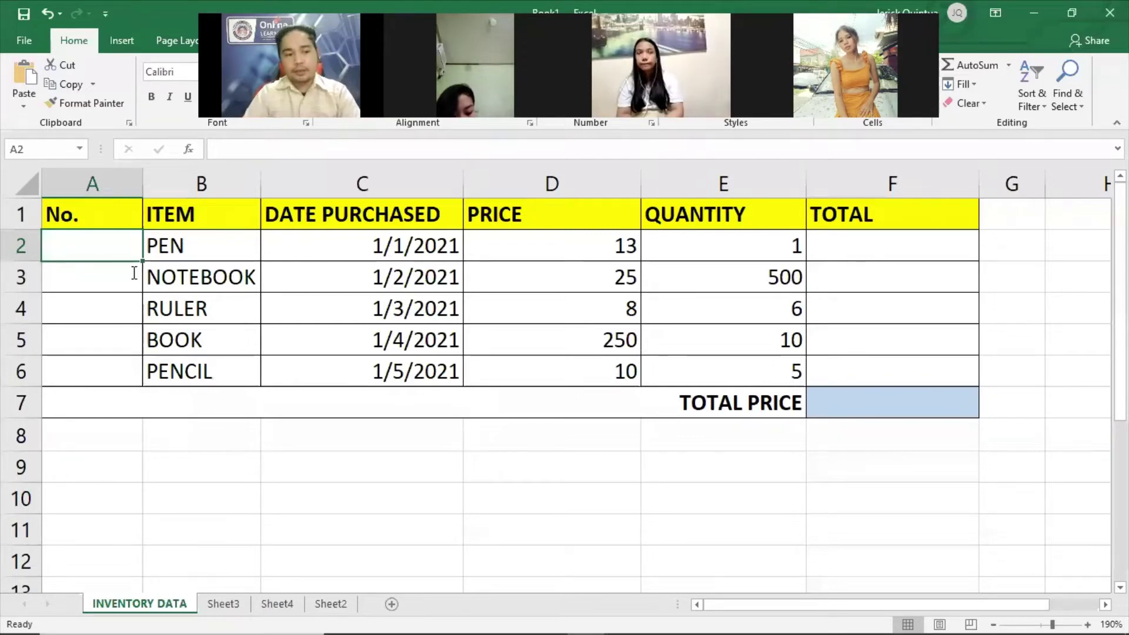
Number the items by entering 1 to 5 in cells A2 through A6 of the No. column.
type("1")
key("Return")
type("2")
key("Return")
type("3")
key("Return")
type("4")
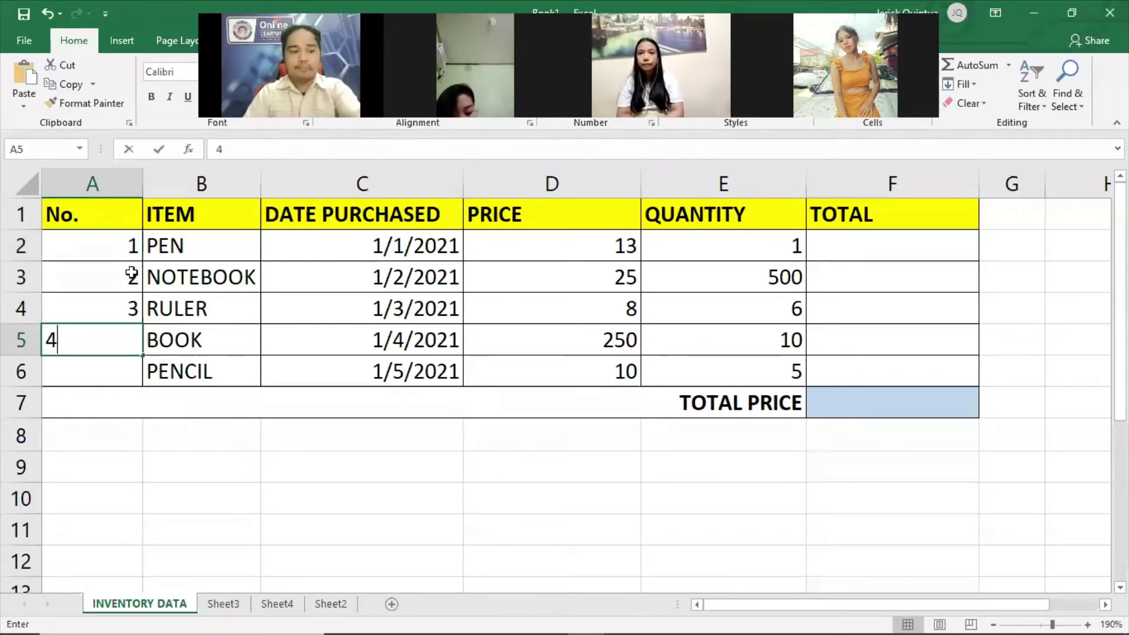
key("Return")
type("5")
left_click(131, 274)
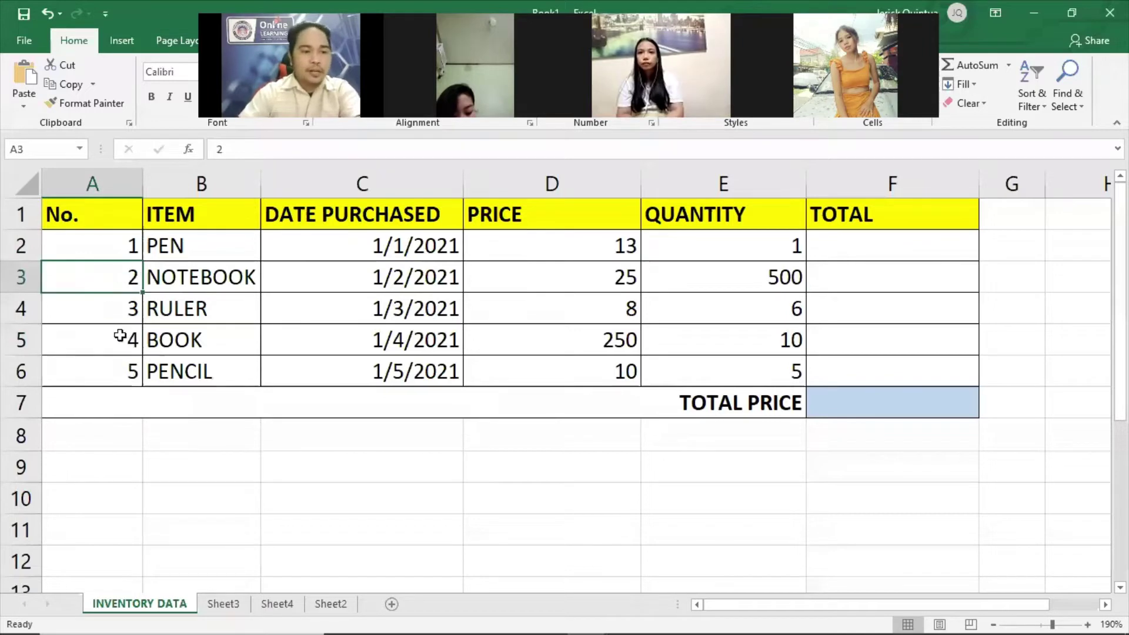
Clear the contents of cells A3:A6, keeping only the first number in the No. column.
left_click_drag(101, 274, 100, 367)
right_click(97, 274)
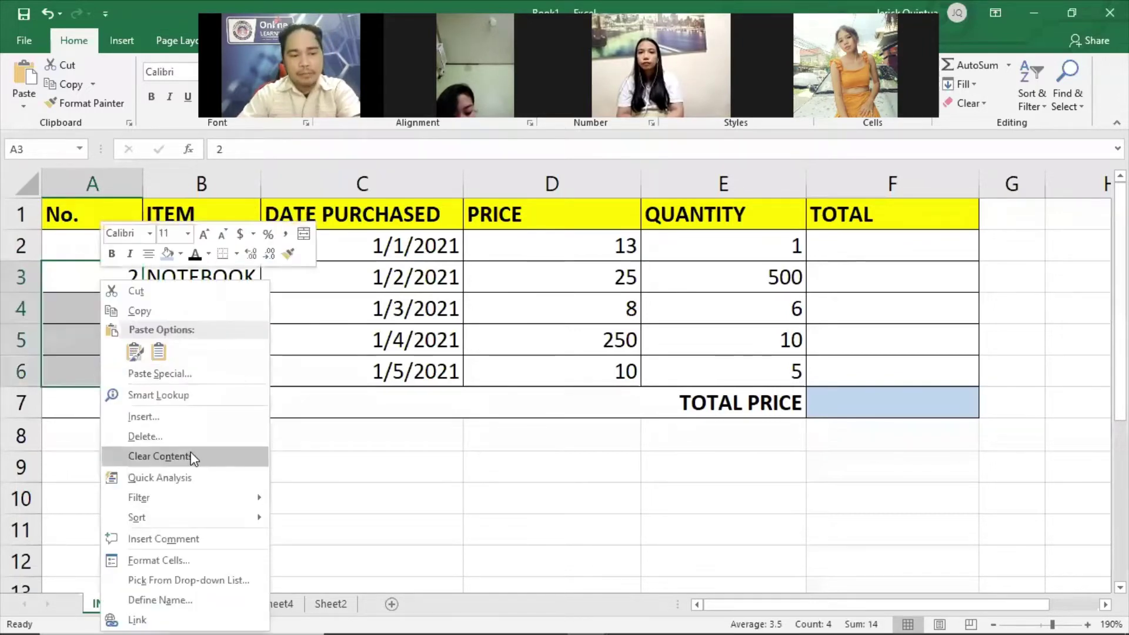
left_click(188, 454)
Fill the number in A2 down to A6 and set the fill option to Fill Series.
left_click(115, 246)
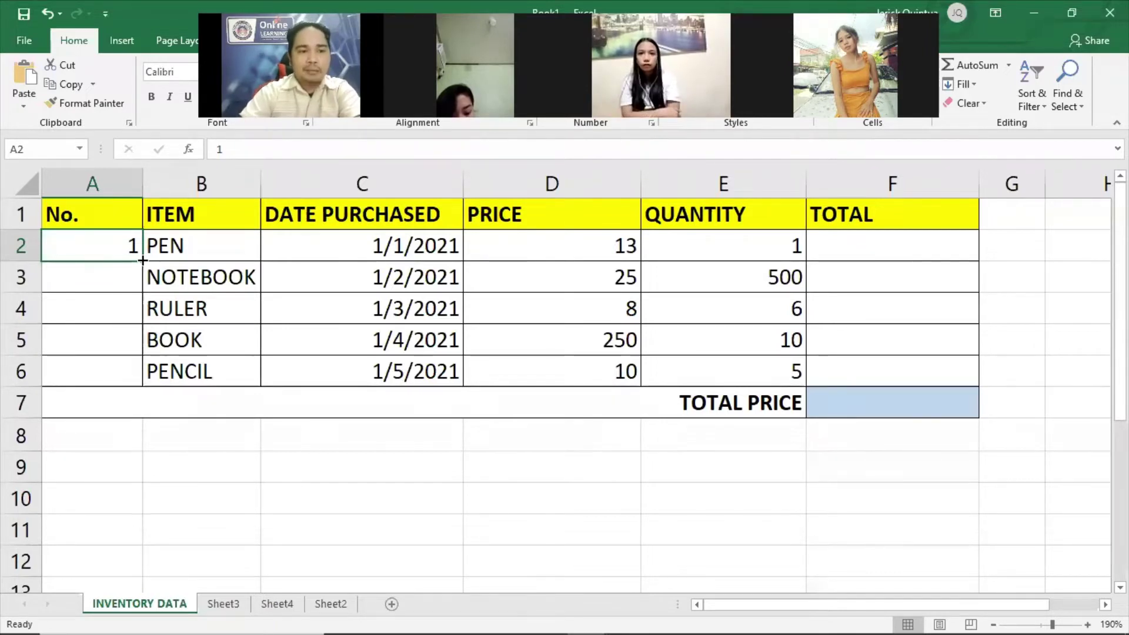
mouse_move(143, 260)
left_mouse_down()
mouse_move(143, 372)
mouse_move(143, 261)
mouse_move(142, 276)
left_mouse_up()
key("ctrl+z")
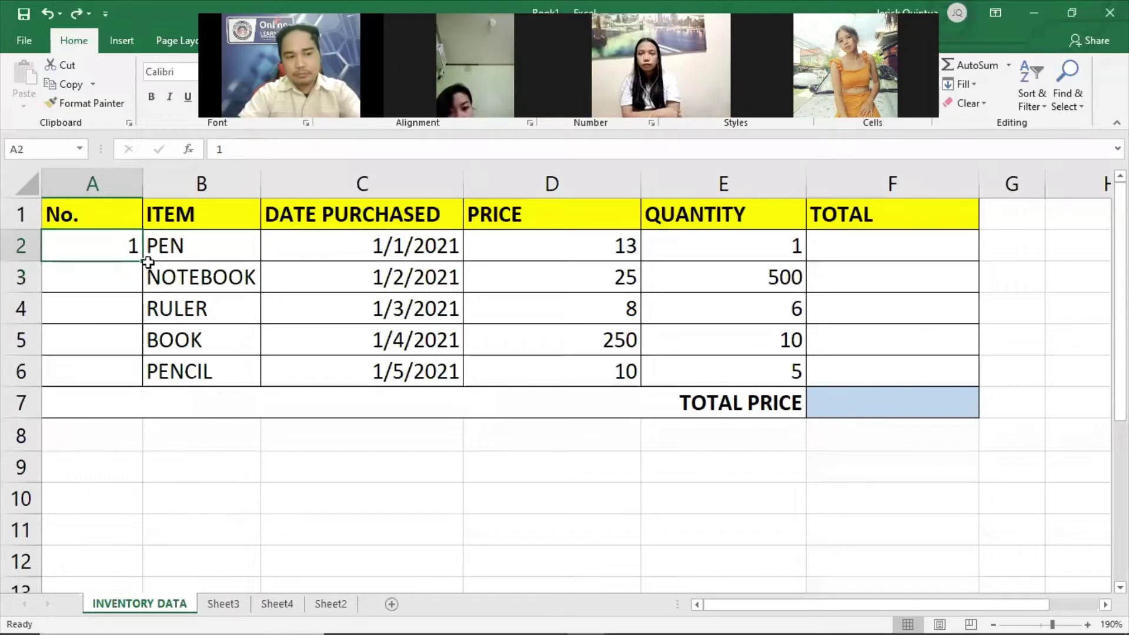
left_click_drag(141, 261, 144, 376)
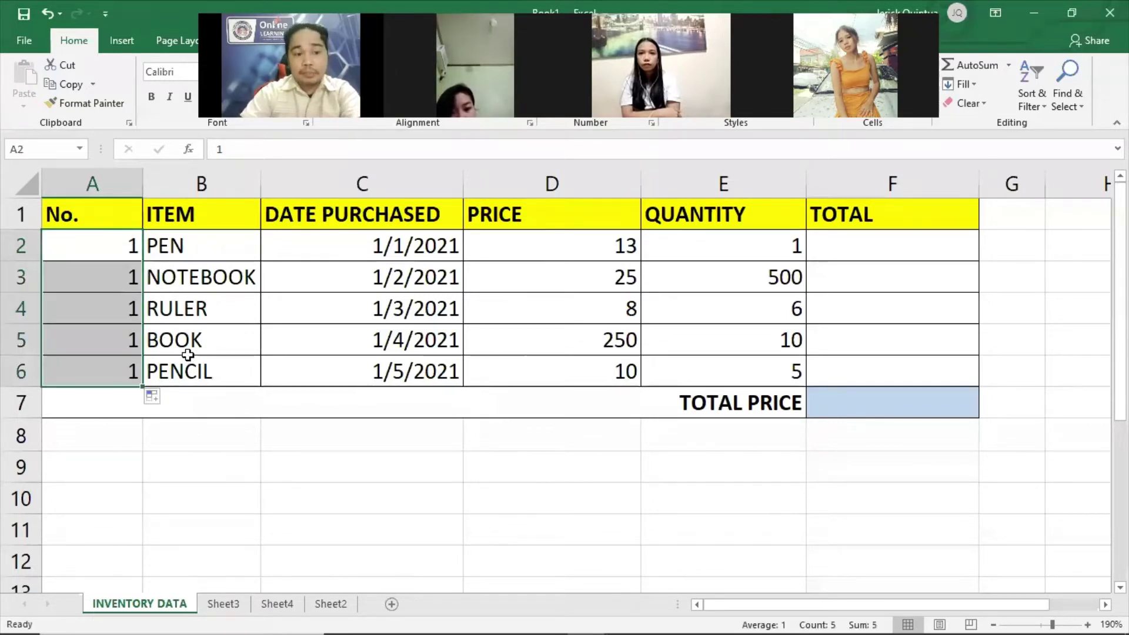
left_click(162, 397)
left_click(156, 399)
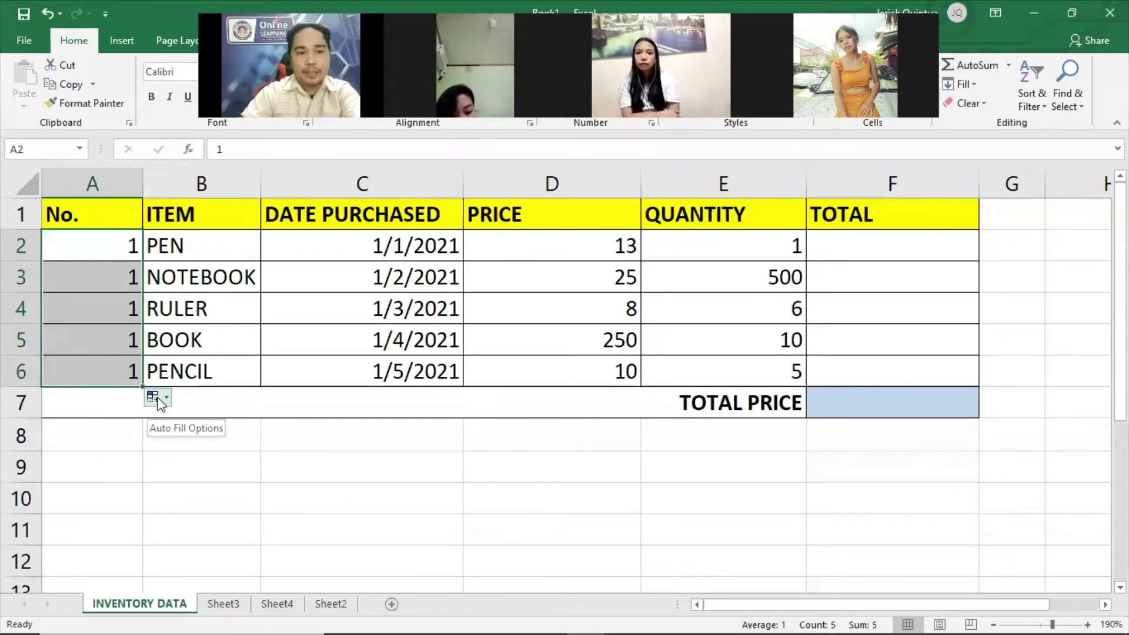
left_click(157, 397)
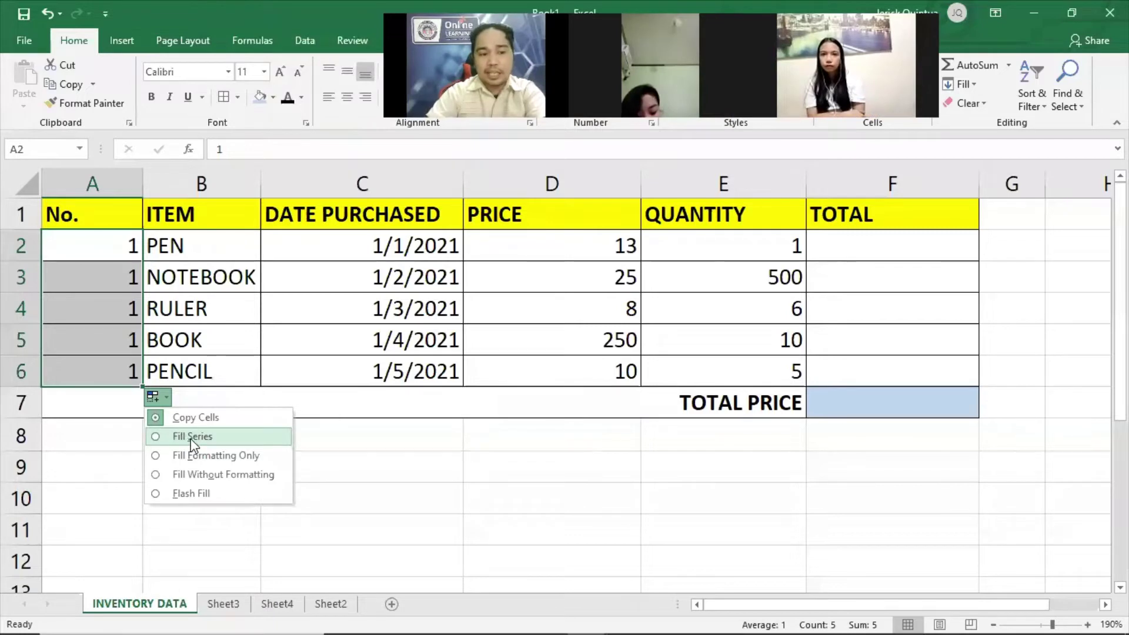
left_click(186, 438)
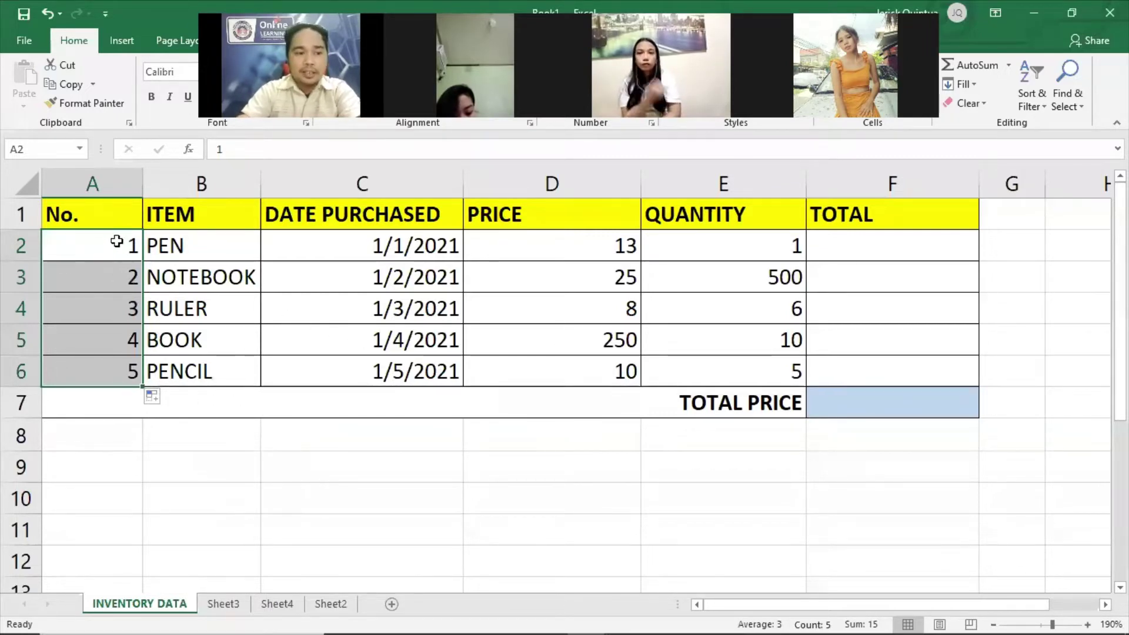
Repeat the fill from A2 over the existing numbers down to A6, again applying Fill Series.
left_click_drag(86, 241, 93, 369)
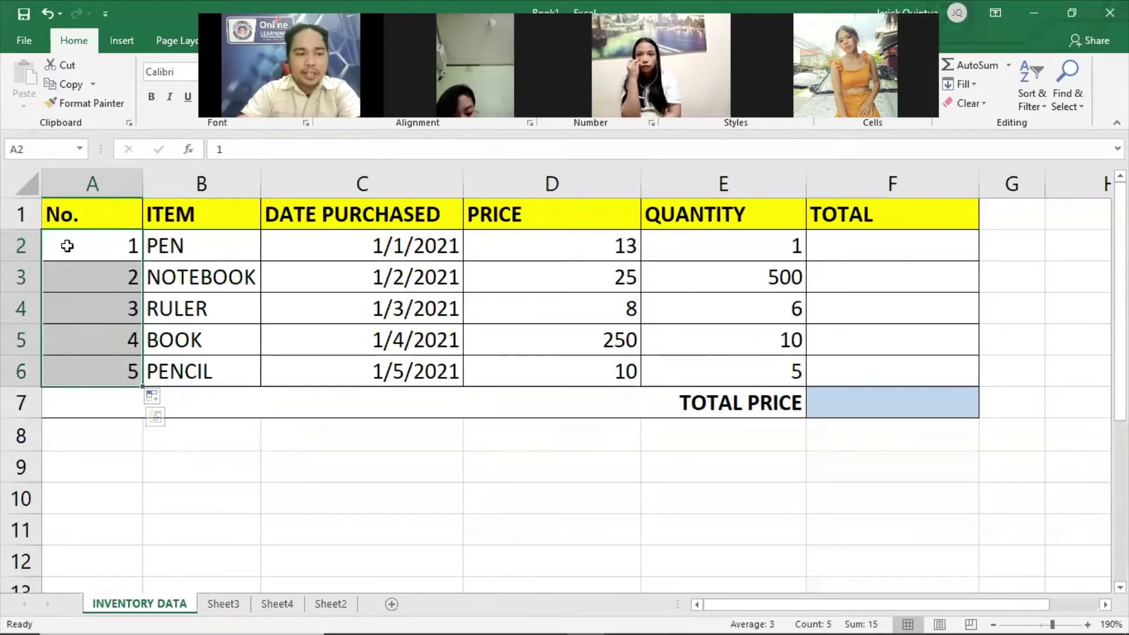
left_click(130, 251)
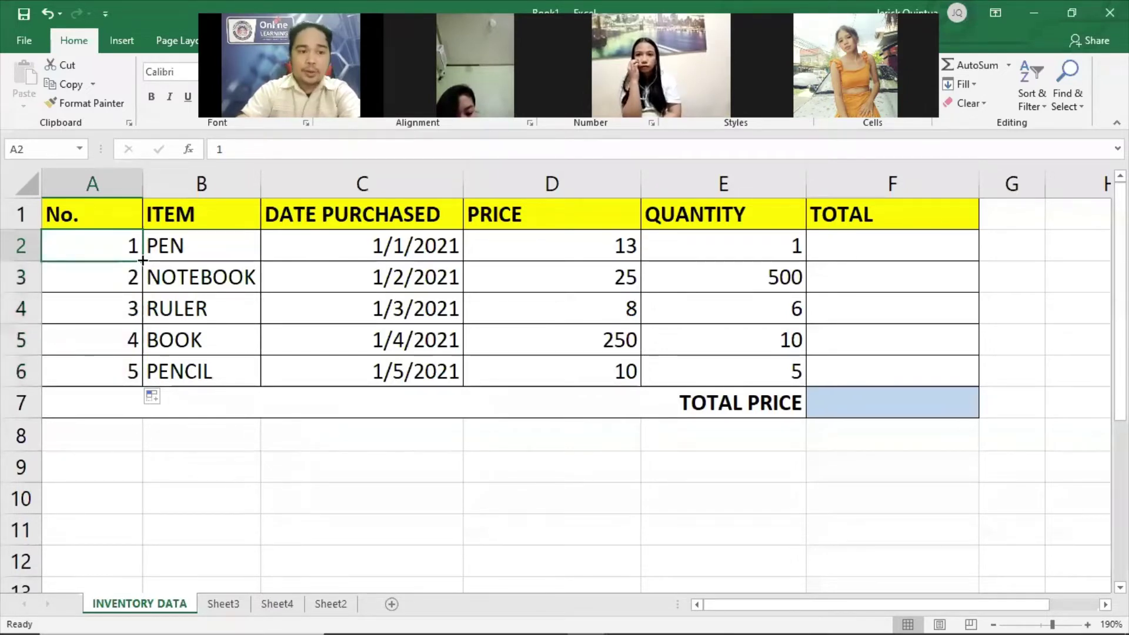
left_click_drag(143, 260, 140, 376)
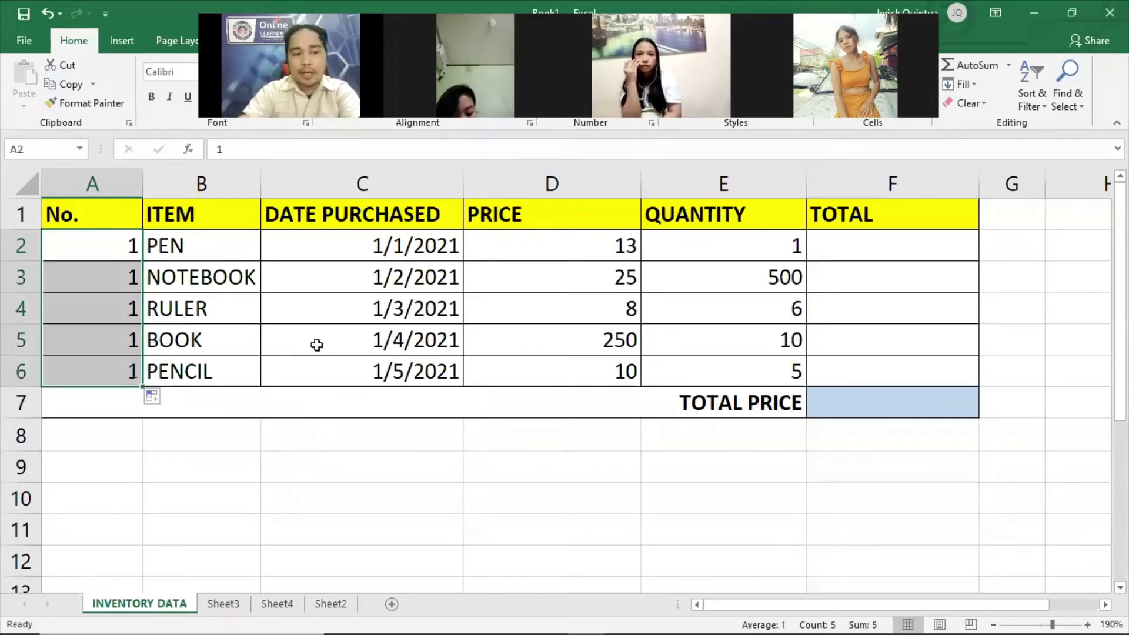
left_click(153, 397)
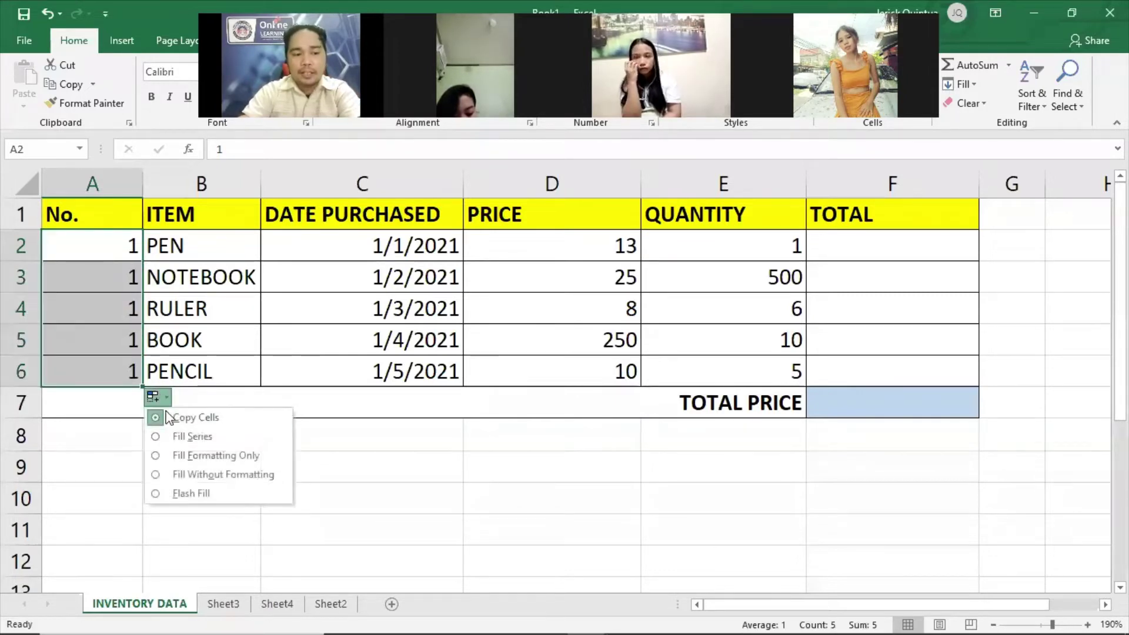
left_click(194, 437)
Enter 1 in cell A8 below the table.
left_click(132, 433)
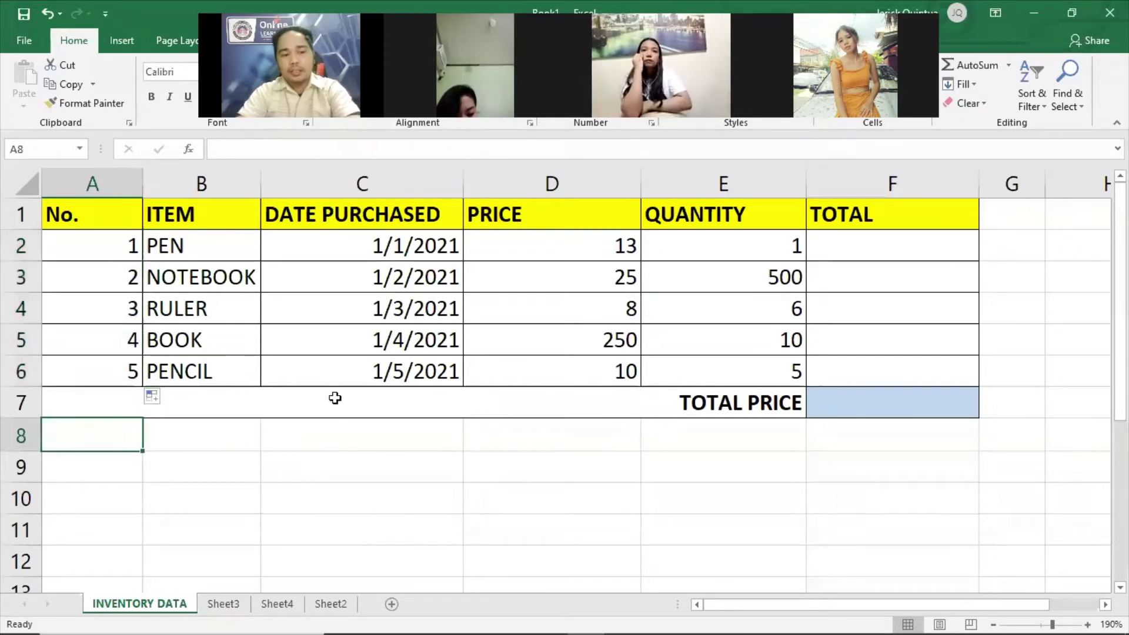
type("1")
scroll(221, 394, "down", 3)
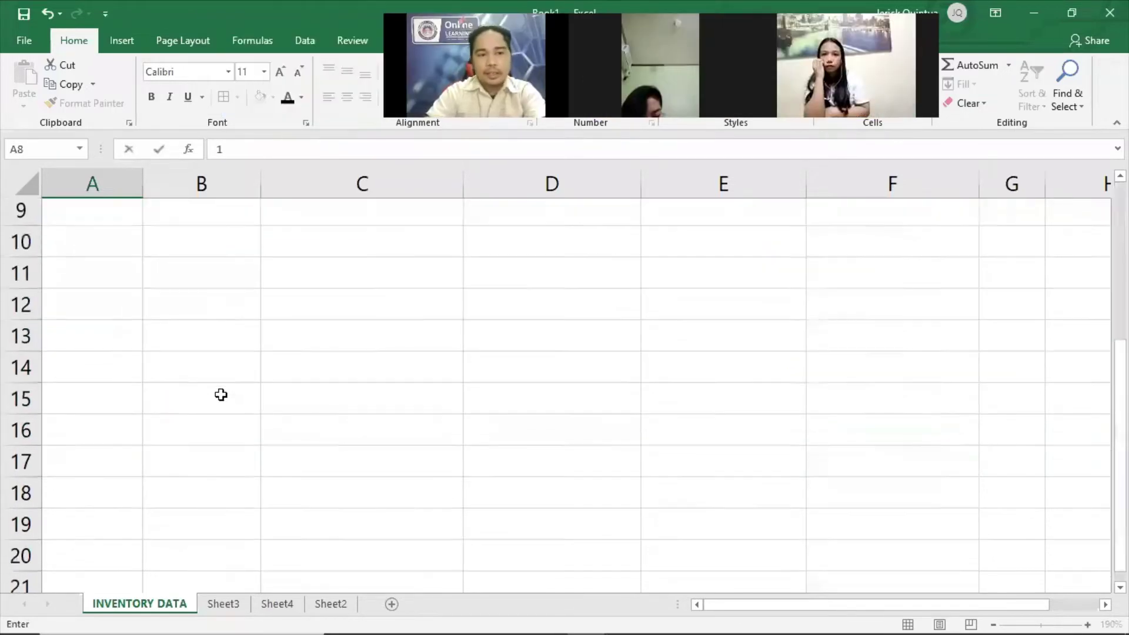
scroll(221, 394, "up", 3)
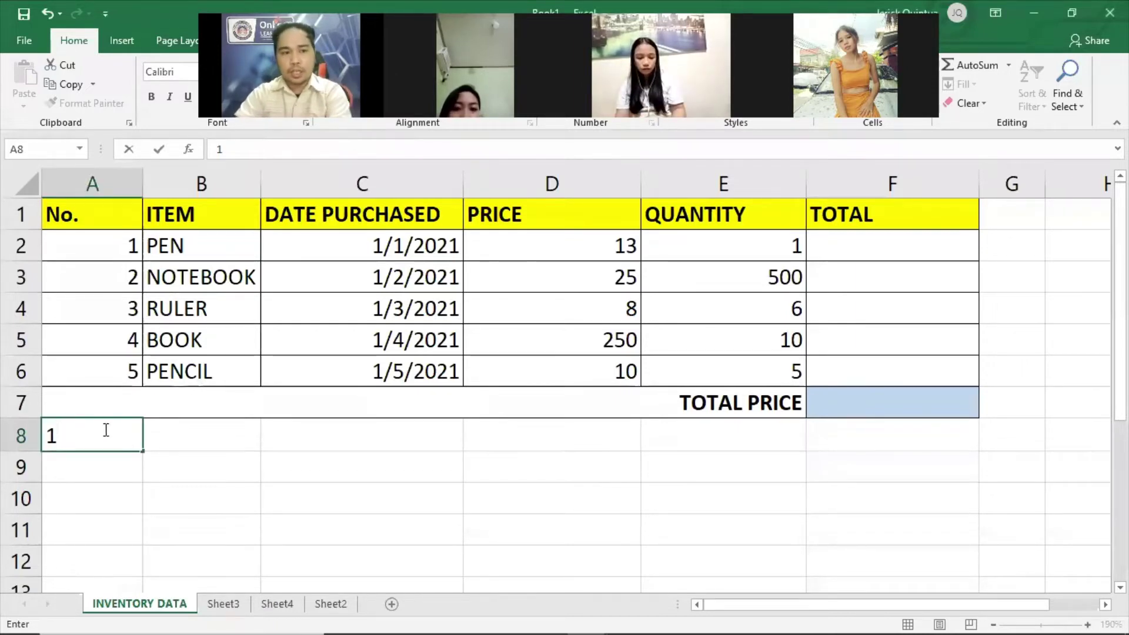
mouse_move(114, 426)
left_mouse_down()
mouse_move(224, 429)
mouse_move(103, 430)
left_mouse_up()
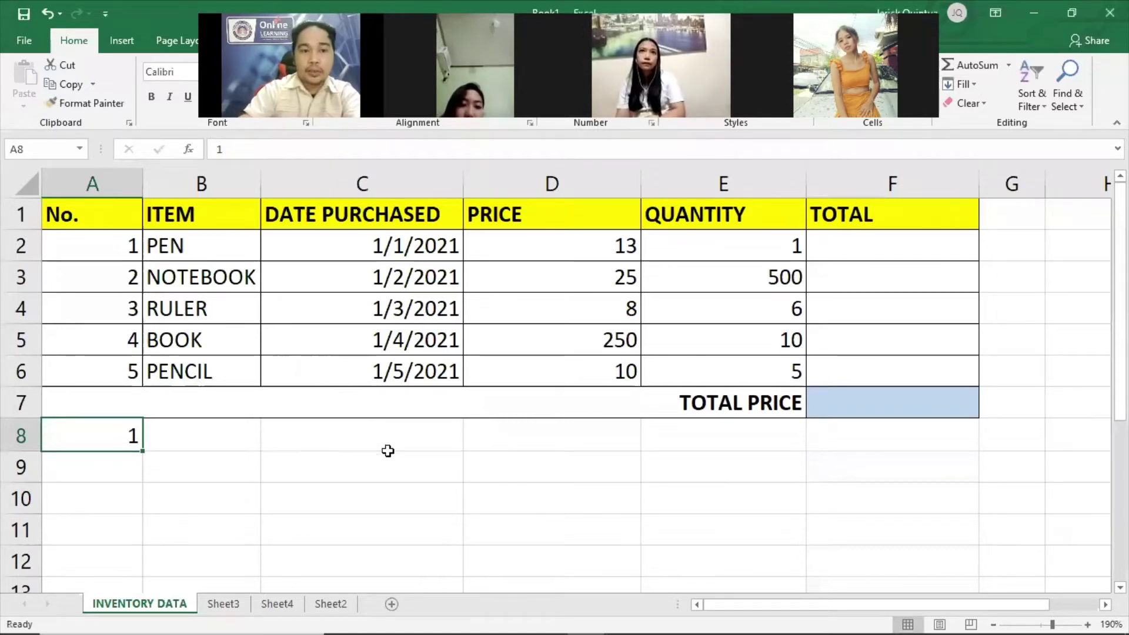
left_click(207, 441)
left_click(100, 427)
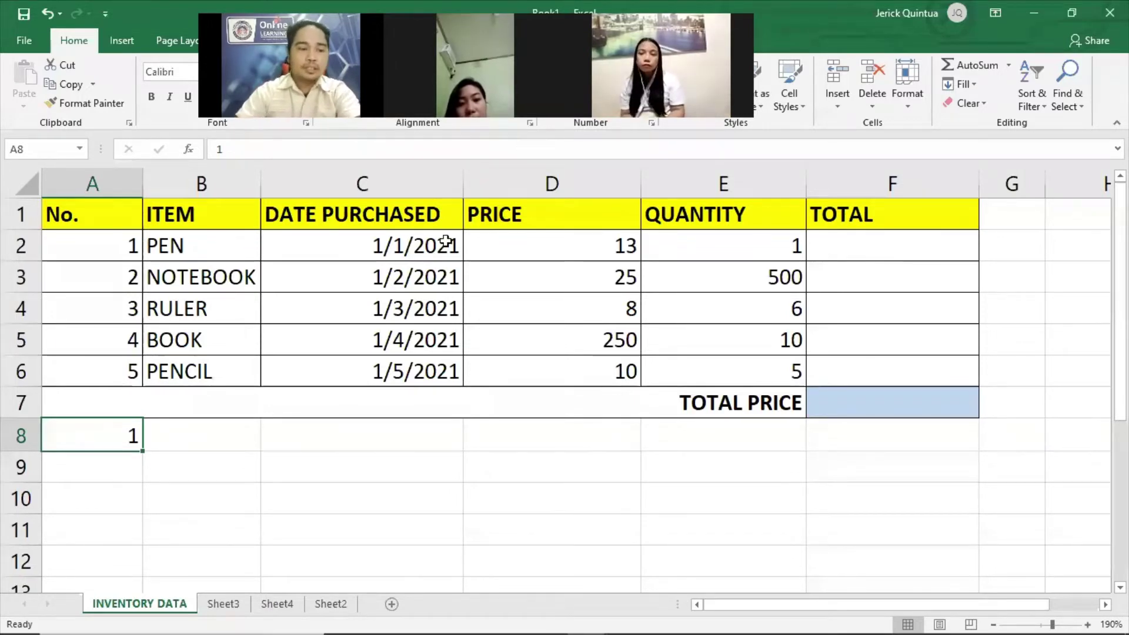
left_click(191, 439)
left_click(101, 435)
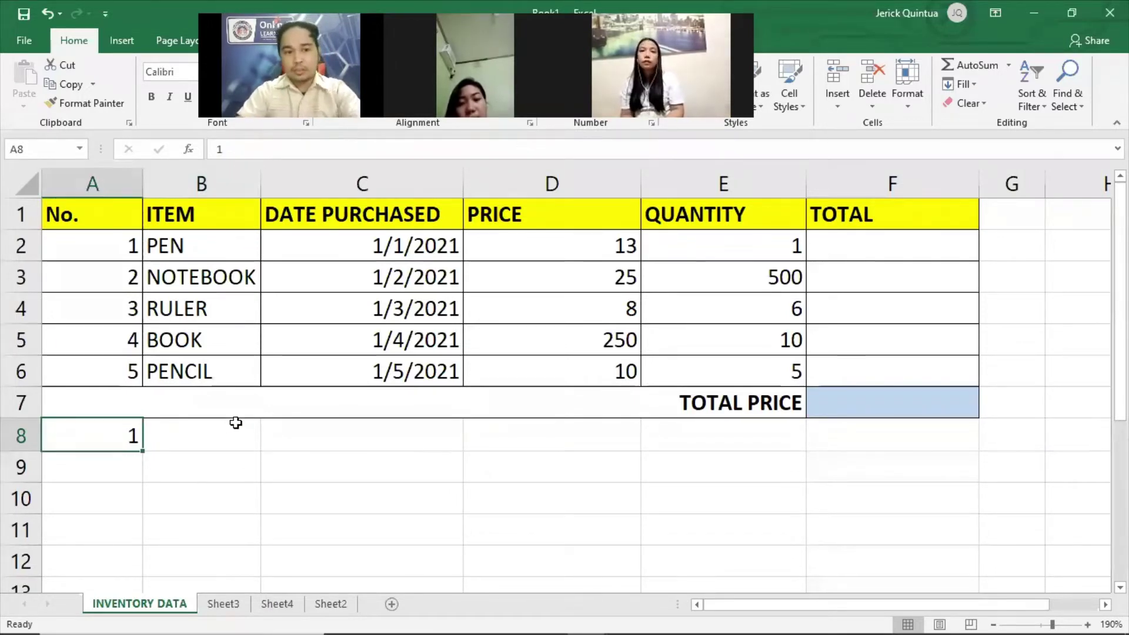
left_click(242, 435)
left_click(97, 434)
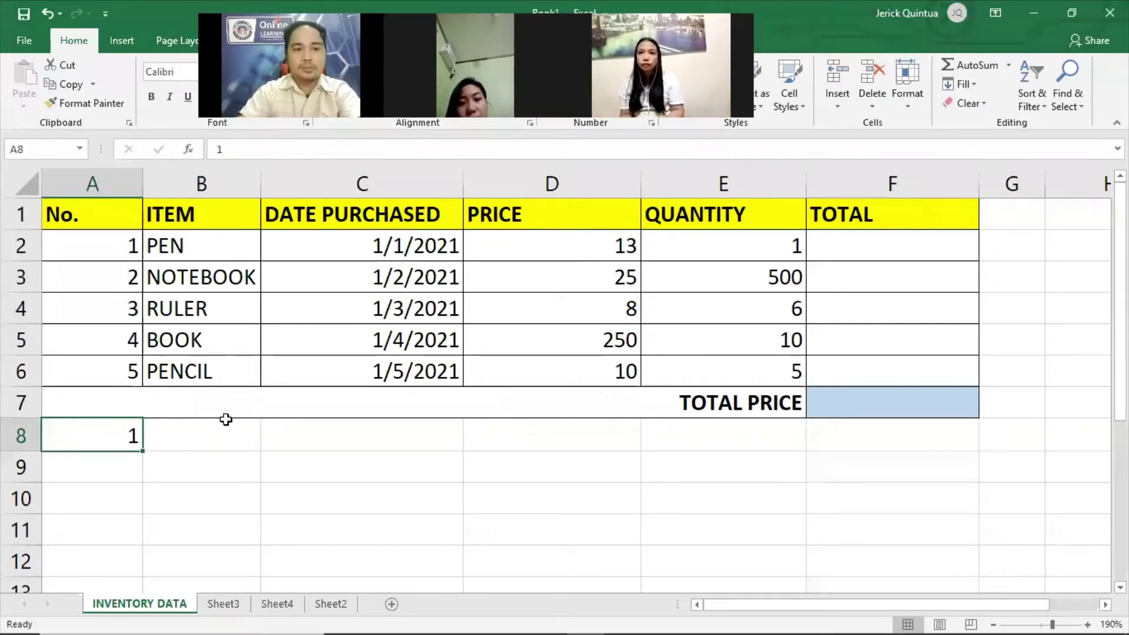
scroll(177, 429, "down", 2)
scroll(177, 418, "up", 2)
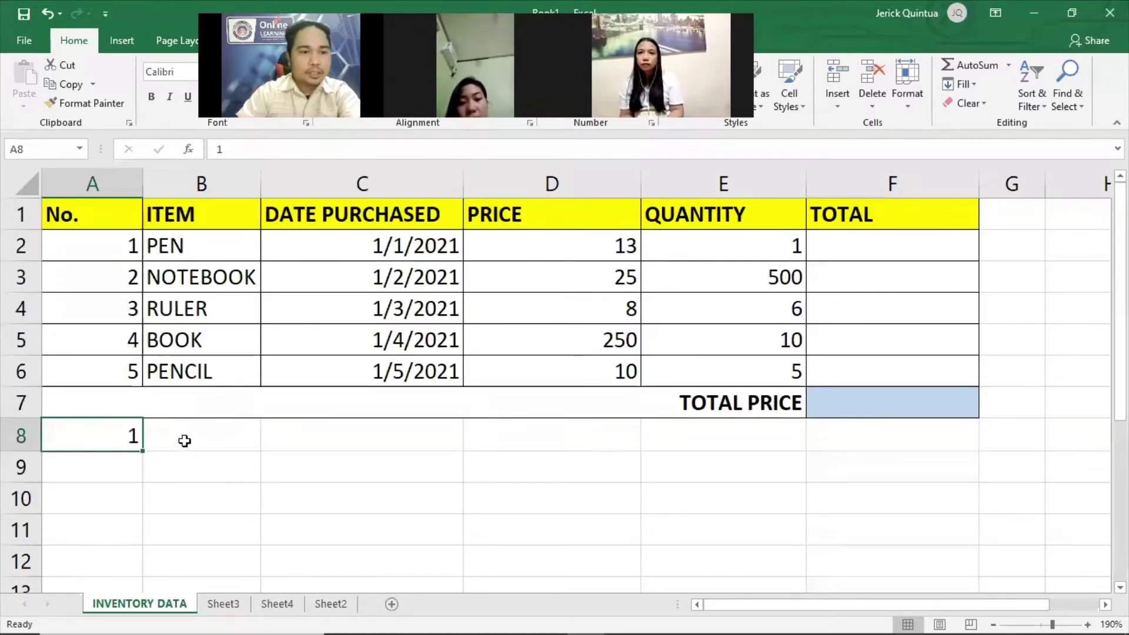
Fill the number in A8 down to A111 and convert the copies with Fill Series.
scroll(145, 372, "down", 1)
left_click(143, 356)
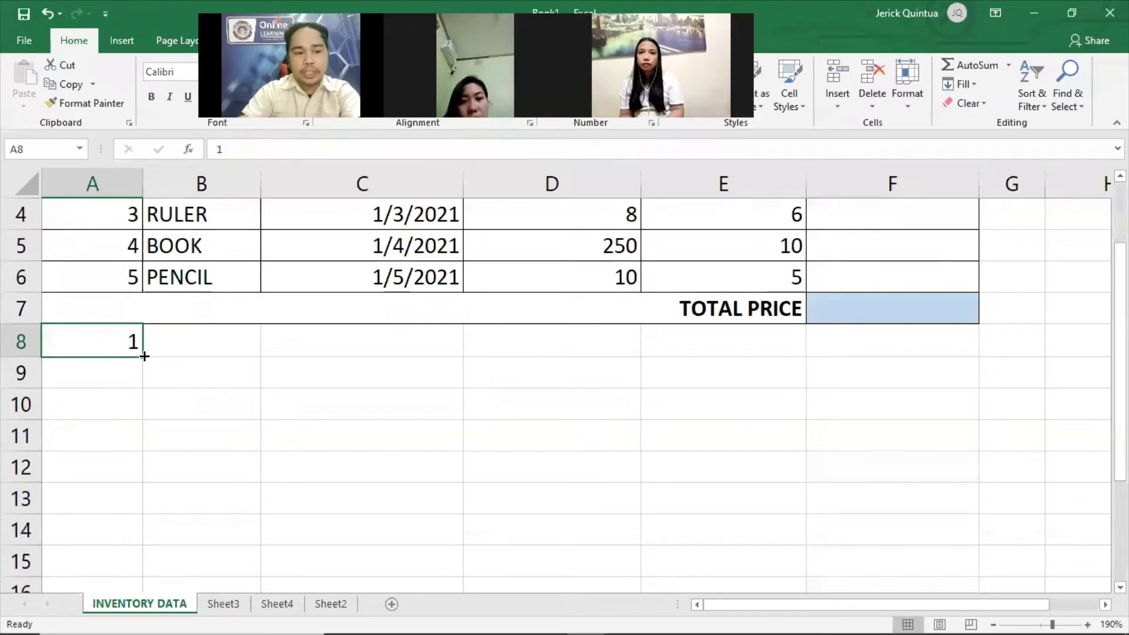
left_click_drag(144, 356, 106, 294)
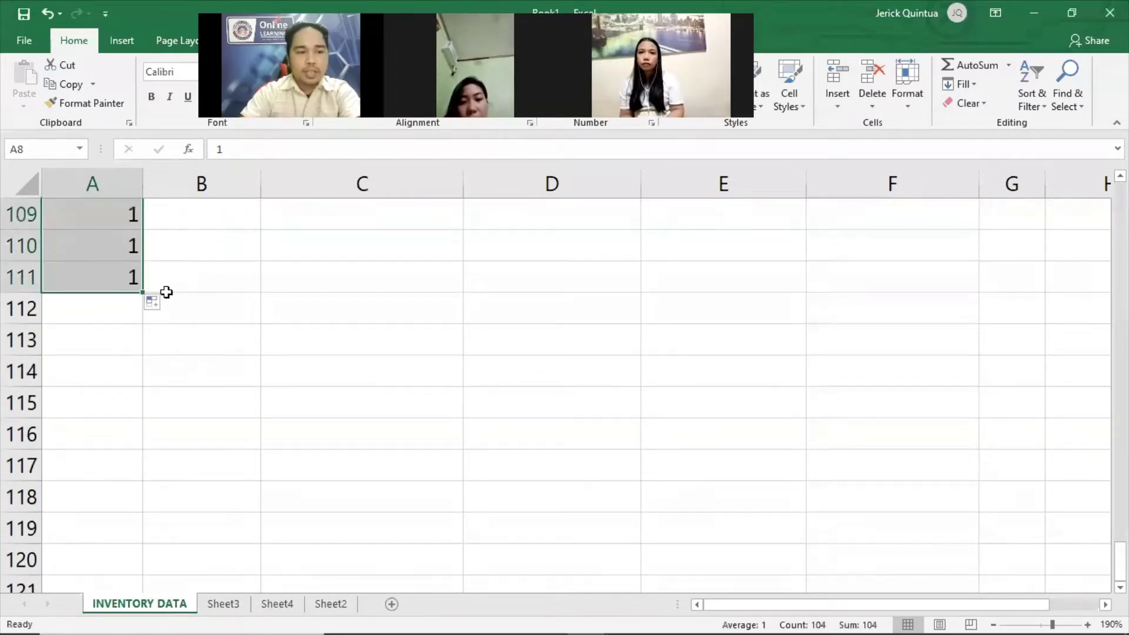
scroll(171, 309, "up", 2)
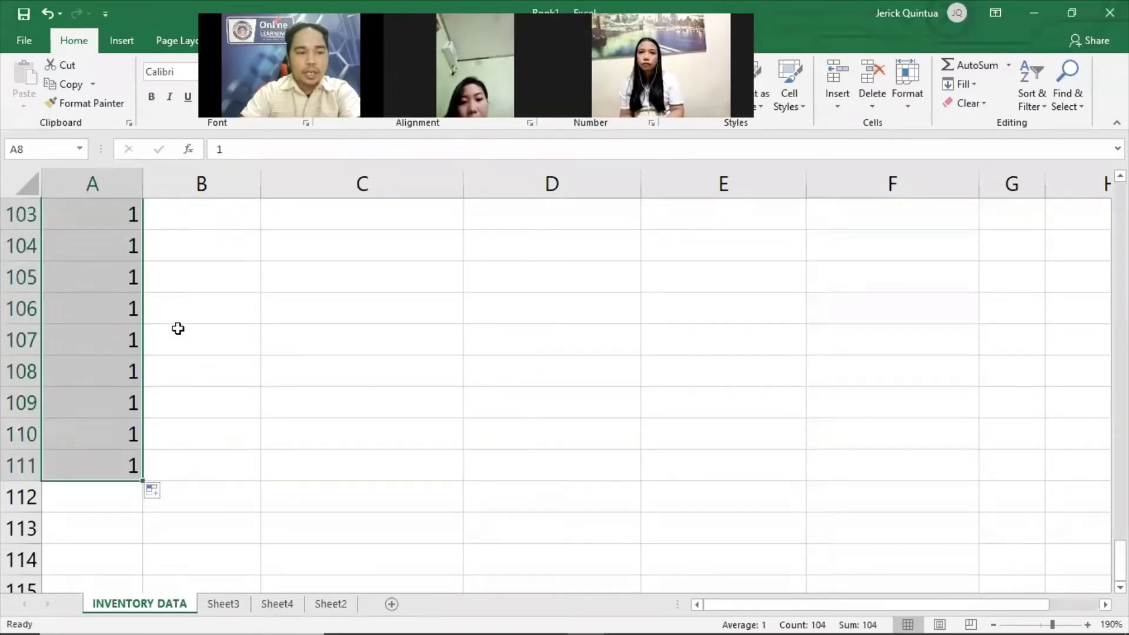
left_click(160, 491)
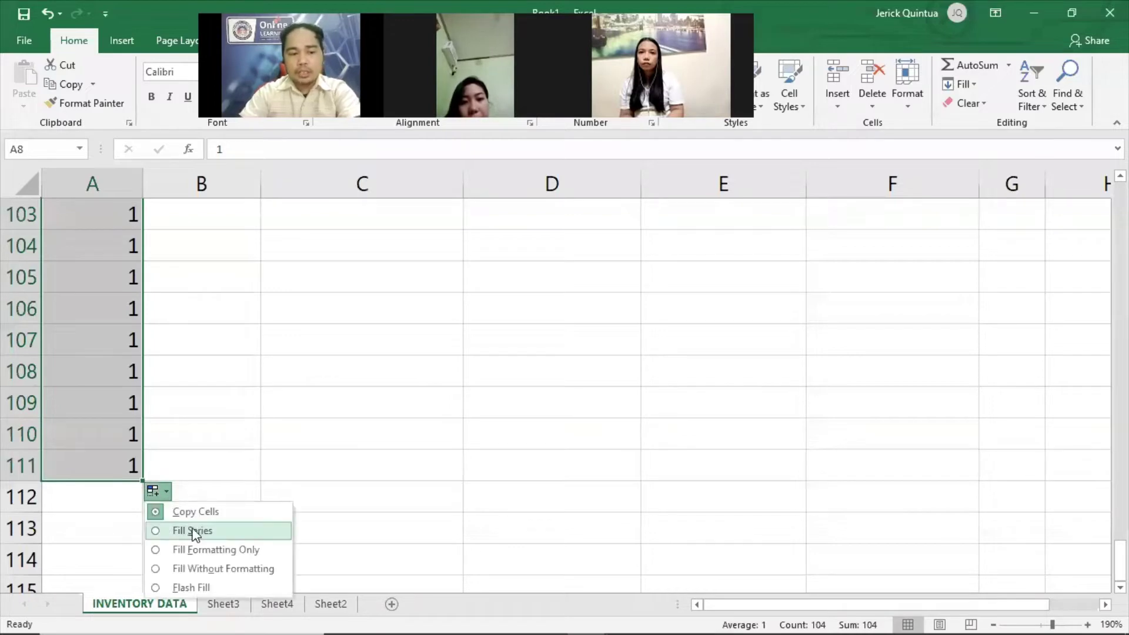
scroll(122, 410, "down", 20)
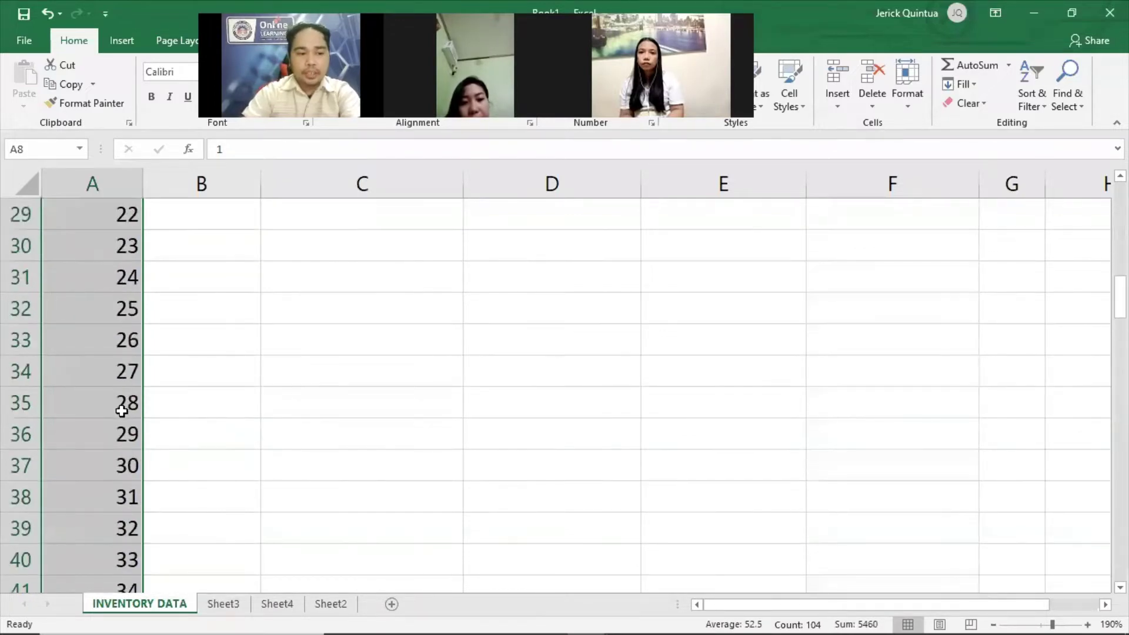
scroll(123, 410, "down", 8)
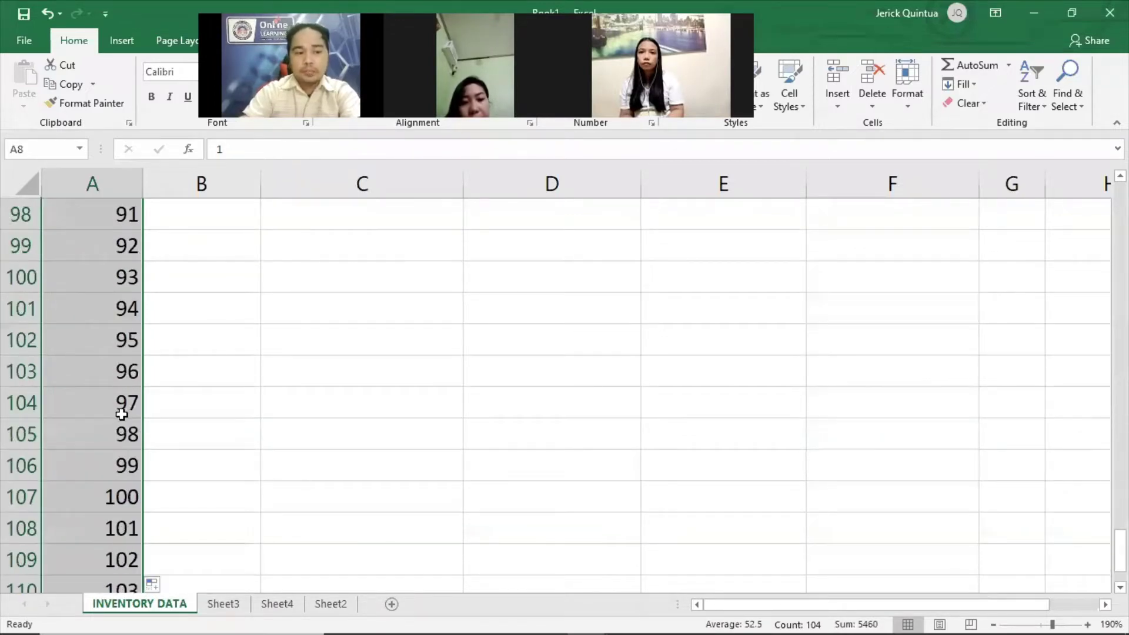
Clear the contents of cells A108:A111 so the number series ends at 100.
scroll(128, 400, "up", 3)
left_click(126, 431)
key("ctrl+shift+Down")
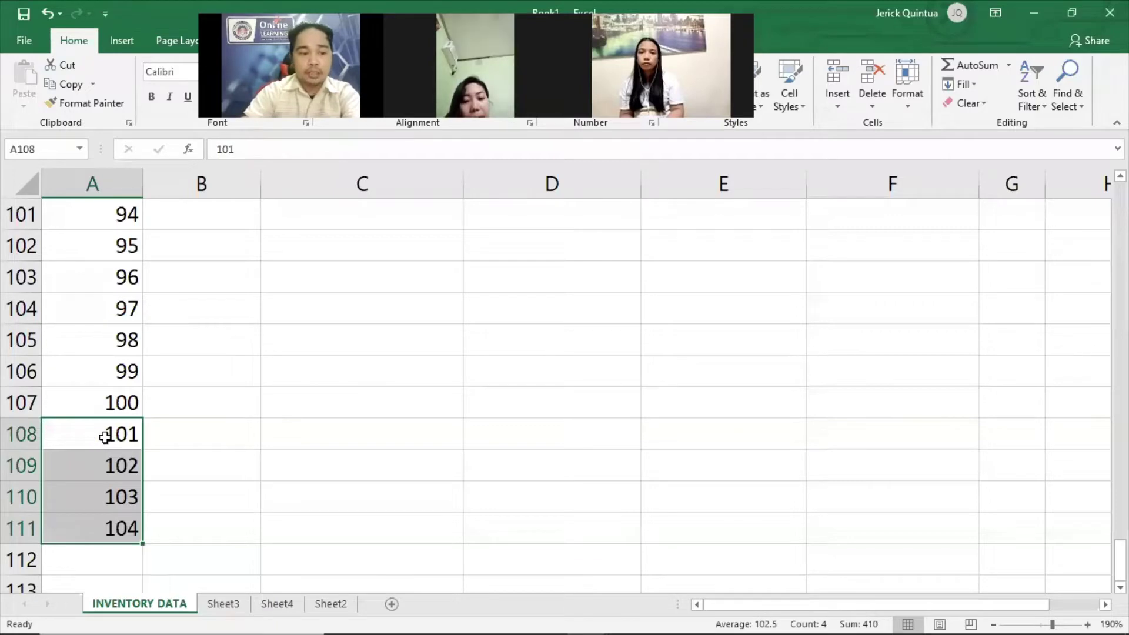
right_click(103, 435)
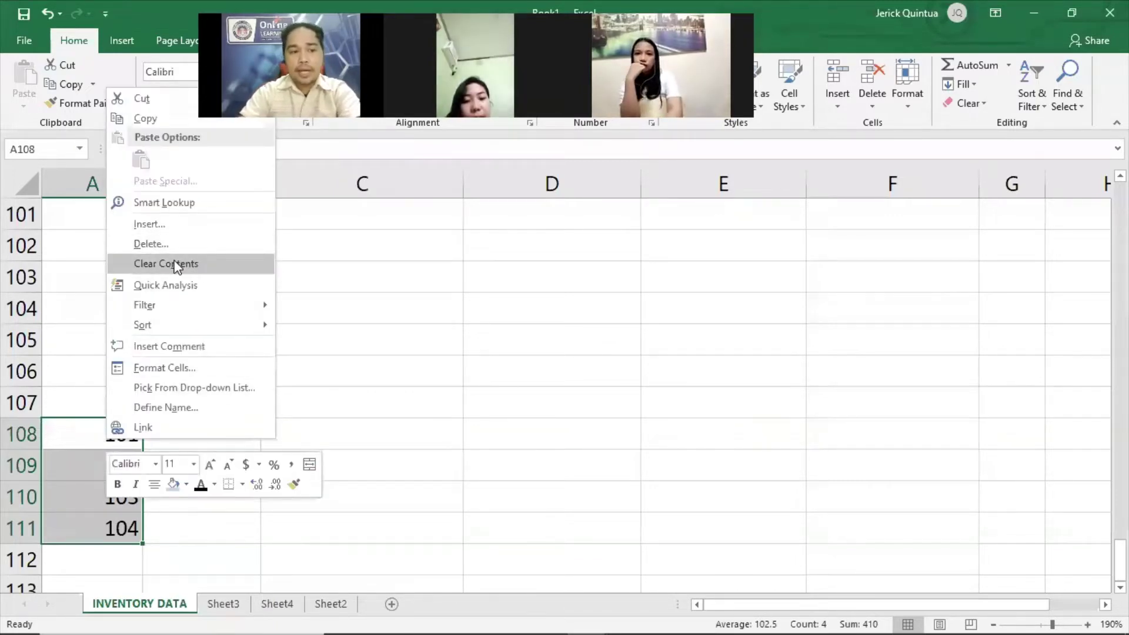
left_click(184, 265)
left_click(217, 408)
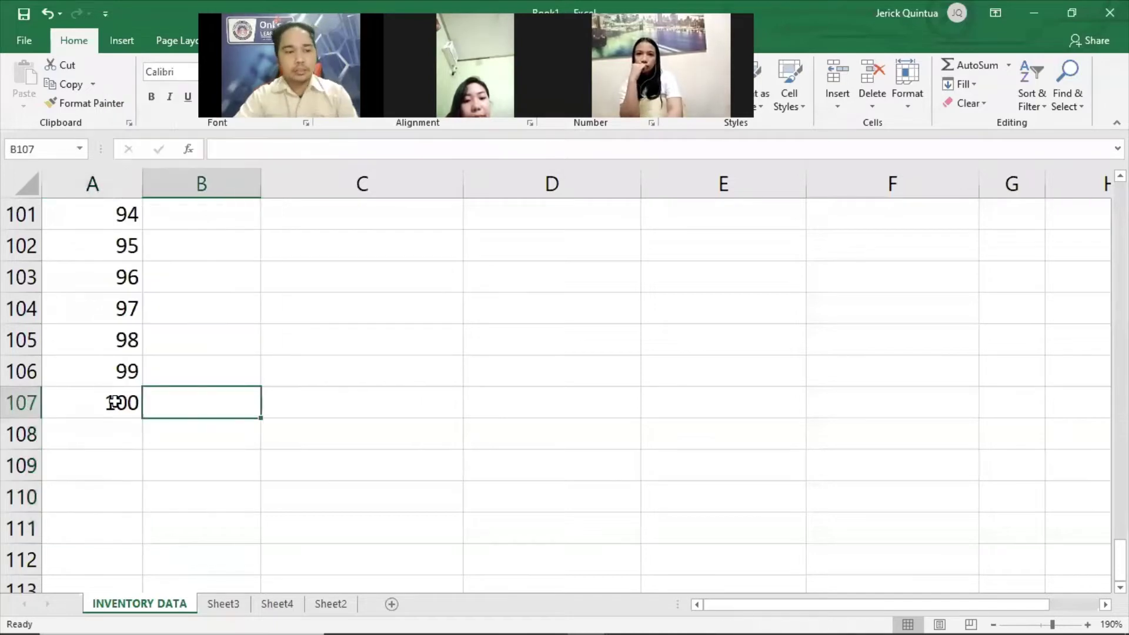
left_click(113, 402)
Undo the clearing and the long series fill, and delete the starting number from A8.
key("ctrl+z")
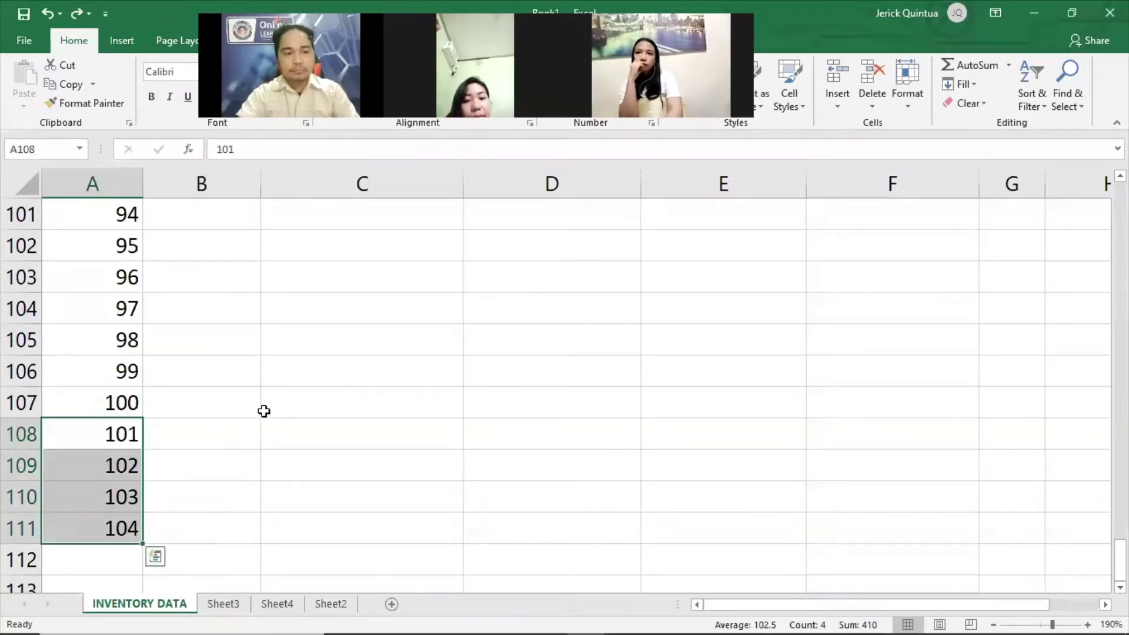
key("ctrl+z")
scroll(264, 409, "up", 3)
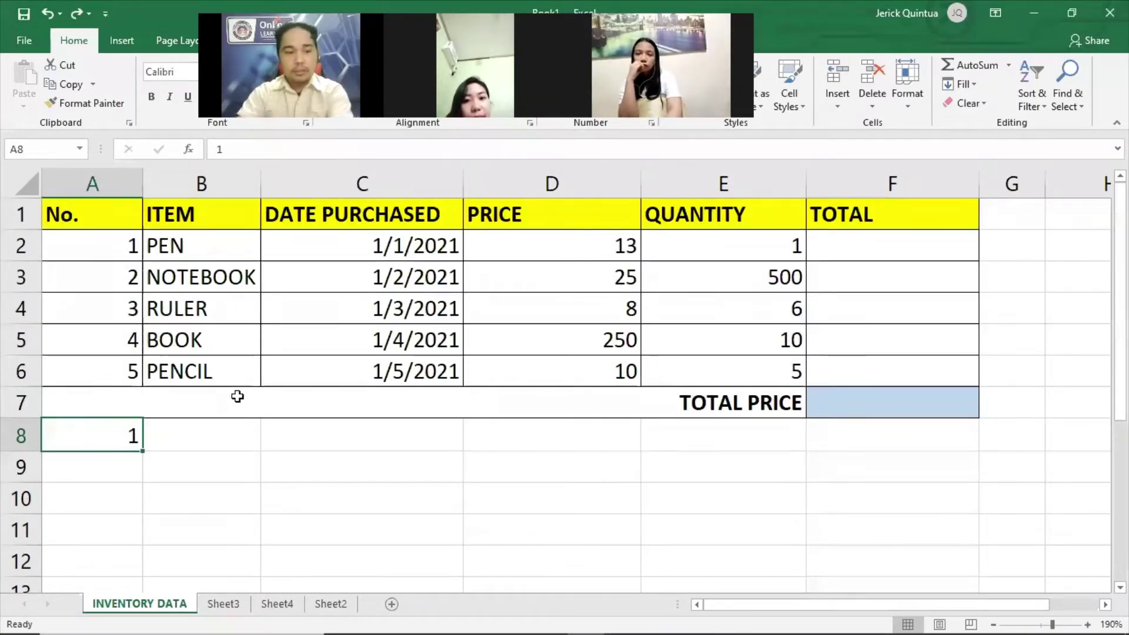
key("BackSpace")
left_click(872, 250)
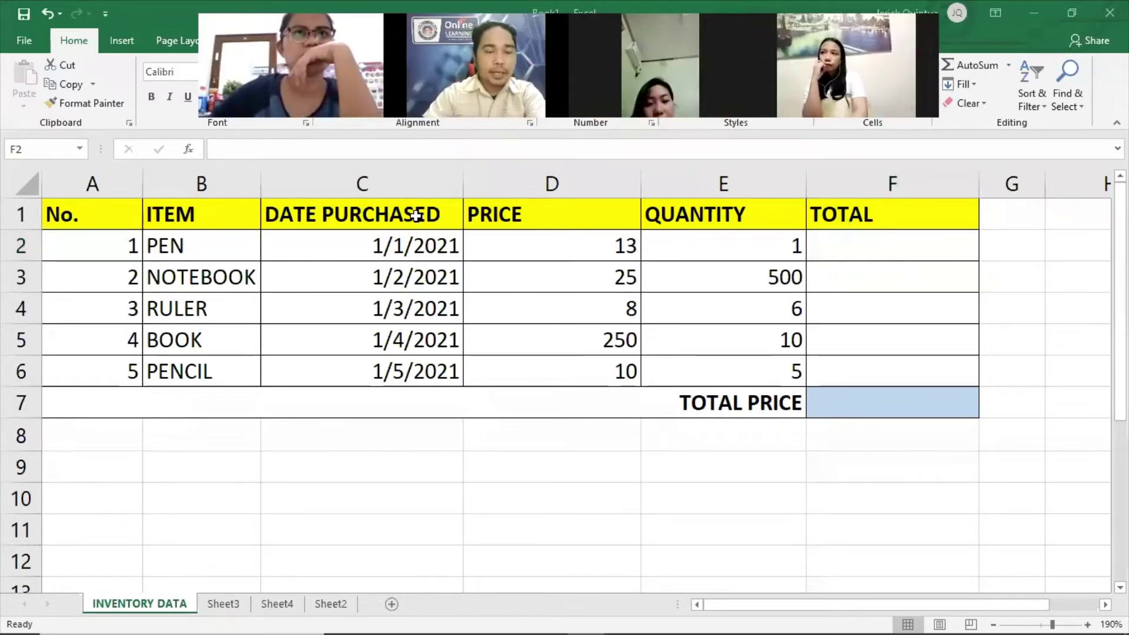
left_click(562, 161)
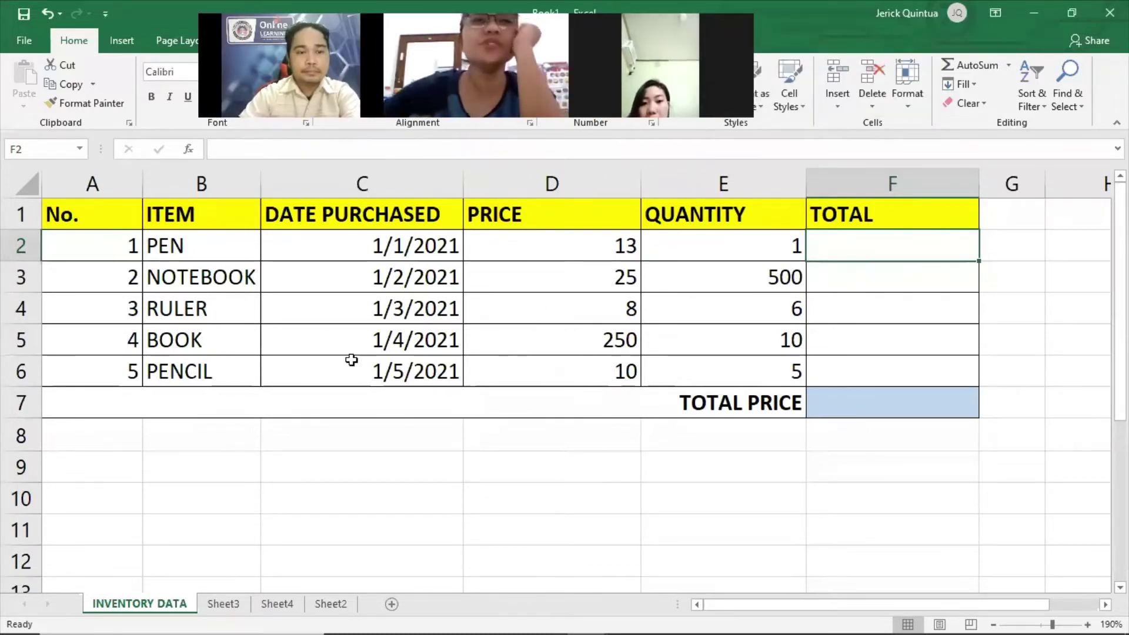
left_click(107, 238)
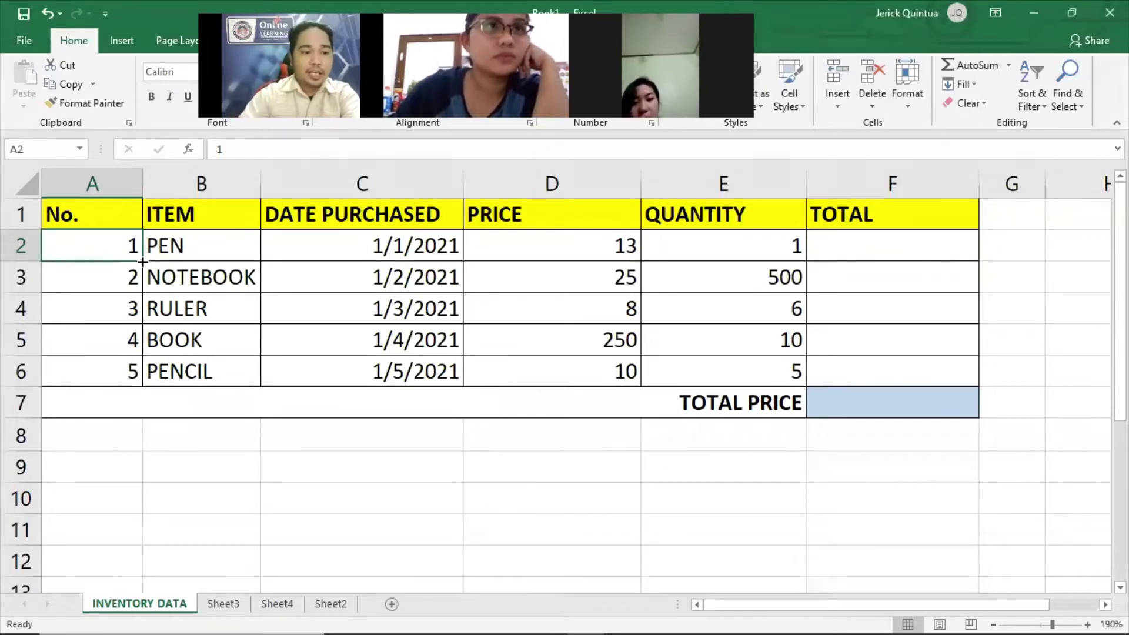
Fill the number in A2 down to A6 again and convert the copies with Fill Series.
left_click_drag(143, 261, 135, 370)
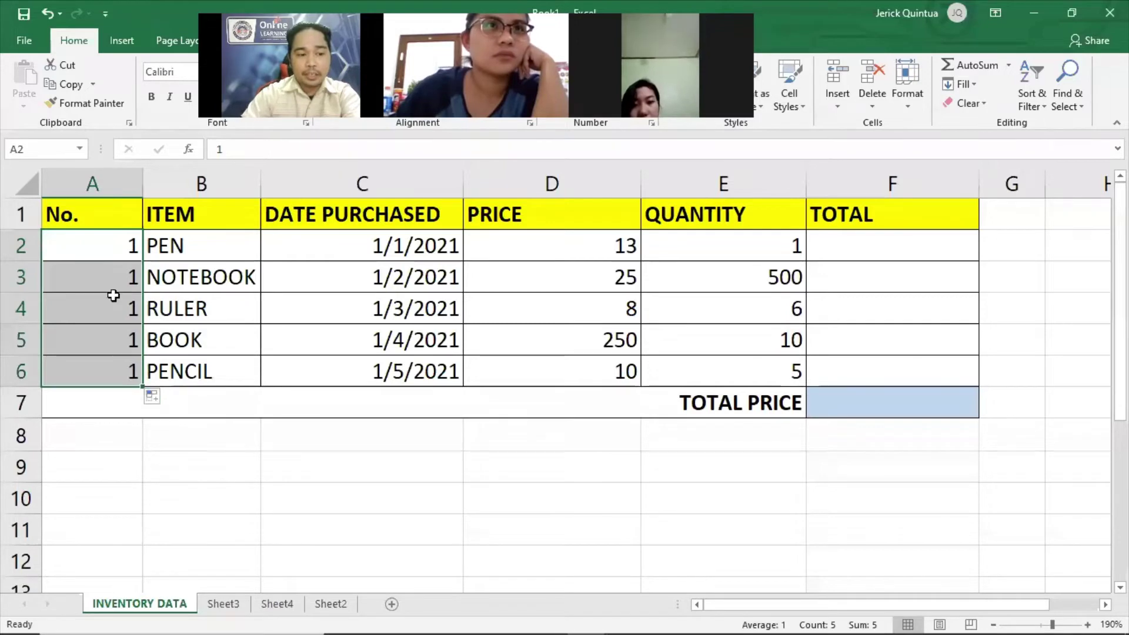
left_click(153, 396)
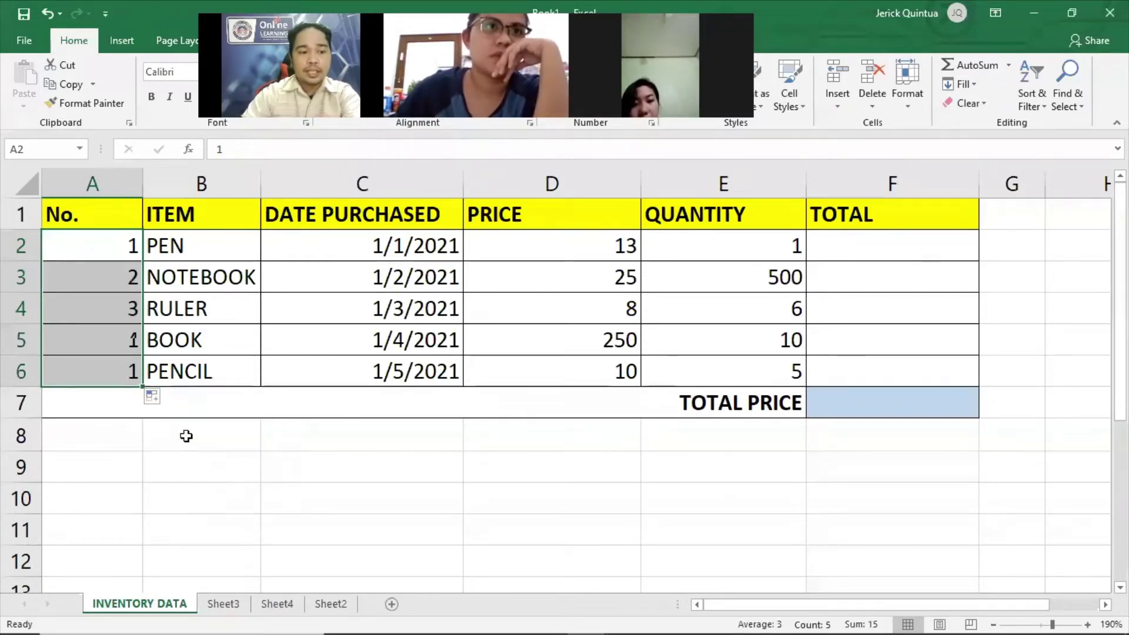
left_click(189, 437)
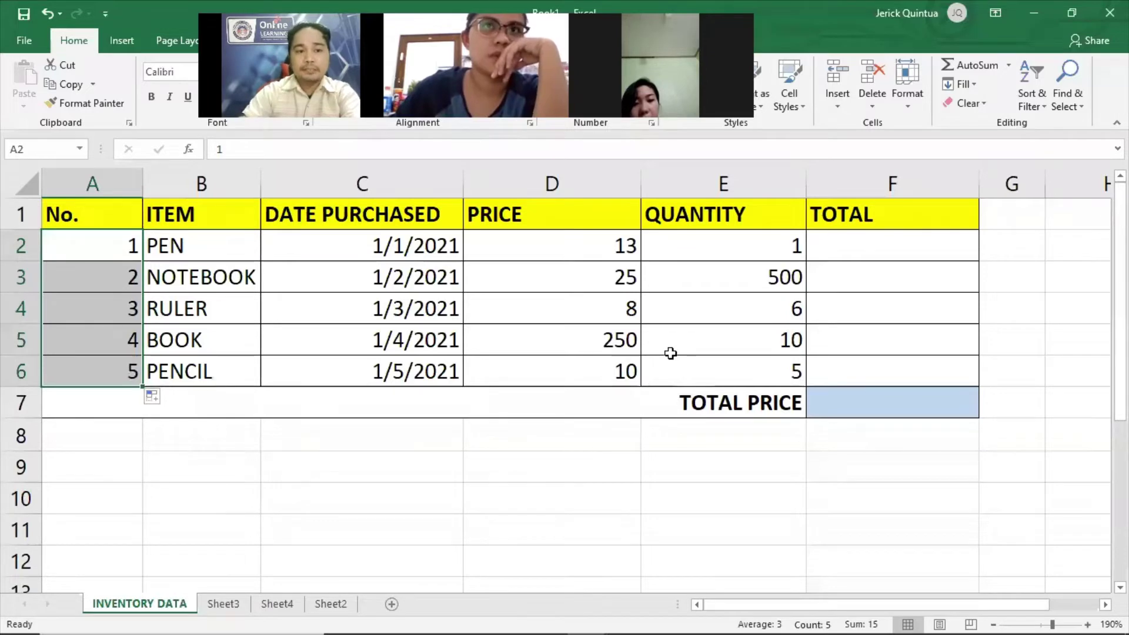
left_click(106, 238)
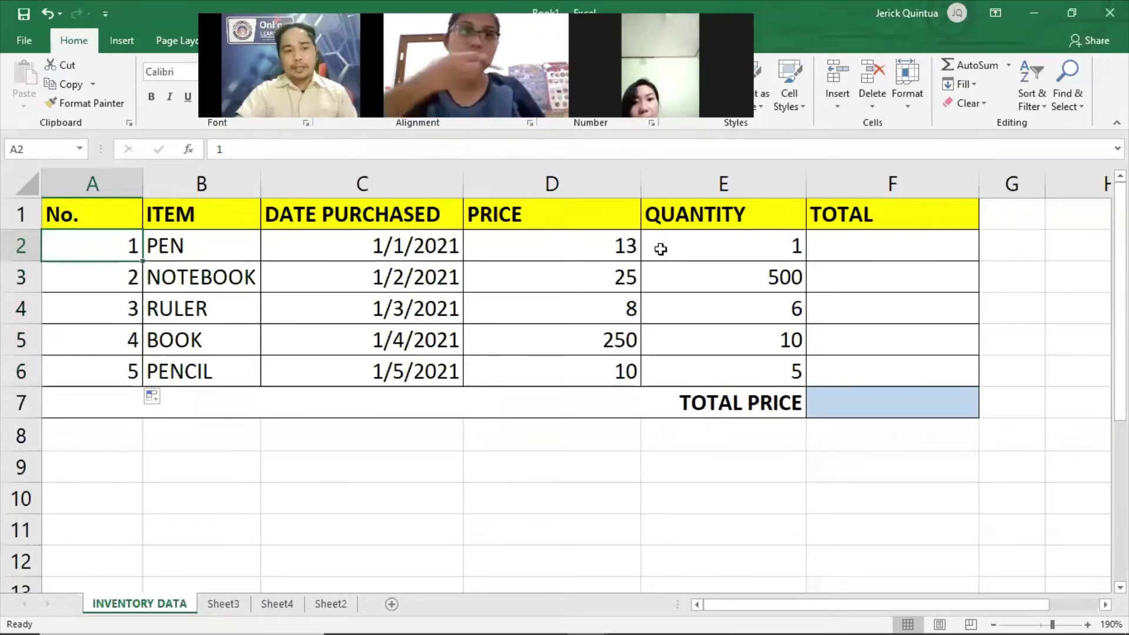
Clear the contents of the purchase dates in C3:C6, keeping only the date in C2.
left_click(412, 245)
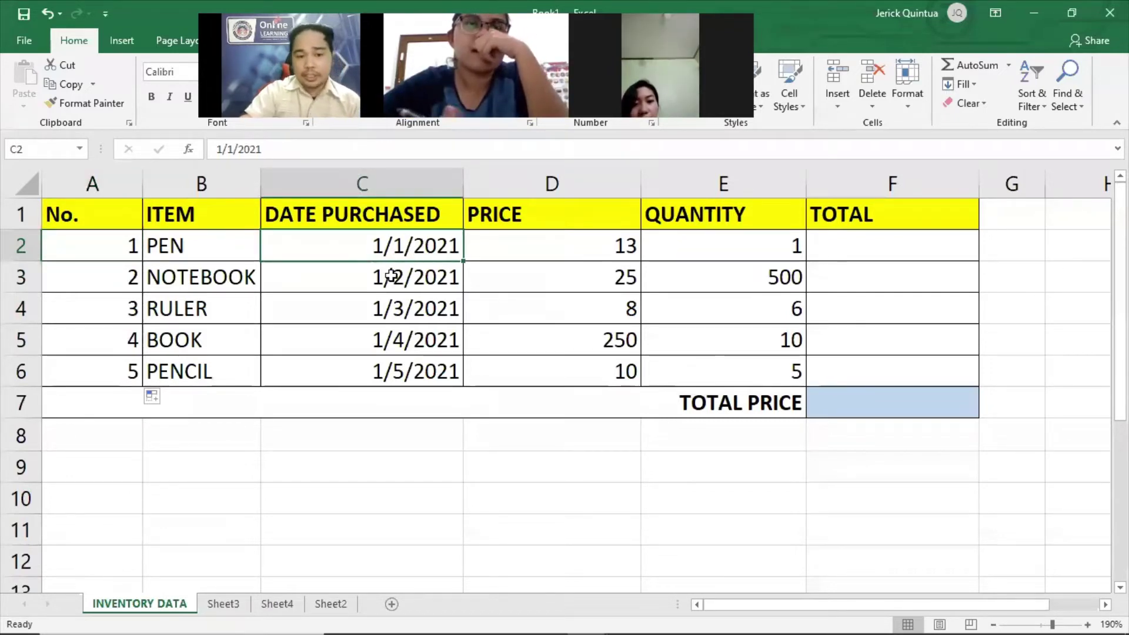
left_click_drag(391, 277, 406, 373)
right_click(359, 330)
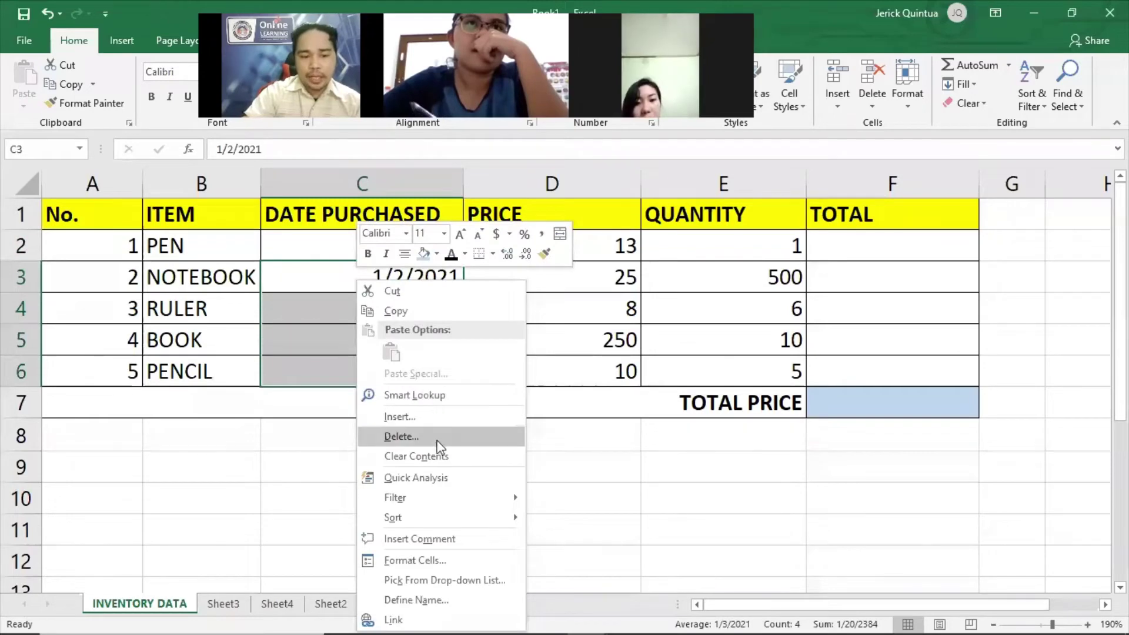
left_click(412, 457)
left_click(400, 233)
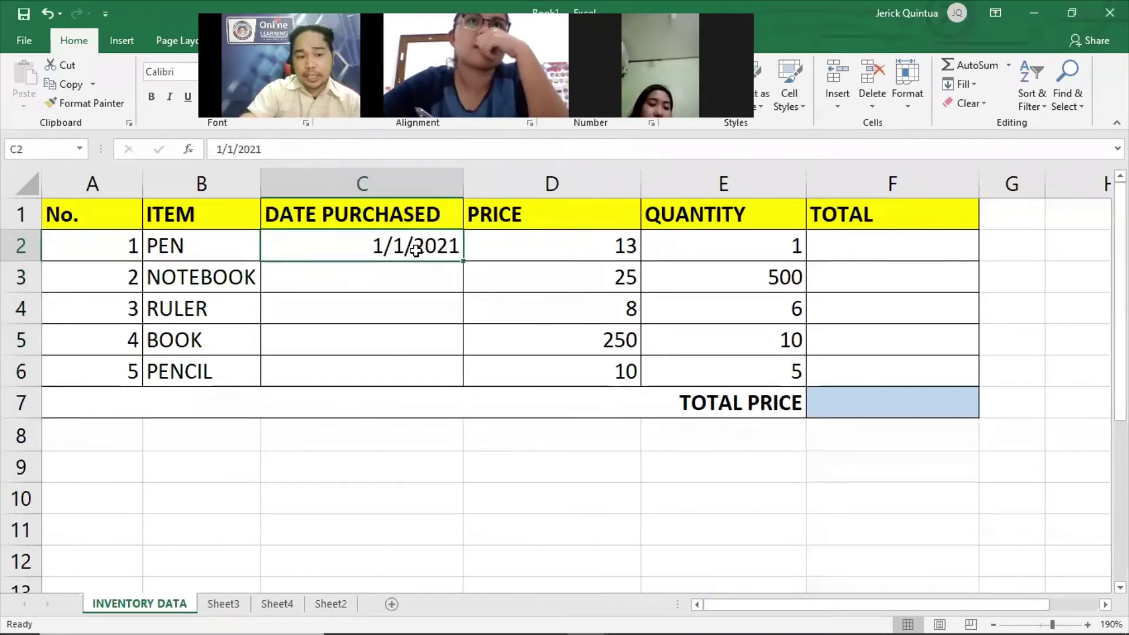
Fill the purchase date in C2 down to C6 with the fill handle.
left_click_drag(416, 277, 424, 353)
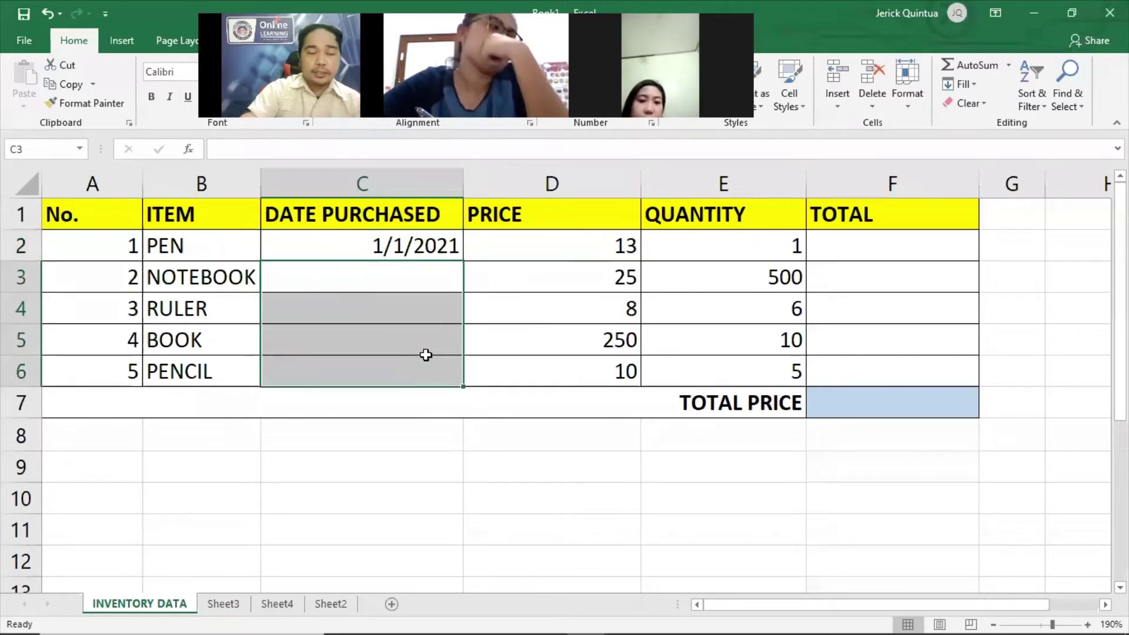
left_click(453, 250)
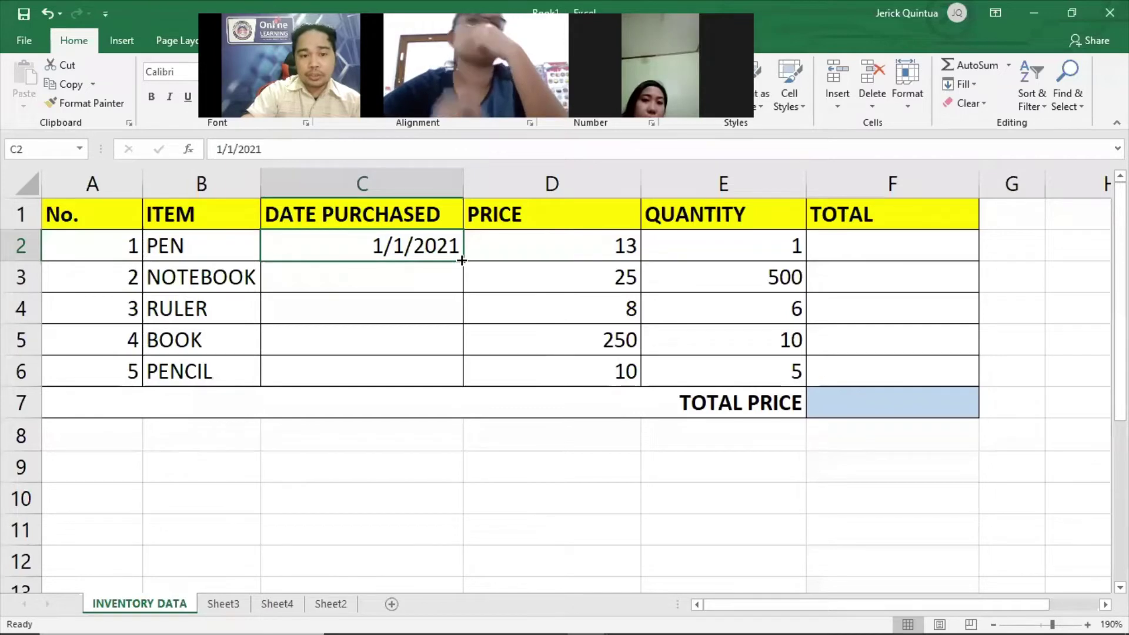
left_click_drag(461, 261, 461, 383)
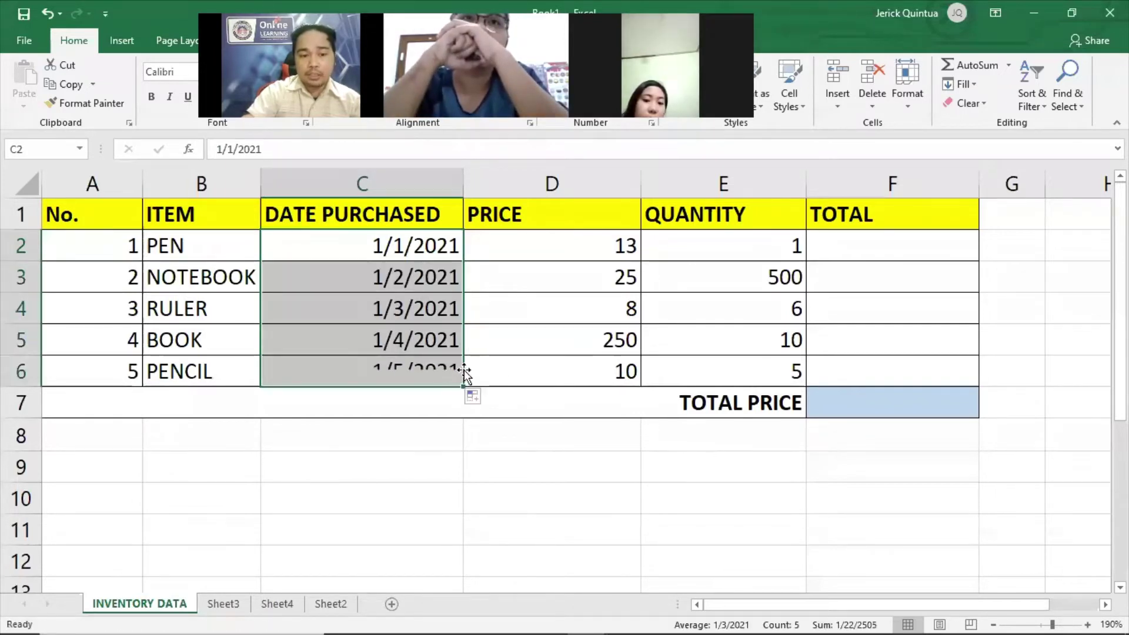
Switch the filled dates in C2:C6 to Copy Cells and return them to Fill Series.
left_click(476, 397)
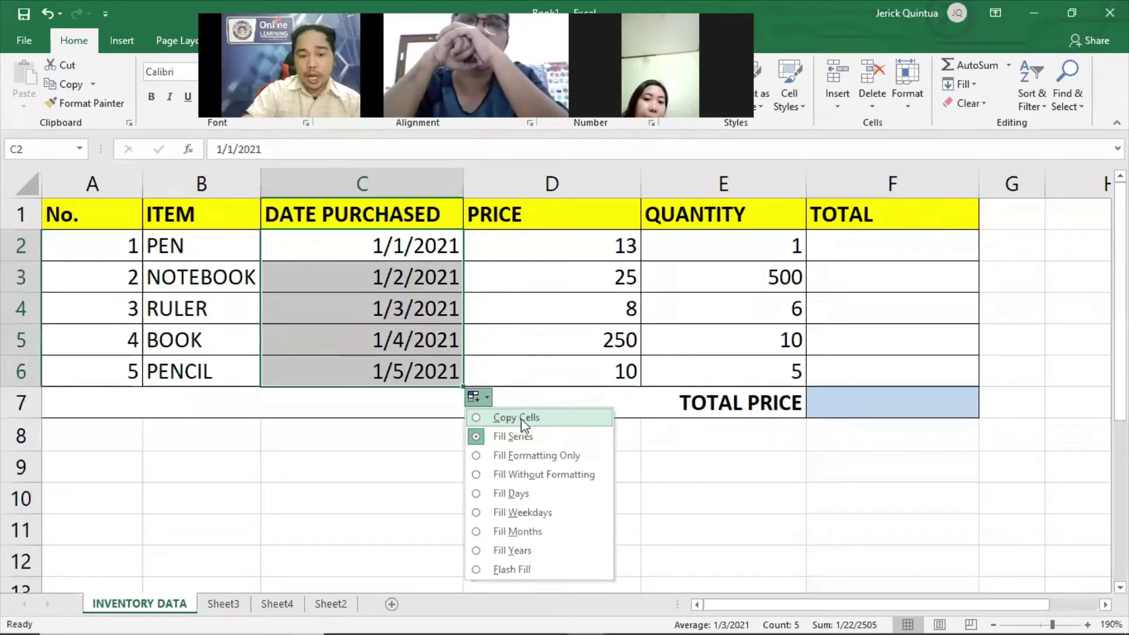
left_click(513, 419)
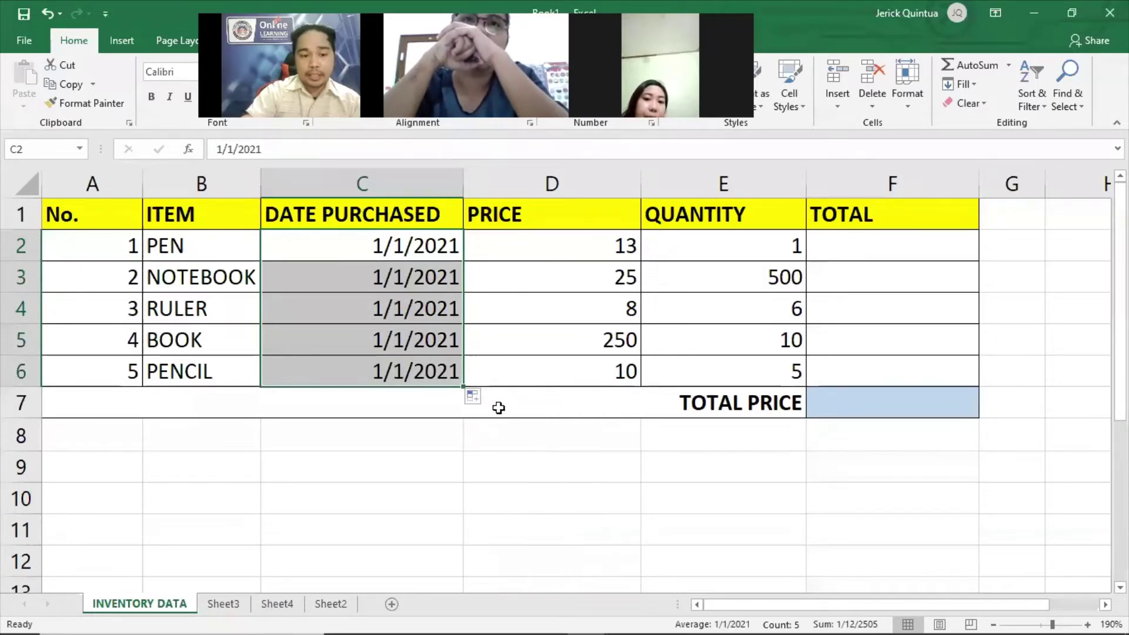
left_click(474, 396)
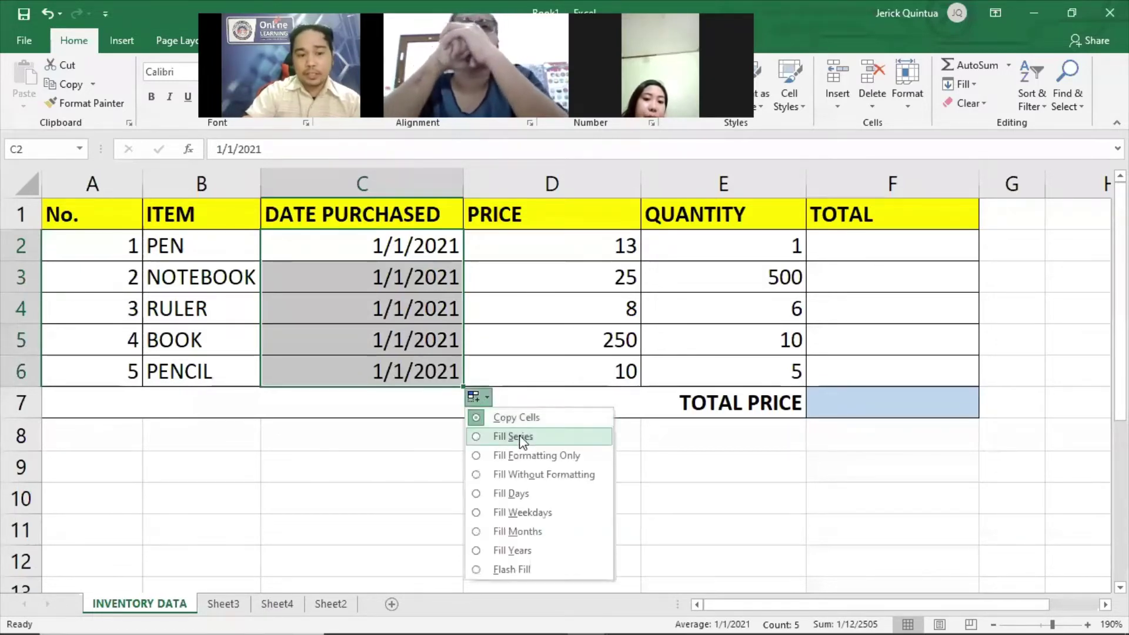
left_click(517, 438)
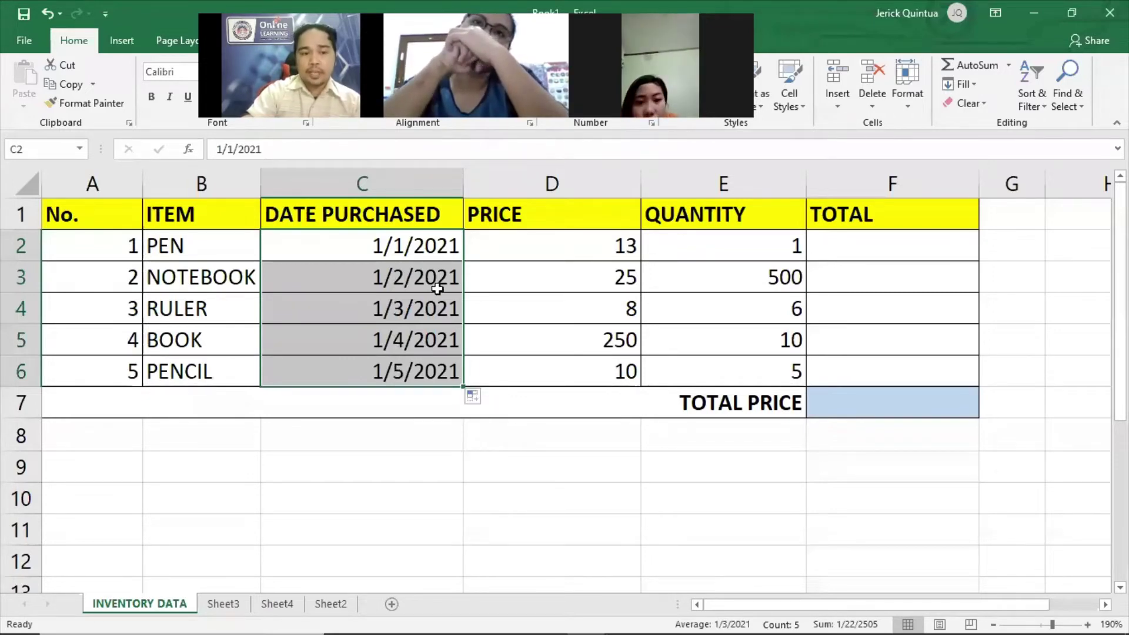
left_click(519, 273)
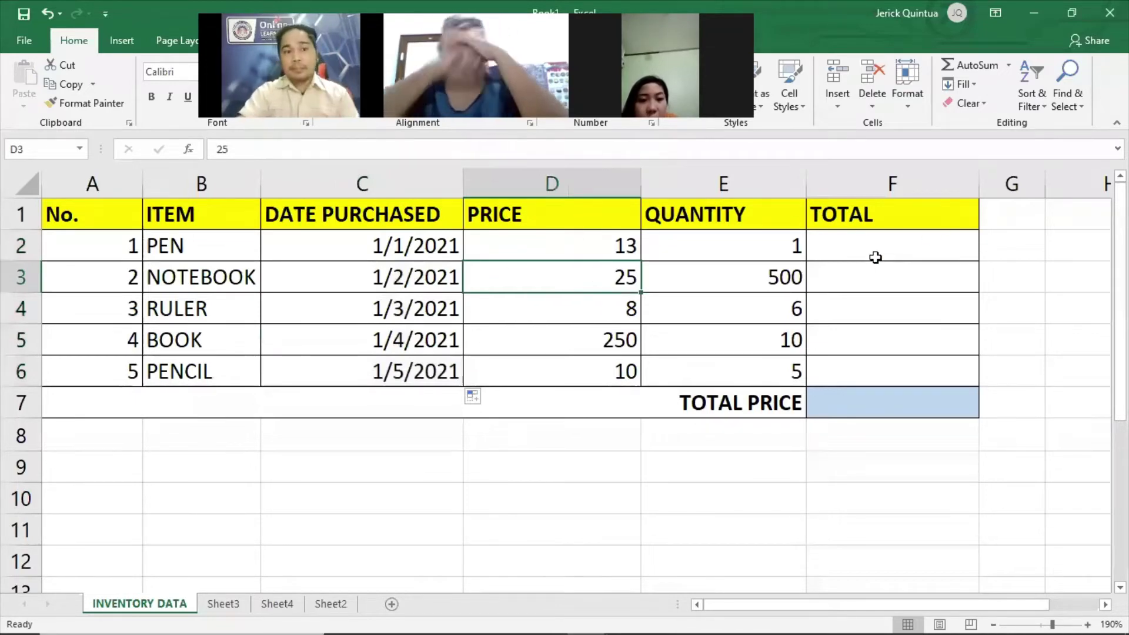
left_click(894, 254)
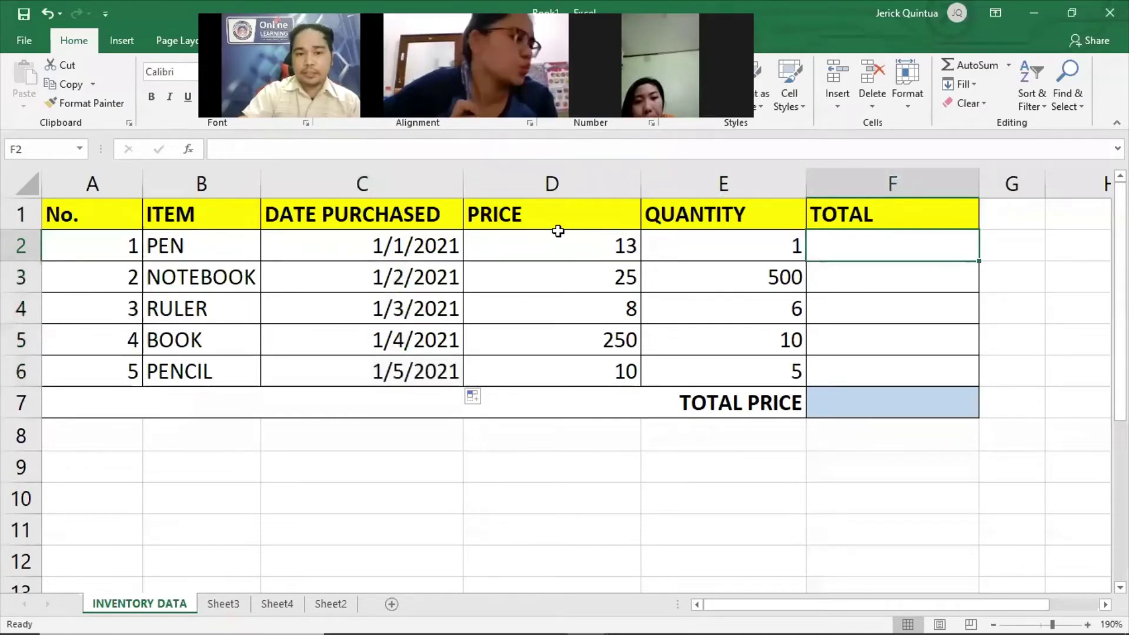
left_click(515, 248)
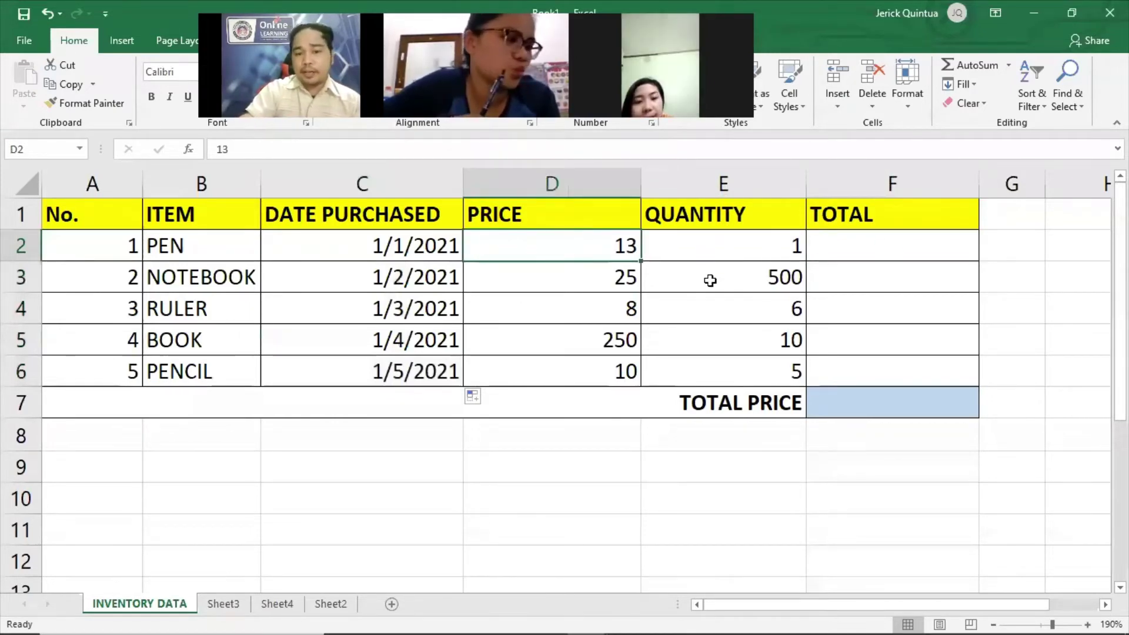
Format the purchase dates in C2:C6 with the 14-Mar-12 date type that shows two-digit days, as in 01-Jan-21.
left_click_drag(370, 245, 386, 373)
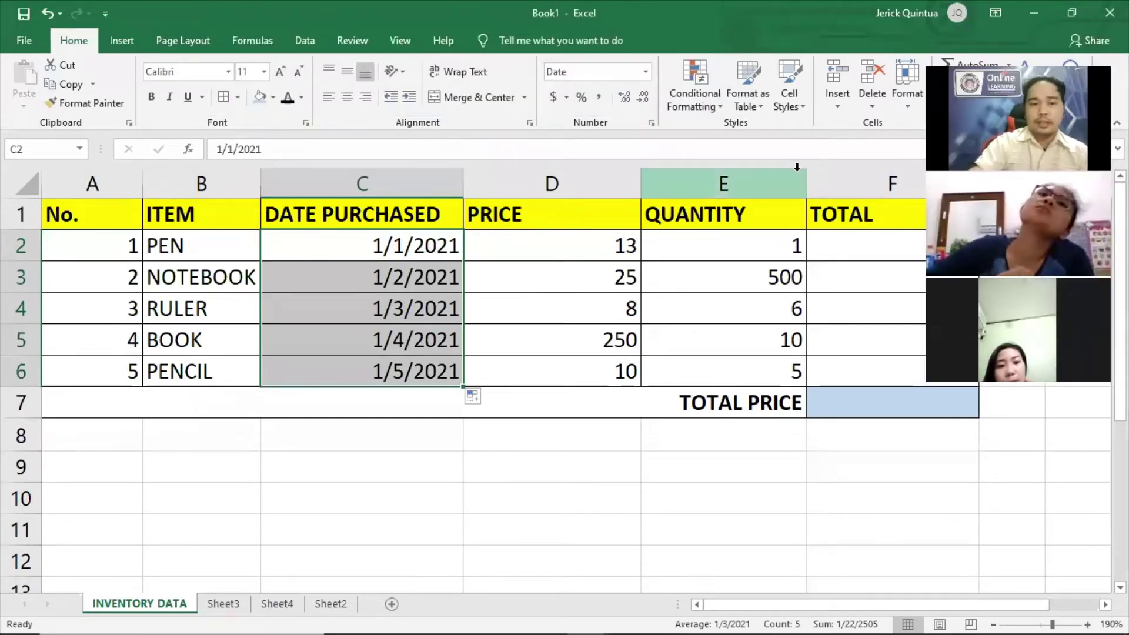
left_click_drag(371, 250, 370, 370)
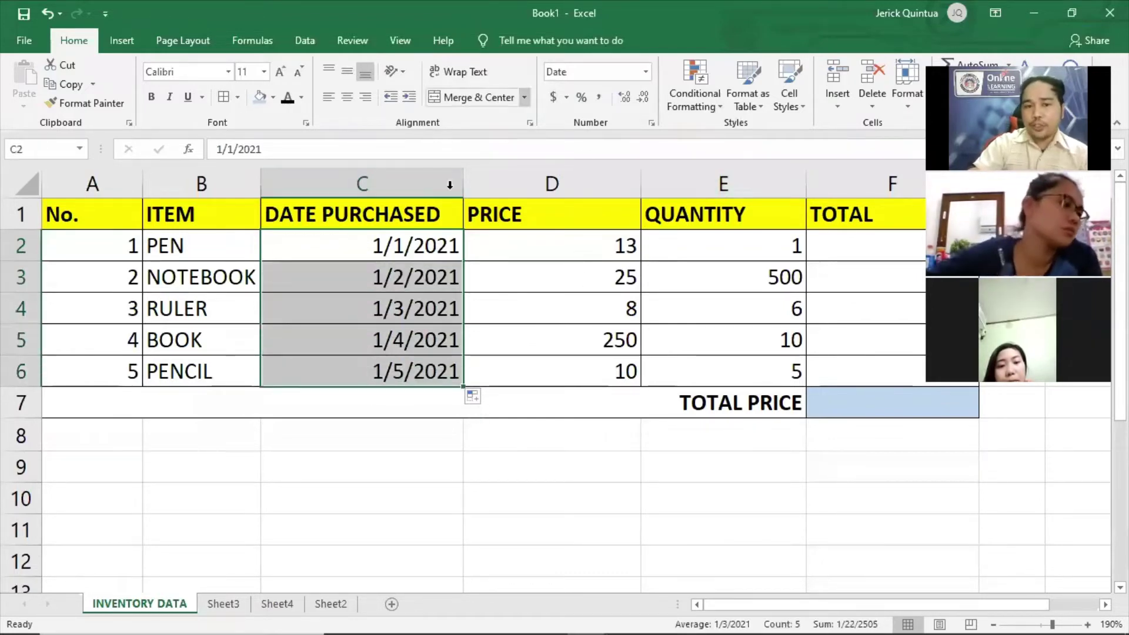
left_click(646, 72)
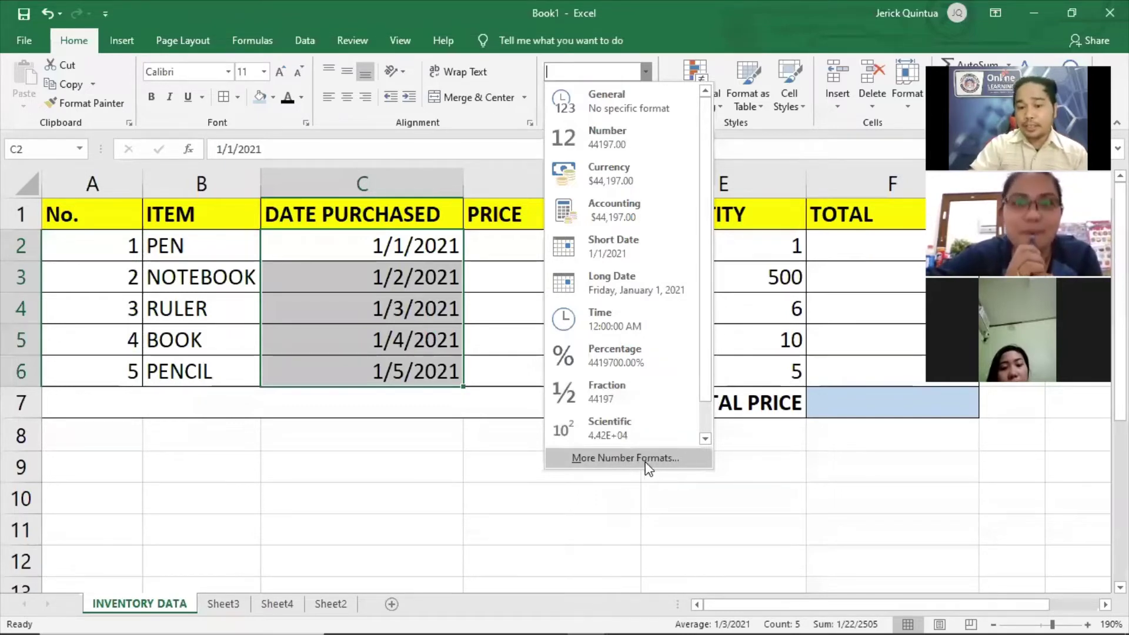
left_click(625, 458)
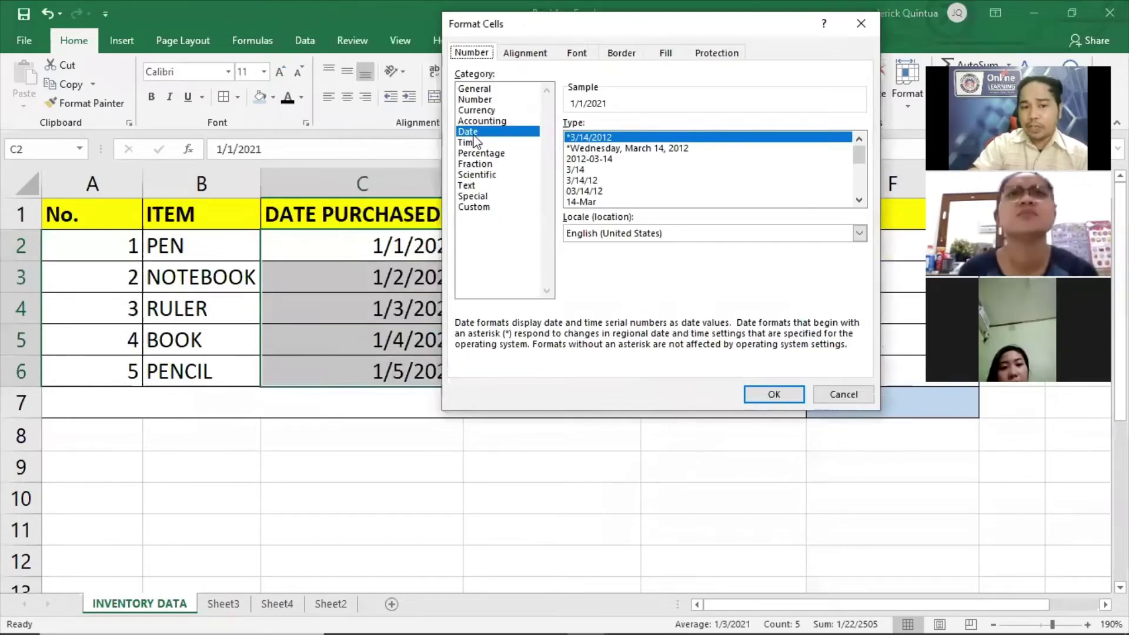
left_click(648, 148)
scroll(716, 166, "down", 1)
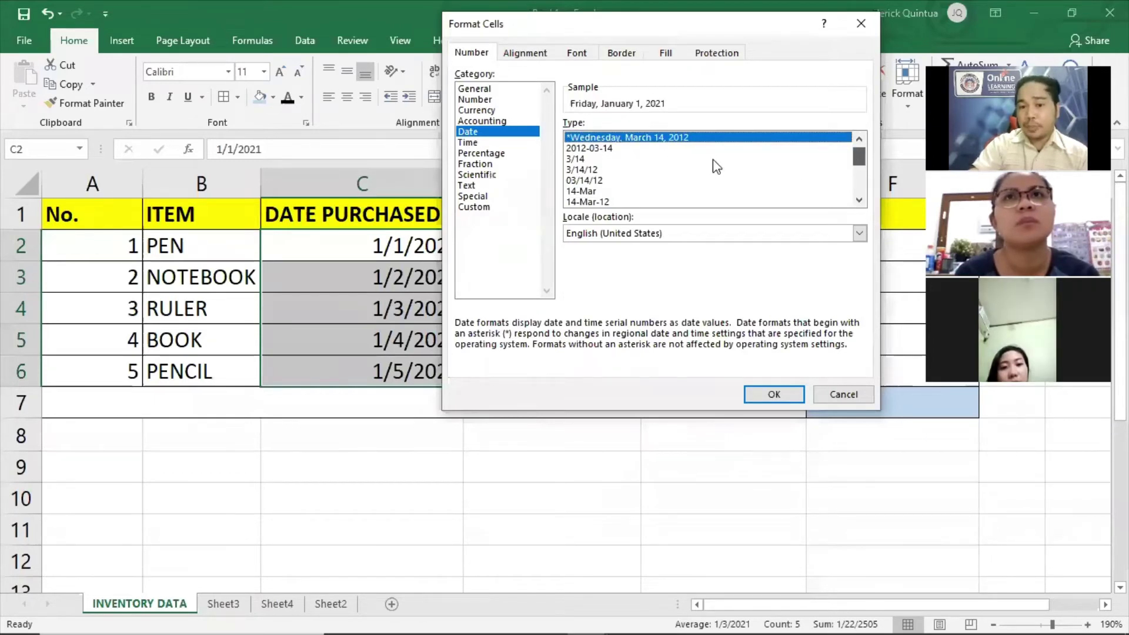
scroll(600, 165, "down", 1)
left_click(586, 160)
left_click_drag(860, 159, 862, 171)
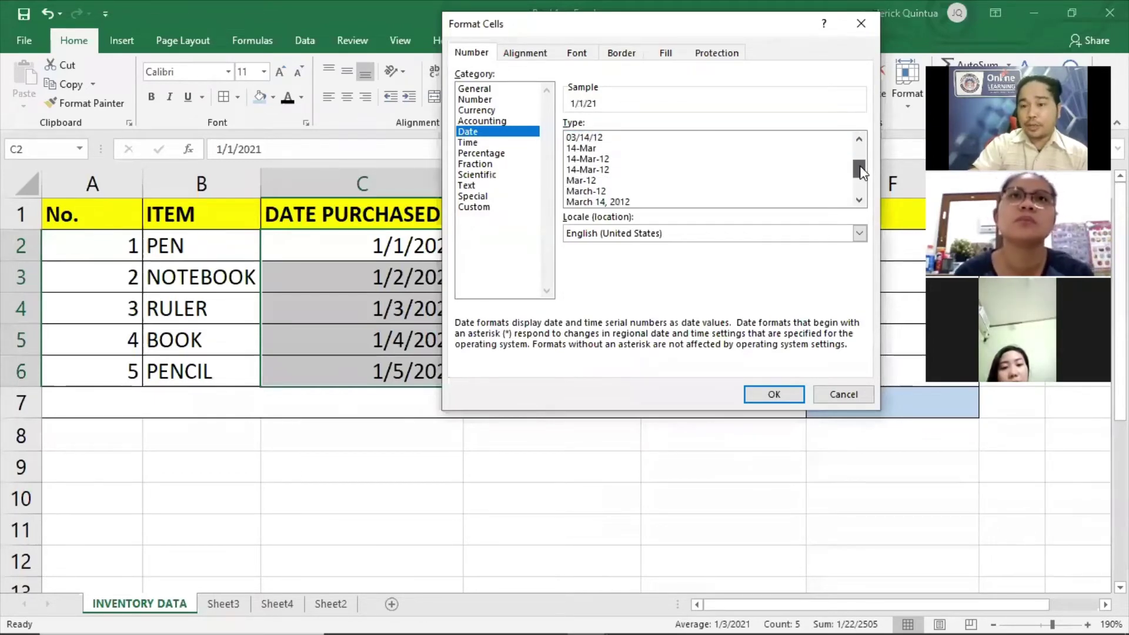
left_click(606, 160)
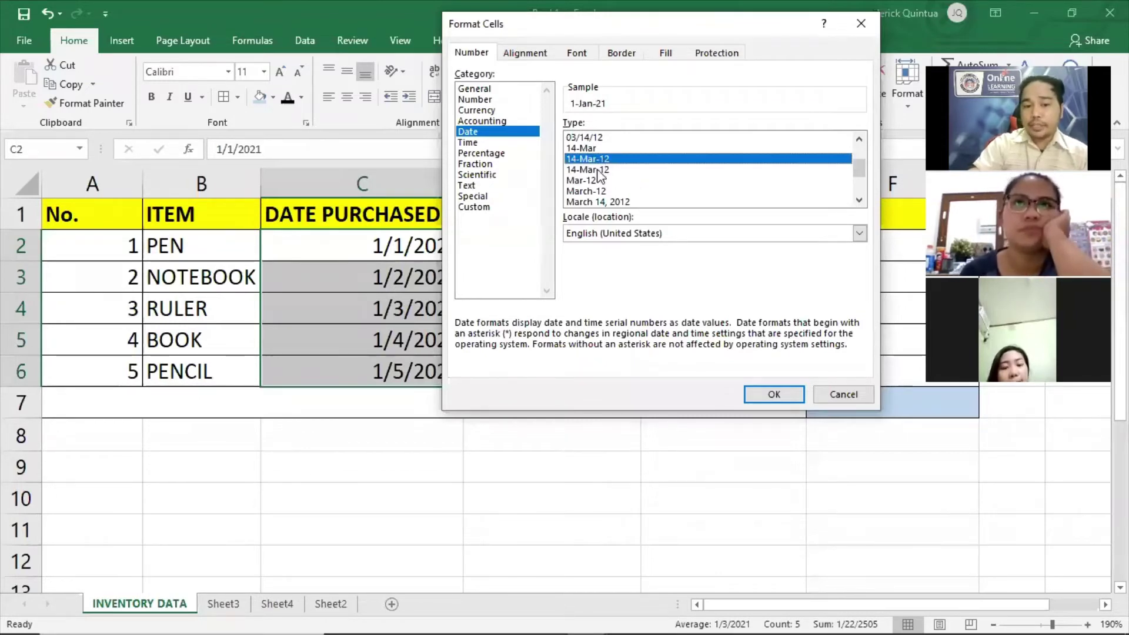
left_click(614, 170)
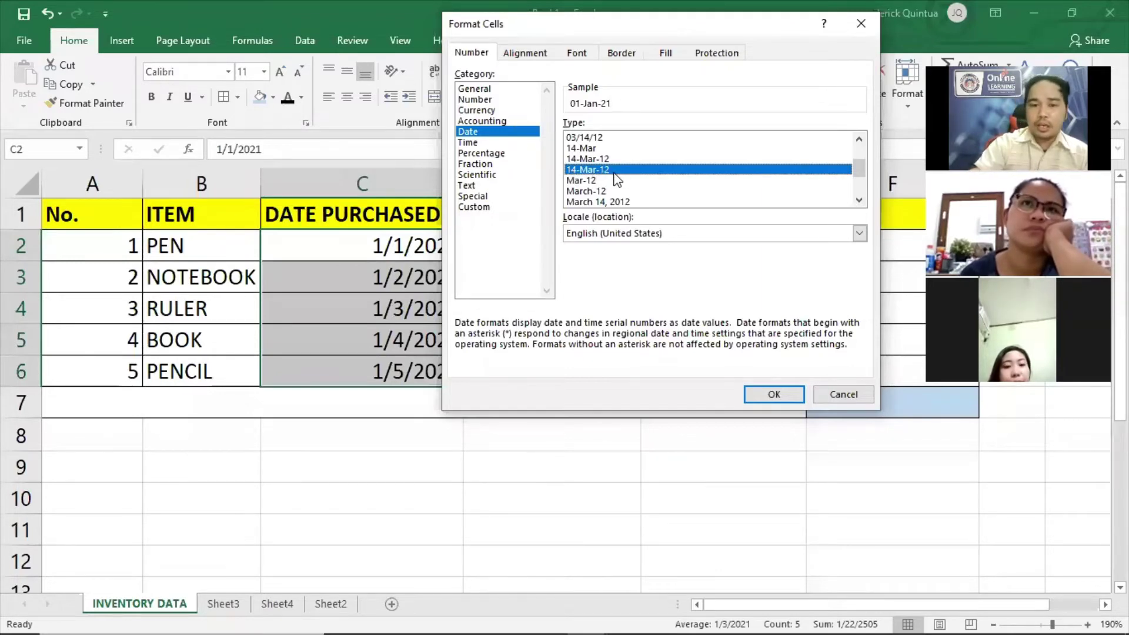
left_click(783, 396)
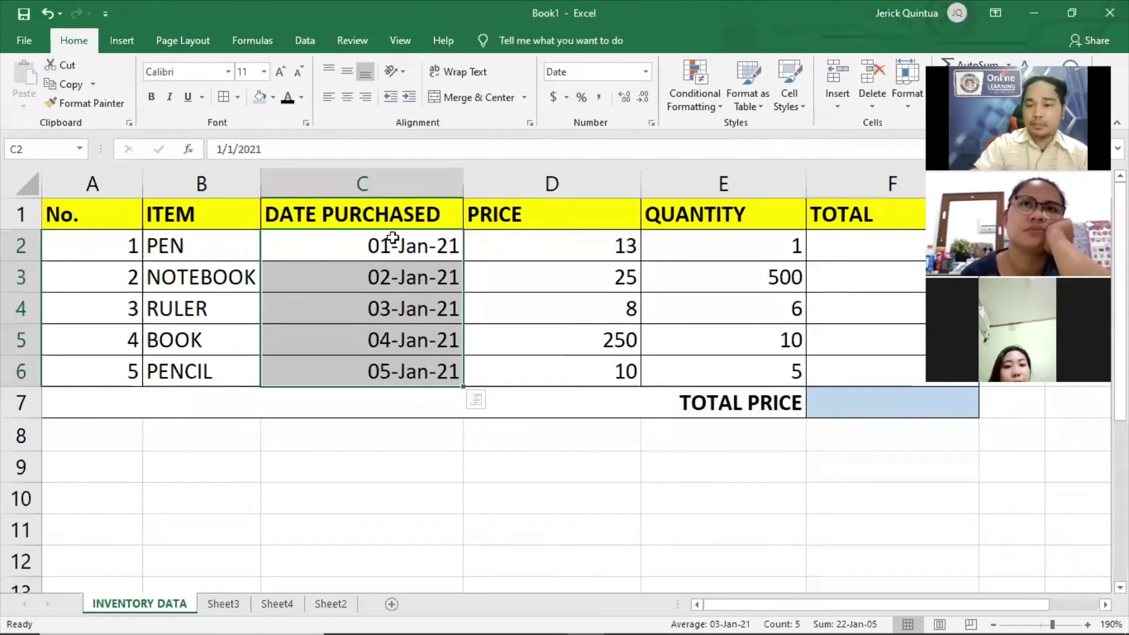
key("shift+Up")
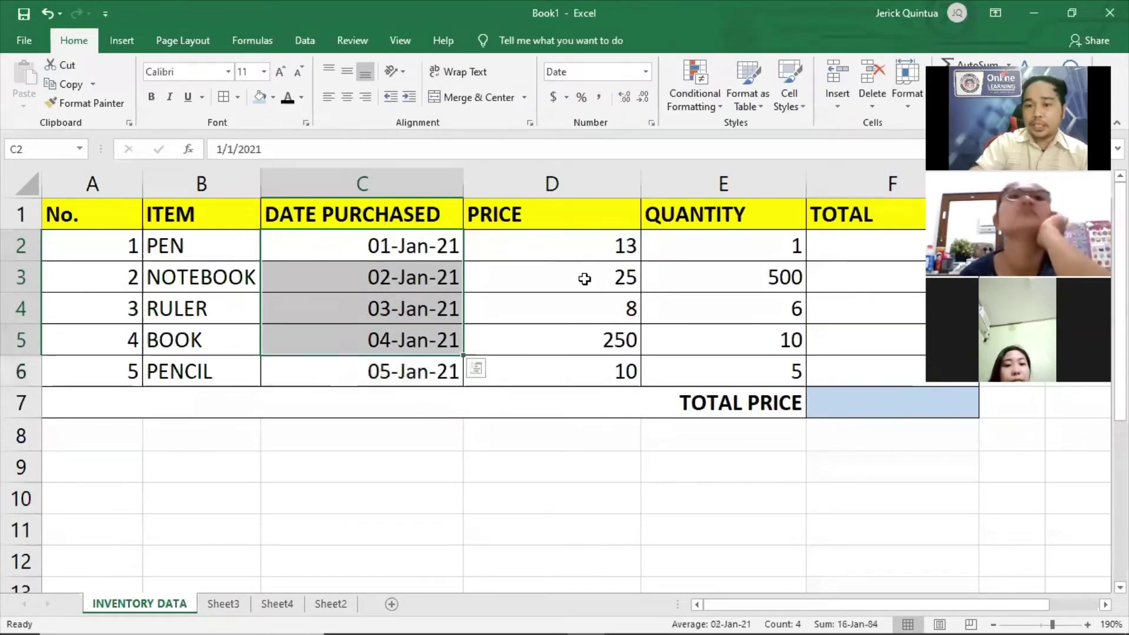
Open the full number format settings for the prices in D2:D6 and choose the Currency category.
left_click(557, 247)
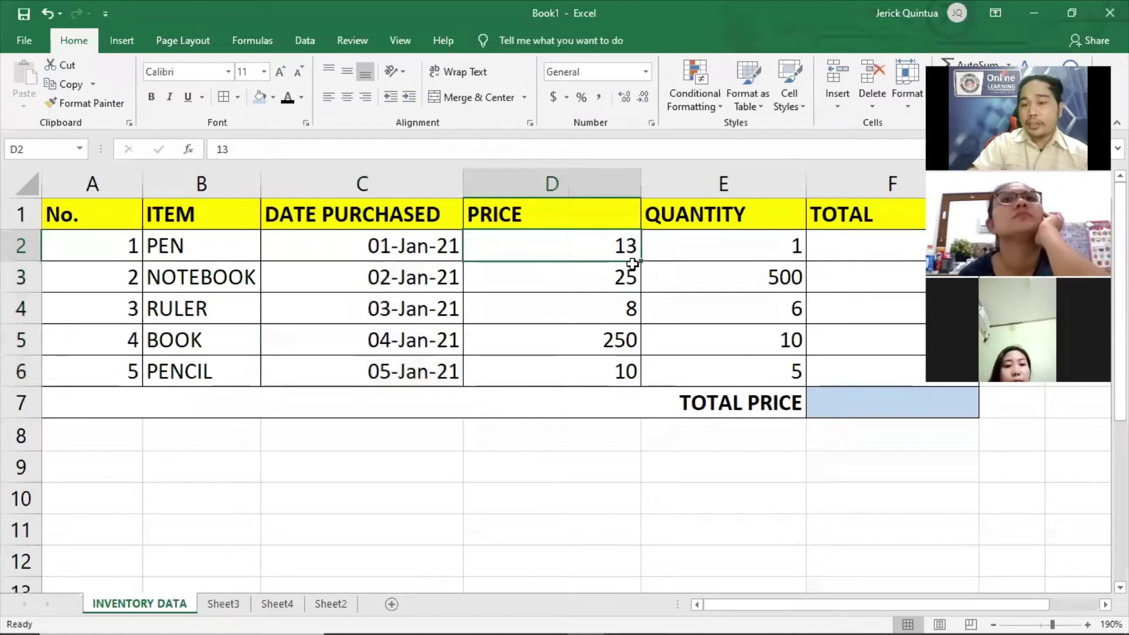
left_click_drag(578, 245, 583, 368)
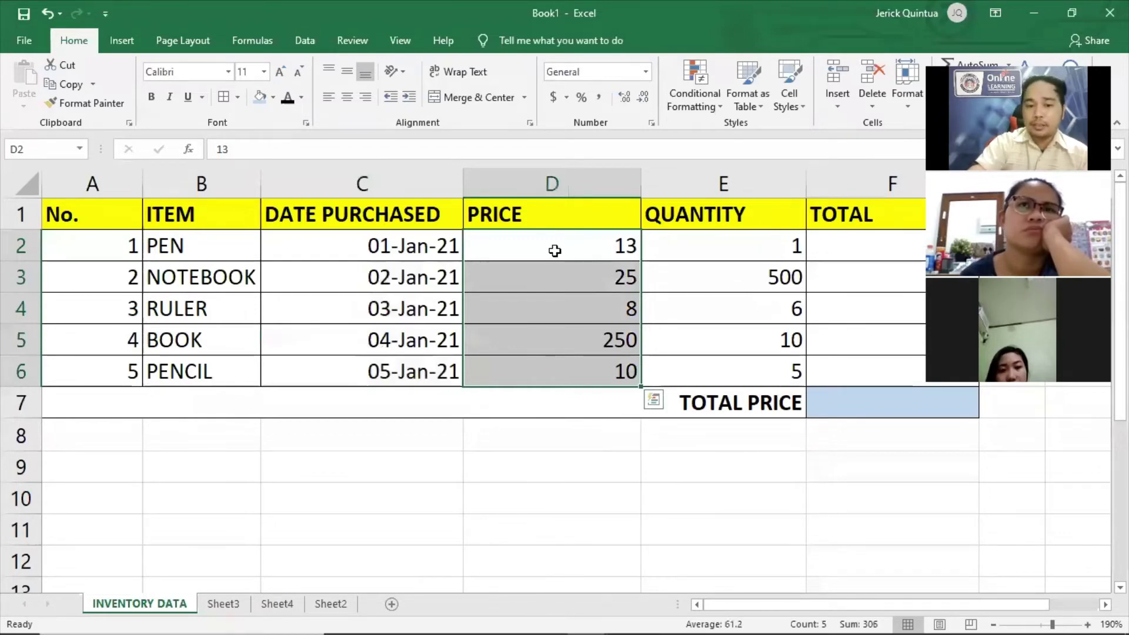
left_click(572, 241)
left_click_drag(573, 242, 575, 372)
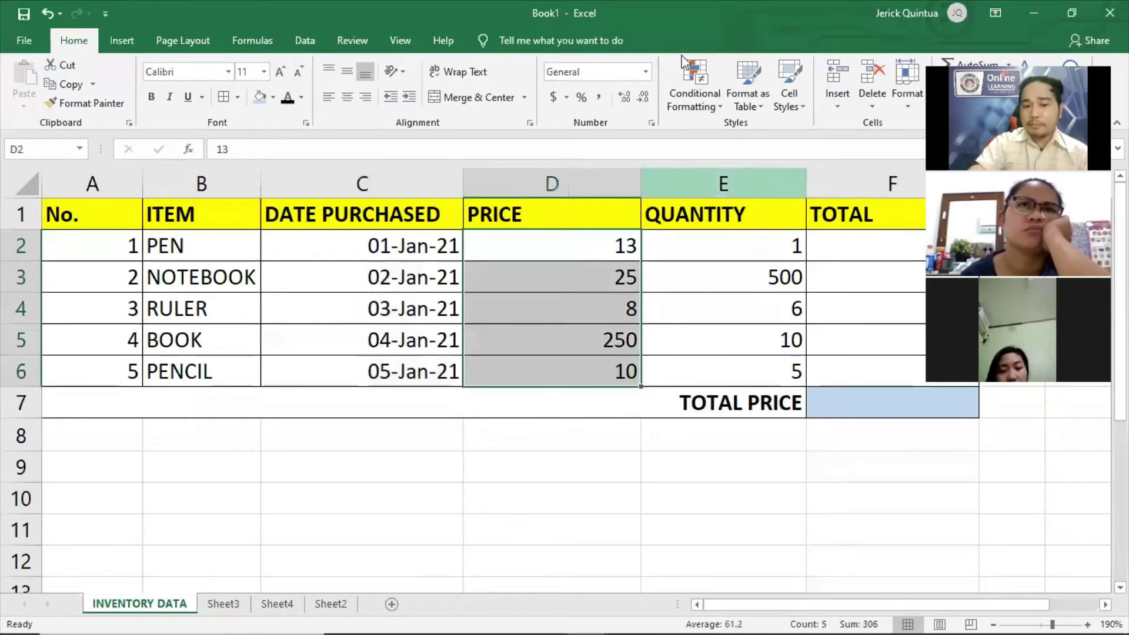
left_click(645, 75)
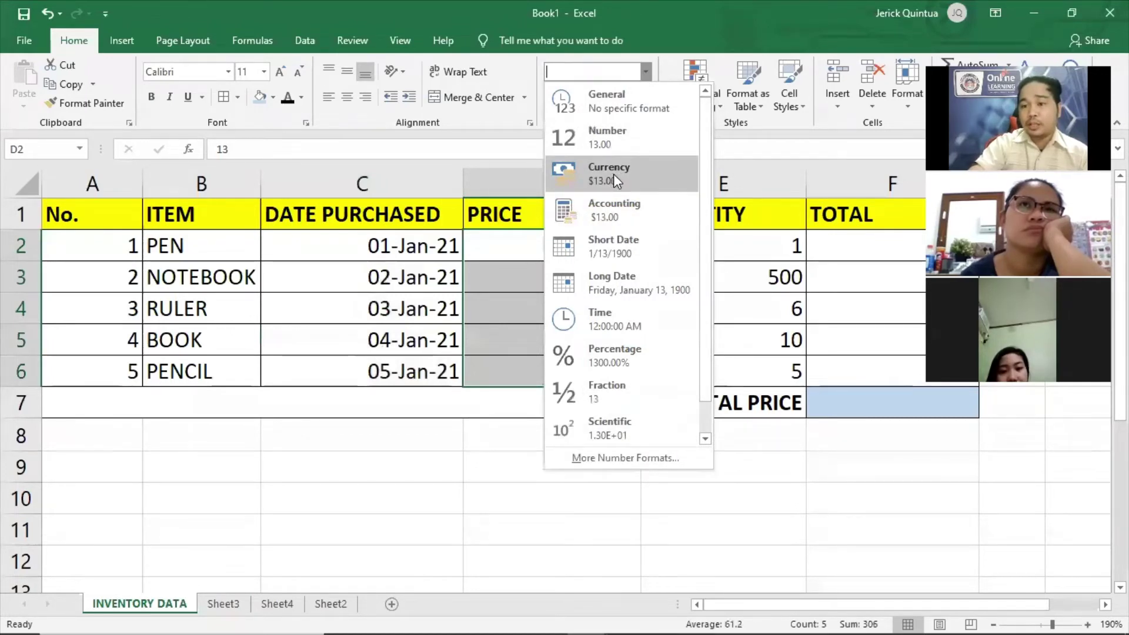
left_click(648, 463)
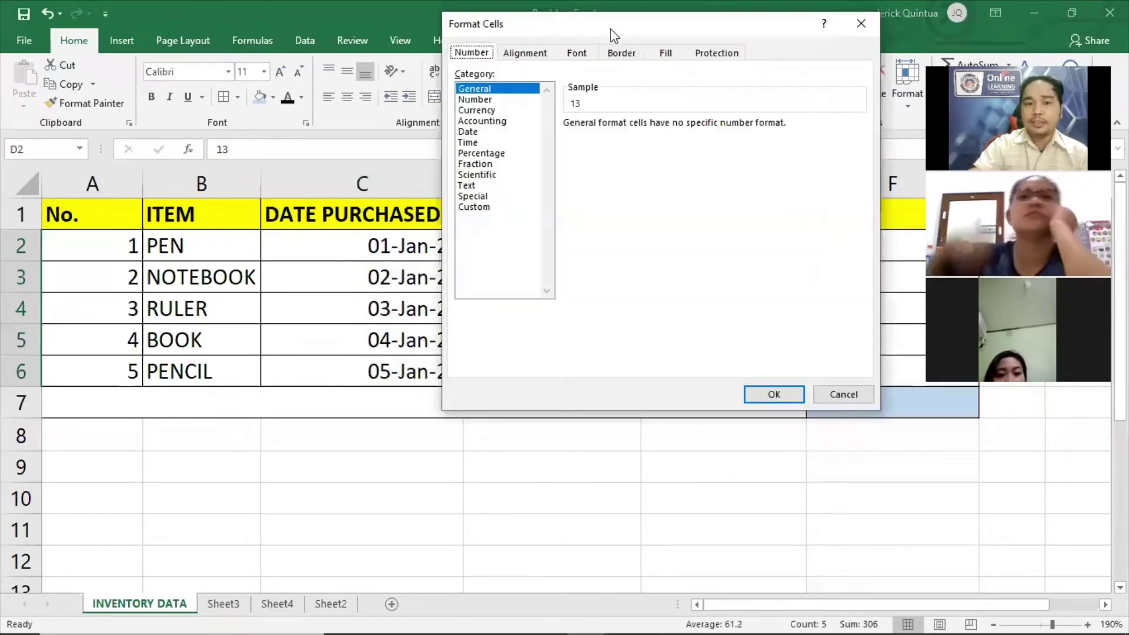
left_click_drag(611, 30, 674, 35)
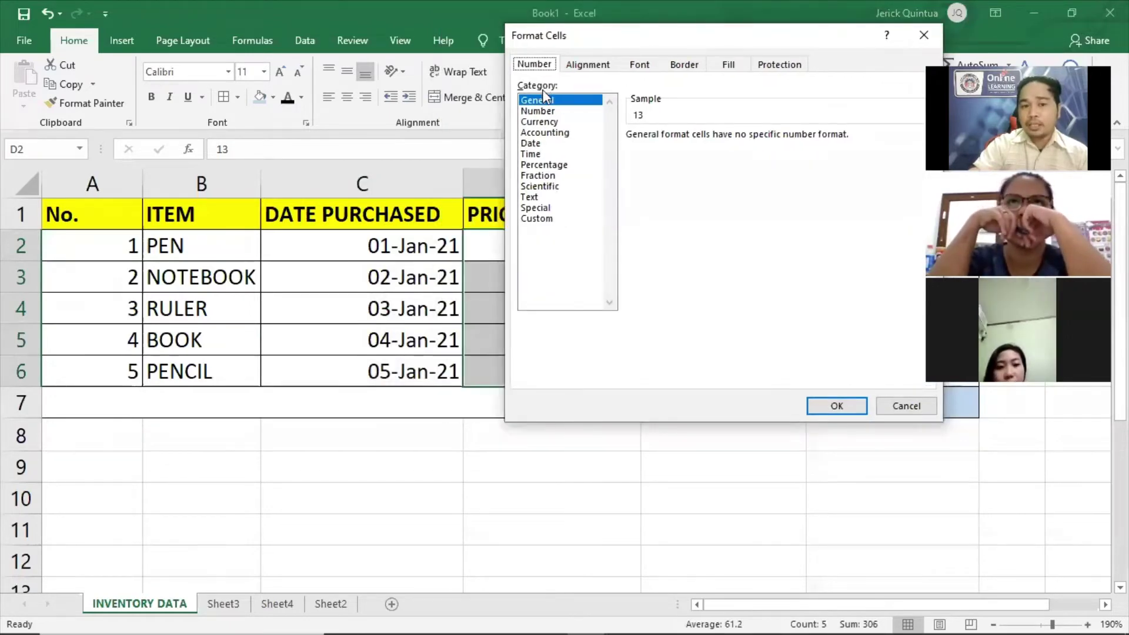
left_click(540, 122)
left_click_drag(753, 40, 678, 40)
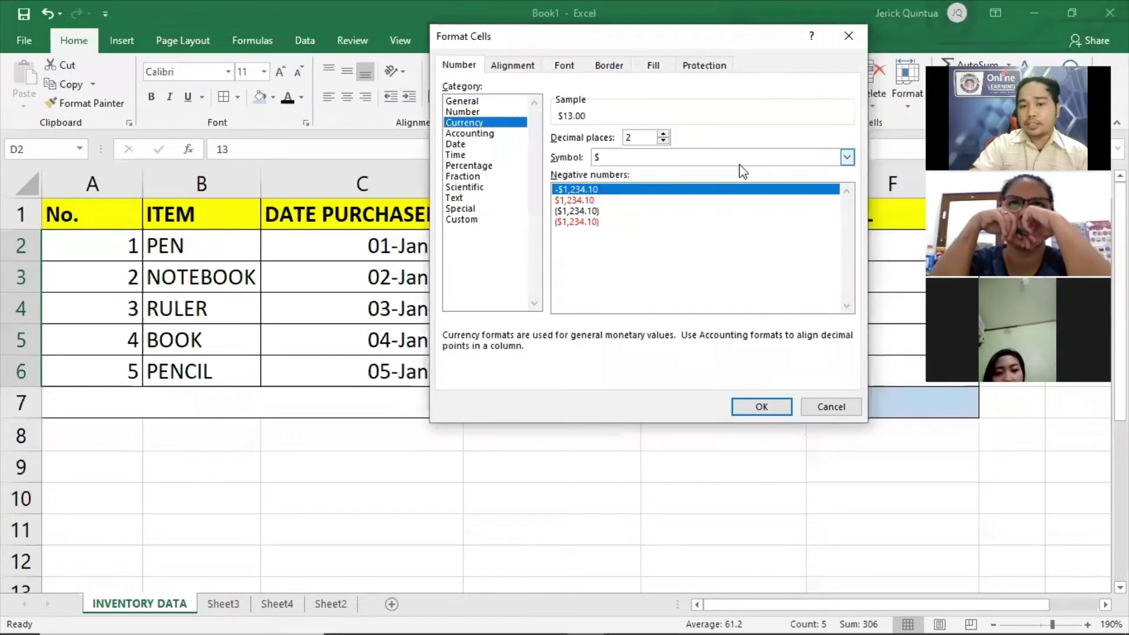
Apply the ₱ English (Philippines) currency symbol to the prices, with negative numbers in red without a minus sign.
left_click(677, 159)
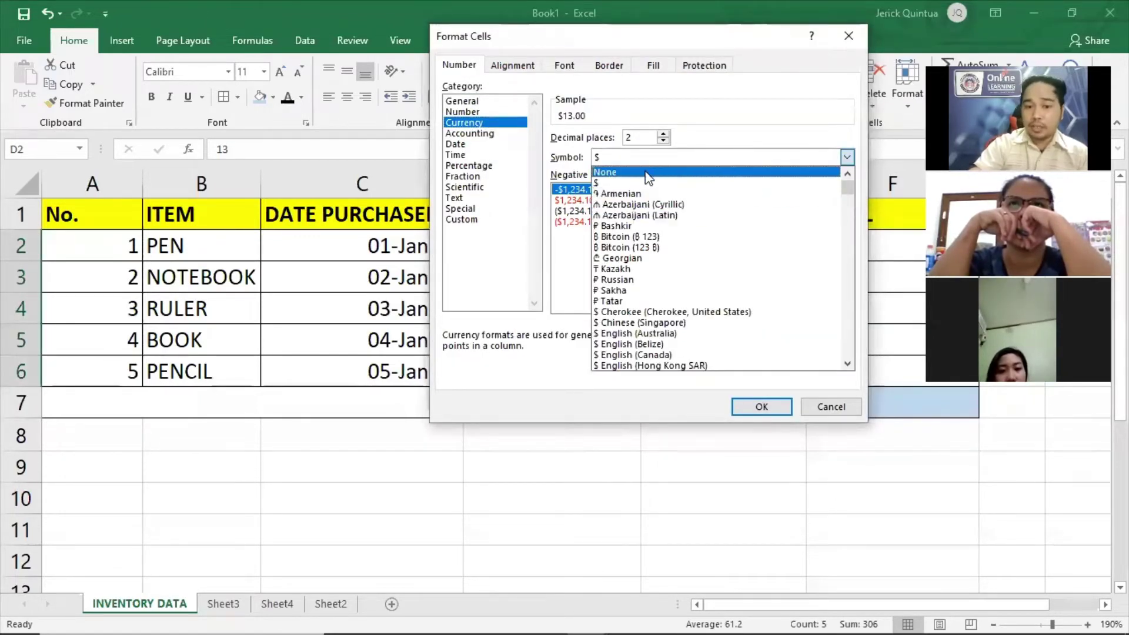
left_click(664, 183)
key("alt+Down")
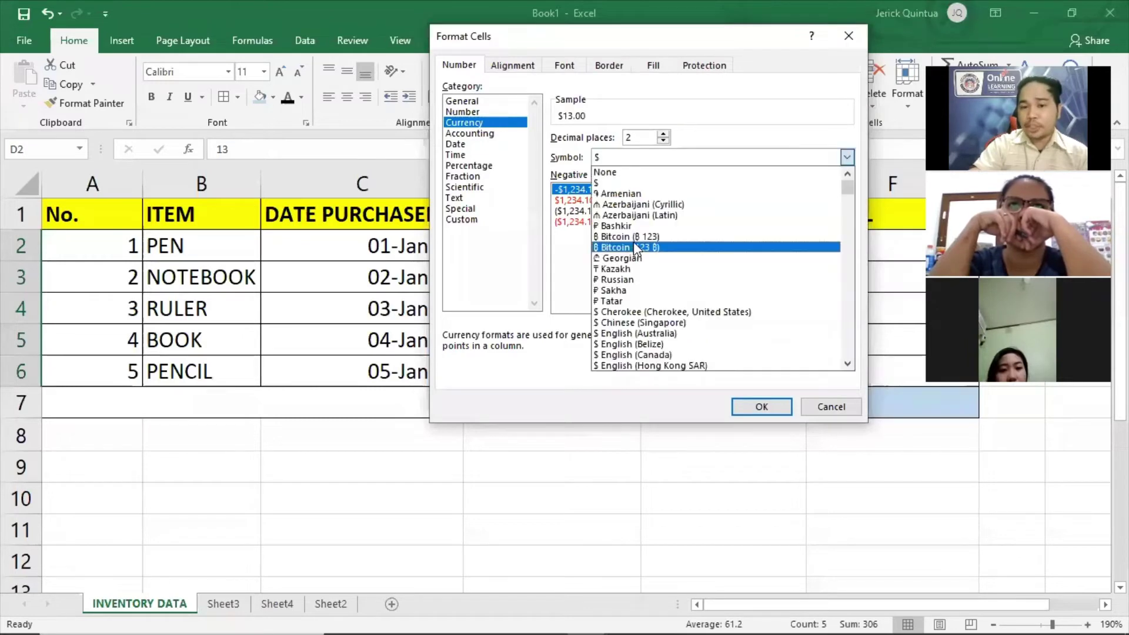
scroll(636, 253, "down", 7)
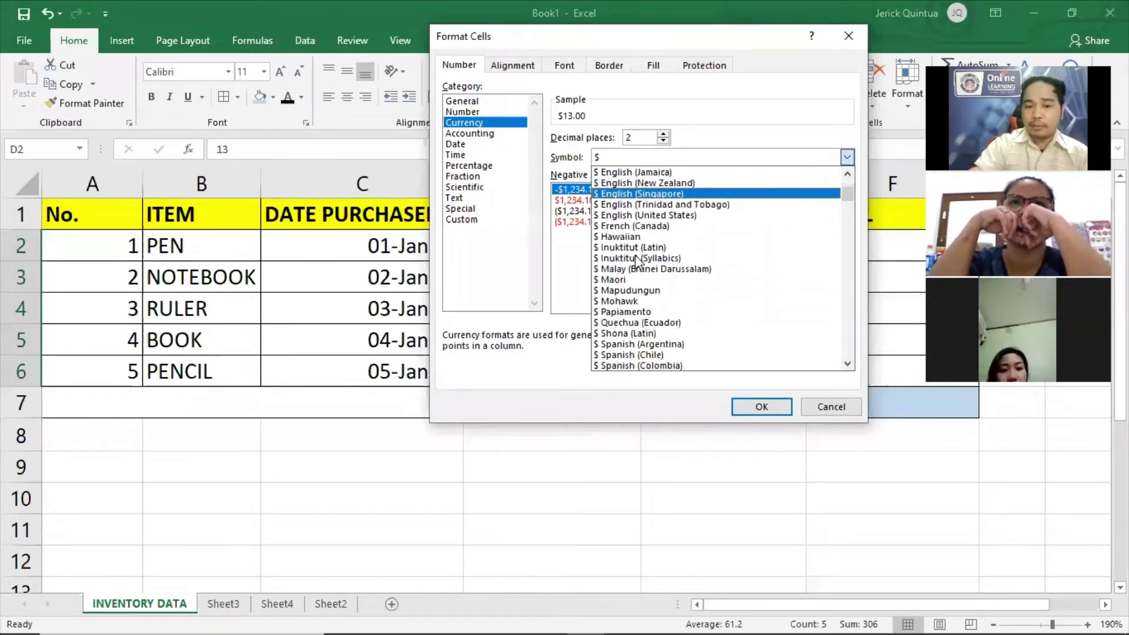
scroll(636, 262, "down", 3)
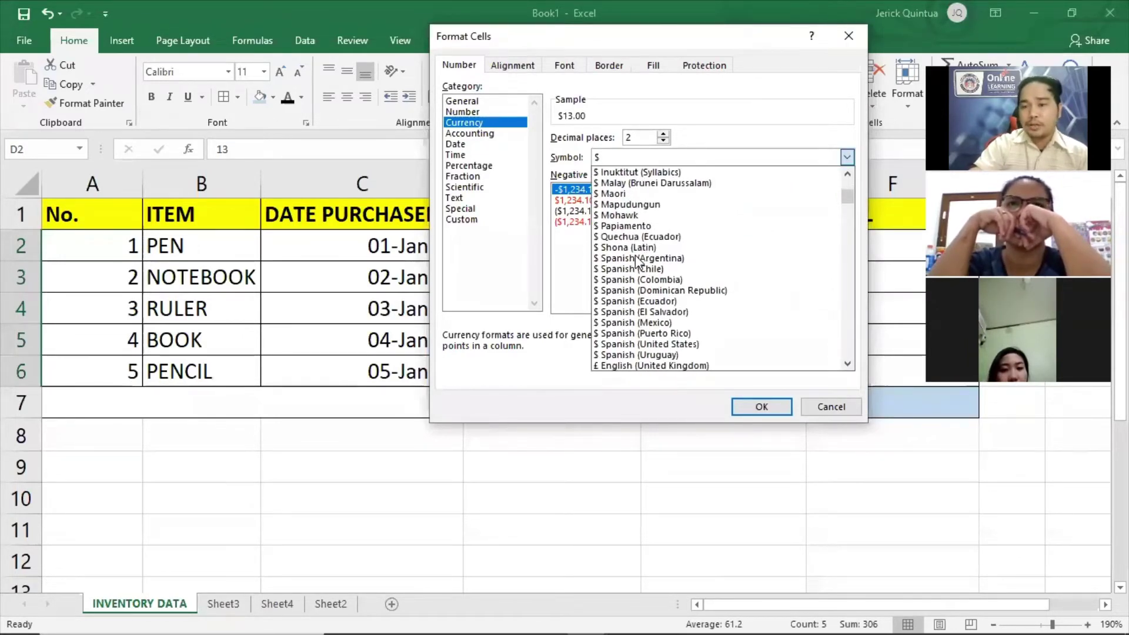
scroll(636, 261, "down", 3)
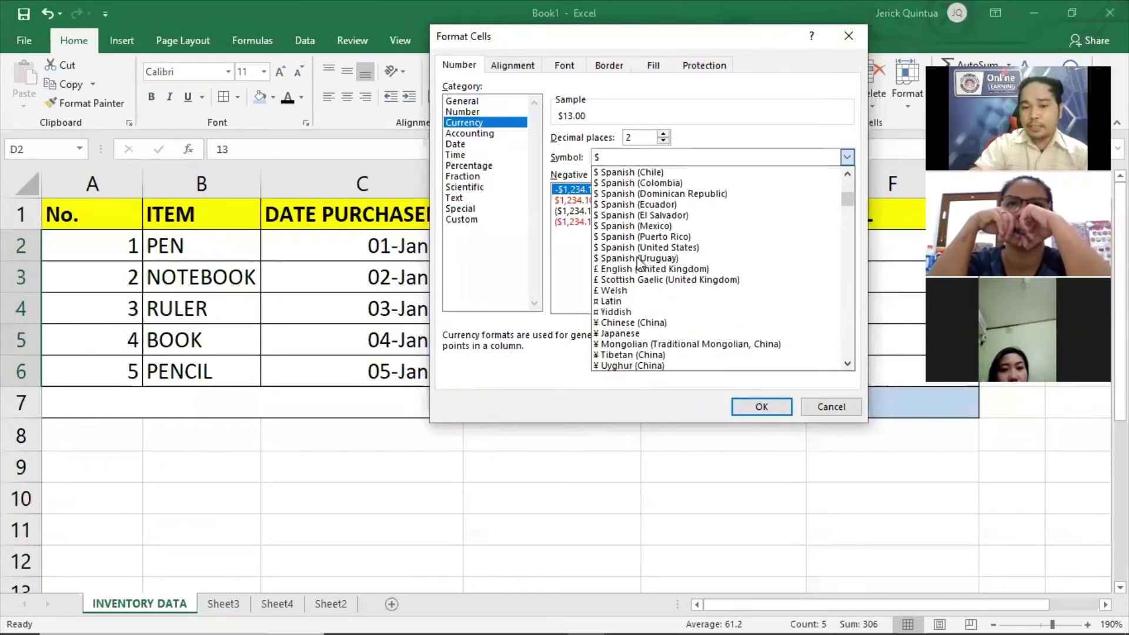
scroll(638, 259, "down", 5)
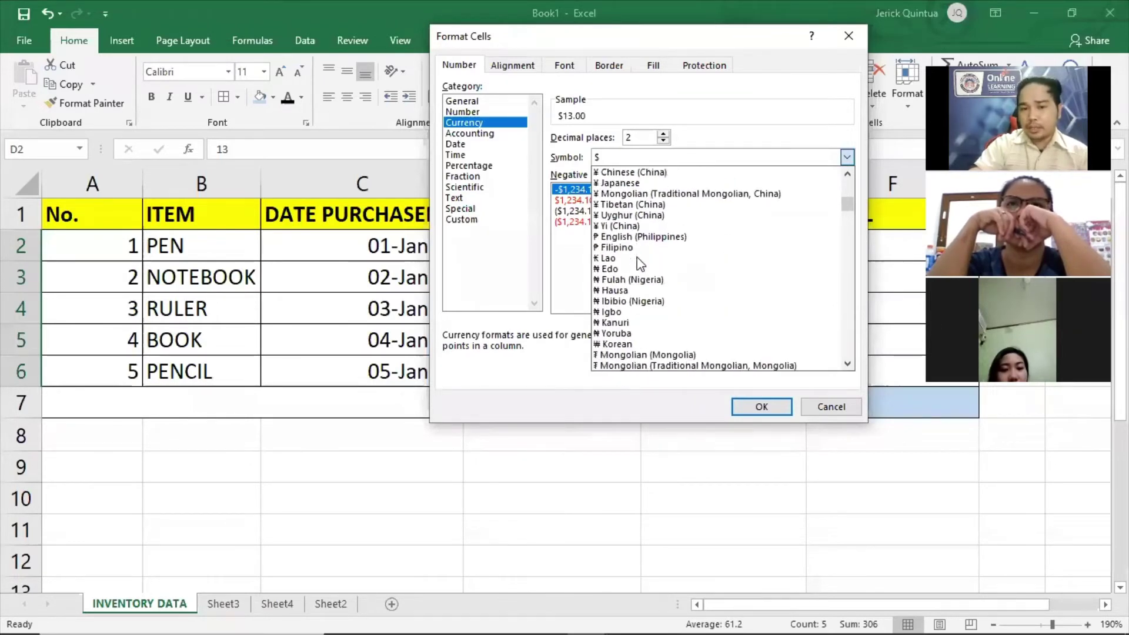
scroll(640, 261, "down", 1)
scroll(640, 244, "up", 1)
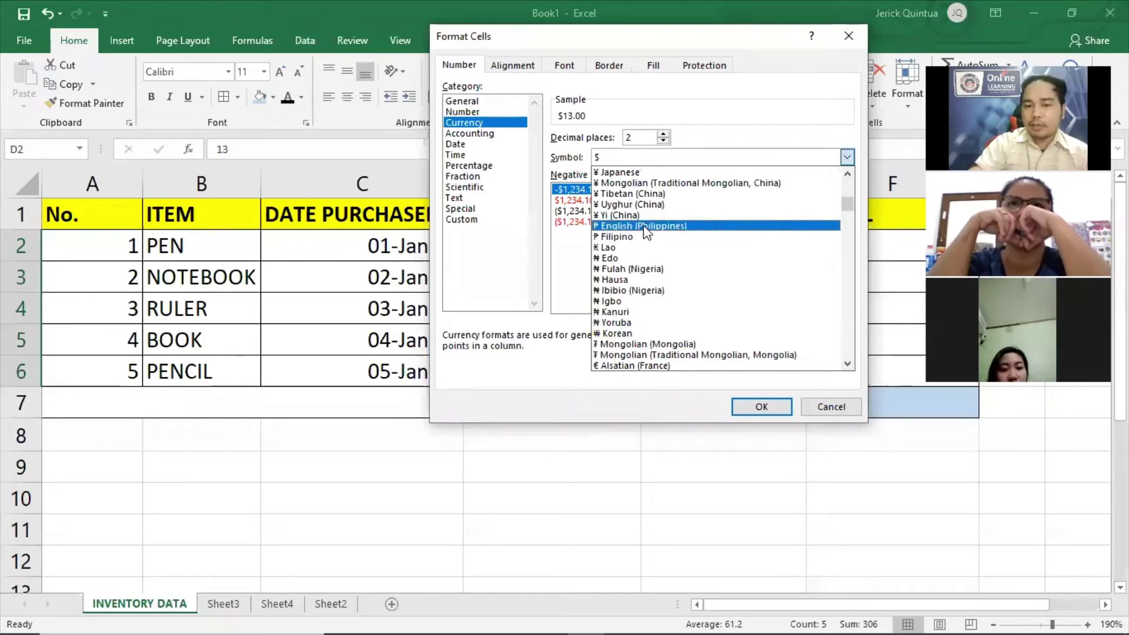
left_click(645, 226)
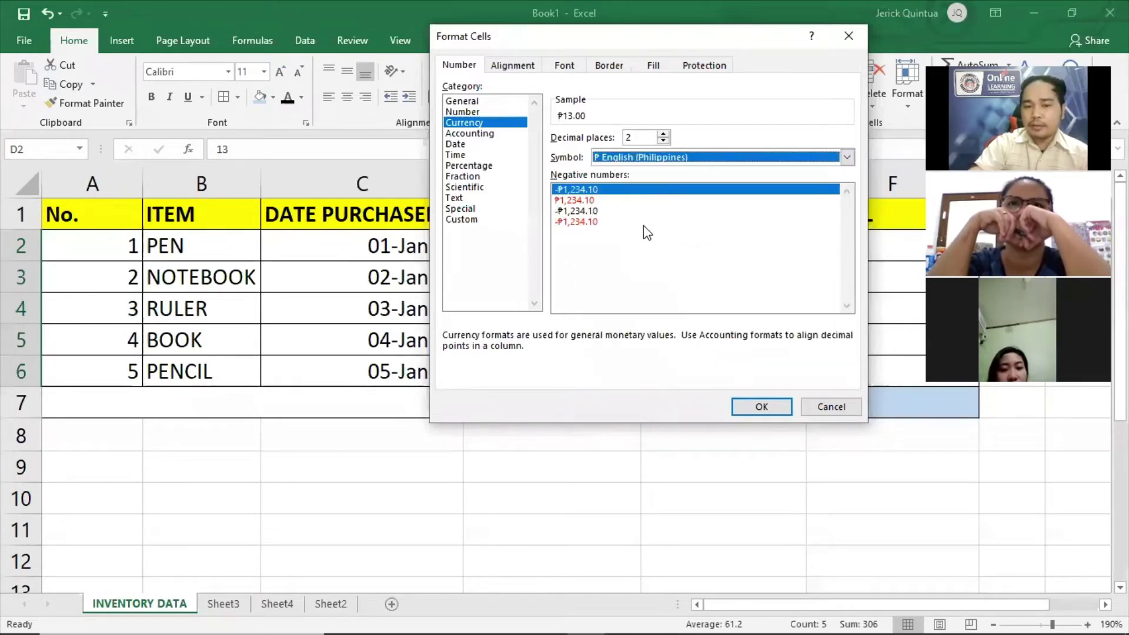
left_click(588, 200)
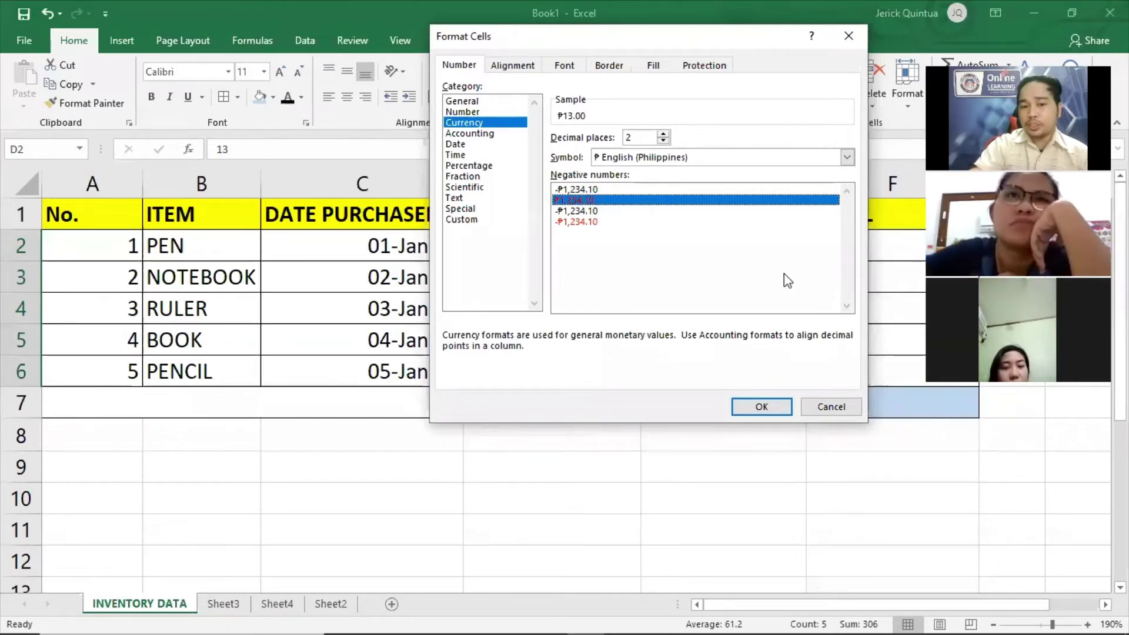
left_click(772, 405)
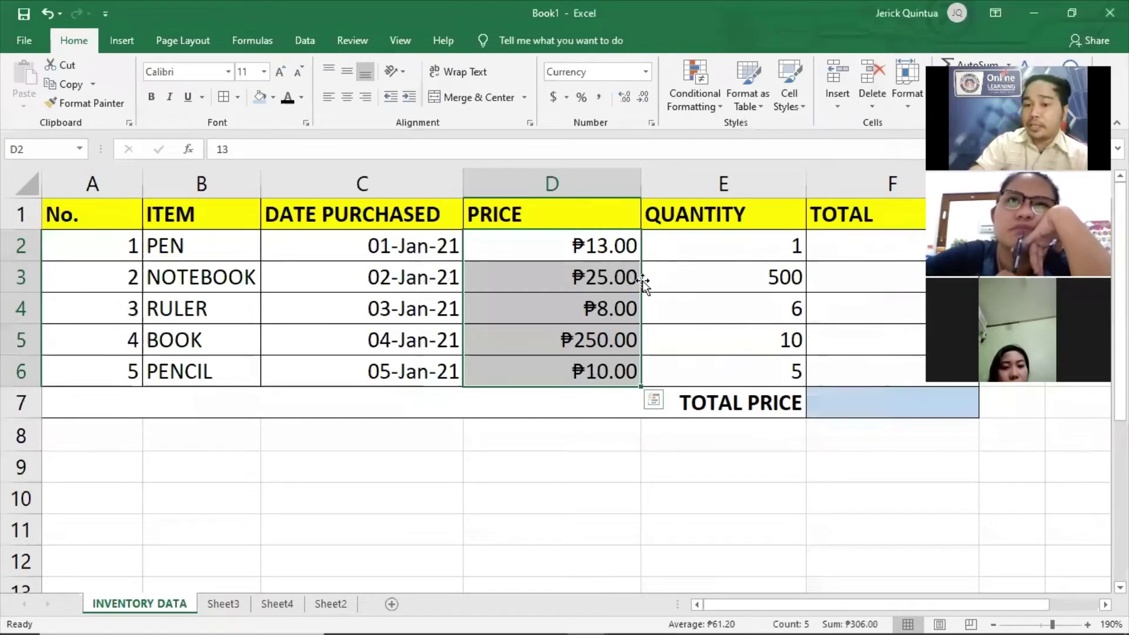
Change the pen's price in D2 to 45 and the ruler's price in D4 to 12.
left_click(582, 246)
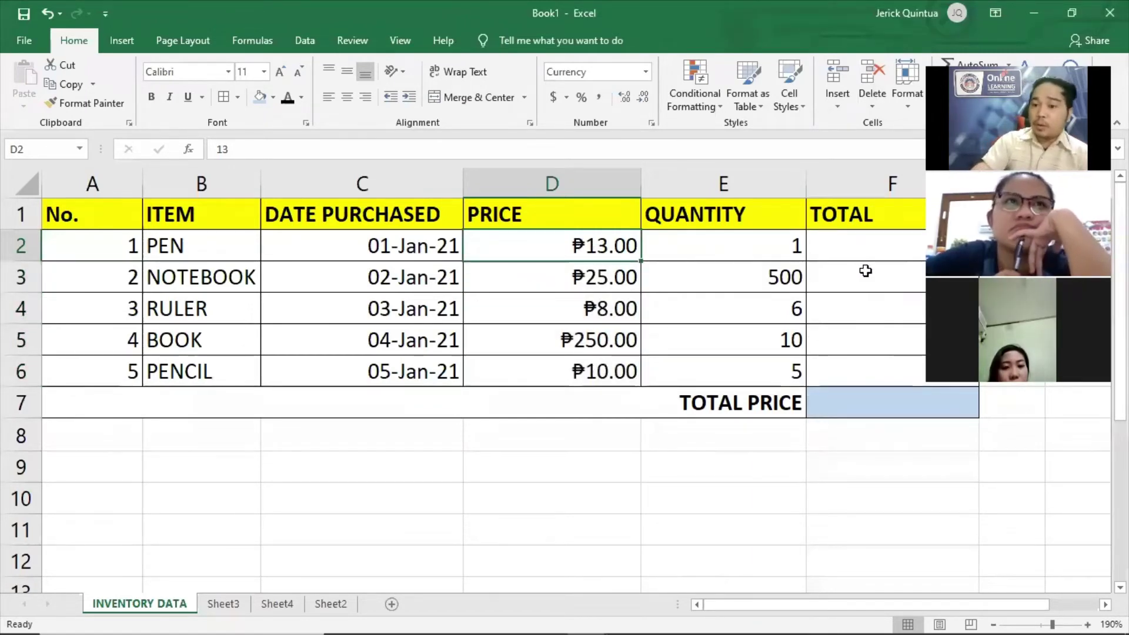
type("45")
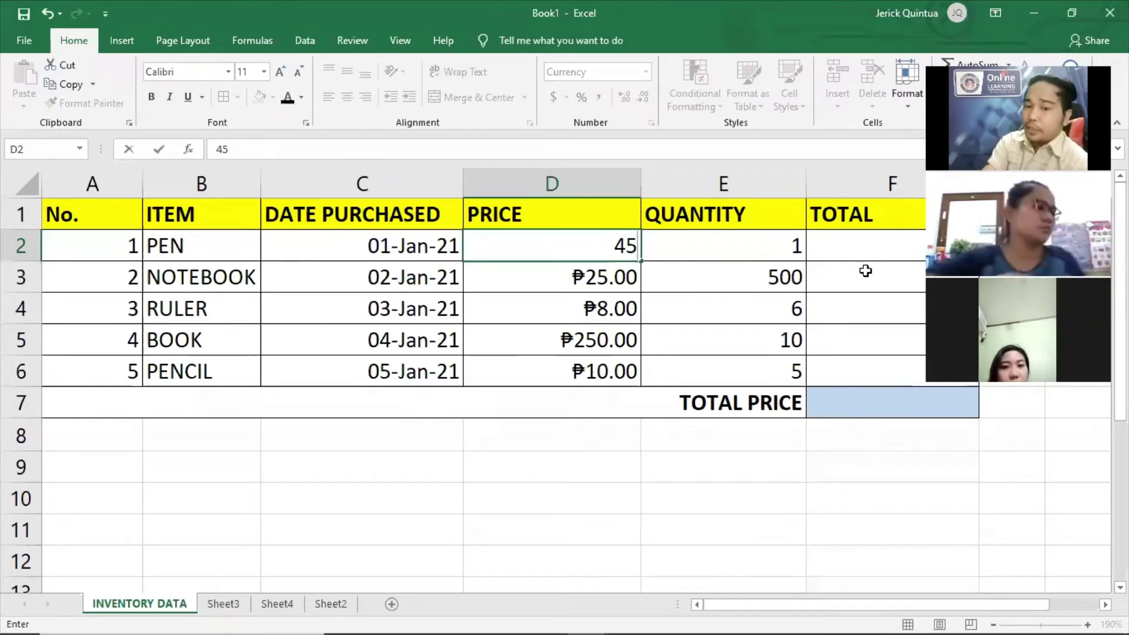
key("Return")
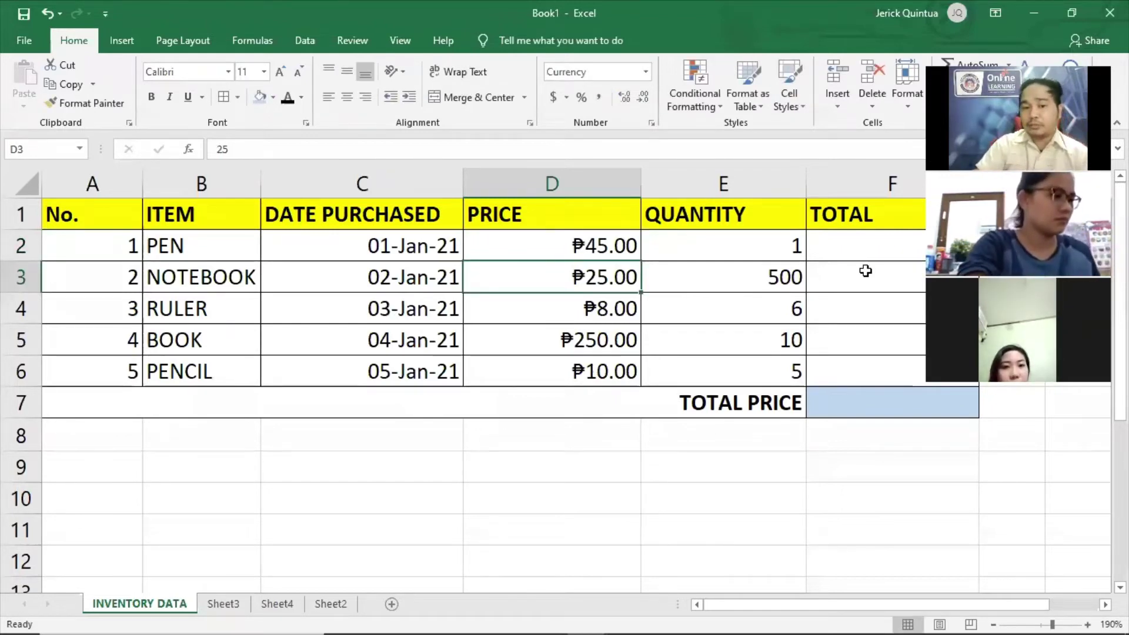
key("Return")
type("12")
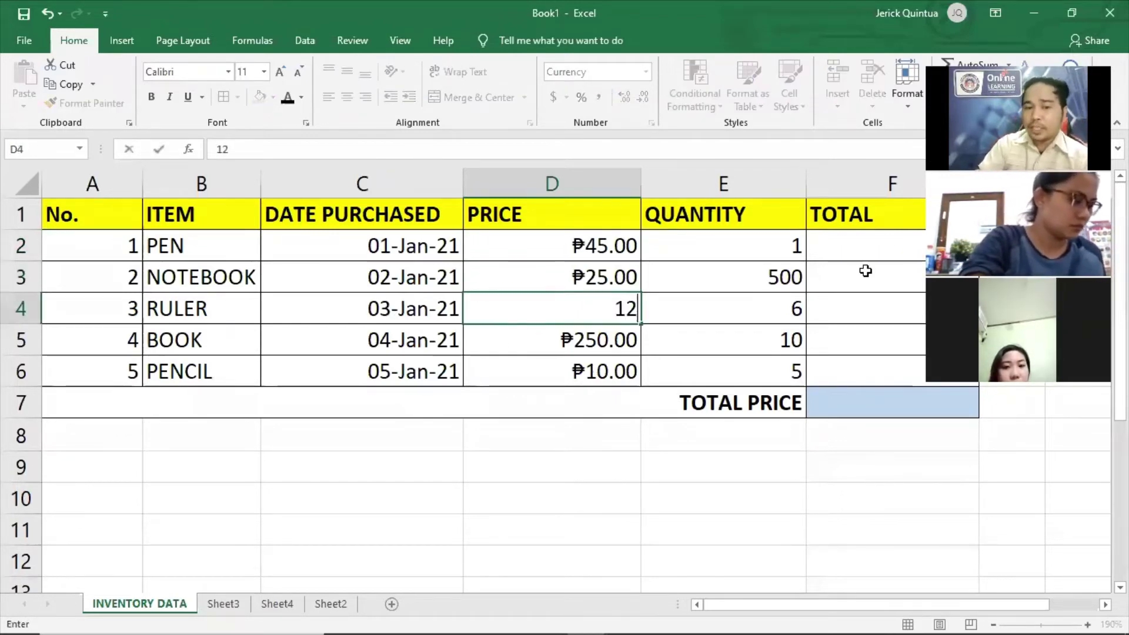
key("Return")
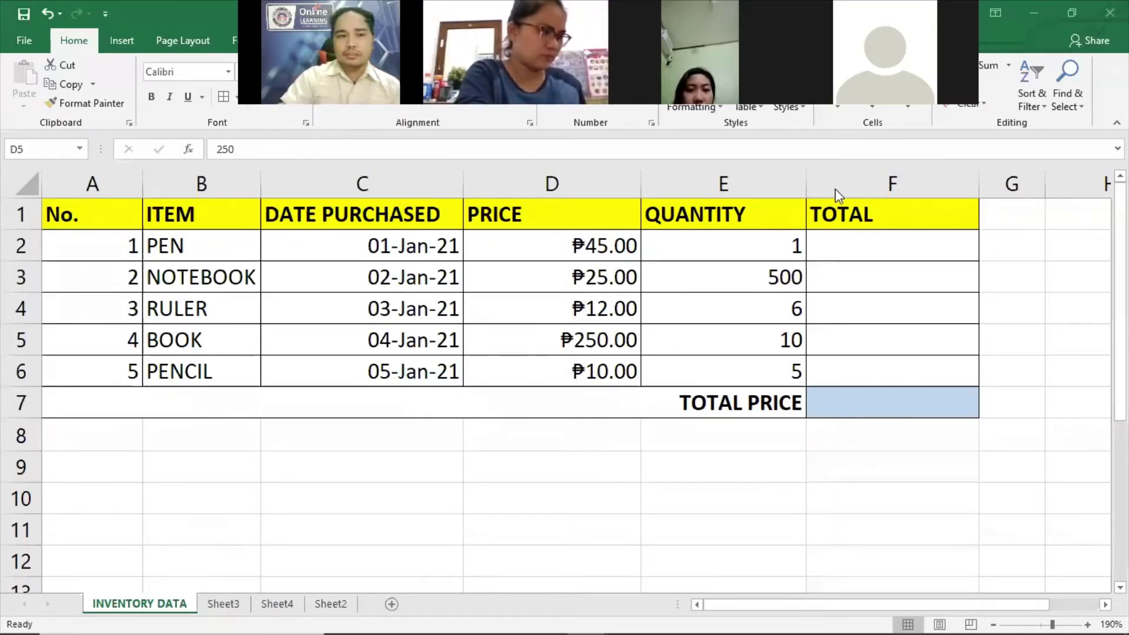
Apply the ₱ English (Philippines) currency format with two decimal places to the pen's total in F2.
left_click(912, 246)
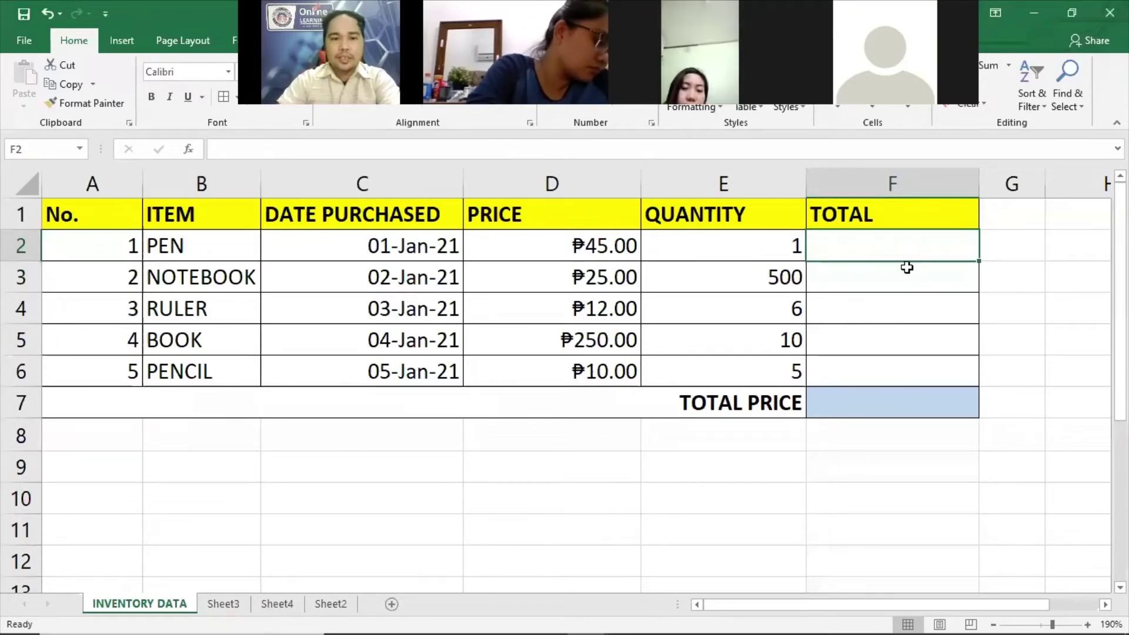
left_click_drag(897, 246, 911, 403)
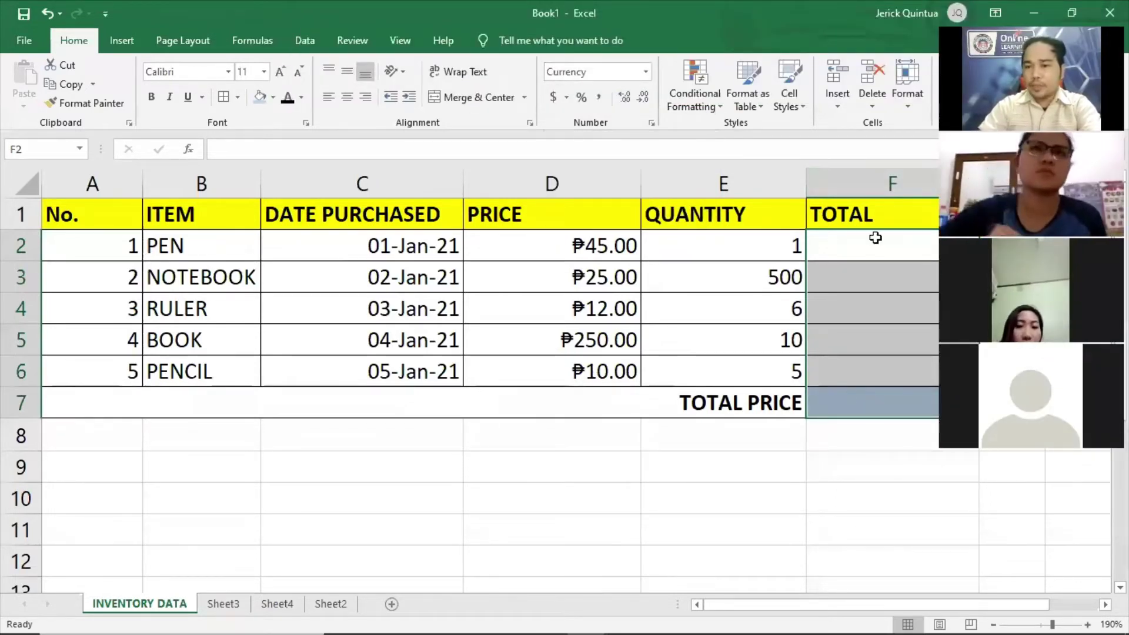
left_click_drag(877, 234, 874, 412)
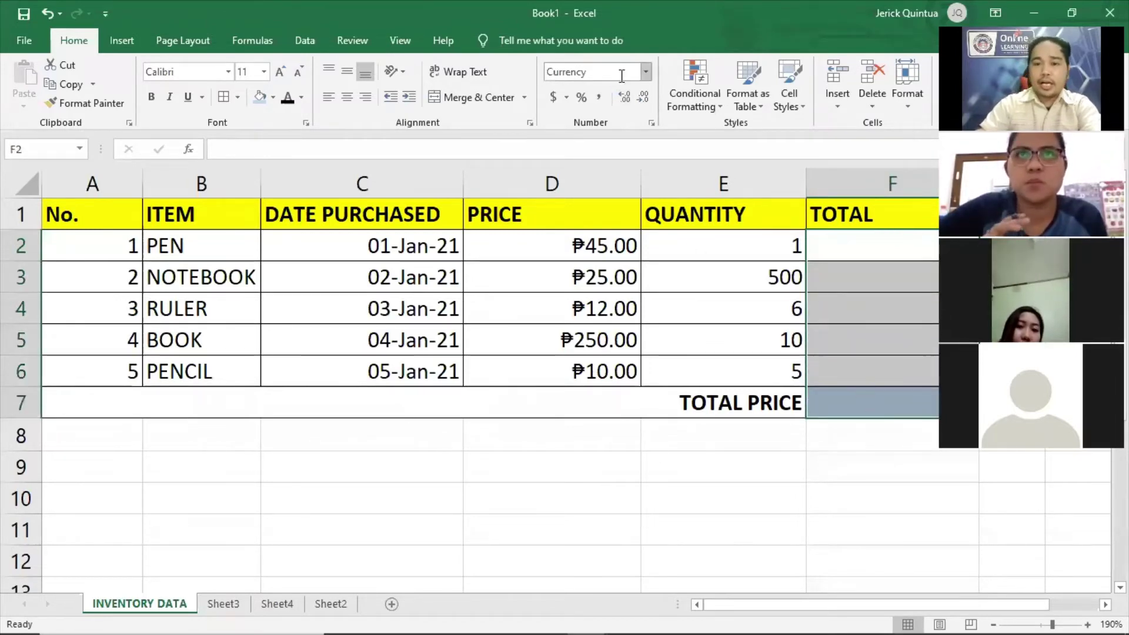
left_click(645, 73)
left_click(647, 82)
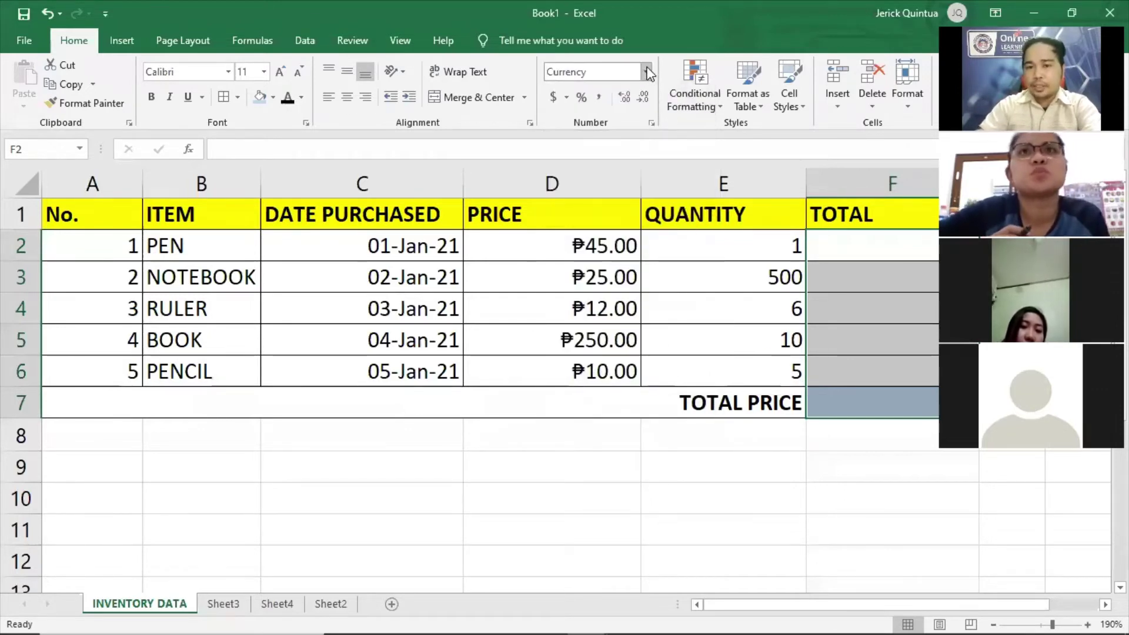
left_click(890, 250)
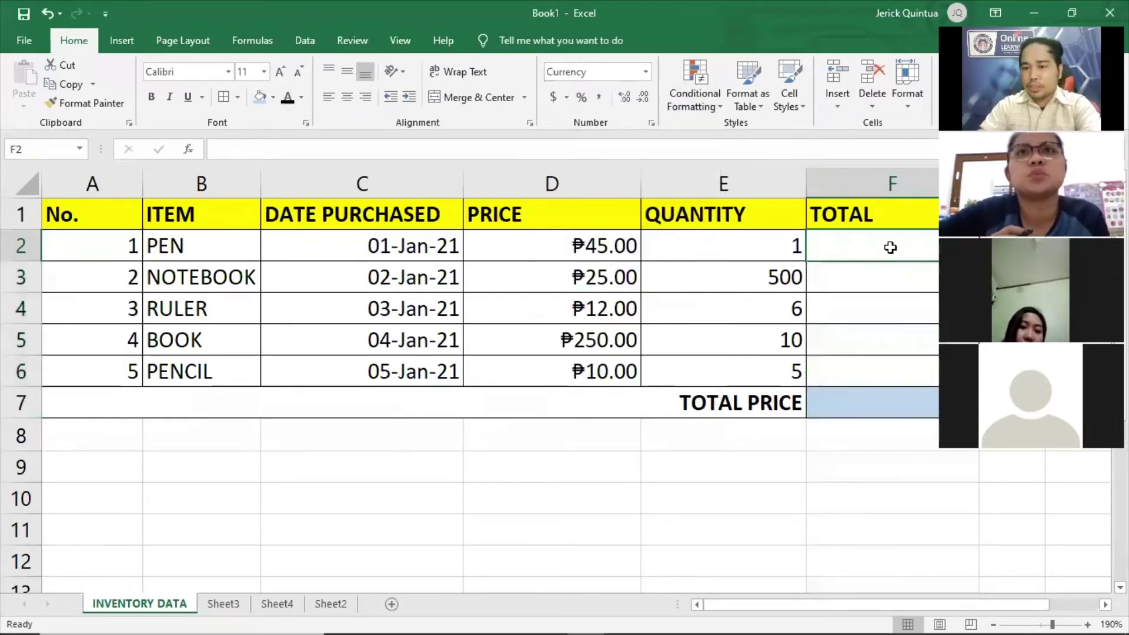
left_click(649, 76)
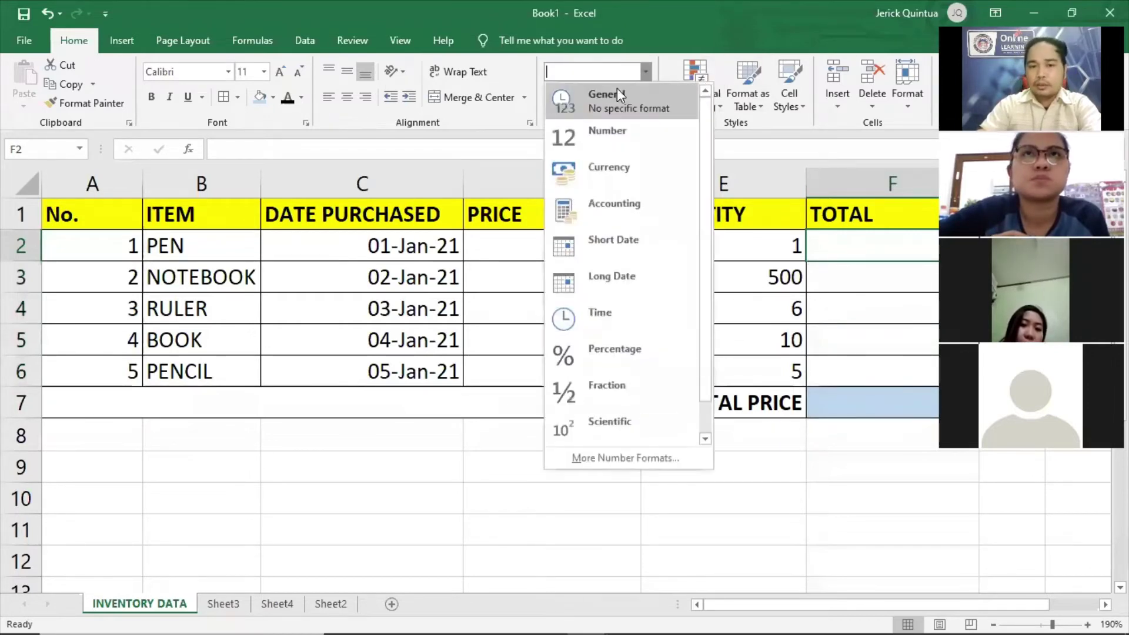
left_click(660, 460)
left_click(782, 159)
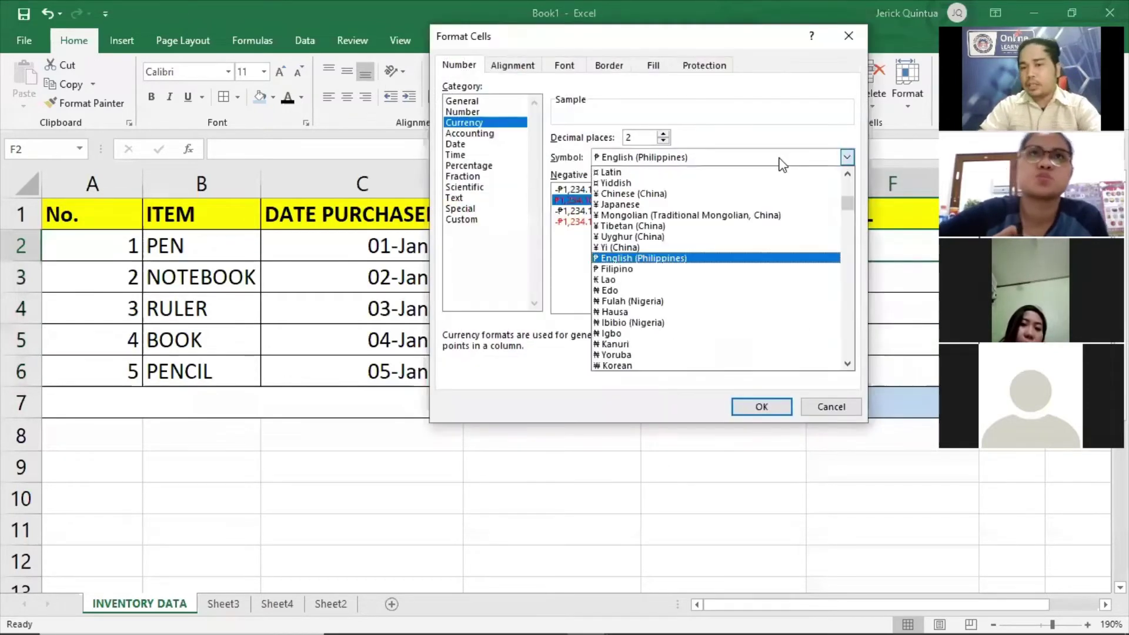
left_click(782, 162)
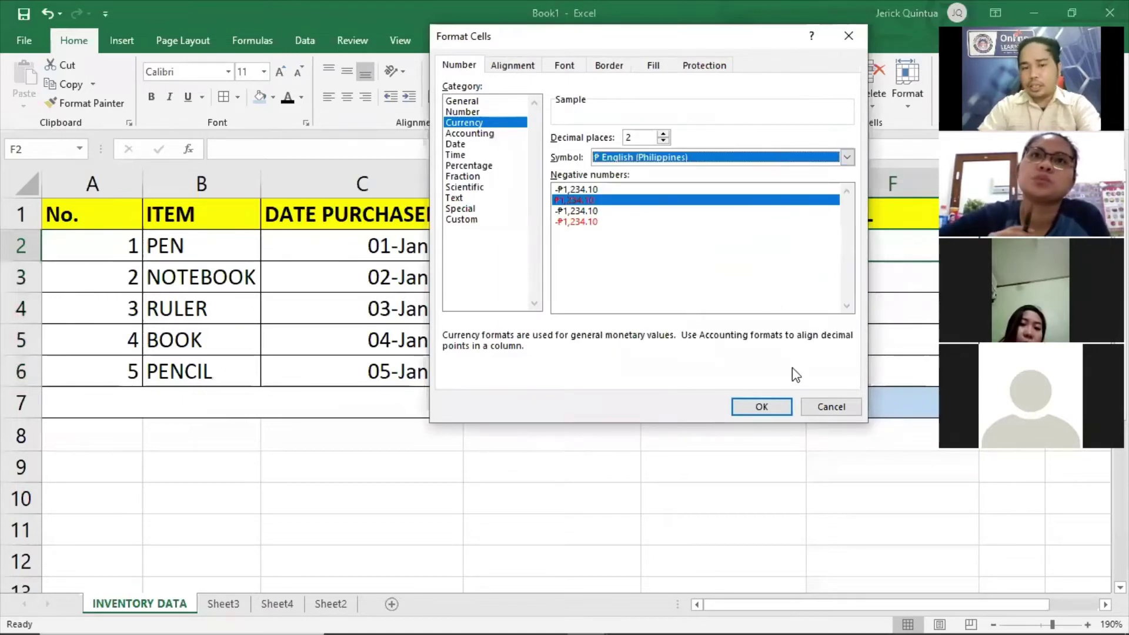
left_click(774, 404)
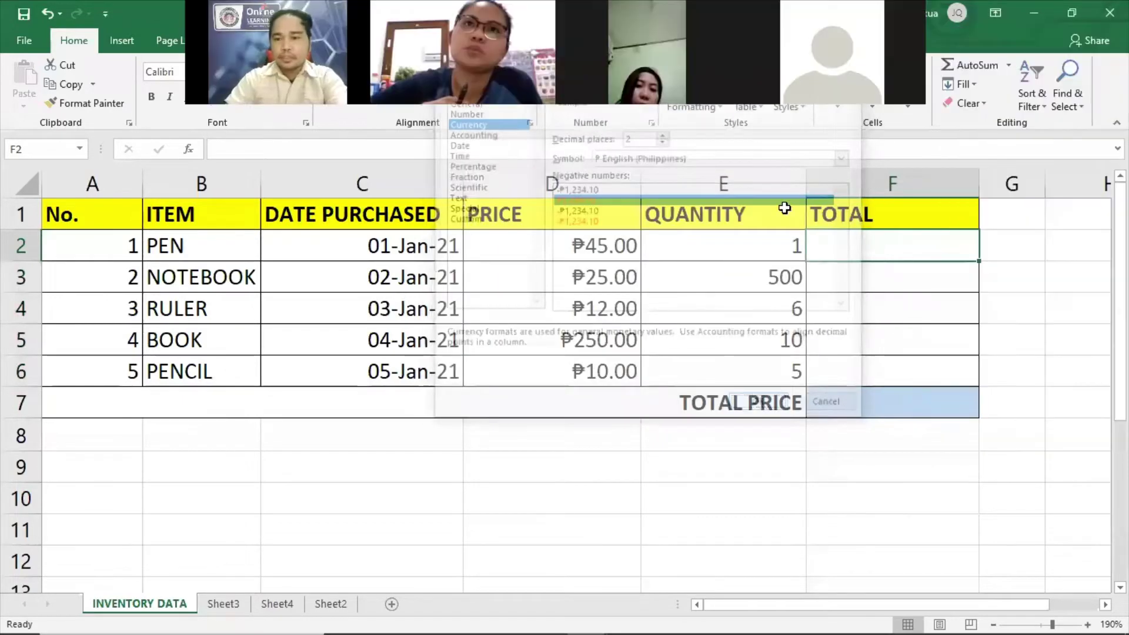
Test the currency format by entering 90 in the pen's total cell F2, and clear the cell again.
type("90")
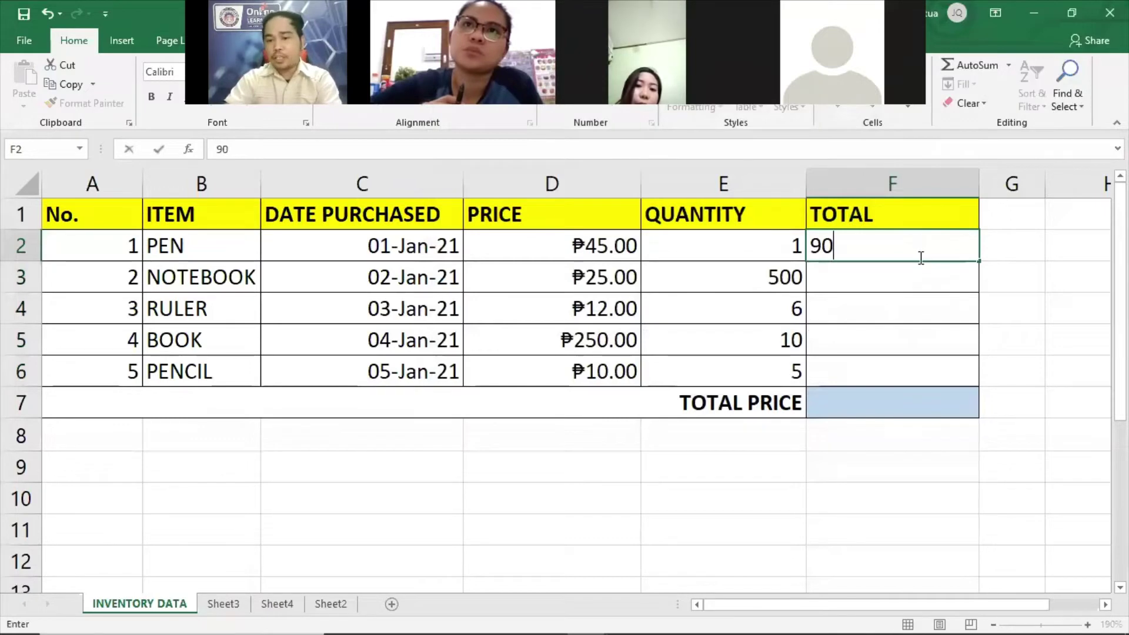
key("Return")
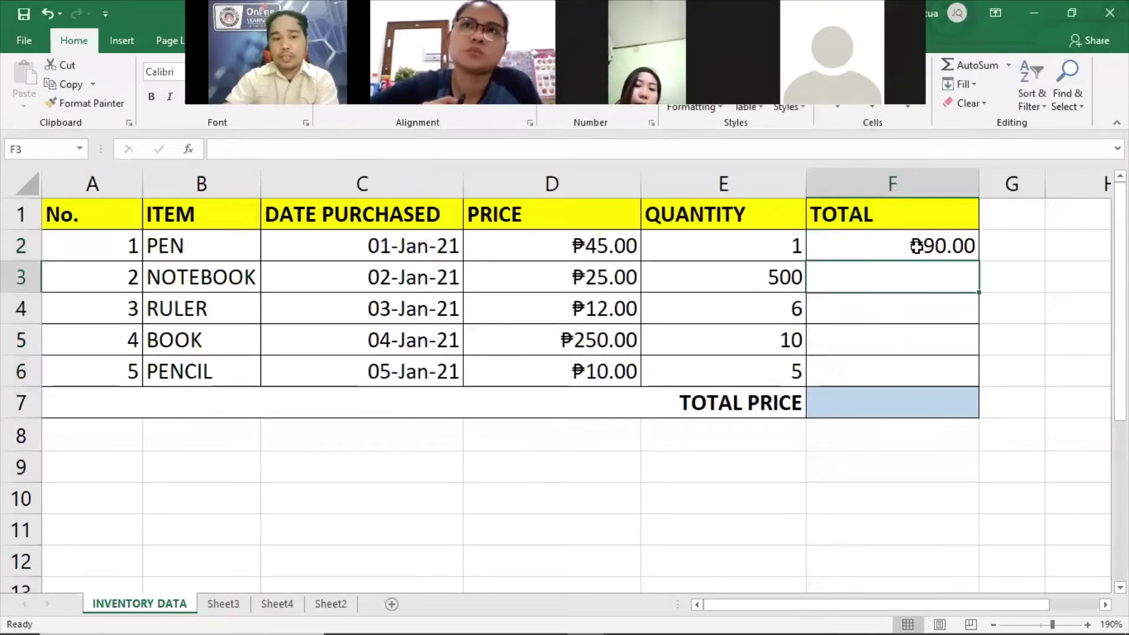
left_click(970, 245)
key("BackSpace")
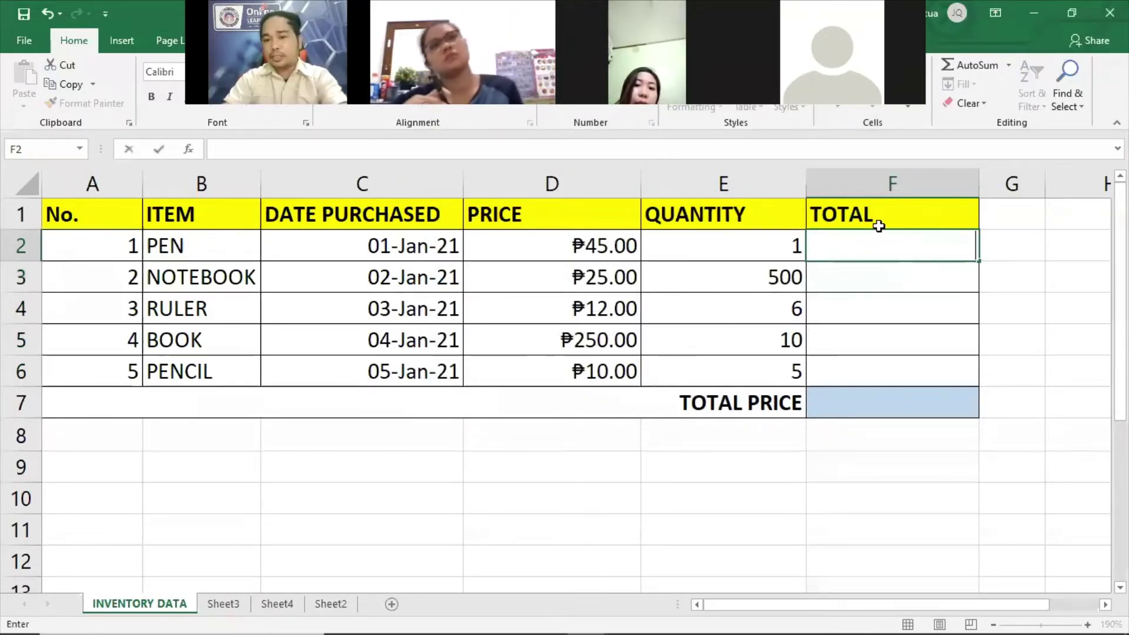
left_click(900, 277)
left_click(875, 242)
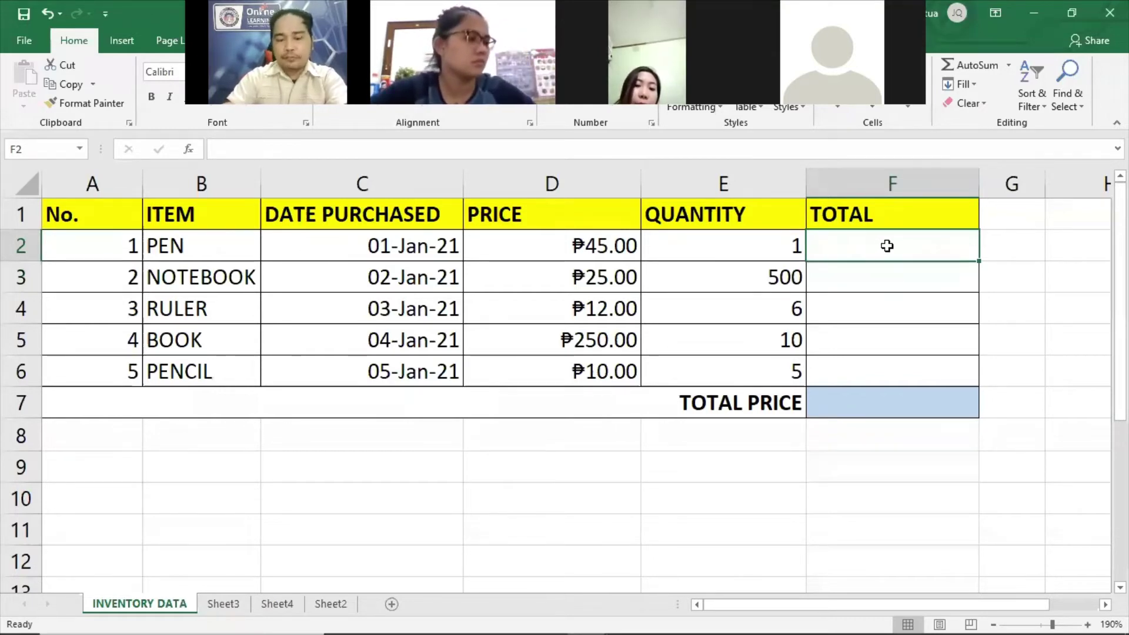
Draft the formula =PRODUCT(D2:E2) in the pen's total cell F2.
type("=")
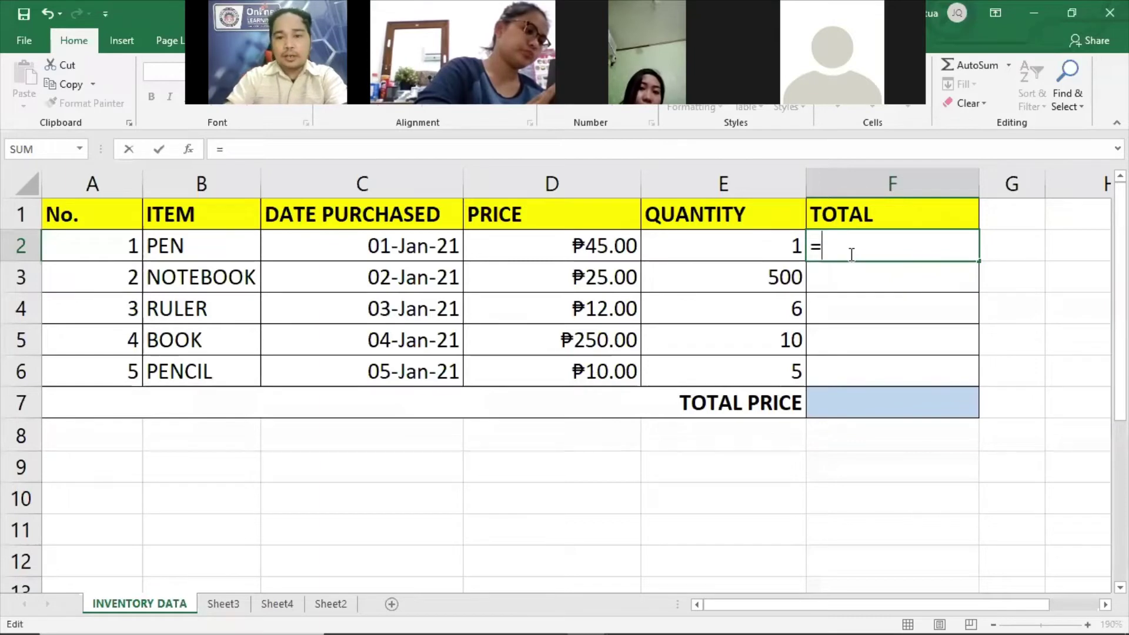
type("PR")
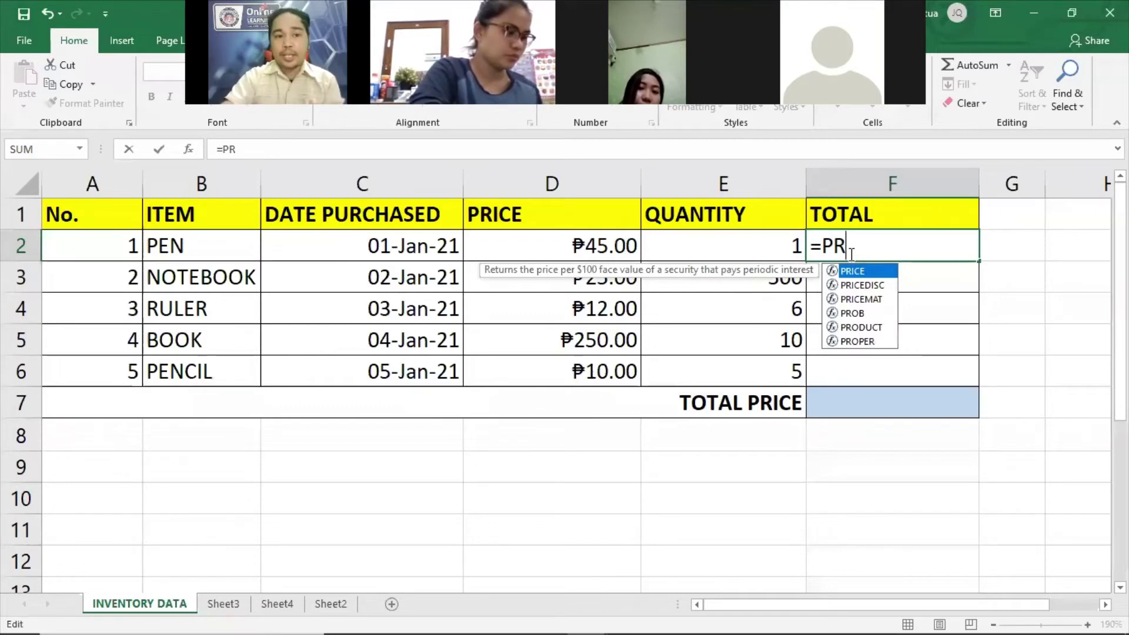
type("O")
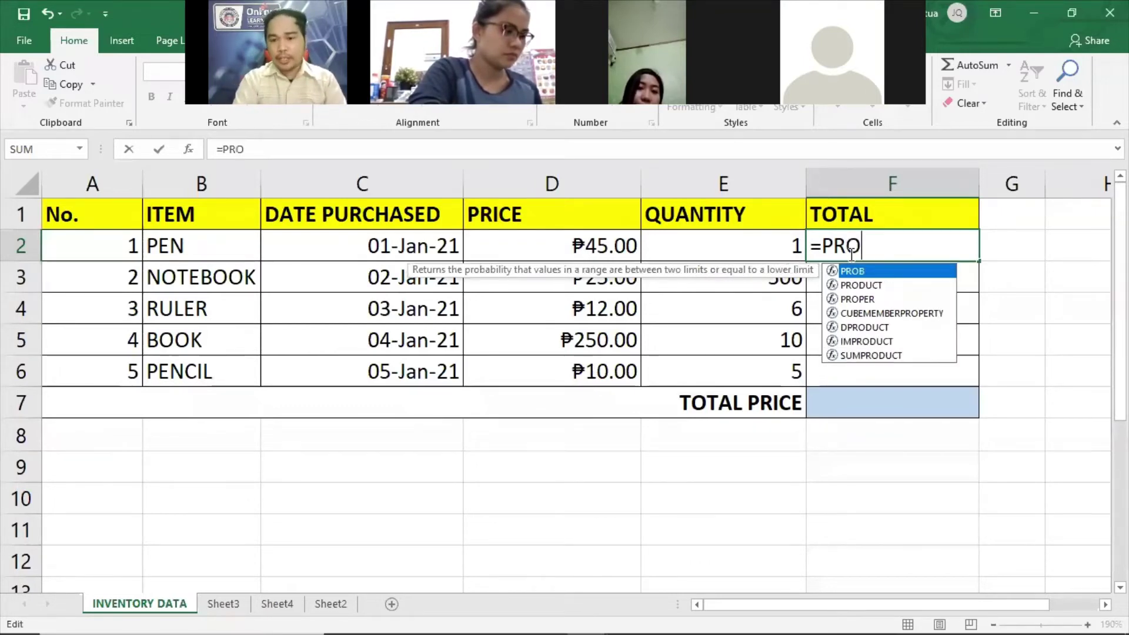
type("DU")
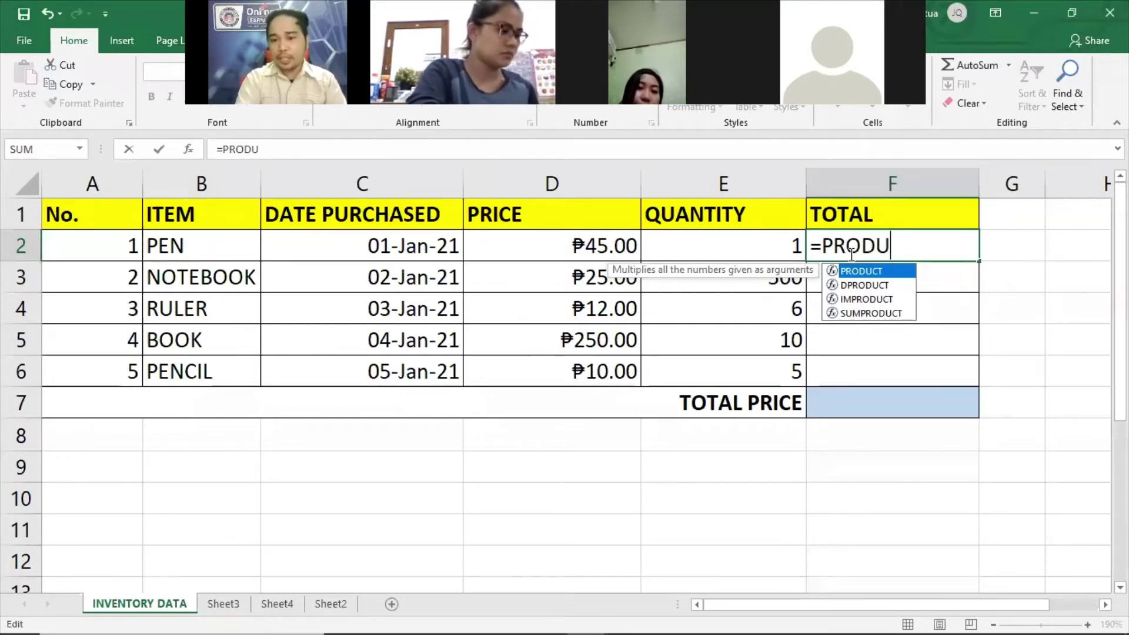
double_click(887, 272)
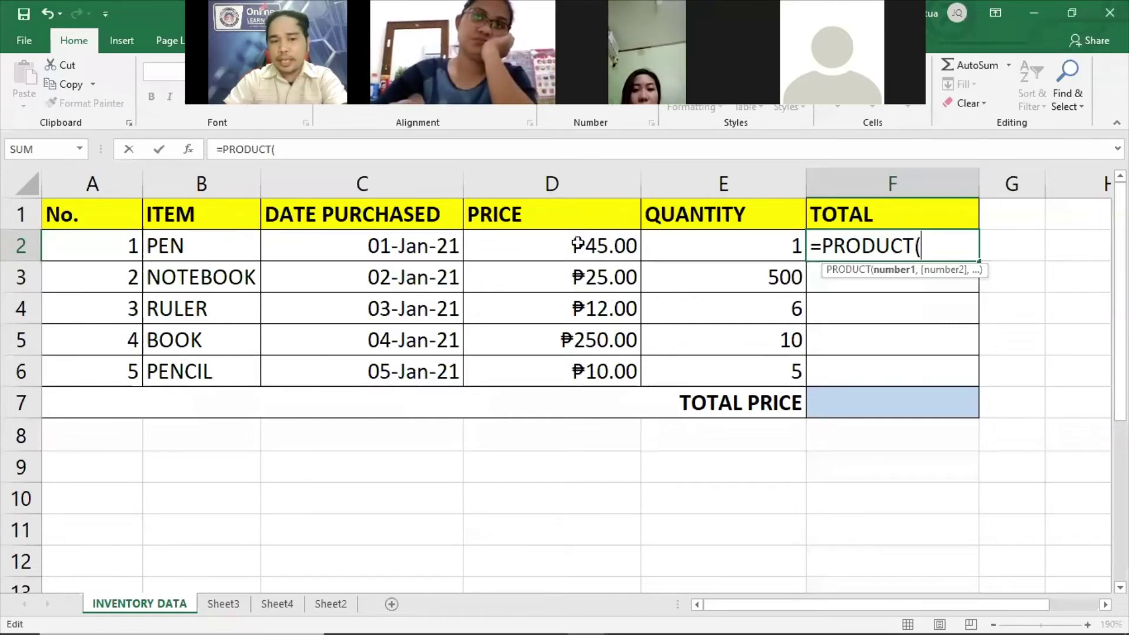
type("D2")
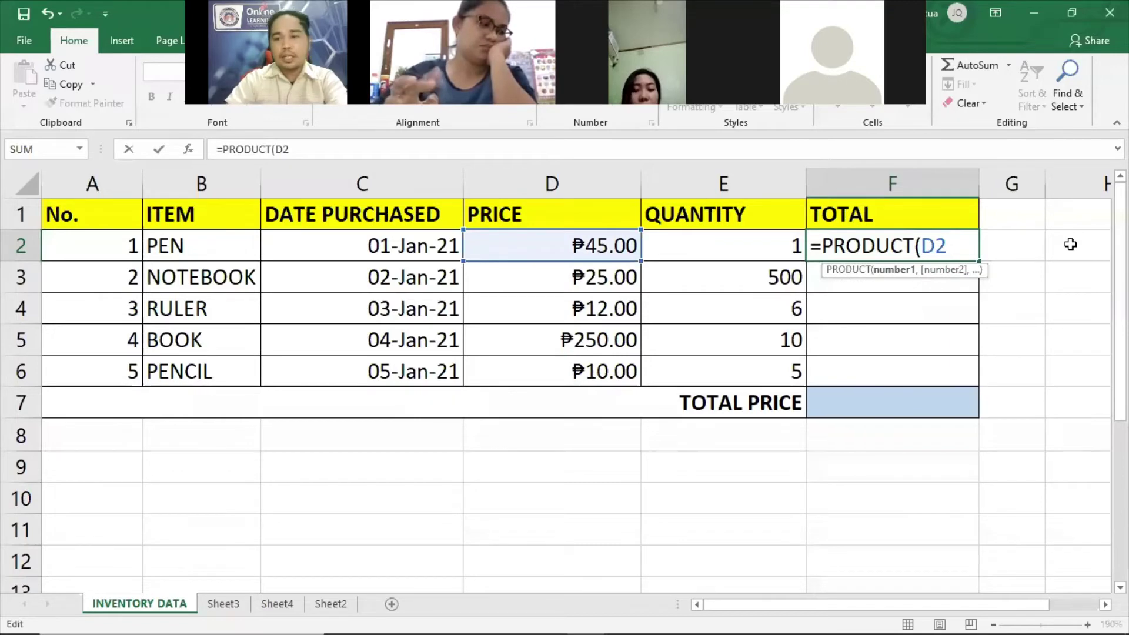
type(":")
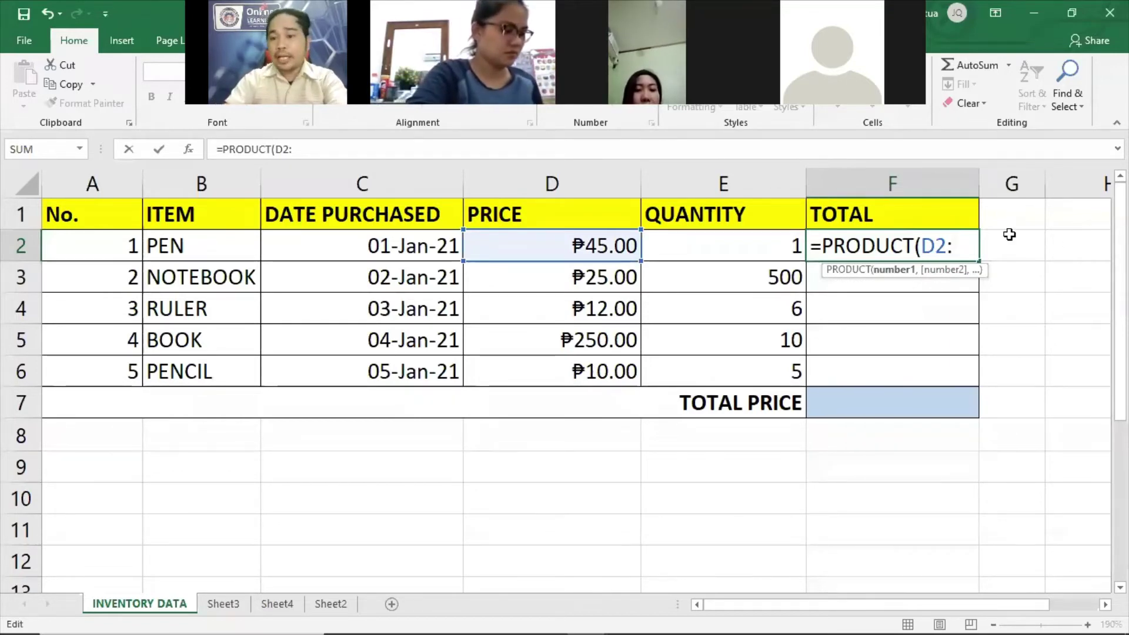
double_click(909, 245)
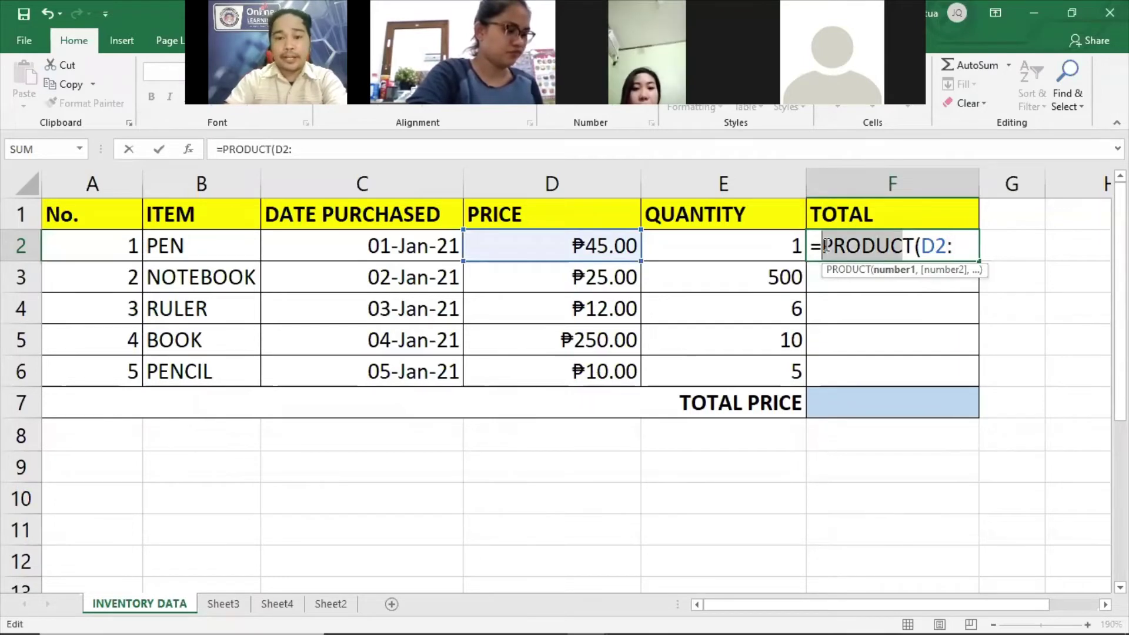
left_click(958, 246)
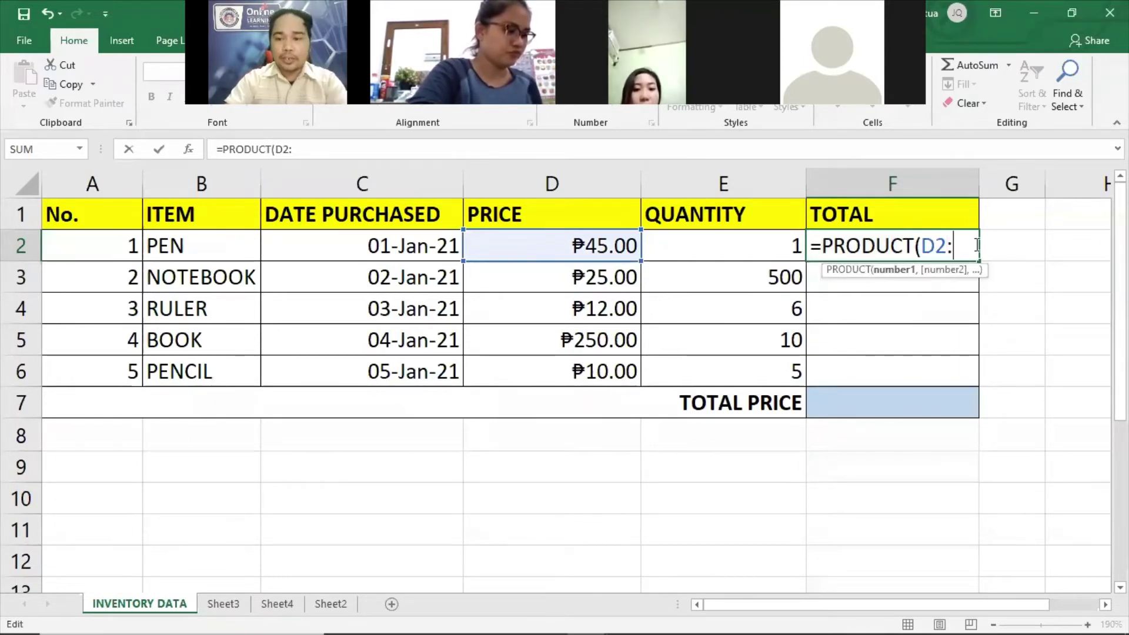
key("BackSpace")
type("*")
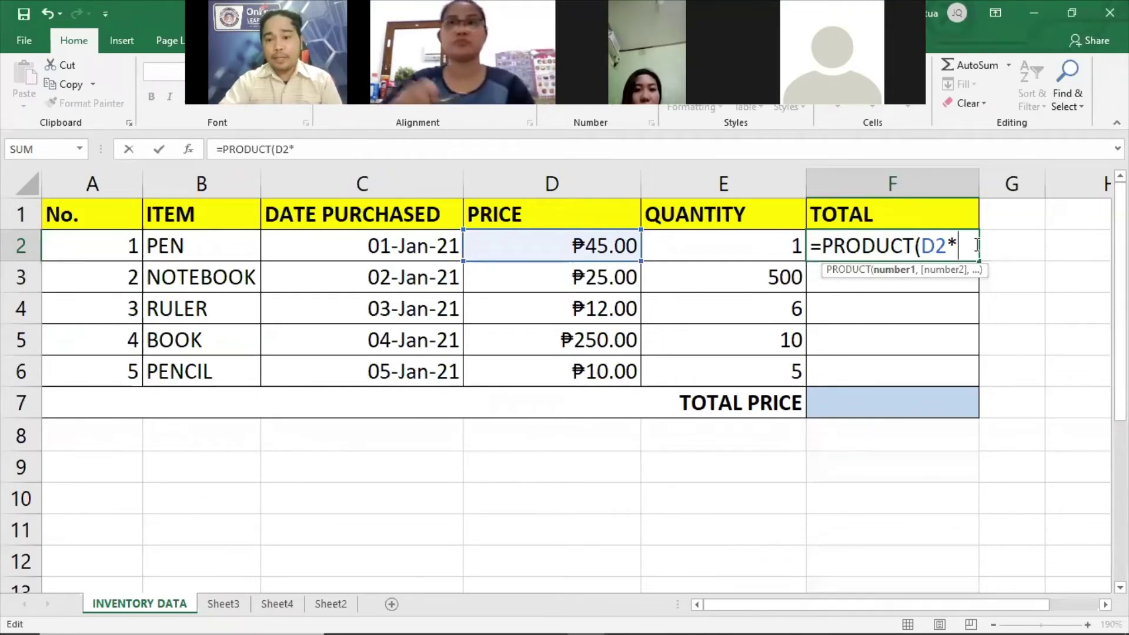
type(":")
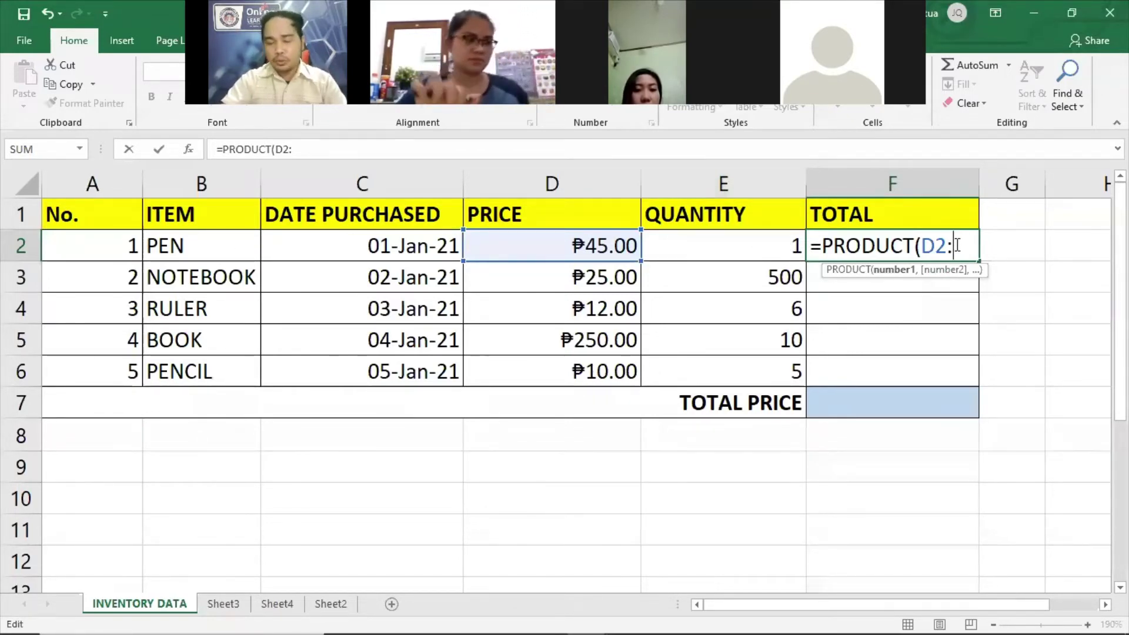
type("E2")
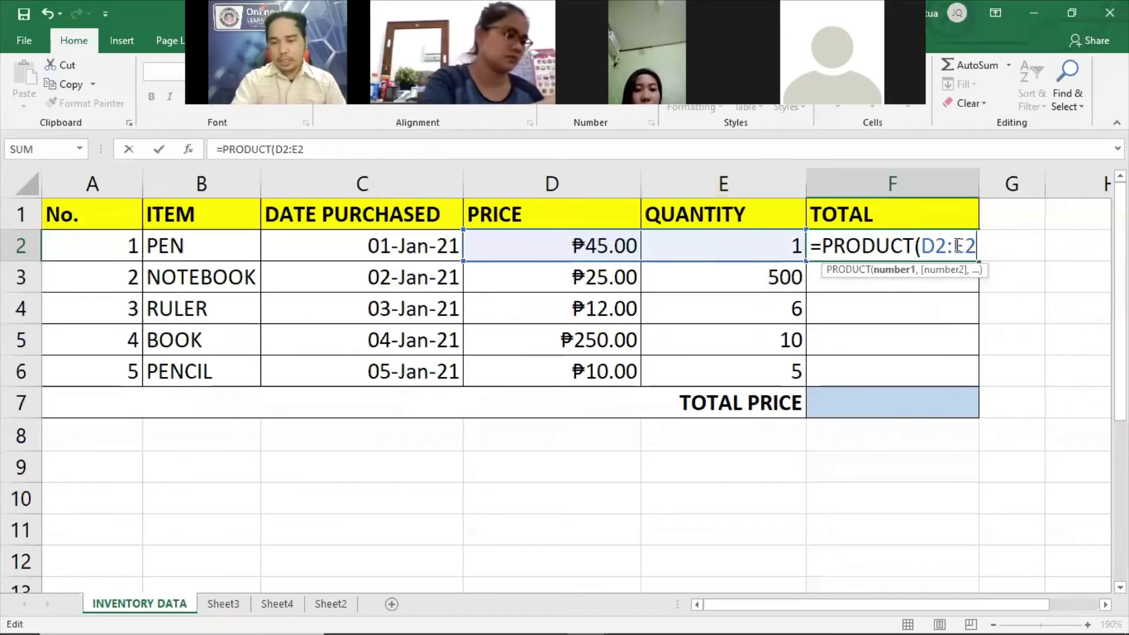
type(")")
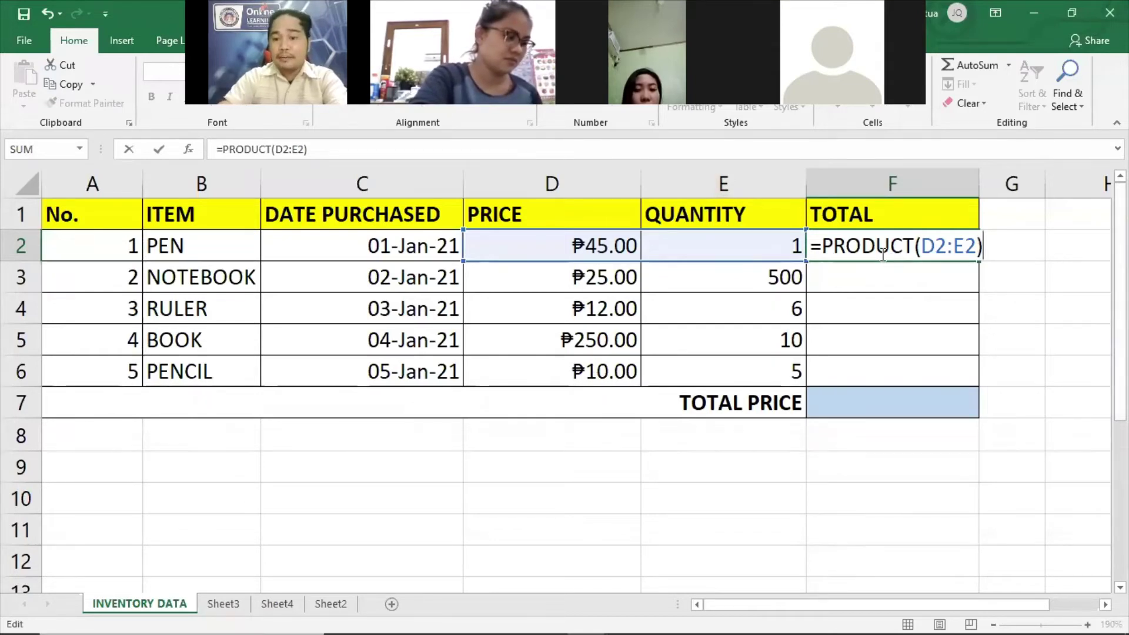
Remove the drafted PRODUCT function from F2, keeping only the equals sign.
left_click_drag(915, 246, 834, 247)
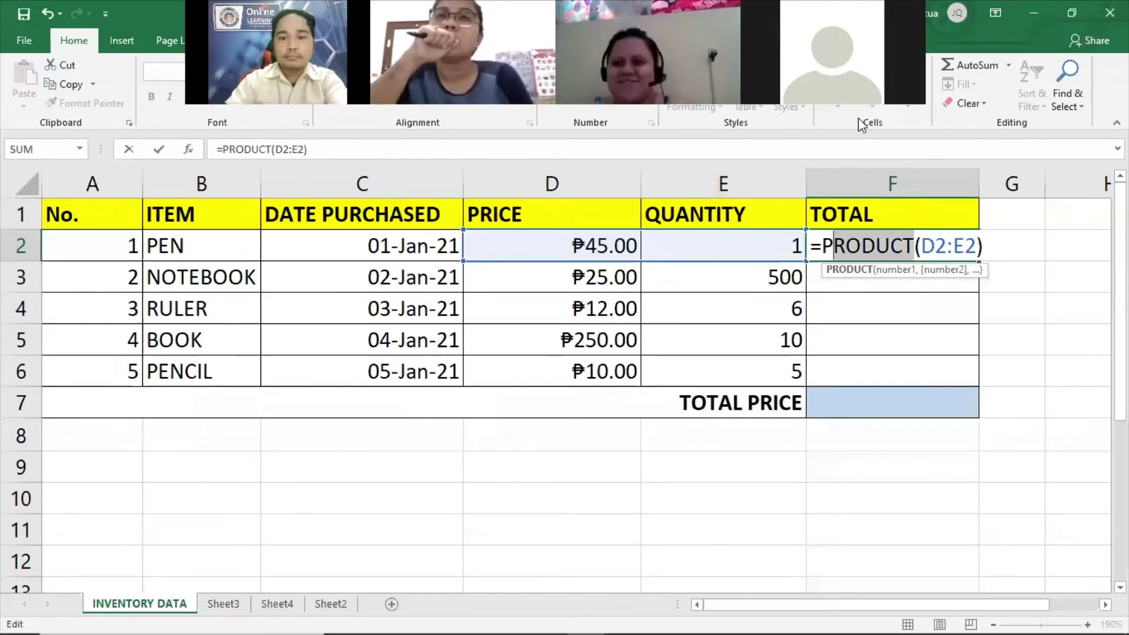
left_click(949, 246)
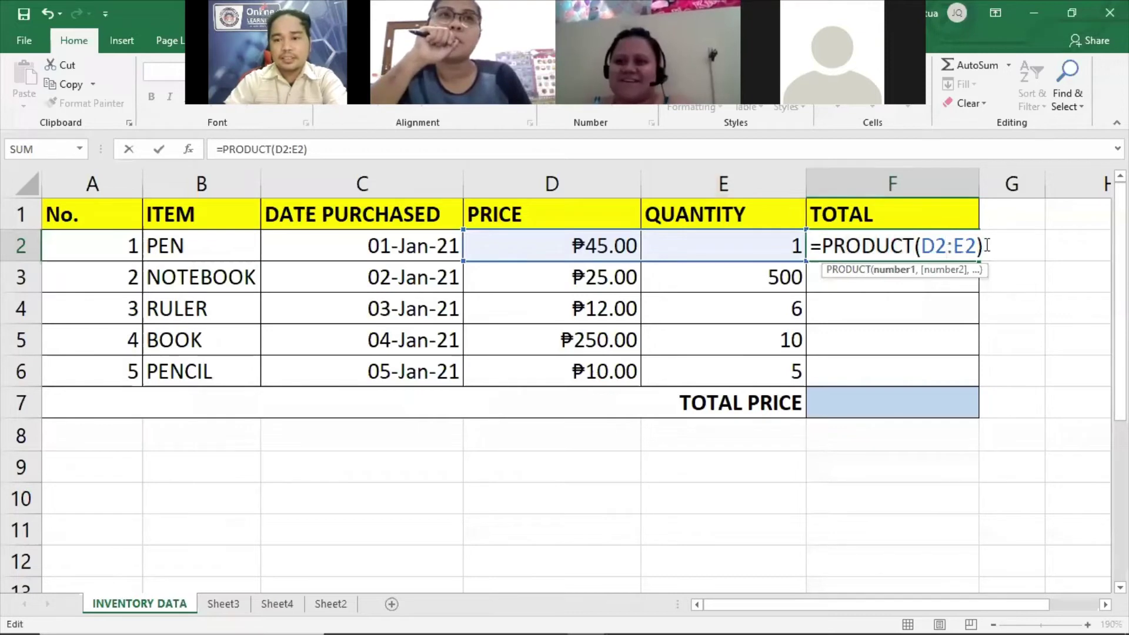
left_click_drag(985, 246, 822, 250)
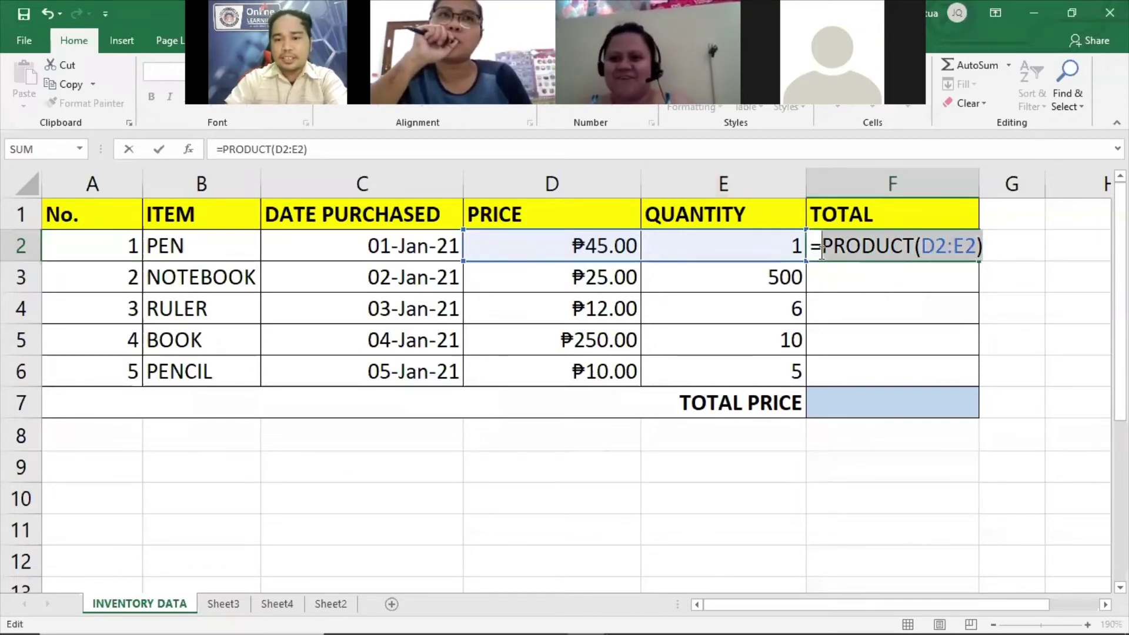
key("BackSpace")
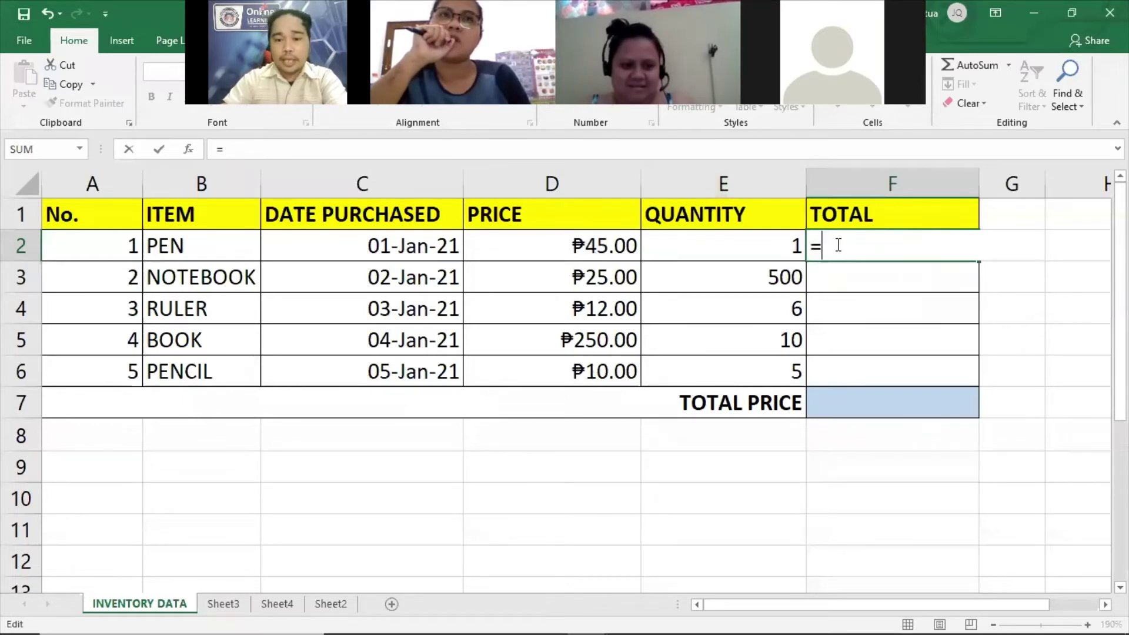
Calculate the pen's total in F2 with the formula =PRODUCT(D2:E2).
type("PR")
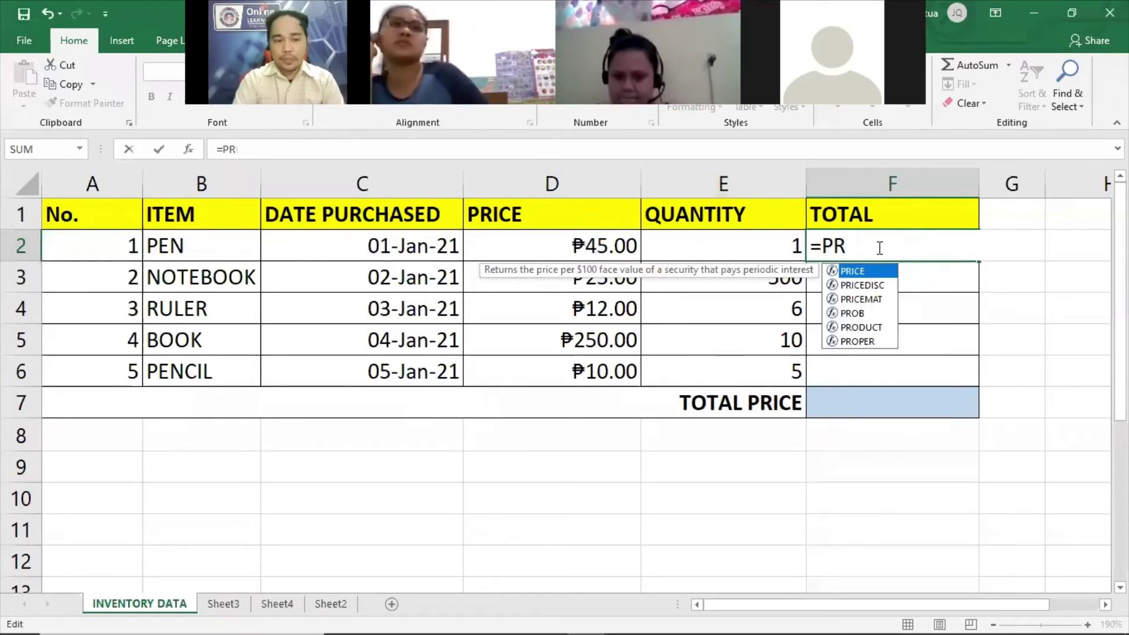
type("ODUCT")
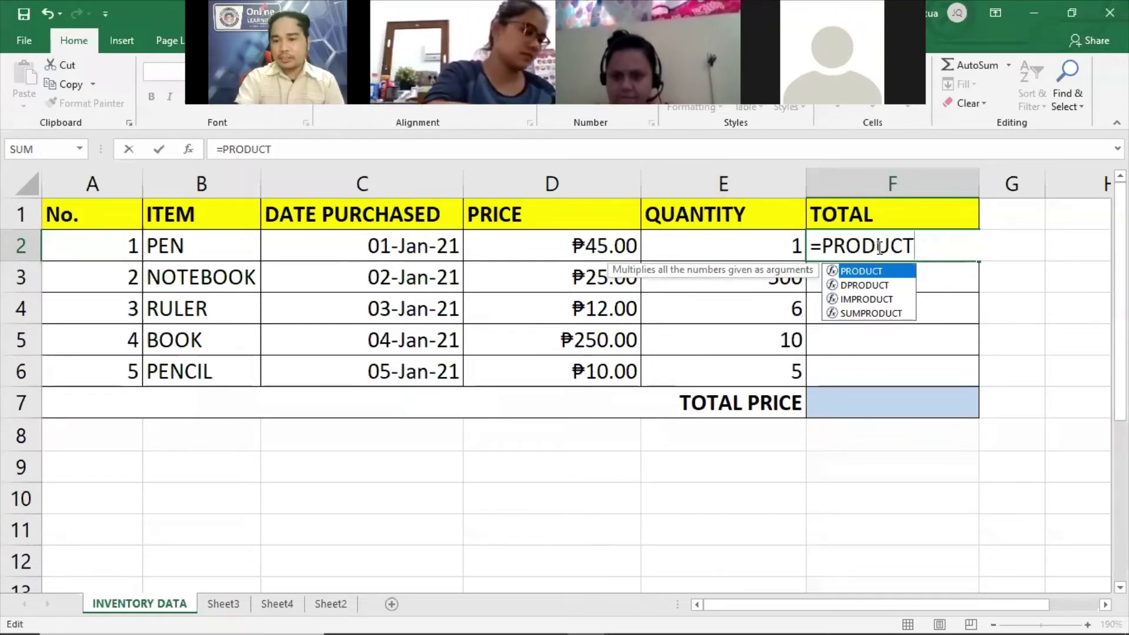
type("(")
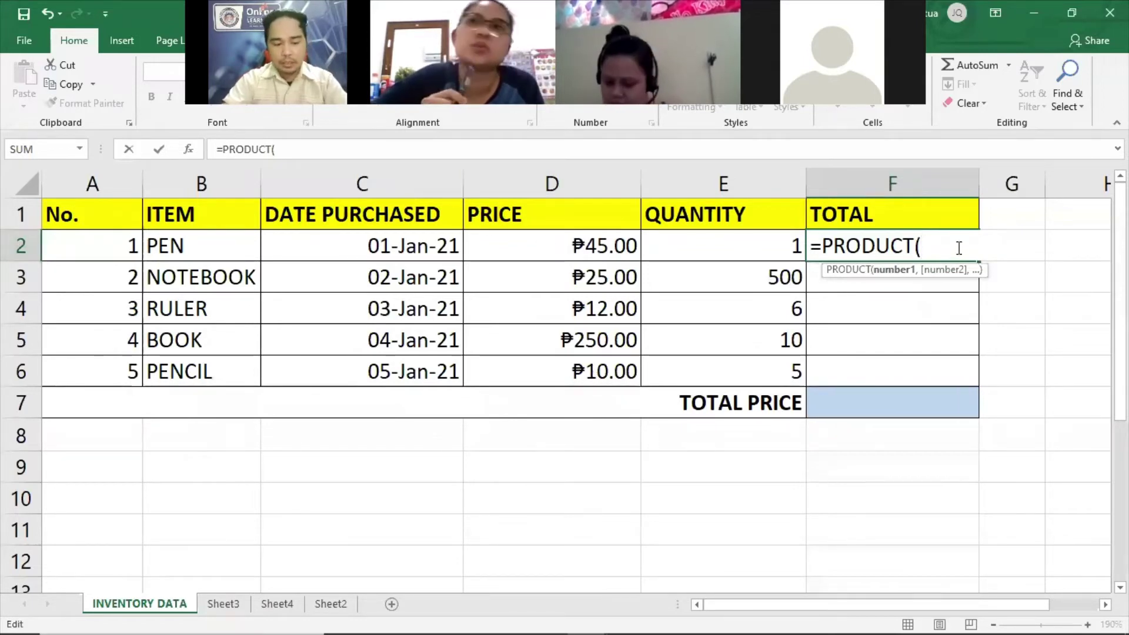
type("D2:")
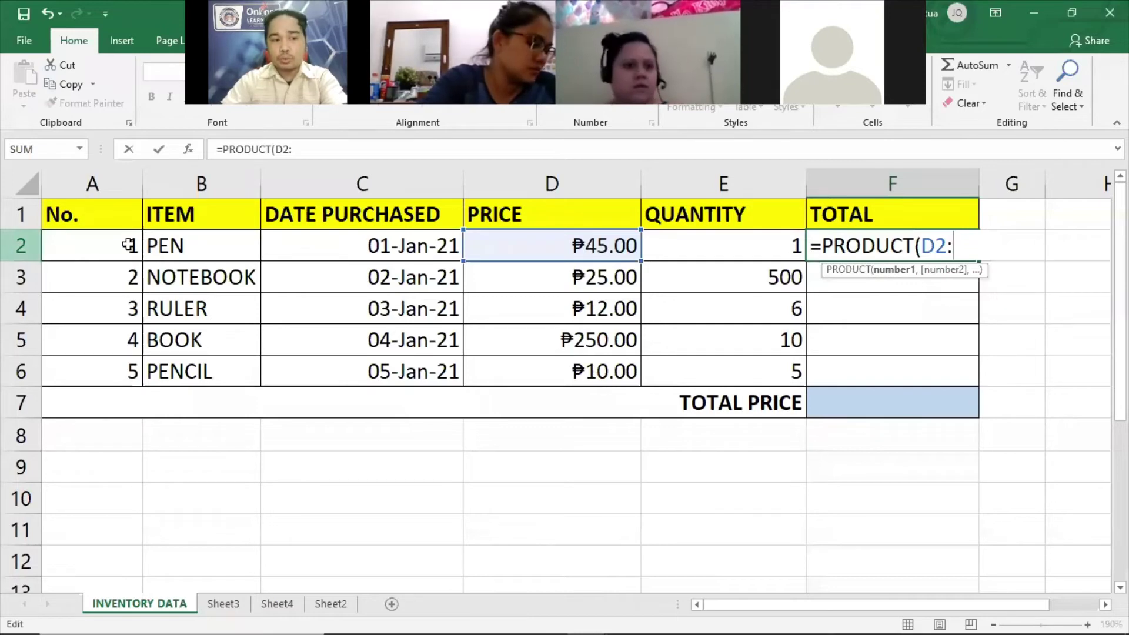
type("E2")
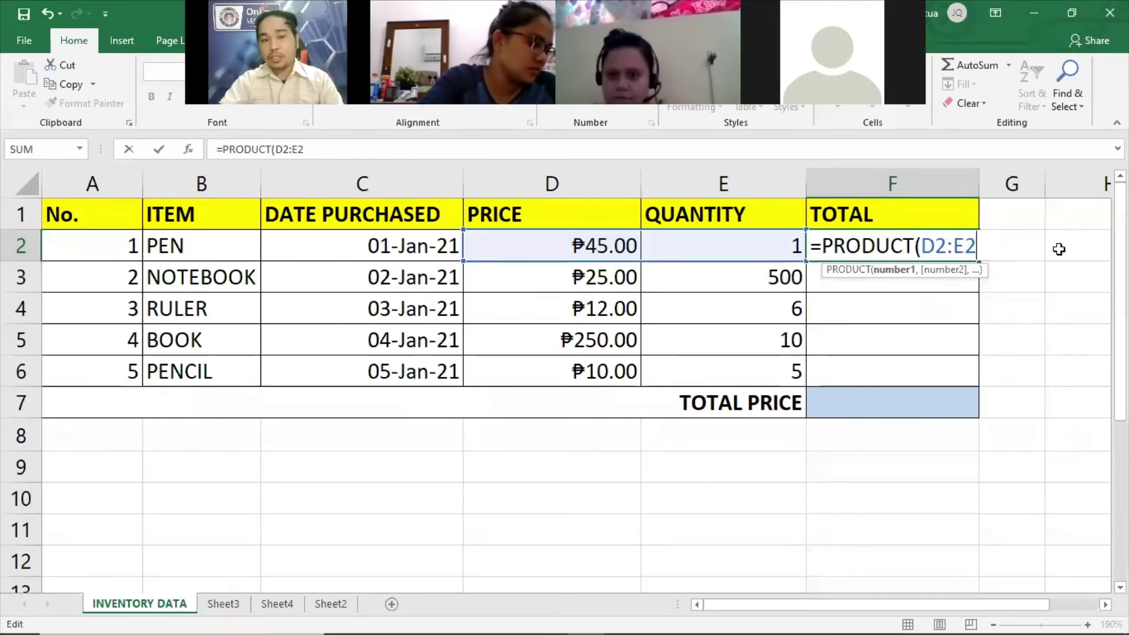
type(")")
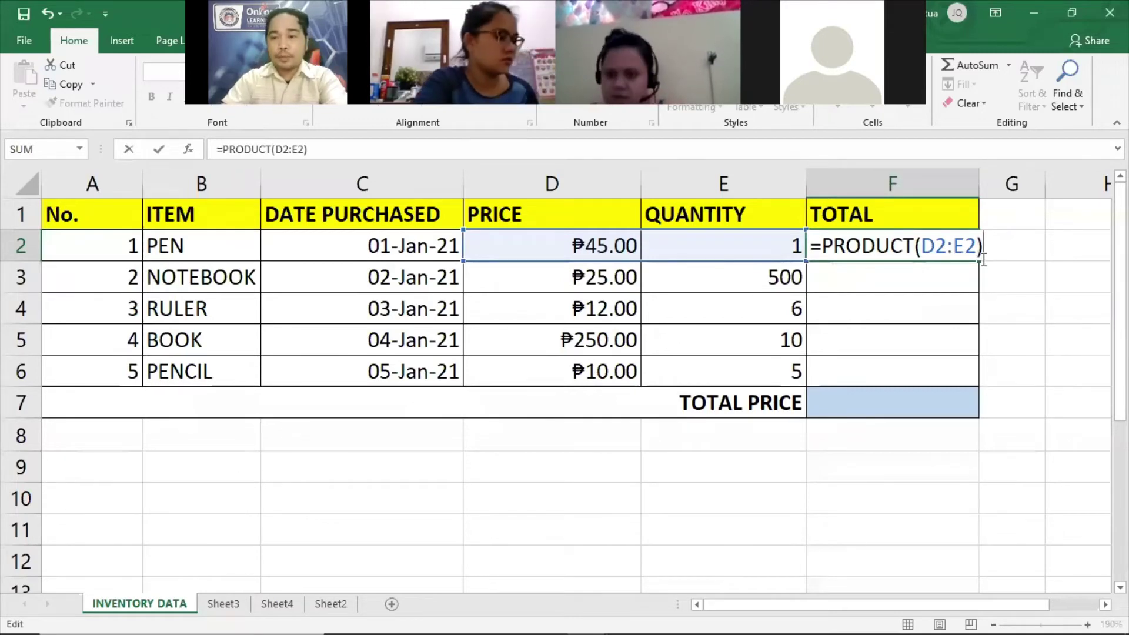
left_click_drag(915, 247, 834, 247)
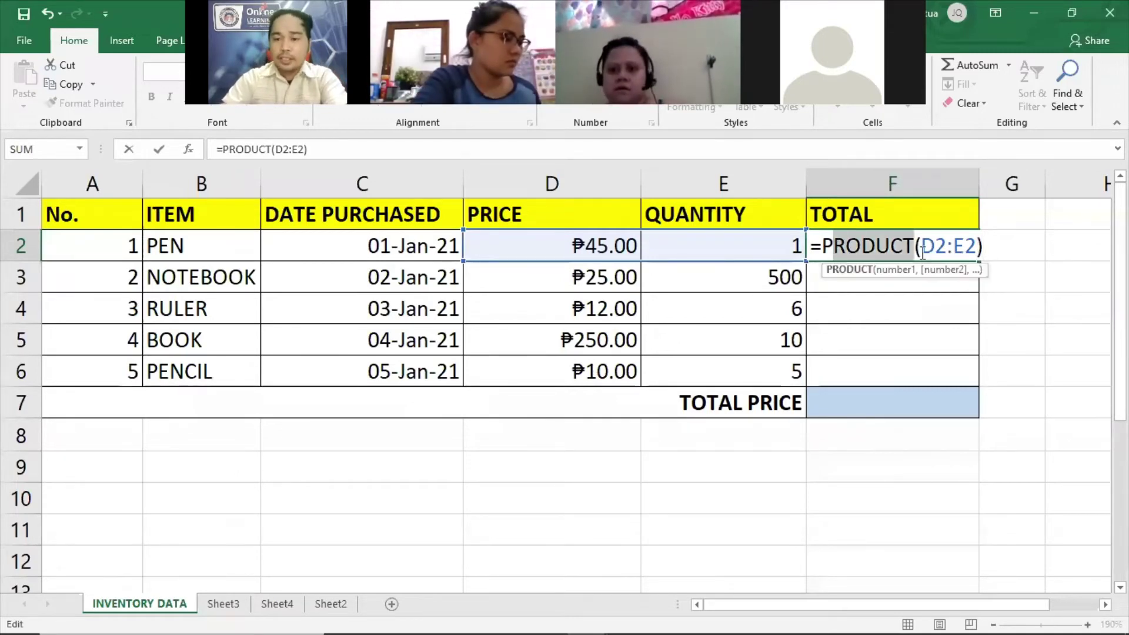
mouse_move(947, 247)
left_mouse_down()
mouse_move(921, 247)
mouse_move(963, 247)
mouse_move(921, 247)
mouse_move(947, 247)
left_mouse_up()
left_click(973, 248)
key("End")
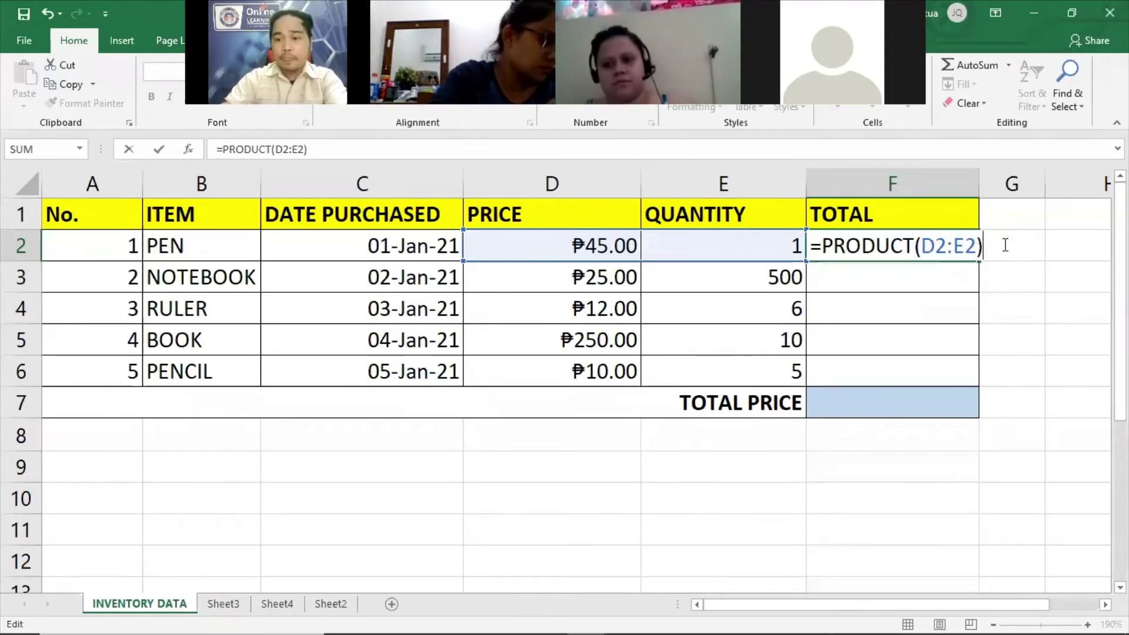
key("Return")
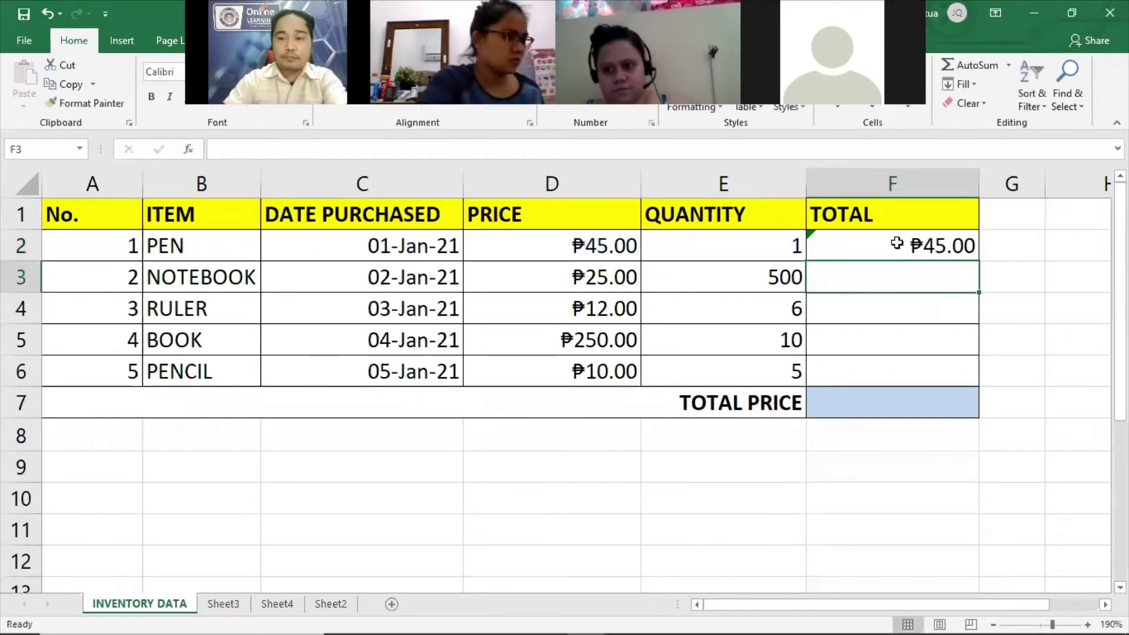
Set the pen's quantity in E2 to 5 and check the recalculated total in F2.
left_click(827, 245)
left_click_drag(578, 246, 728, 245)
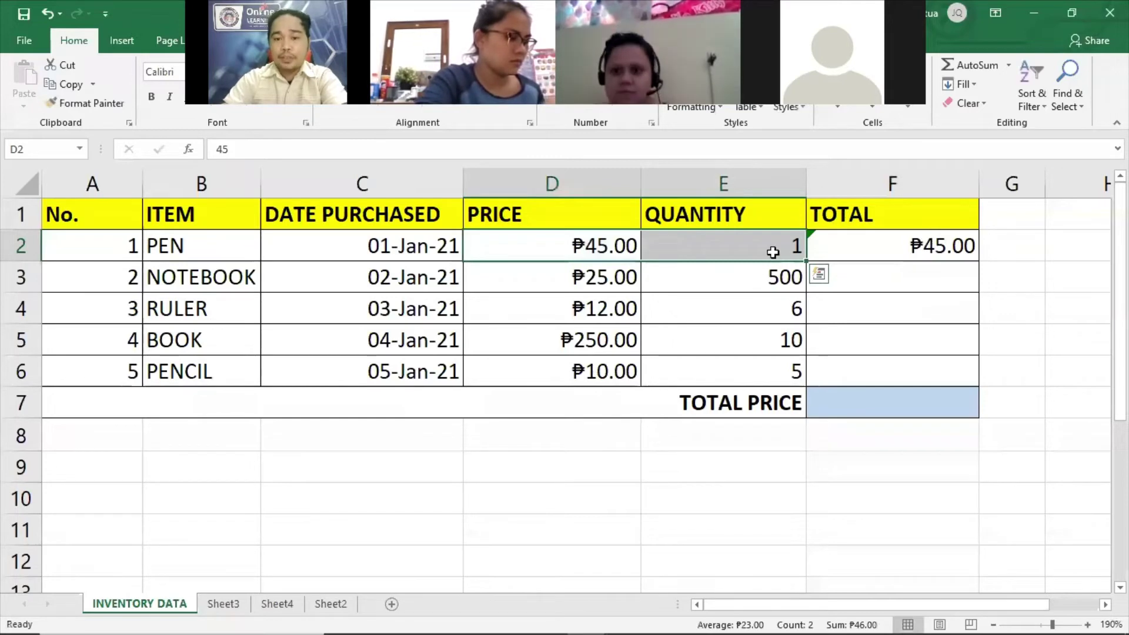
left_click(738, 245)
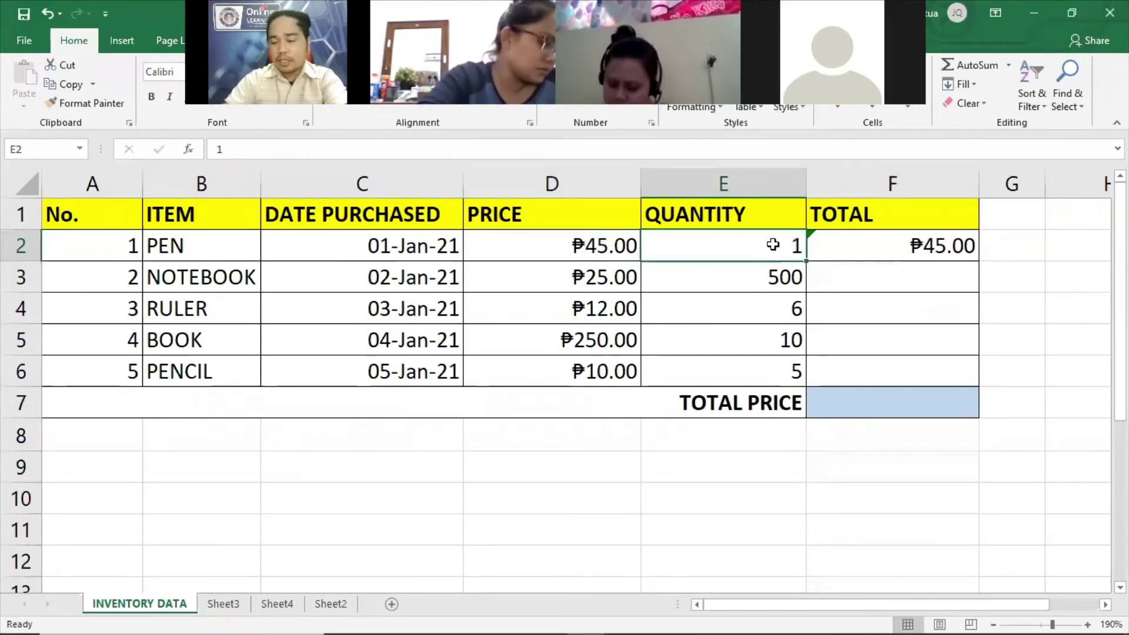
type("5")
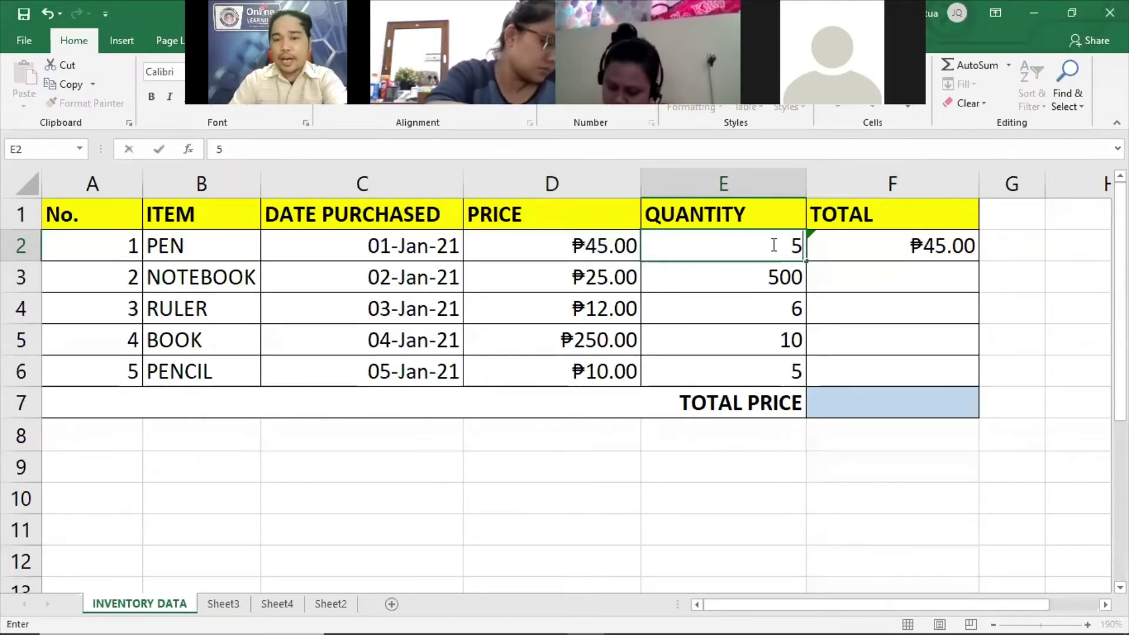
key("Return")
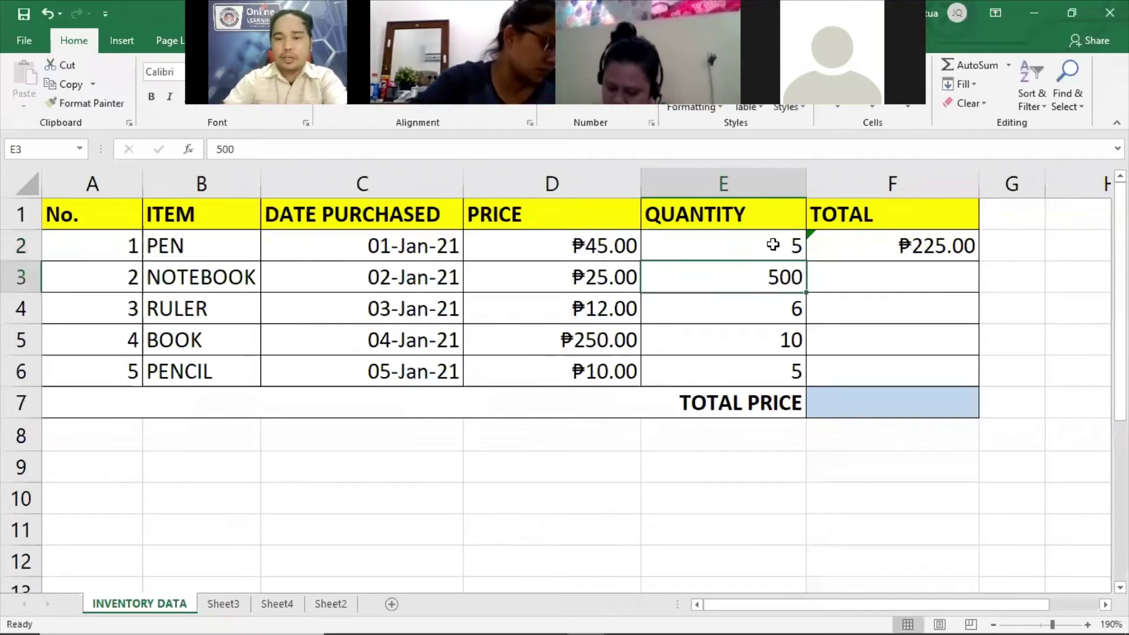
left_click(814, 246)
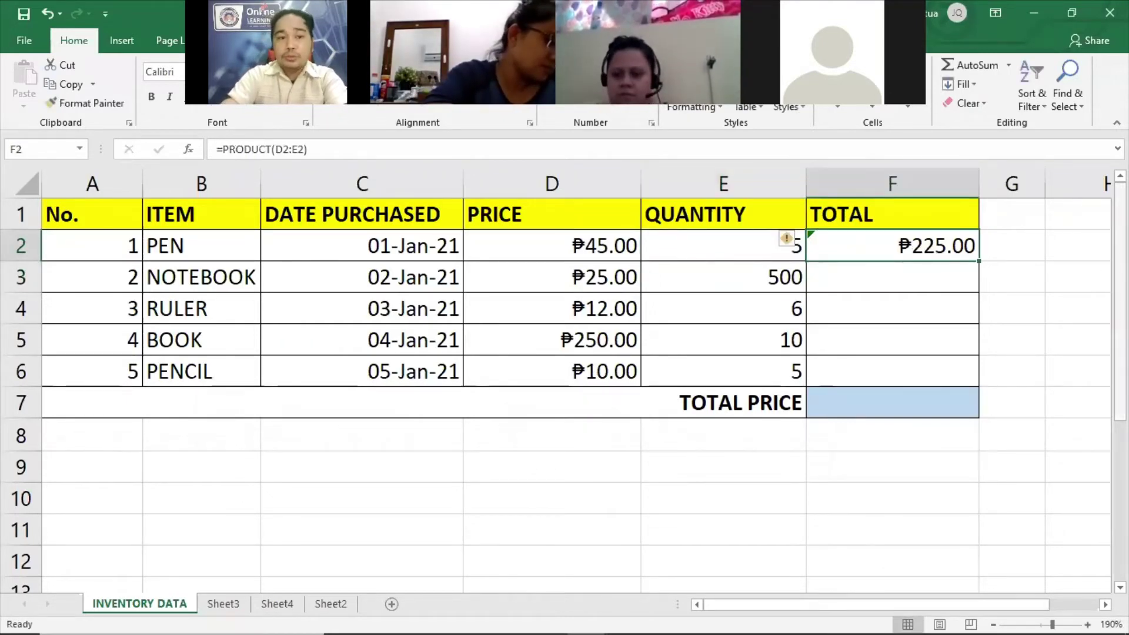
left_click(928, 280)
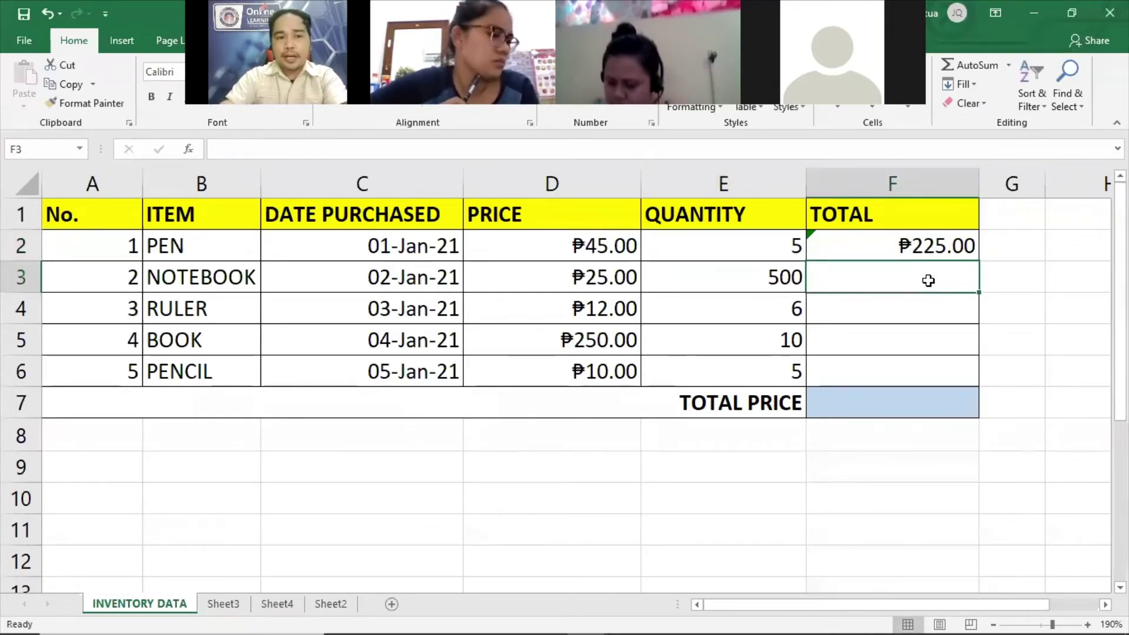
type("=")
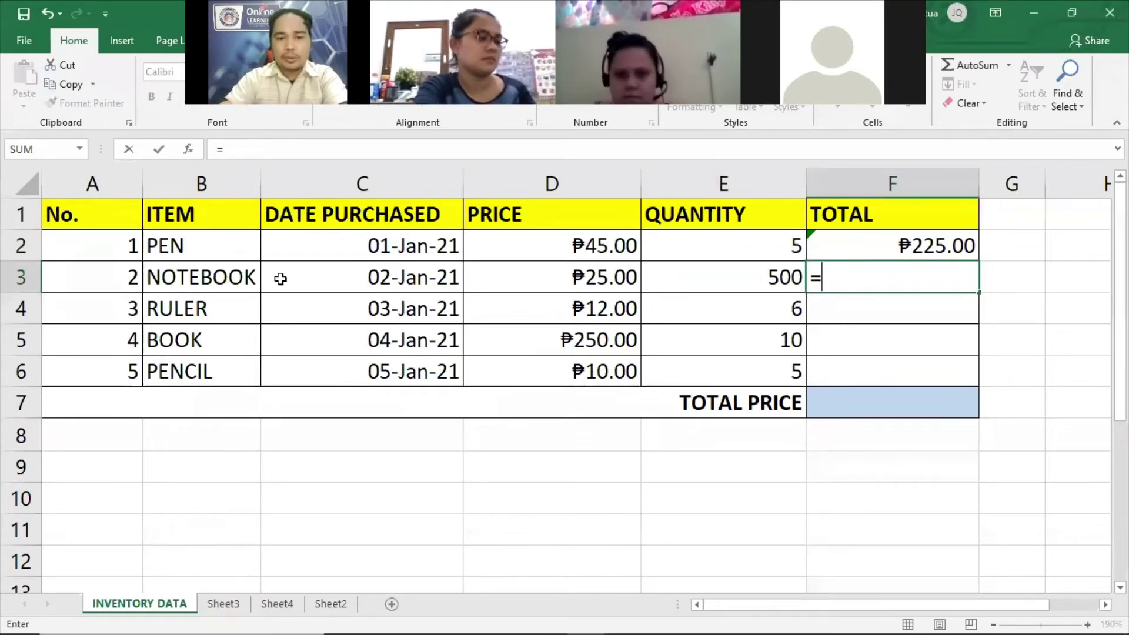
left_click(589, 274)
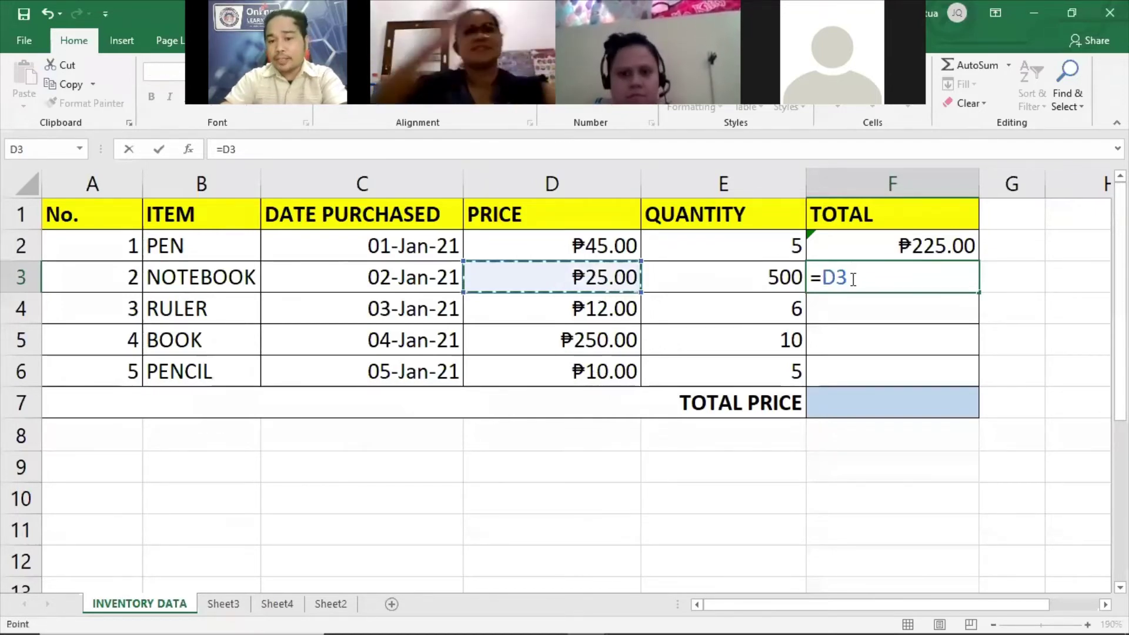
left_click_drag(856, 284, 834, 280)
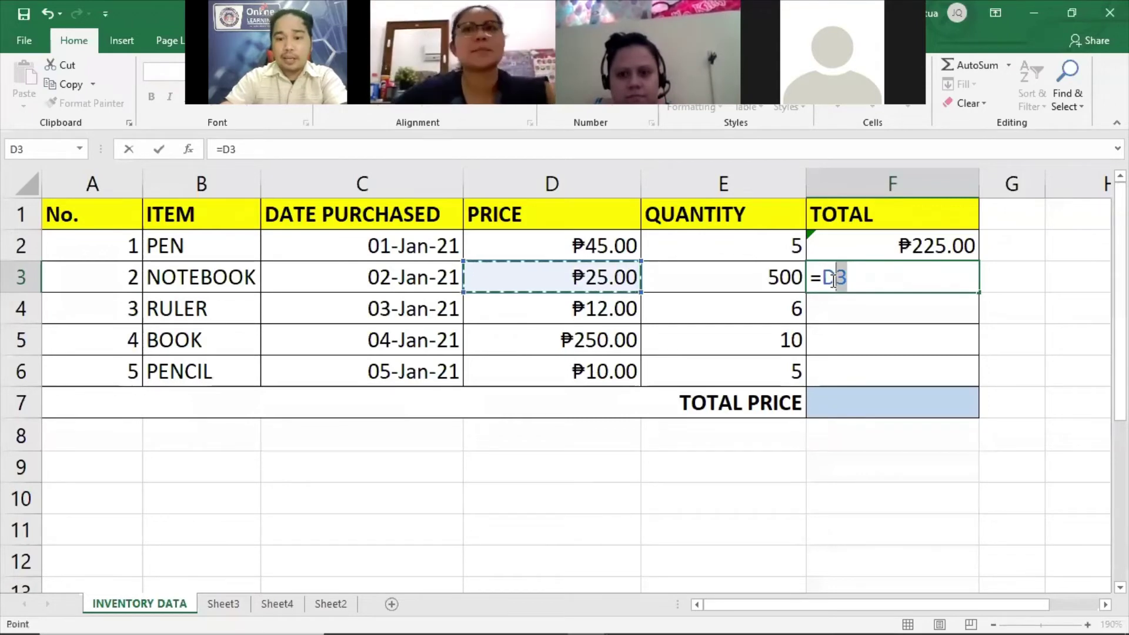
key("F2")
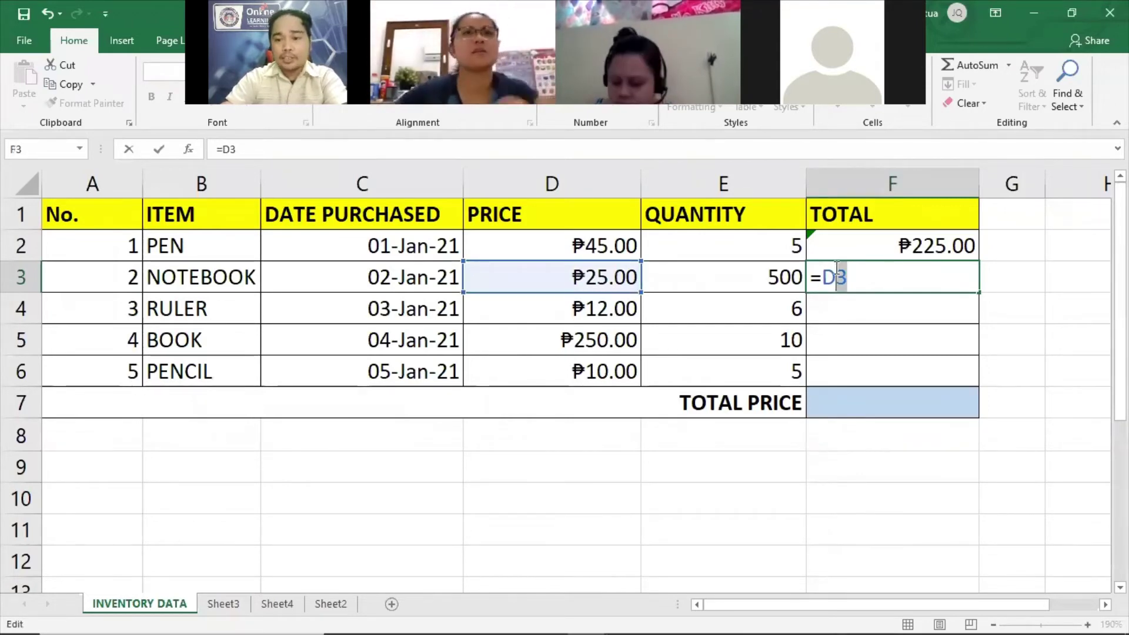
key("BackSpace")
key("BackSpace")
key("BackSpace")
Calculate the notebook's total in F3 by multiplying its price and quantity with the formula =D3*E3.
type("=")
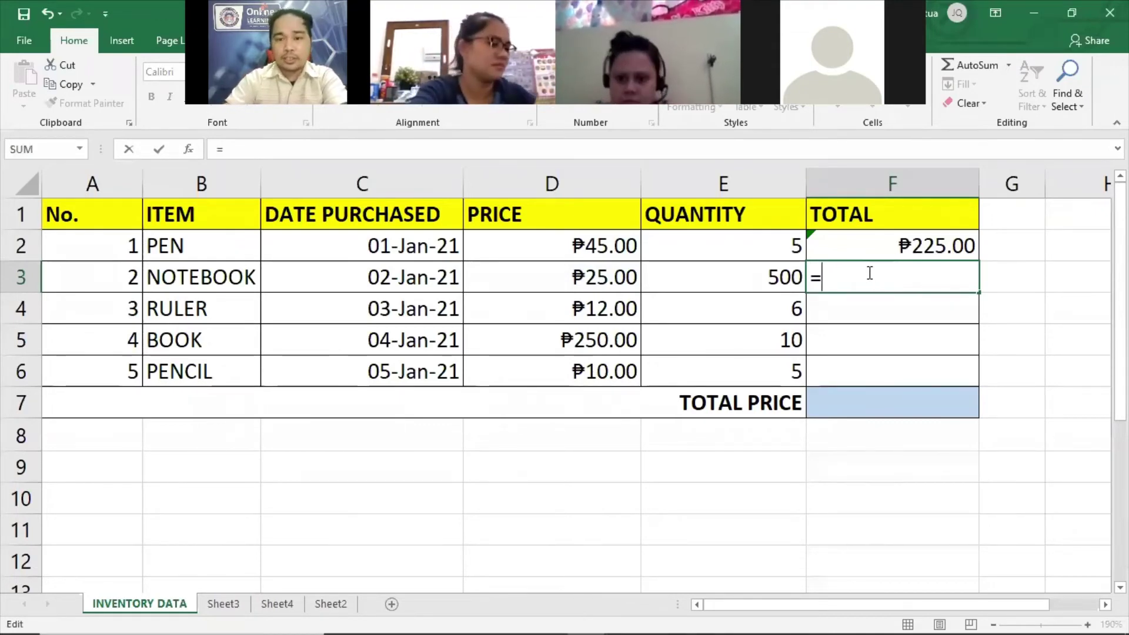
left_click(592, 274)
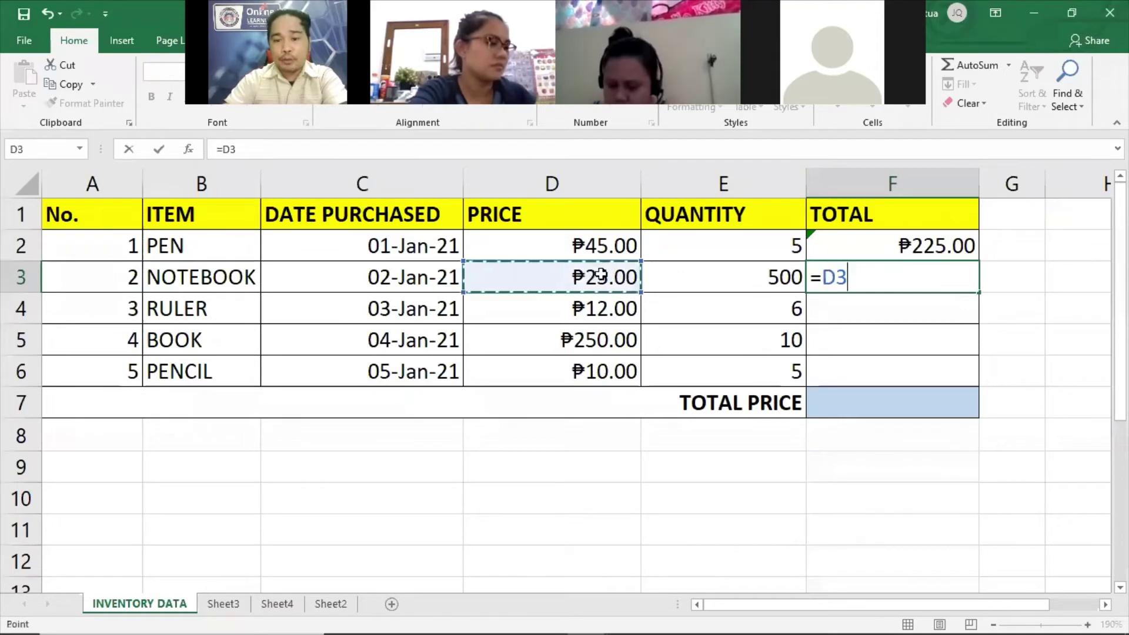
left_click(853, 277)
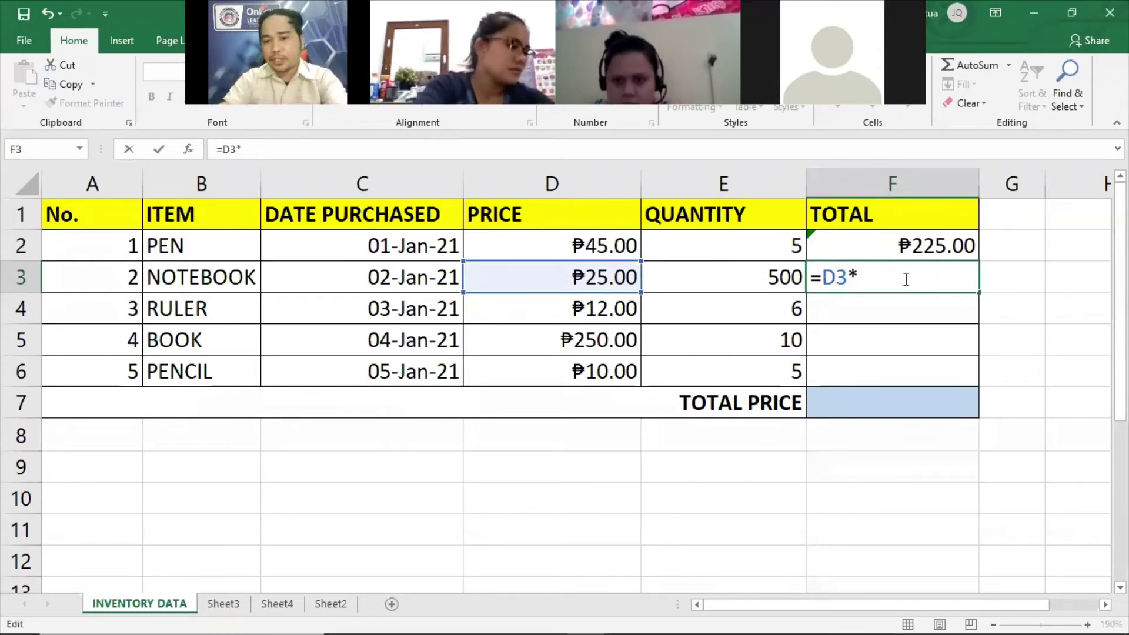
left_click_drag(848, 278, 868, 279)
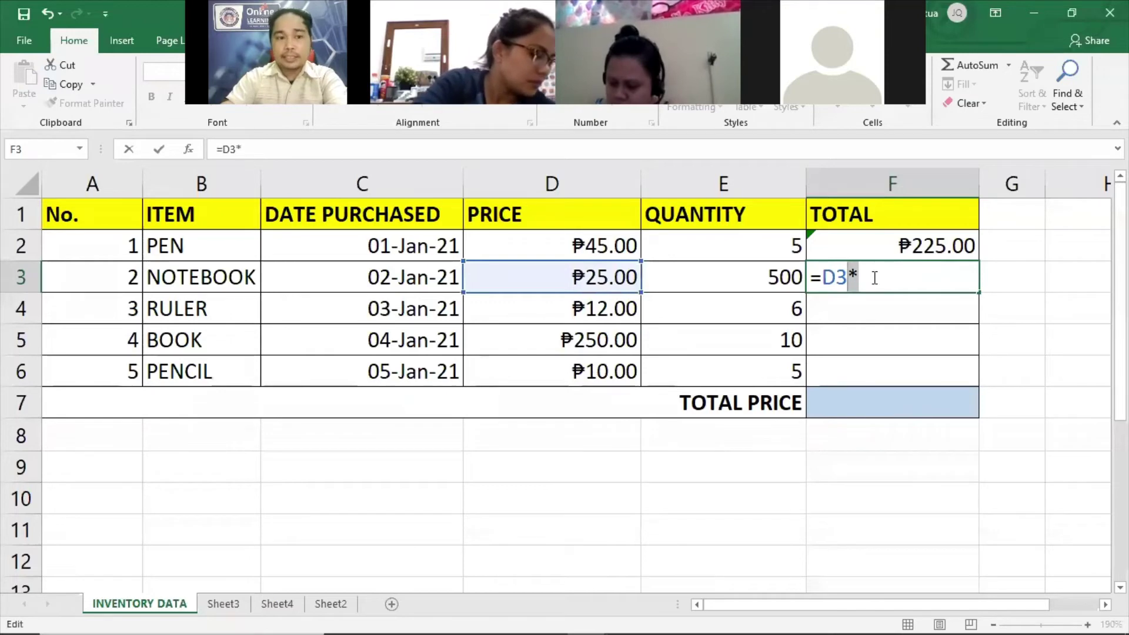
left_click(874, 278)
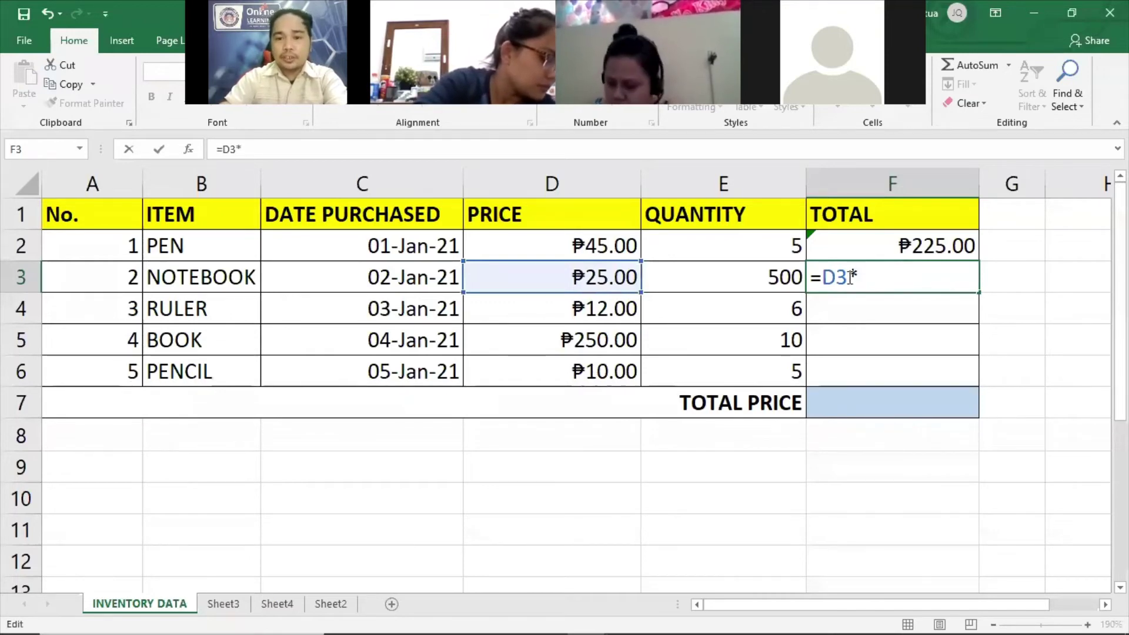
left_click(754, 277)
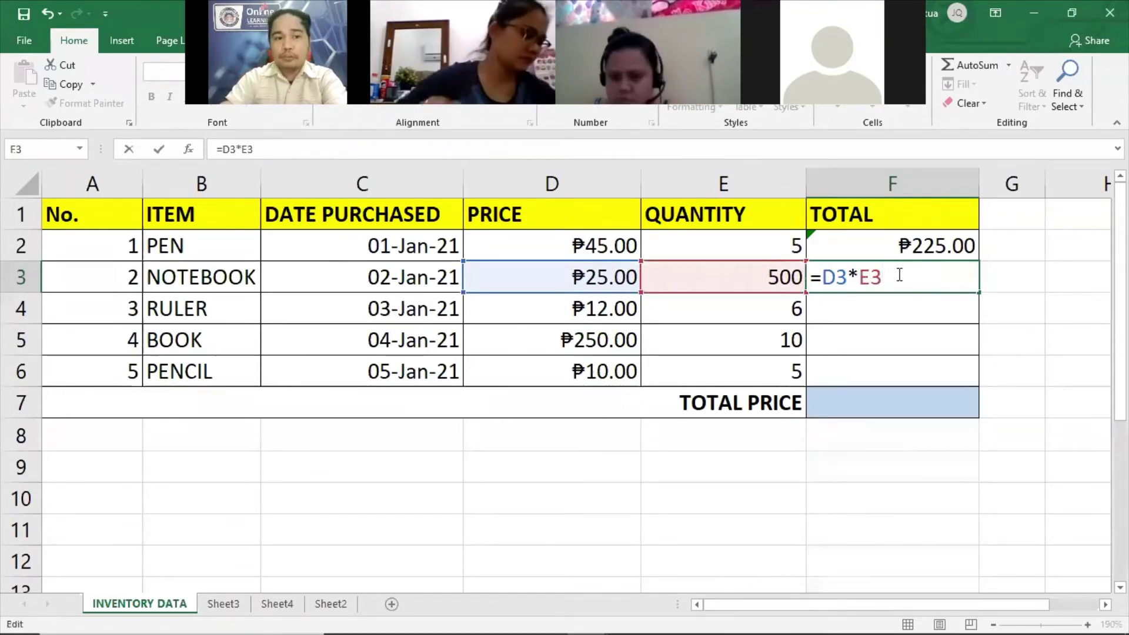
key("ctrl+Return")
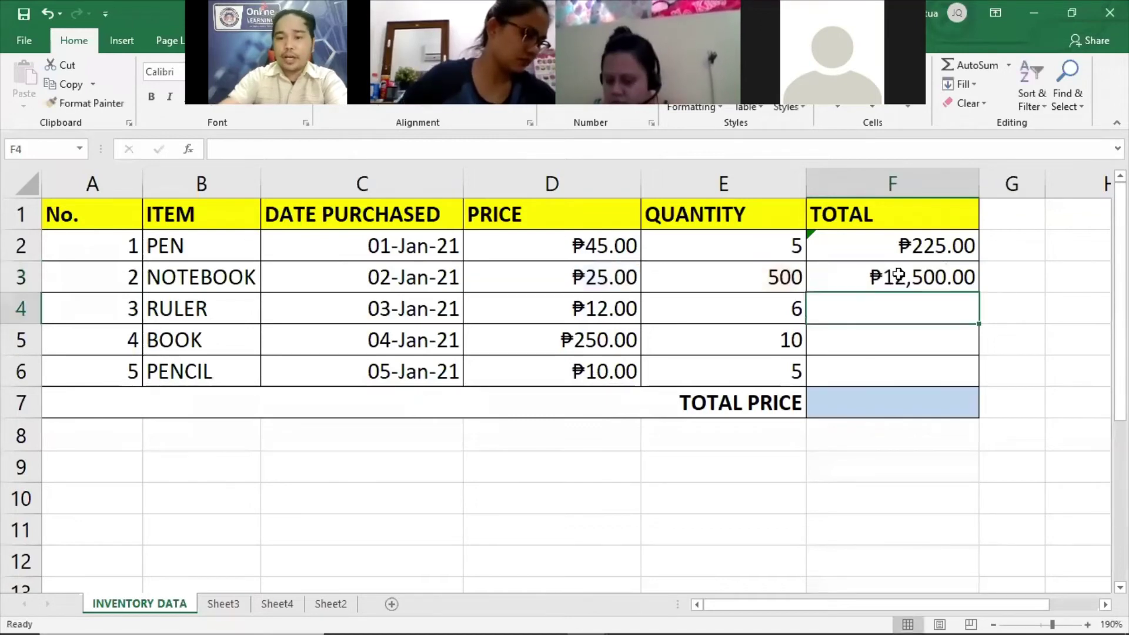
Compare the multiplication formula behind the notebook's total in F3 with the PRODUCT formula behind the pen's total in F2.
double_click(880, 277)
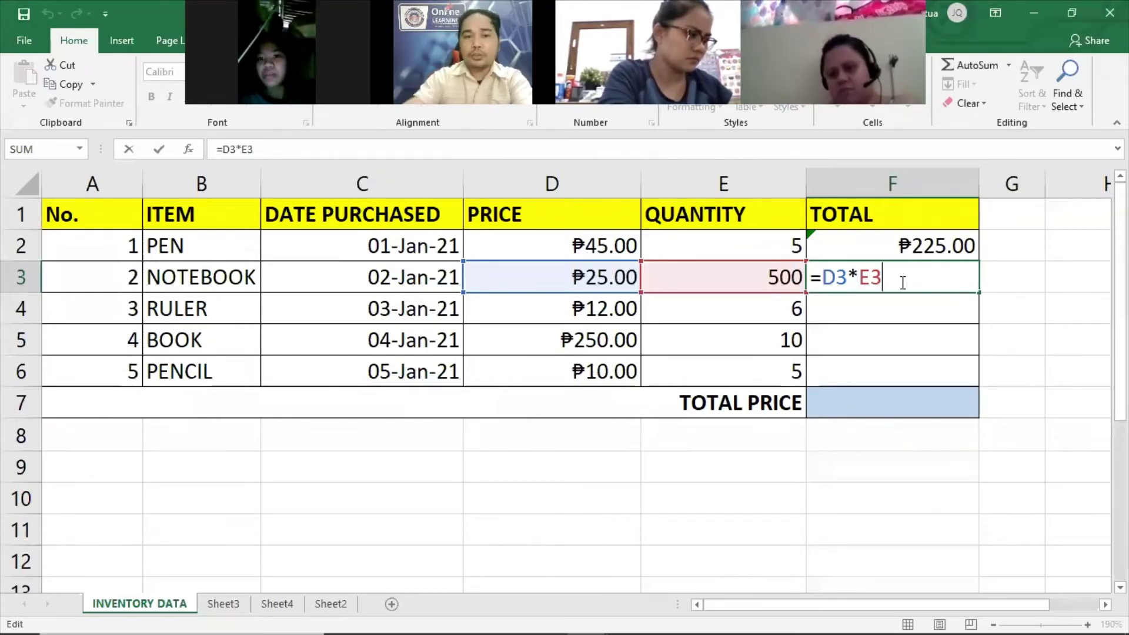
left_click_drag(901, 277, 825, 279)
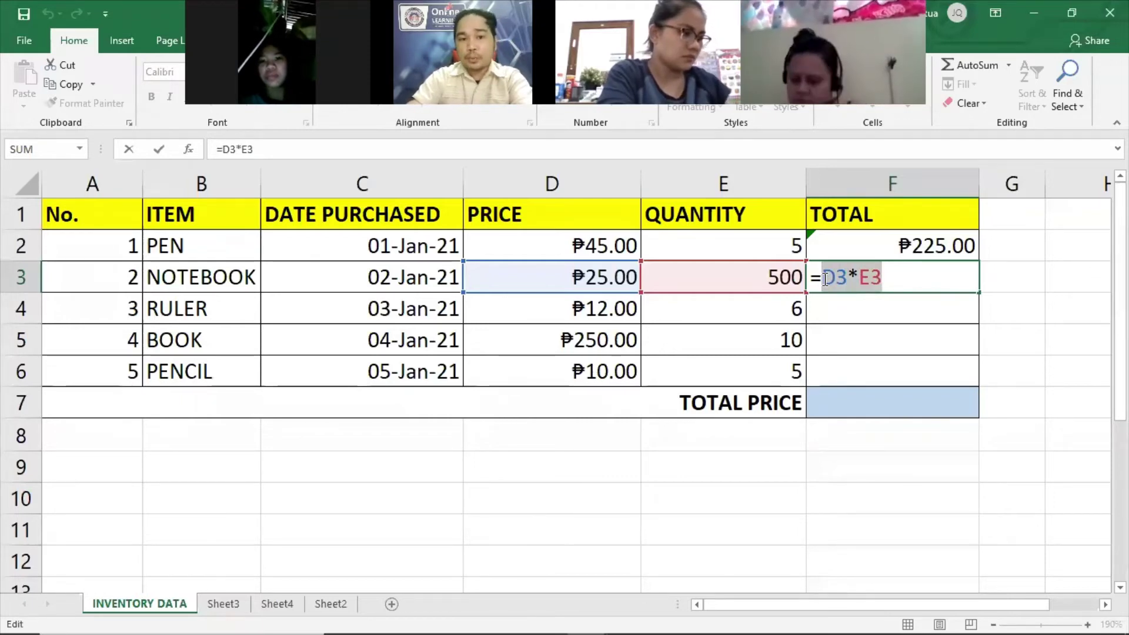
left_click(904, 276)
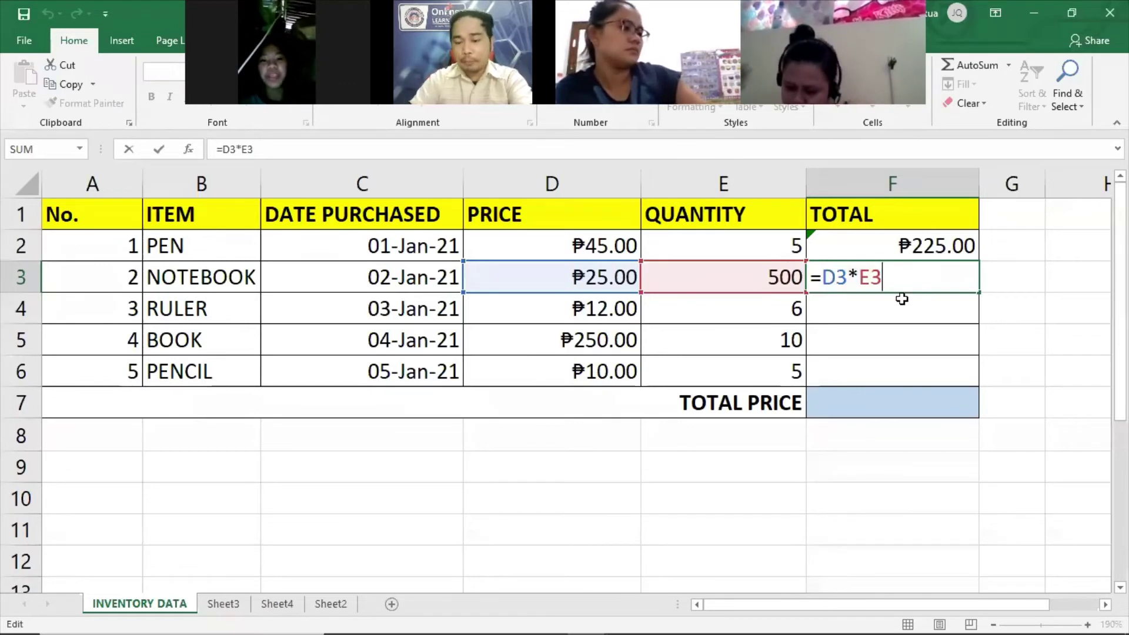
key("Return")
double_click(862, 249)
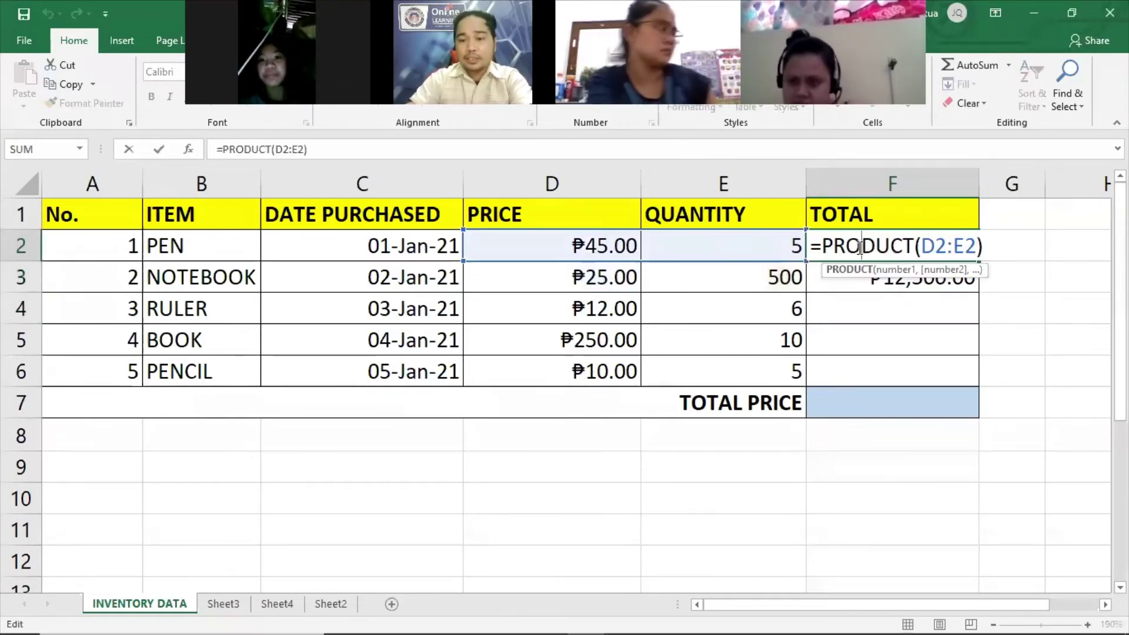
left_click_drag(823, 247, 920, 247)
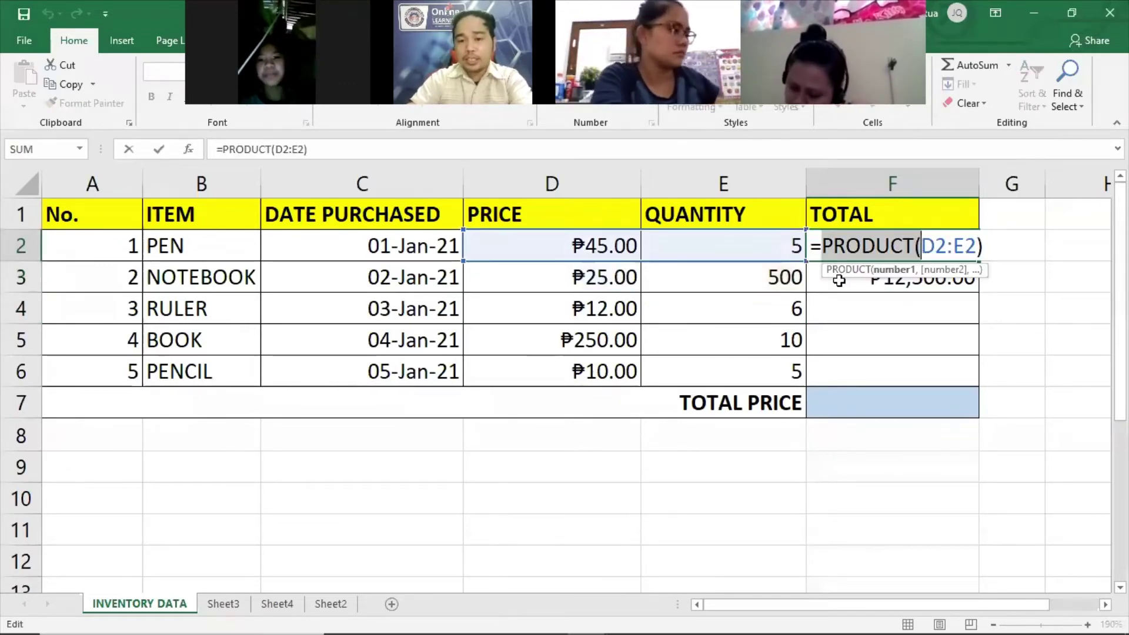
key("Escape")
double_click(868, 285)
left_click(918, 287)
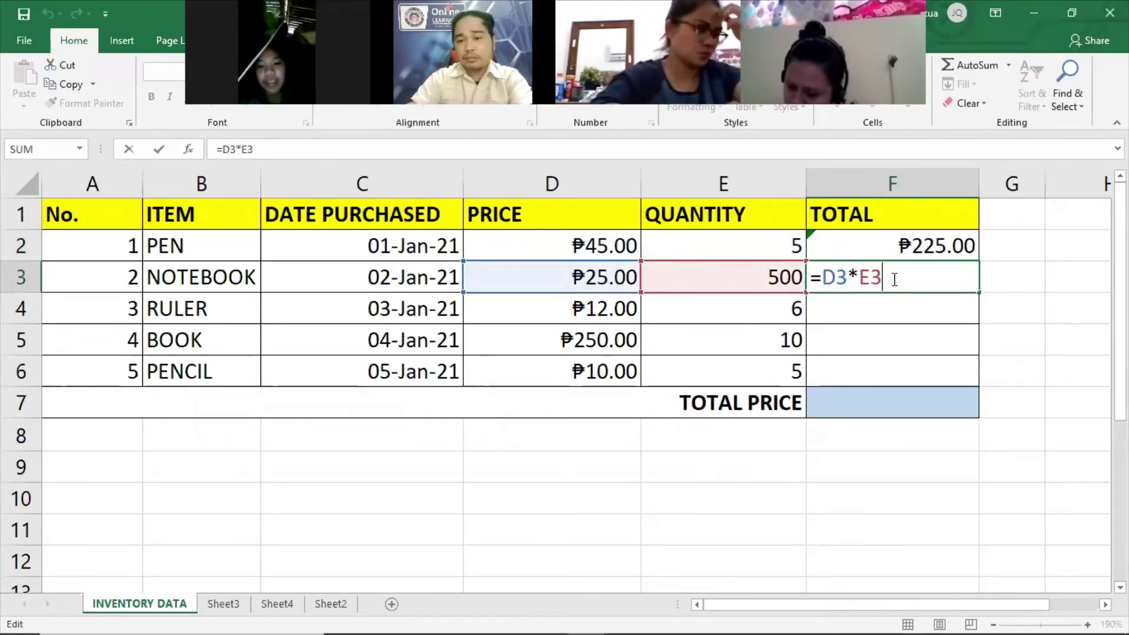
left_click_drag(930, 280, 826, 279)
left_click(917, 278)
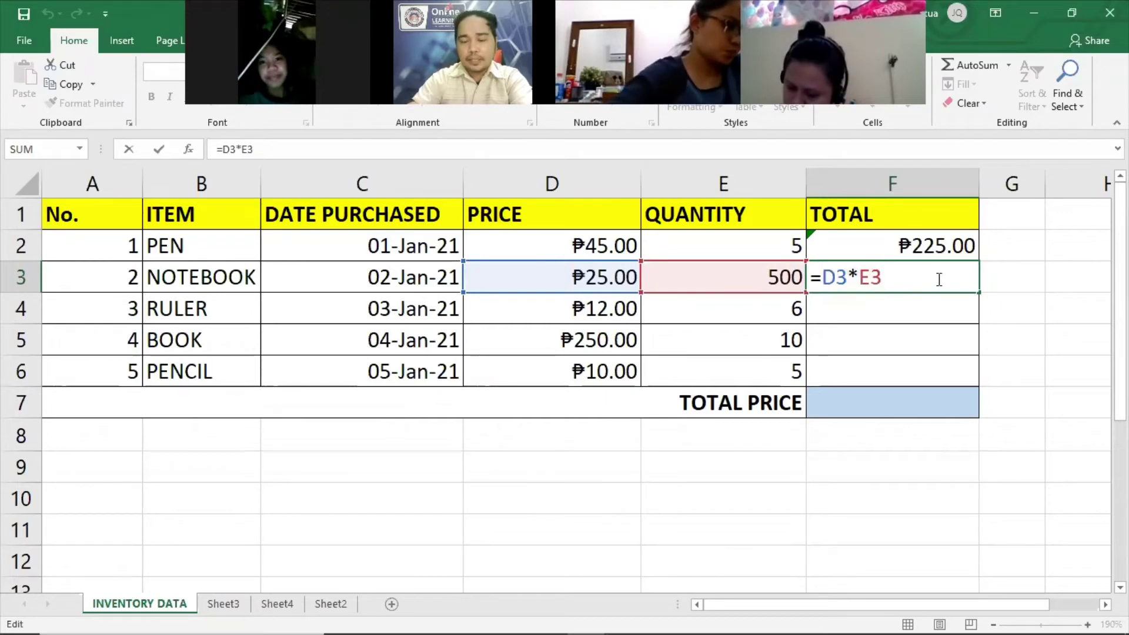
key("Return")
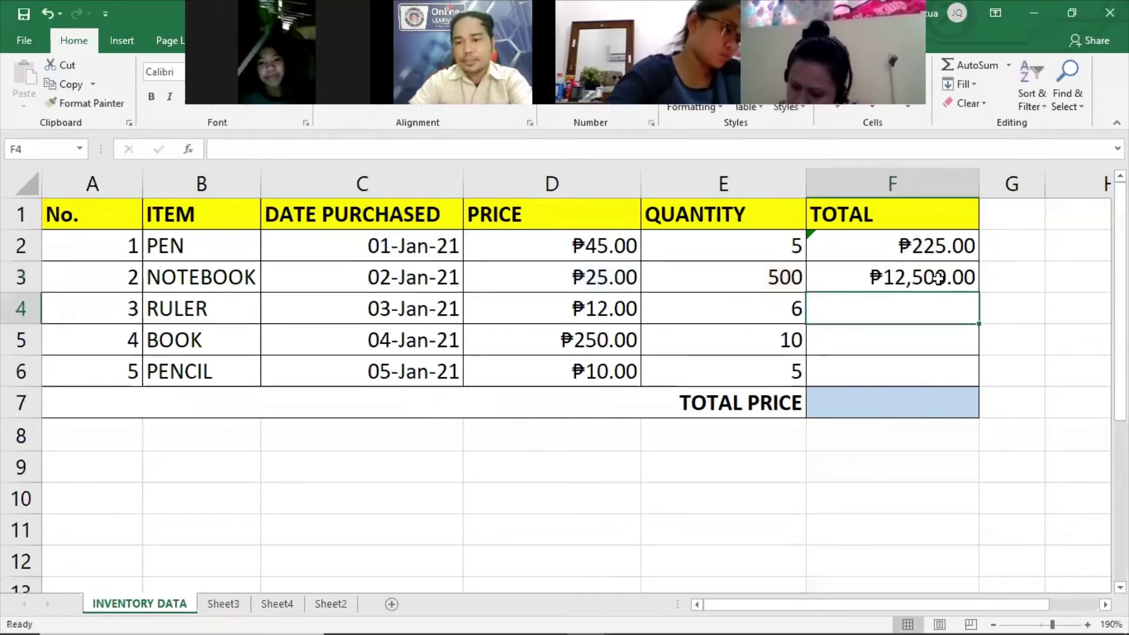
Examine the multiplication operator in the notebook's total formula in F3, leaving the formula as it is.
double_click(900, 274)
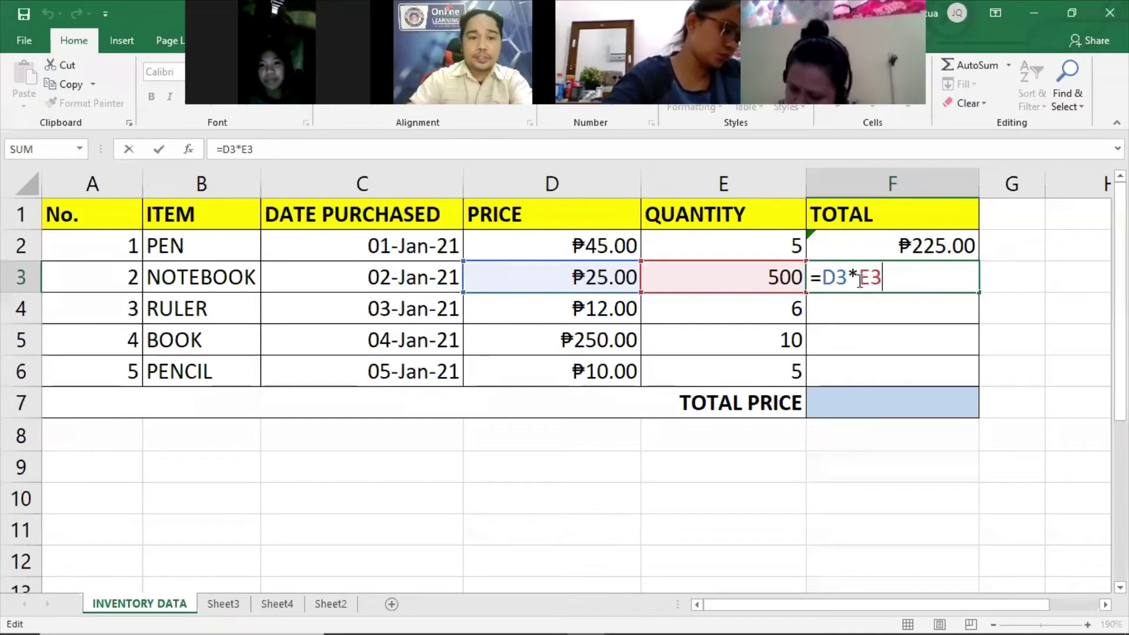
double_click(853, 279)
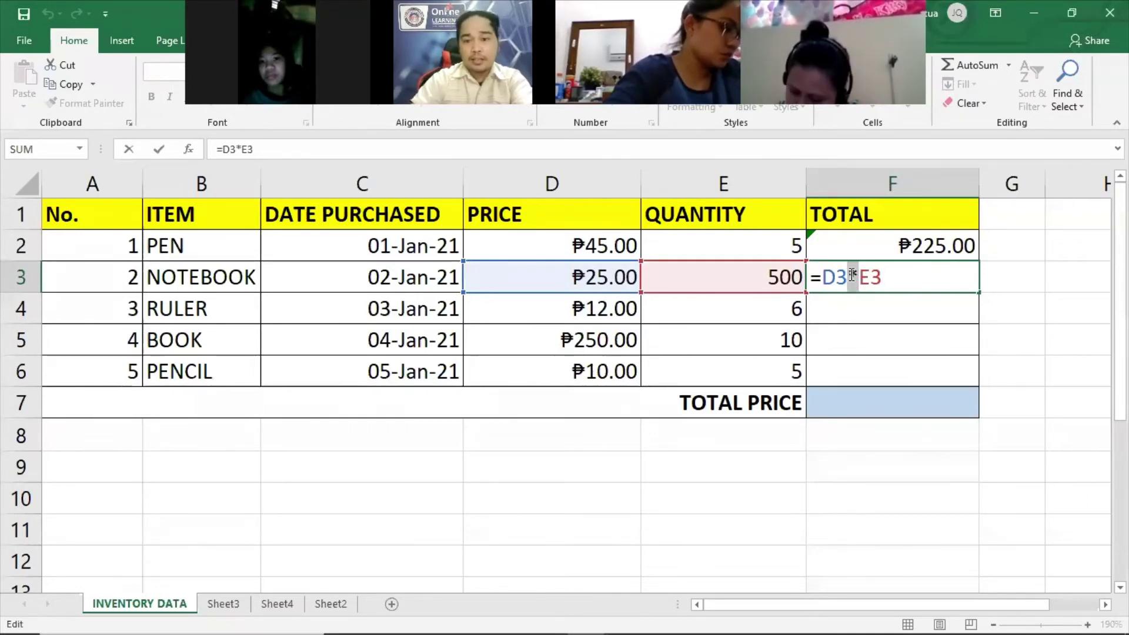
left_click(931, 277)
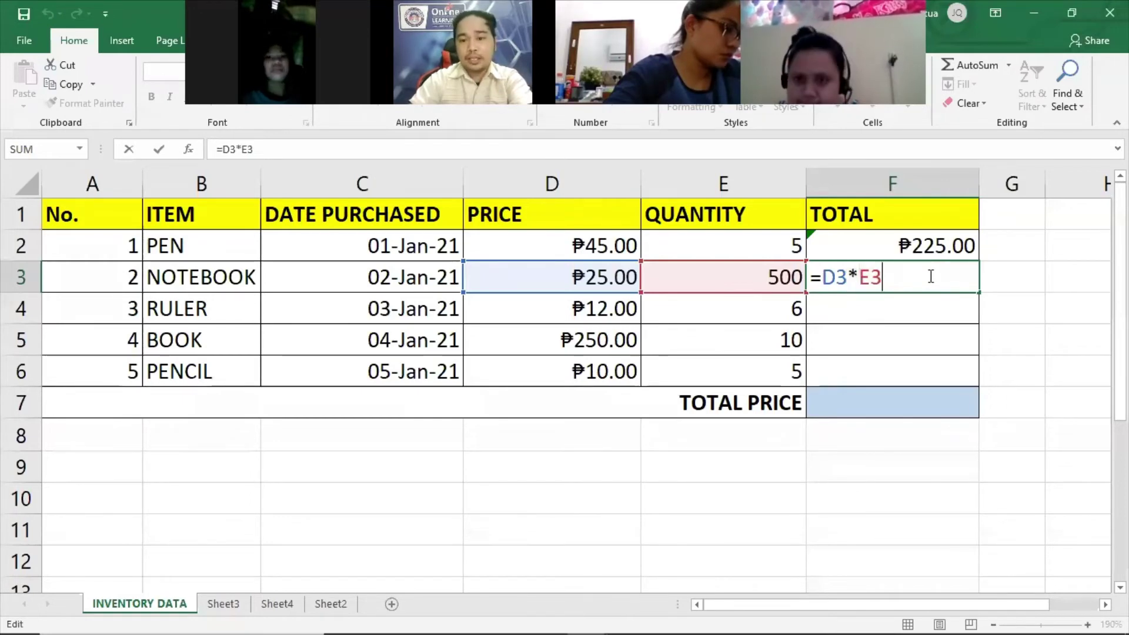
key("ctrl+Return")
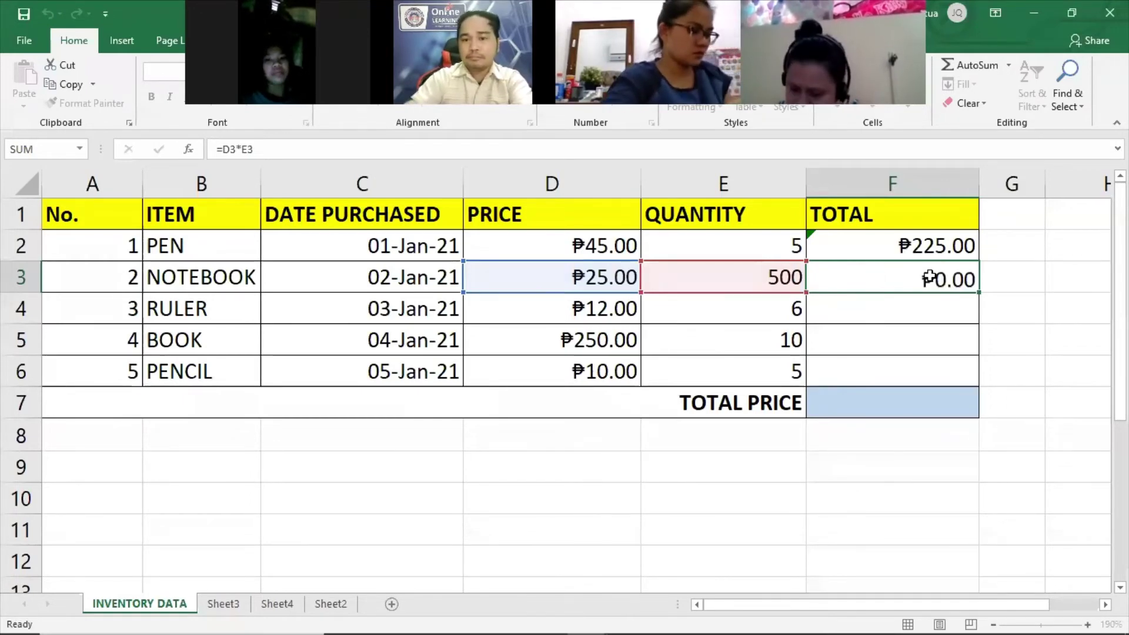
key("Return")
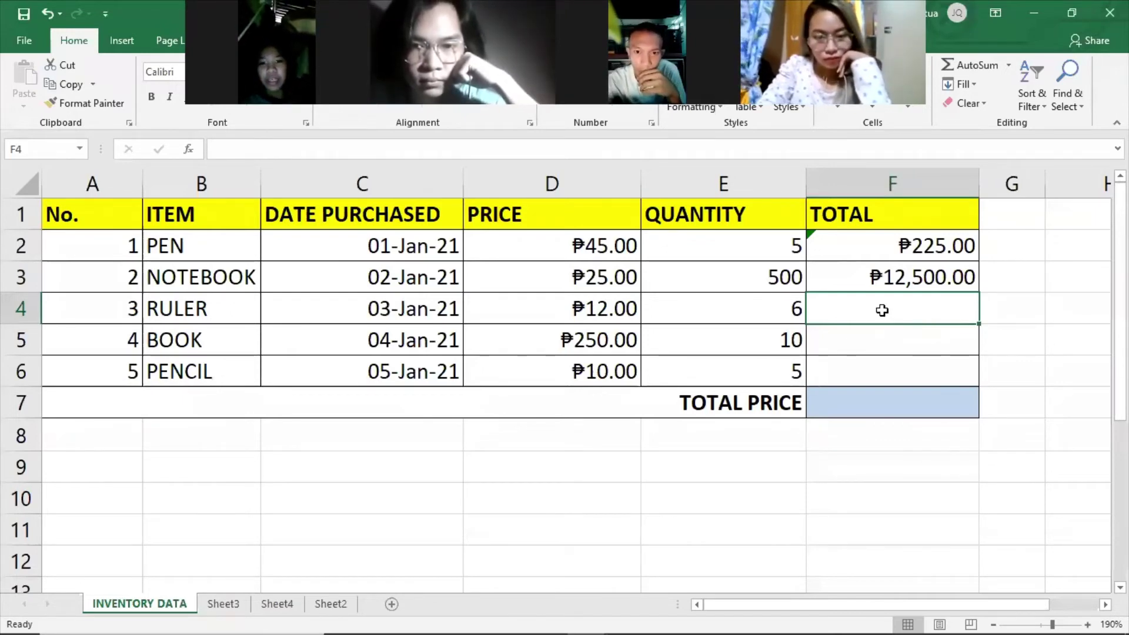
Calculate the ruler's total in F4 with the formula =D4*E4.
type("=")
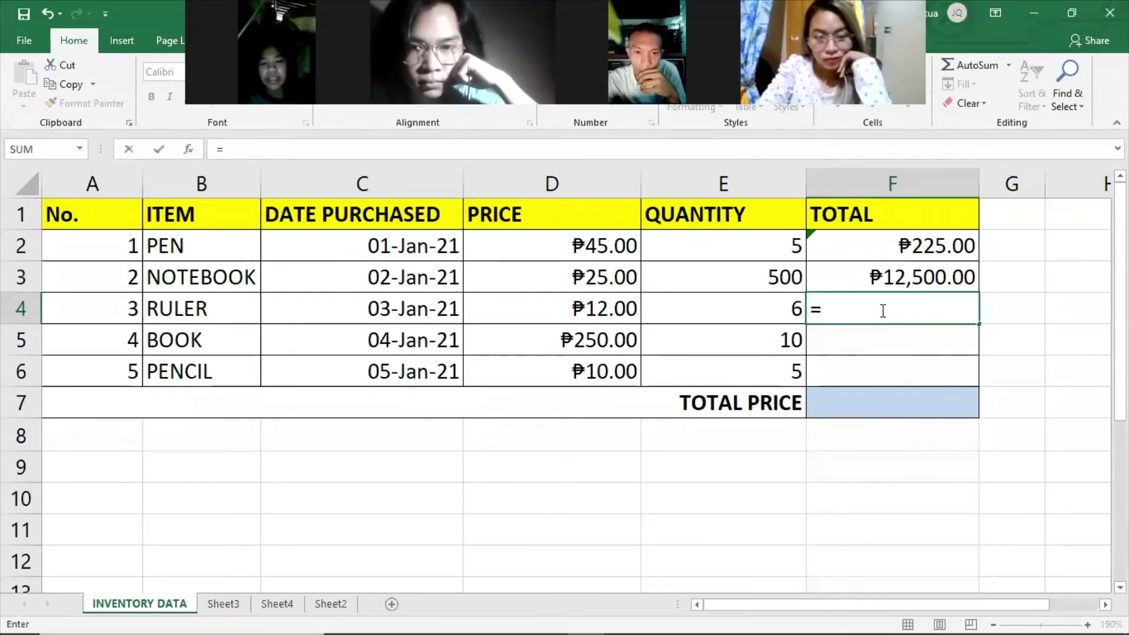
type("D4")
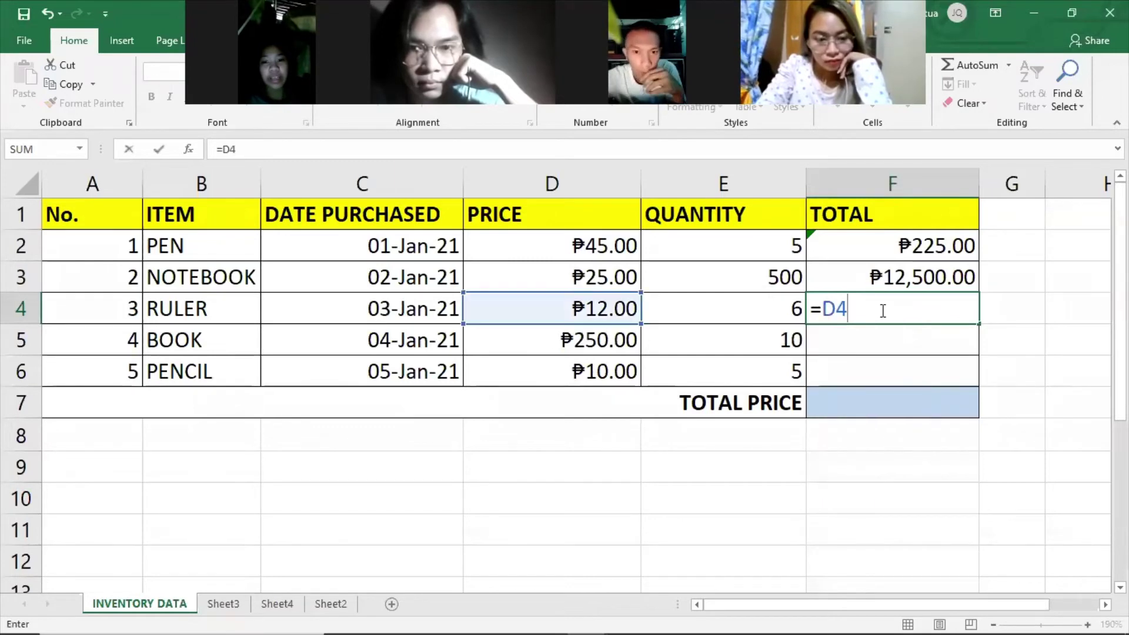
type("*")
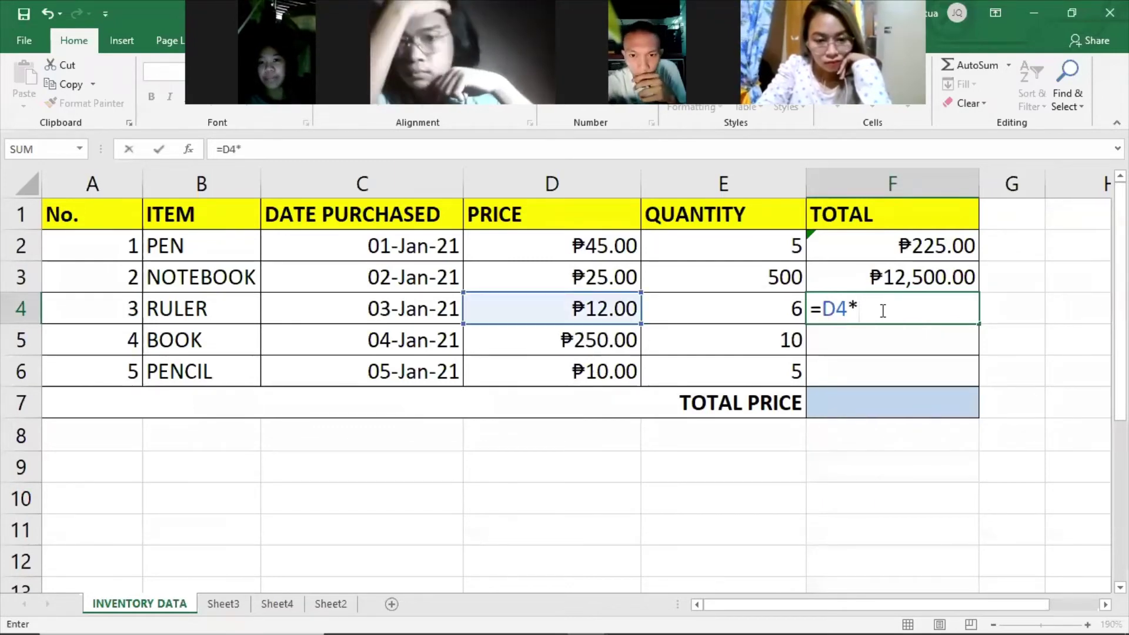
type("E4")
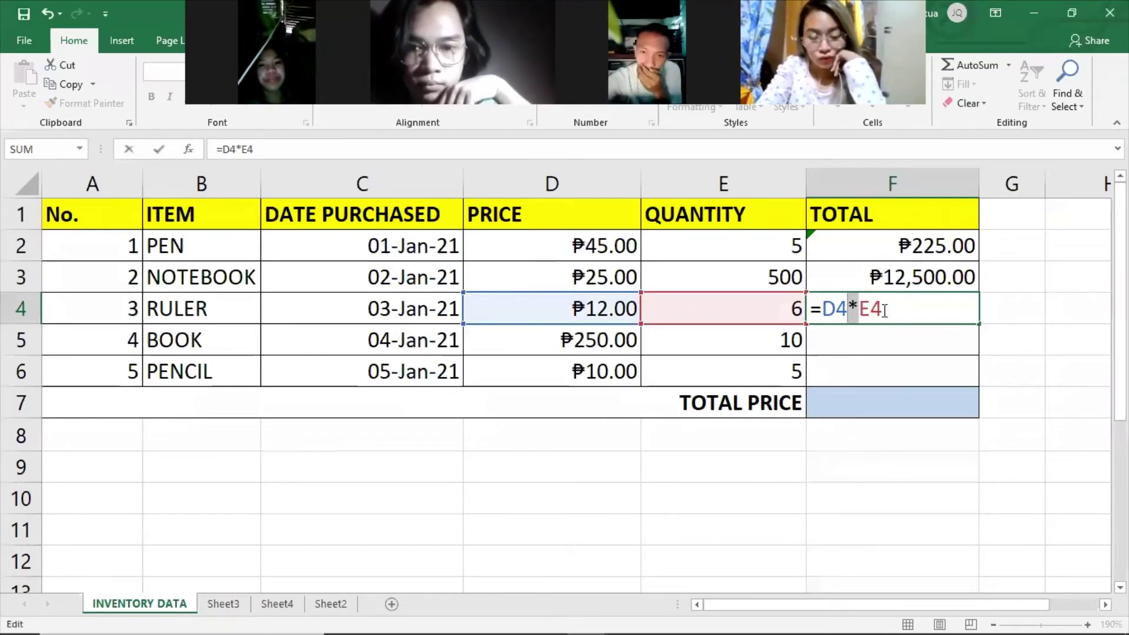
key("ctrl+Return")
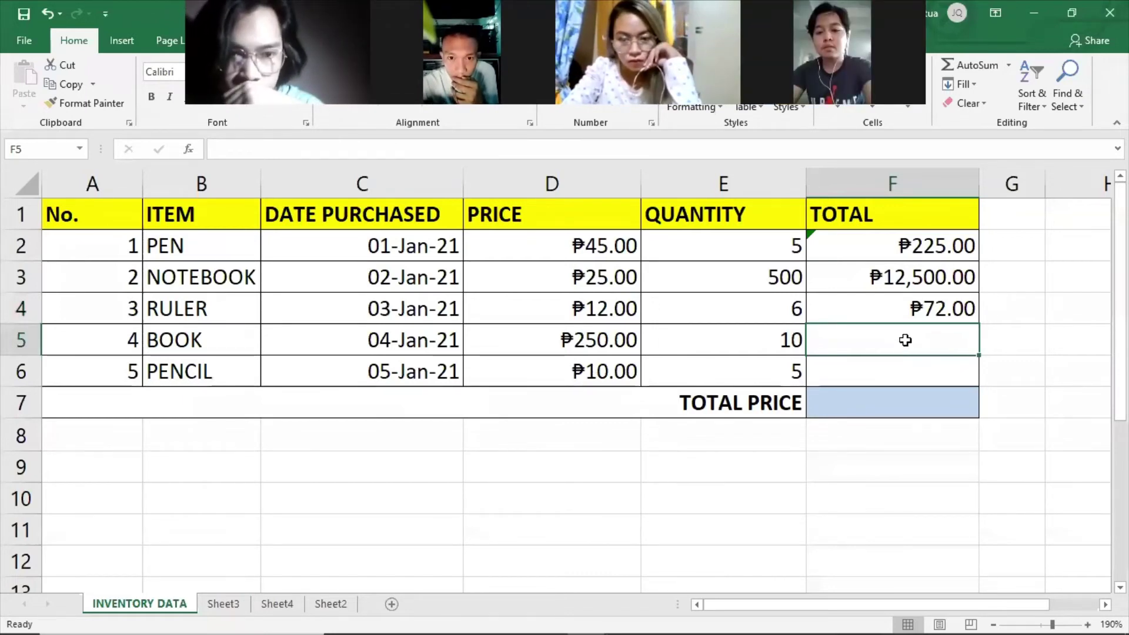
Calculate the book's total in F5 by multiplying its price and quantity with the formula =D5*E5.
type("=")
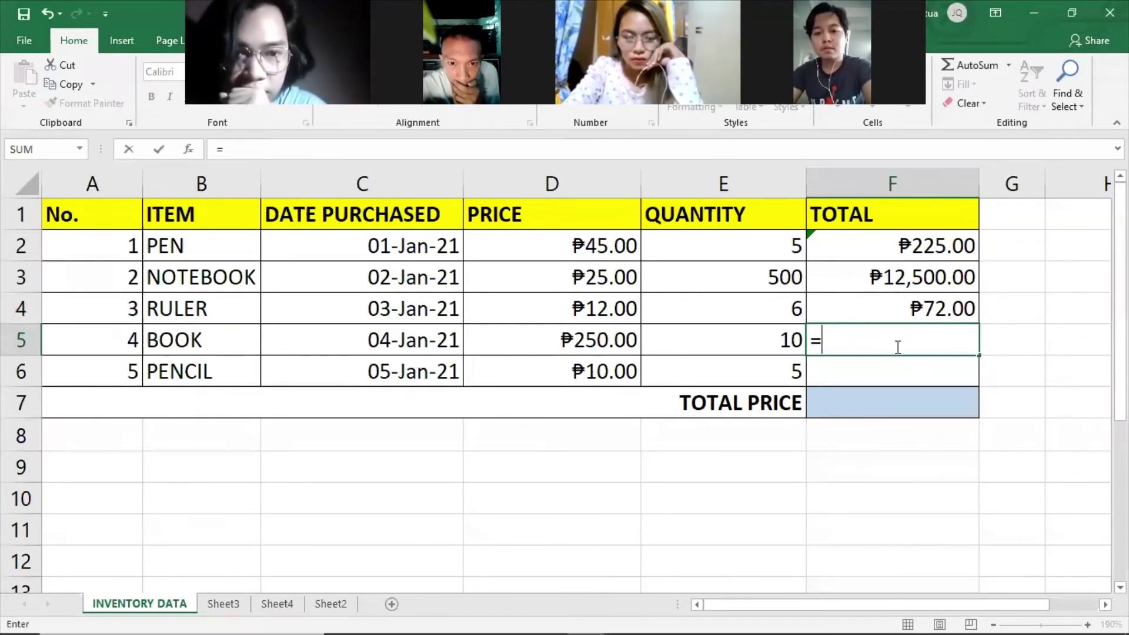
type("D5")
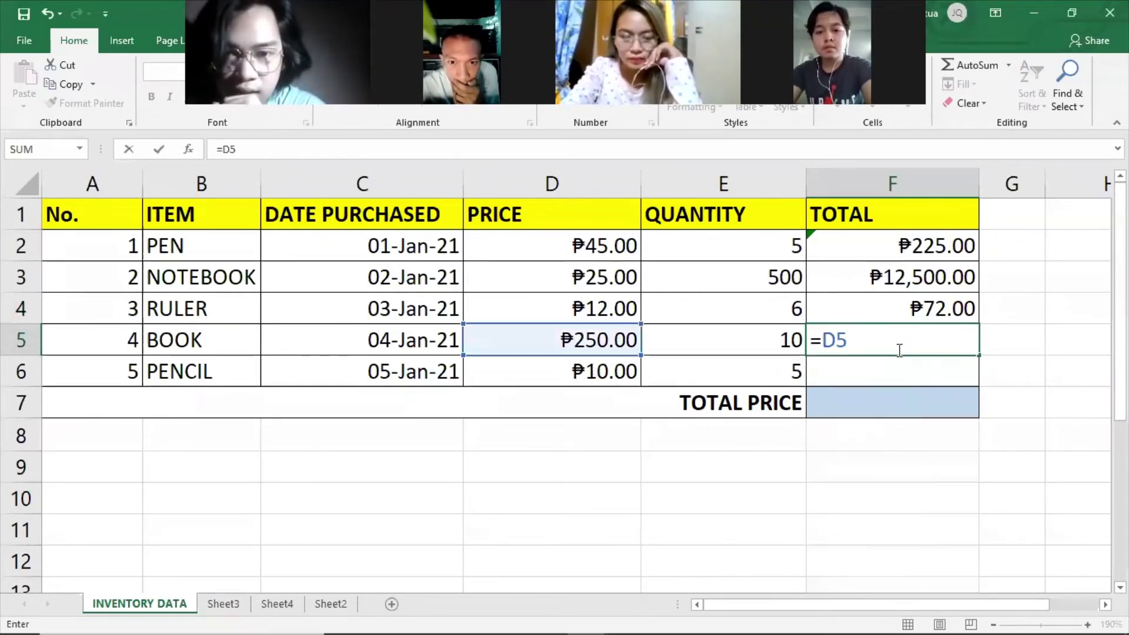
type("8E5")
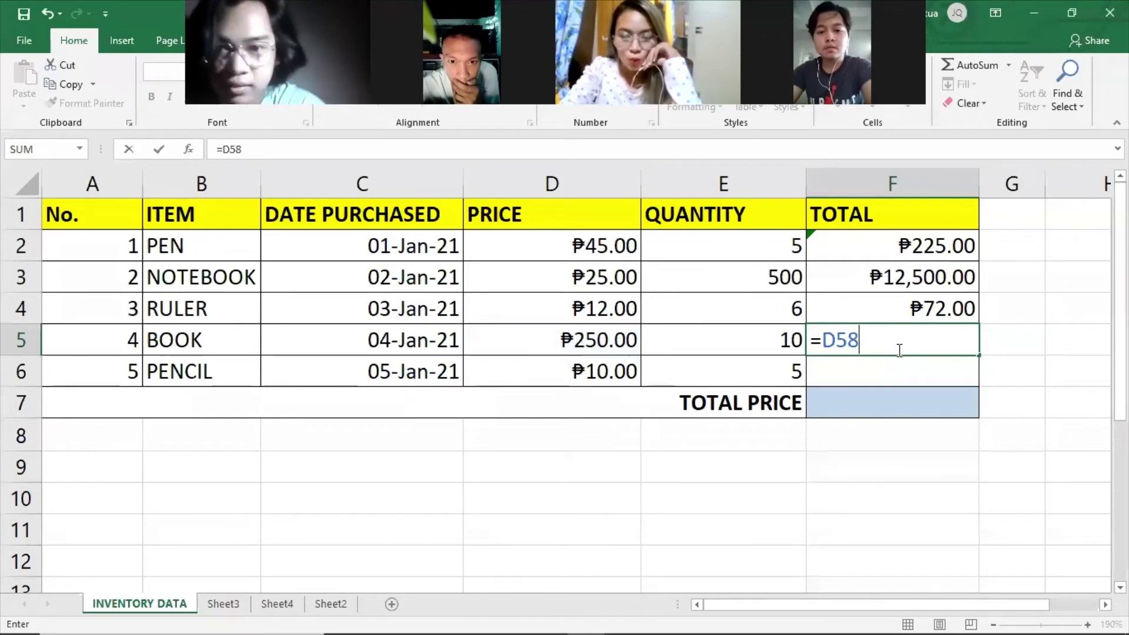
key("BackSpace")
key("BackSpace")
key("BackSpace")
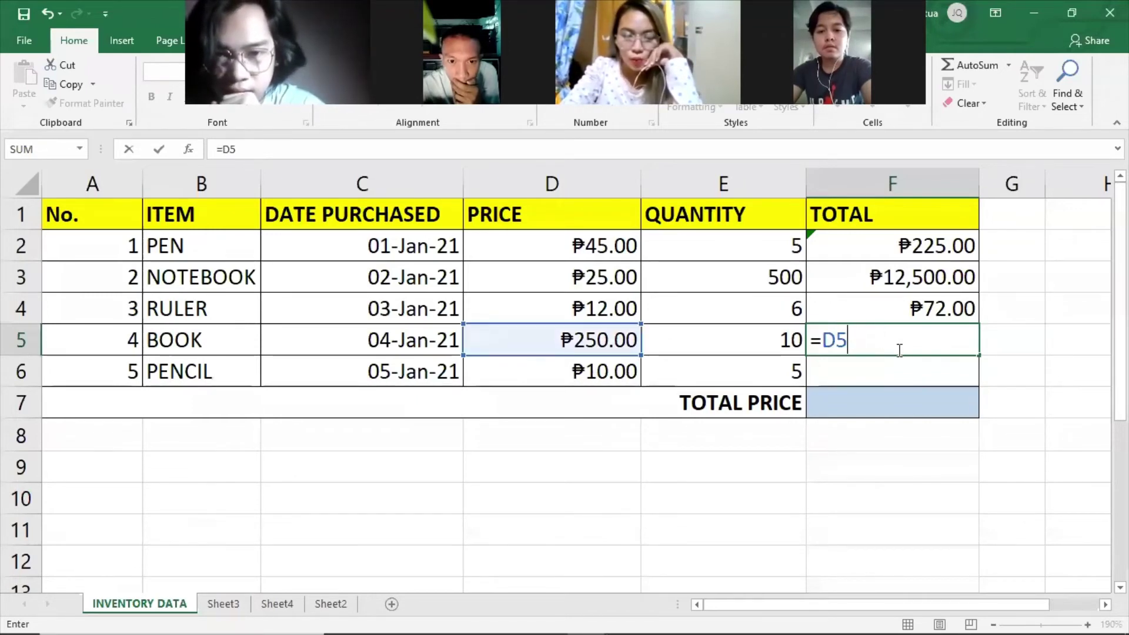
type("*E5")
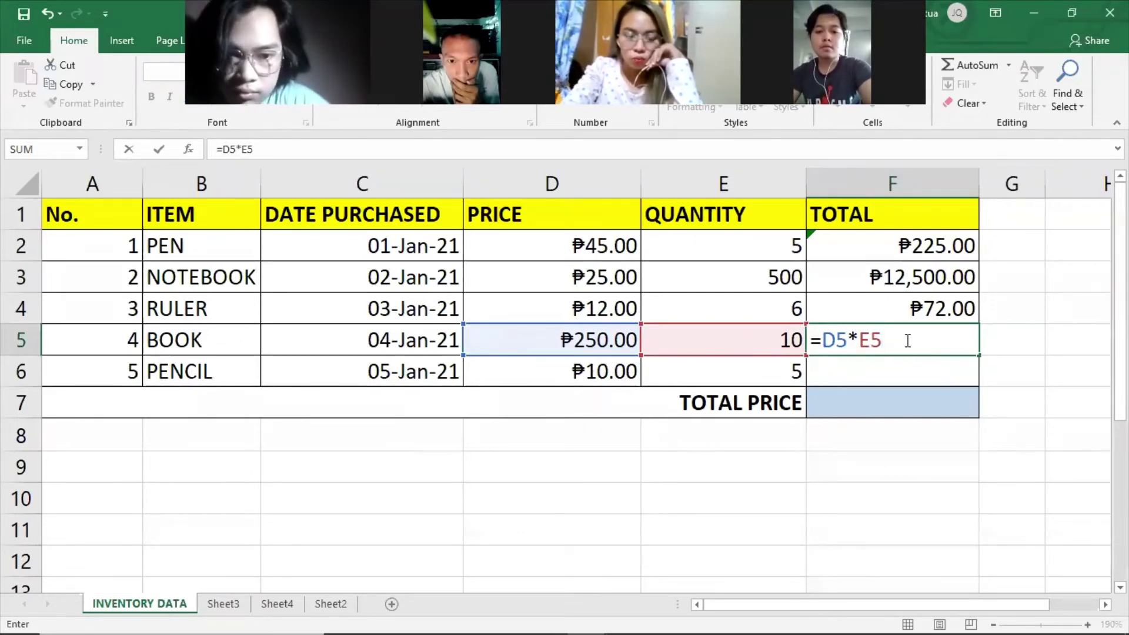
key("Return")
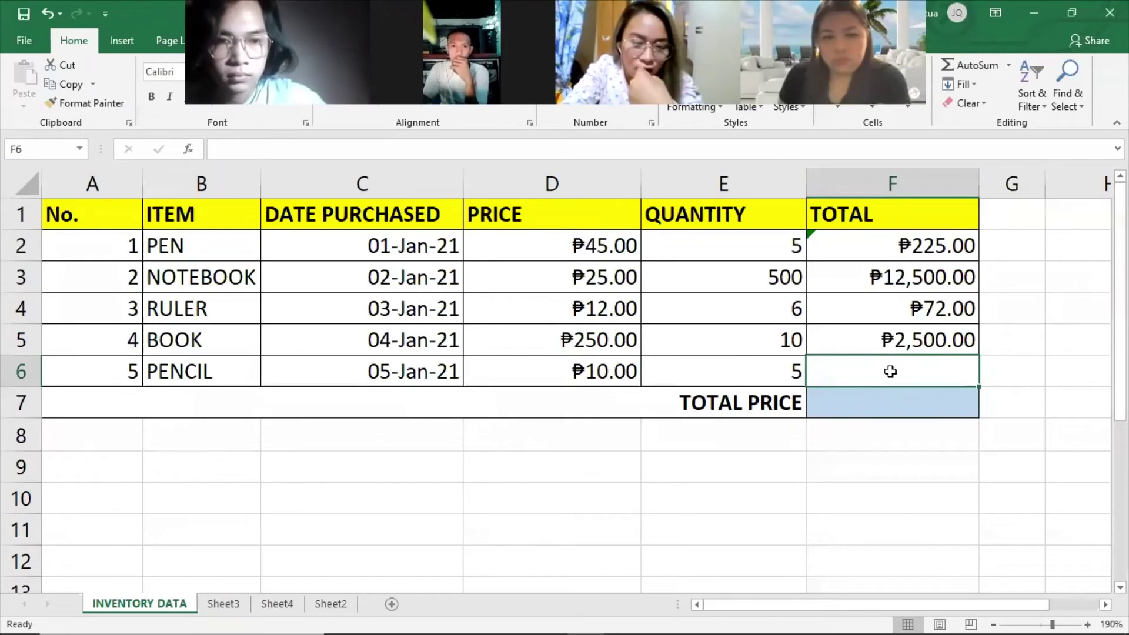
Calculate the pencil's total in F6 with the formula =D6*E6.
type("=D6")
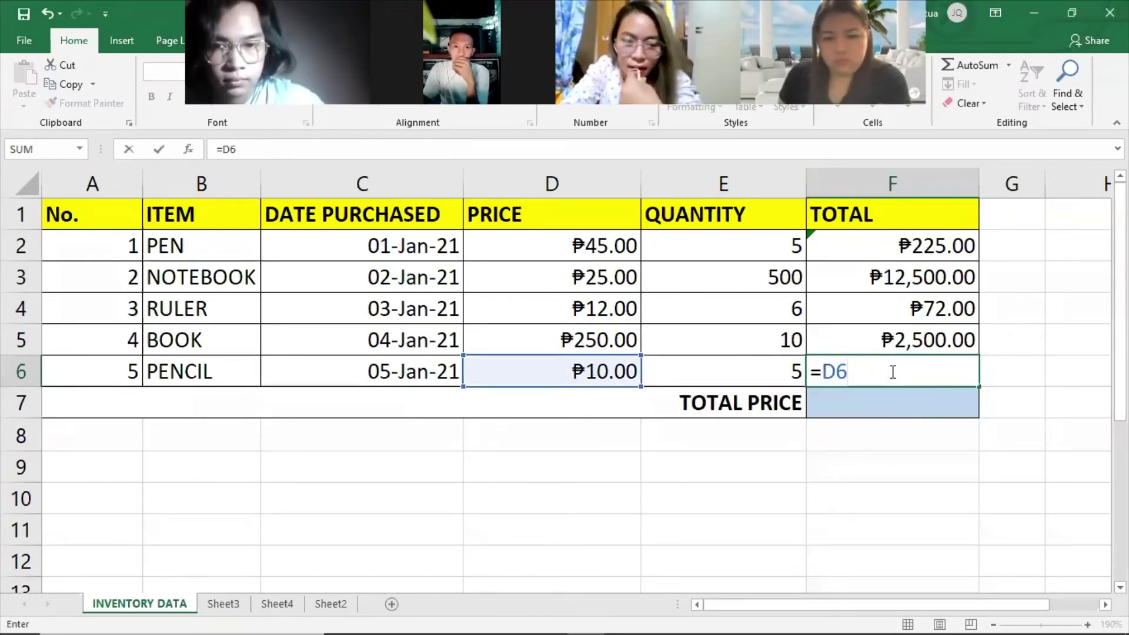
type("*E6")
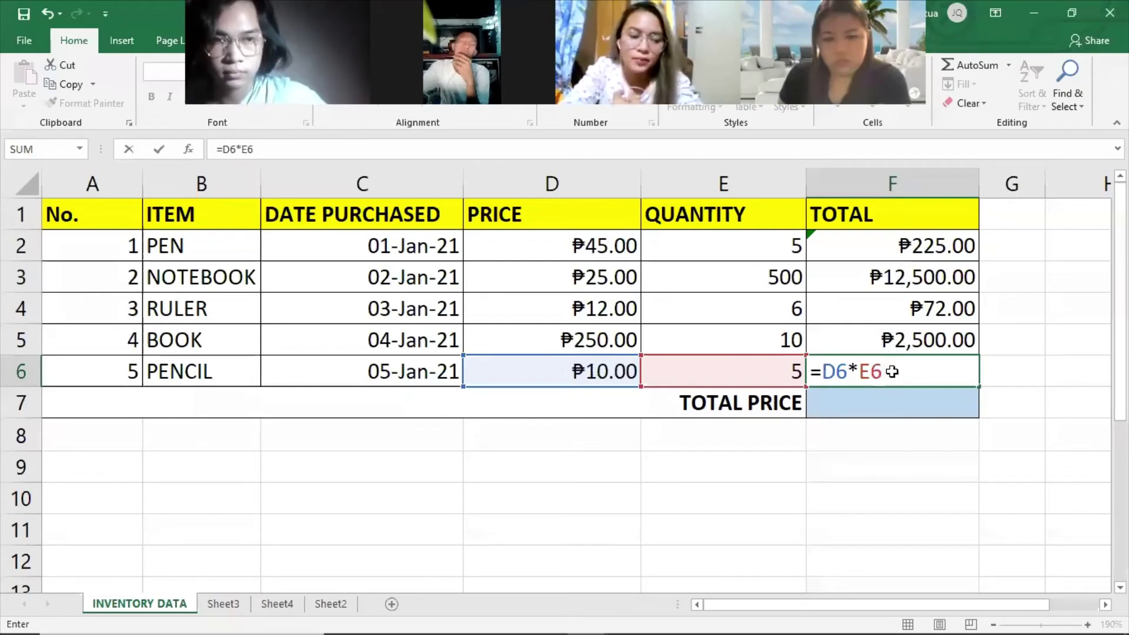
key("ctrl+Return")
Examine the item totals in F3:F5 and the cell reference and operator in the pencil's total formula in F6.
left_click_drag(857, 269, 864, 343)
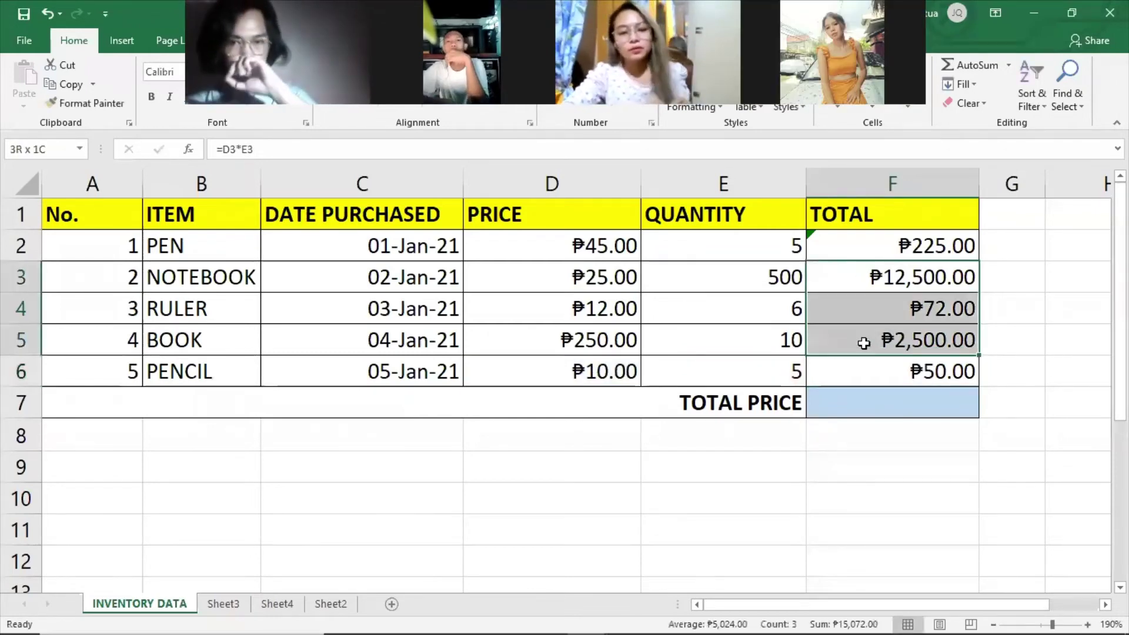
left_click(870, 372)
double_click(915, 377)
double_click(845, 371)
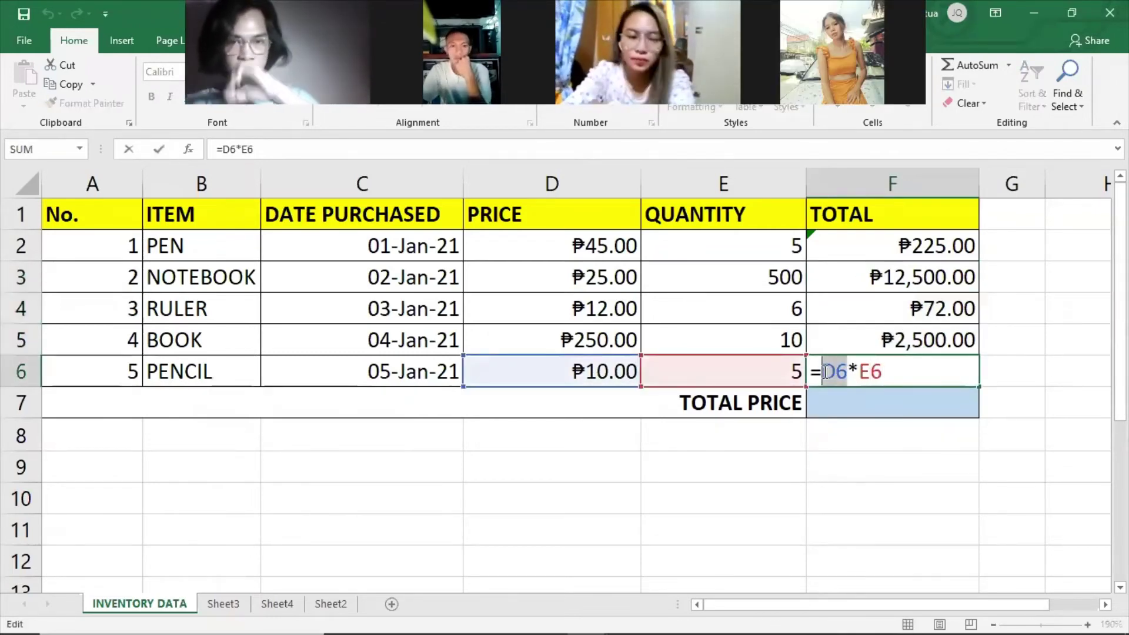
left_click_drag(862, 371, 847, 371)
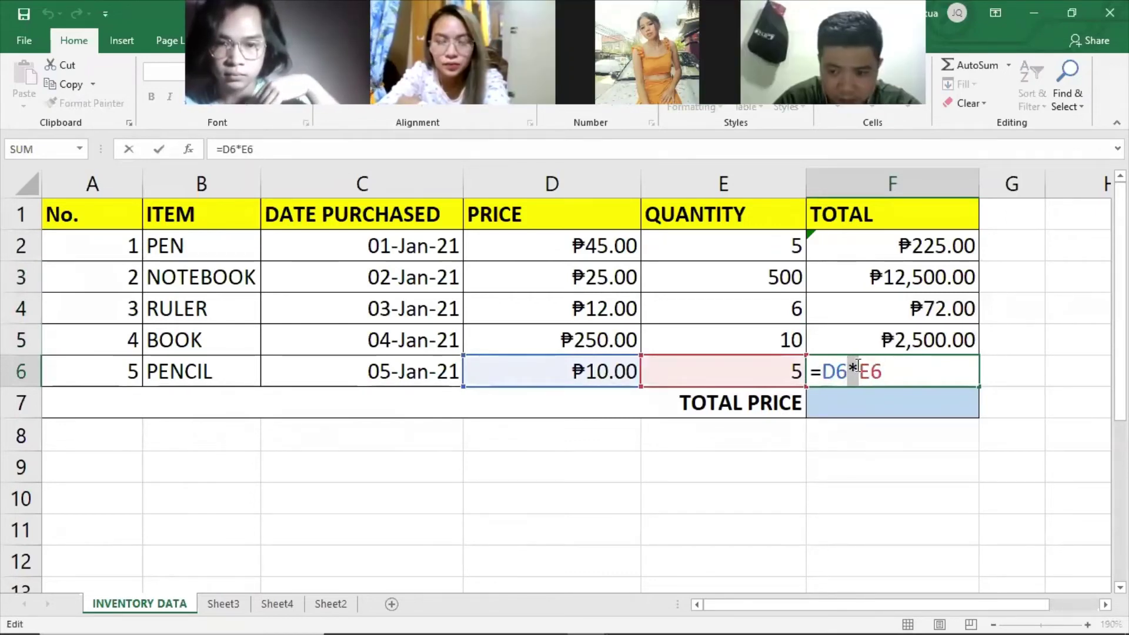
Try the division, addition and subtraction operators in the pencil's total formula in F6, and restore it to =D6*E6.
key("BackSpace")
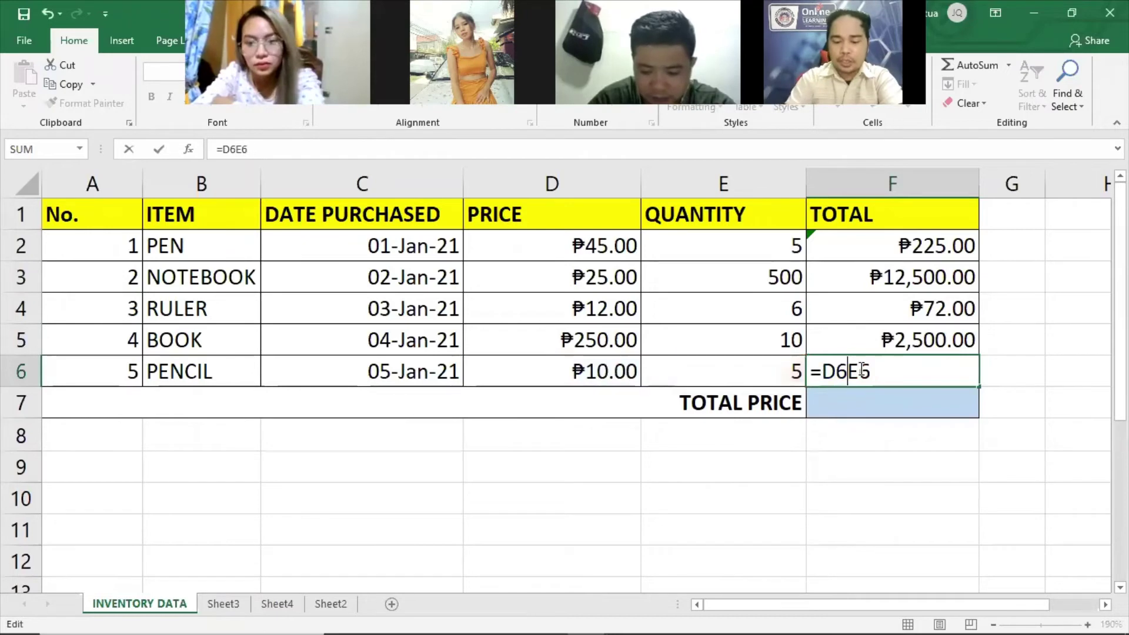
type("/")
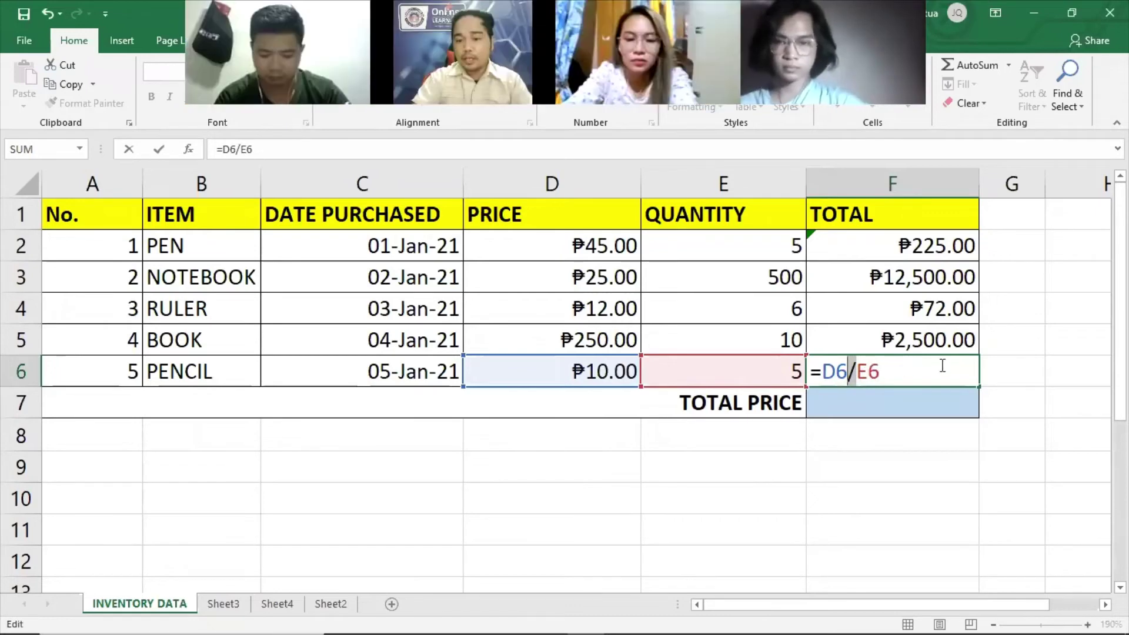
key("BackSpace")
type("+")
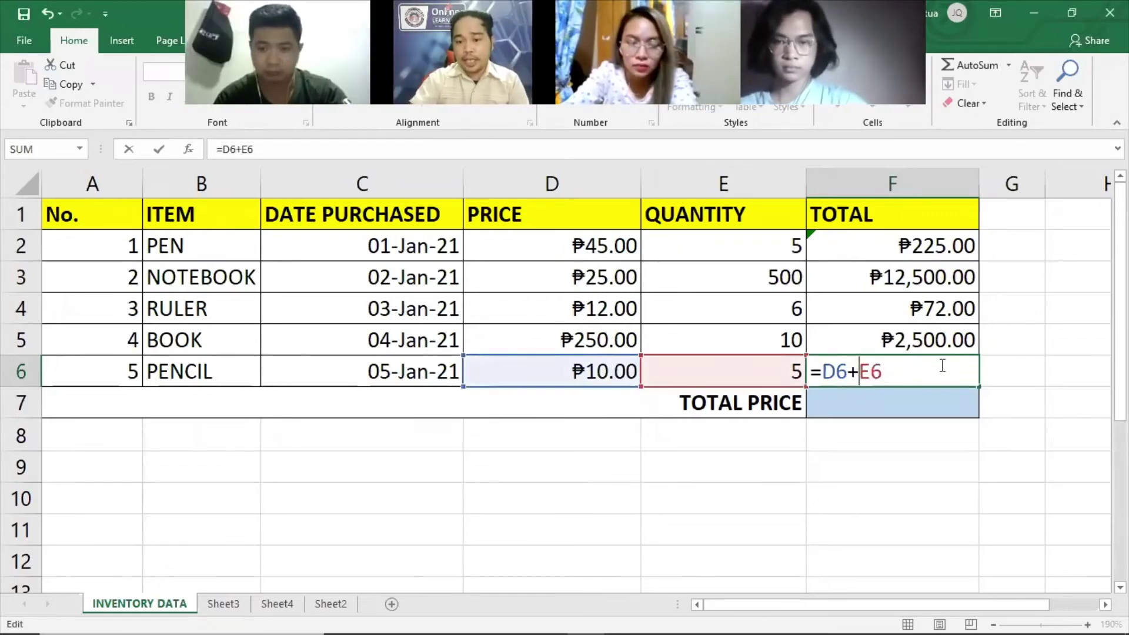
key("BackSpace")
type("_")
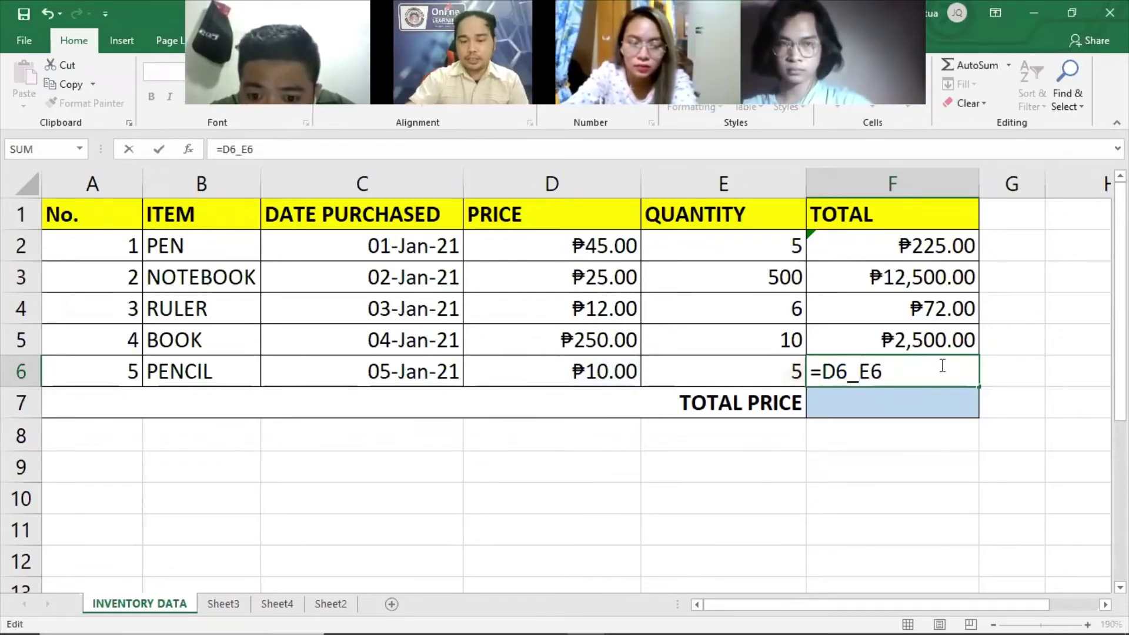
key("BackSpace")
type("-")
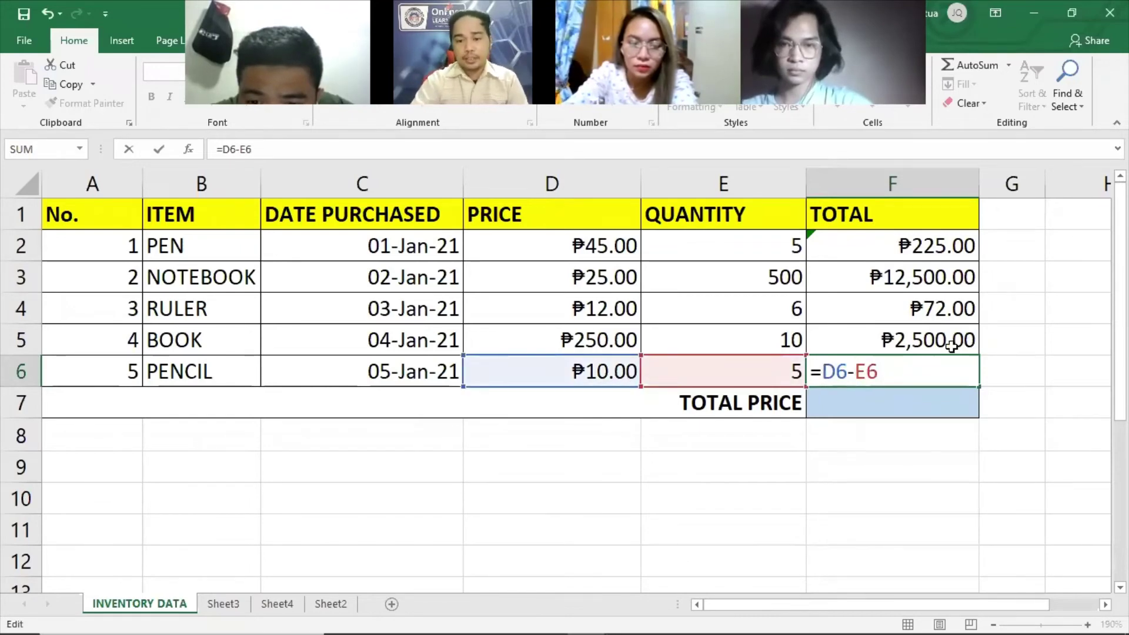
key("BackSpace")
type("*")
key("Return")
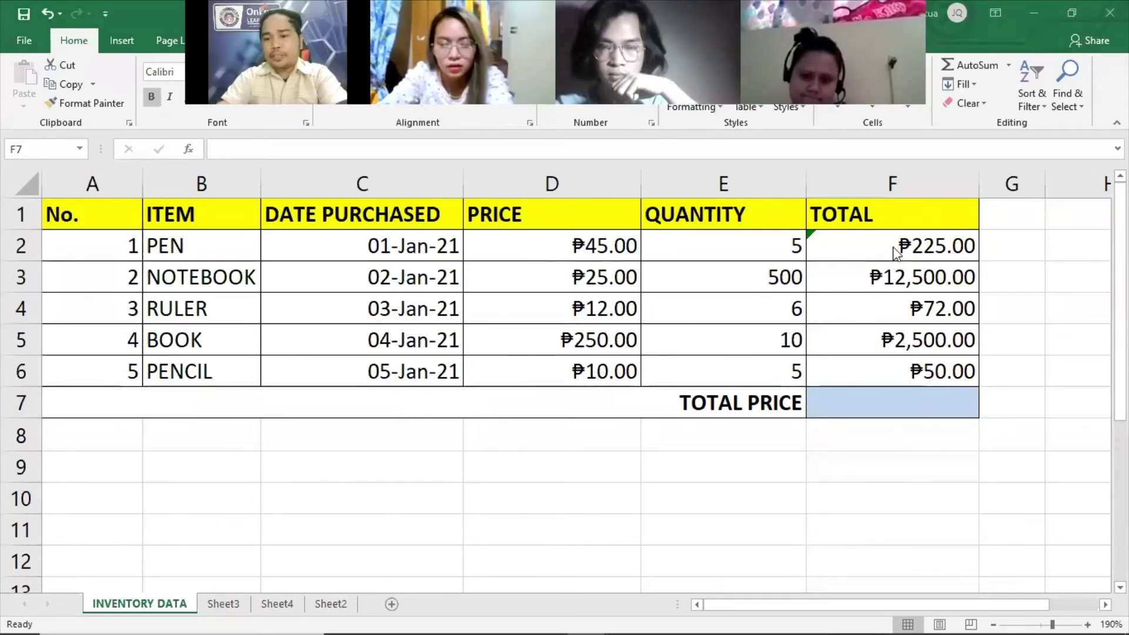
Calculate the total price in F7 by adding the five item totals with the formula =F2+F3+F4+F5+F6.
left_click_drag(885, 245, 894, 362)
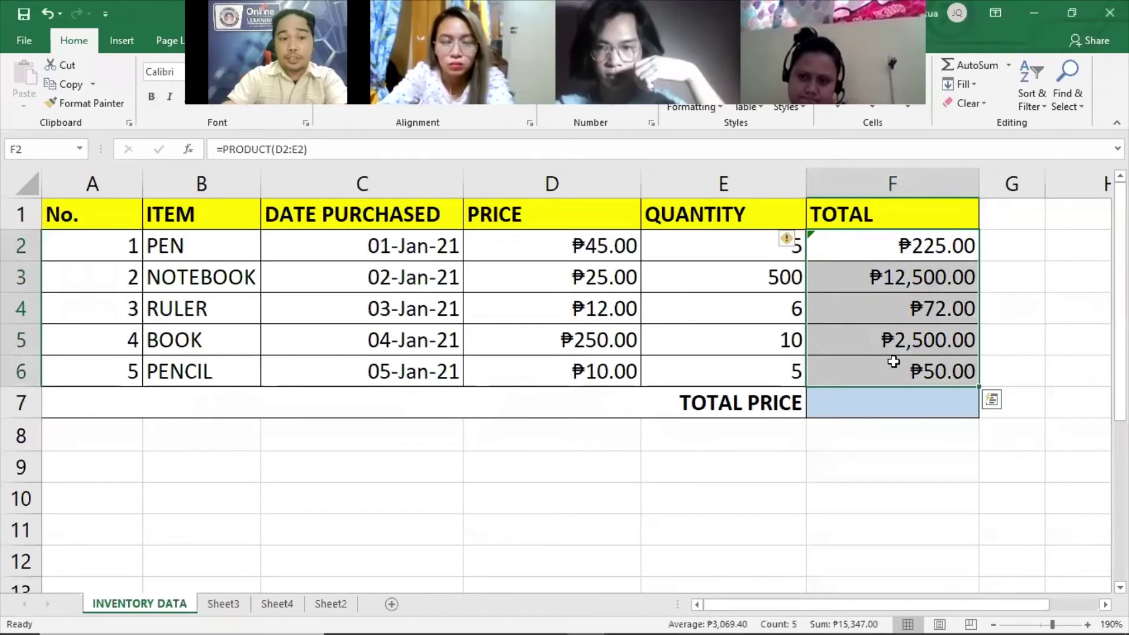
left_click(905, 400)
type("=")
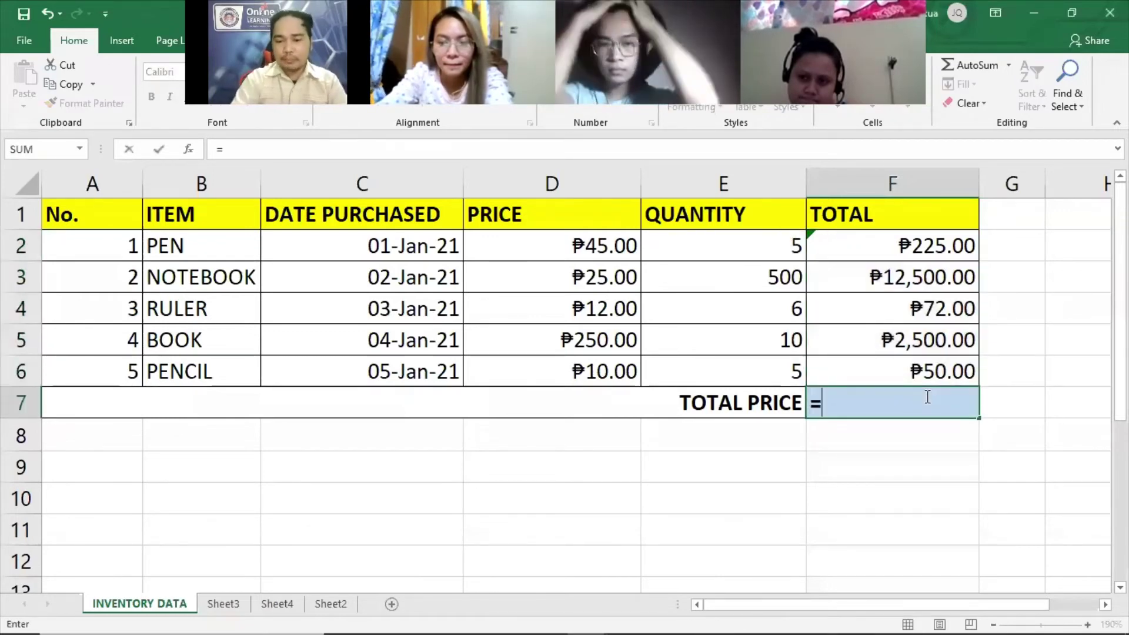
type("F2=")
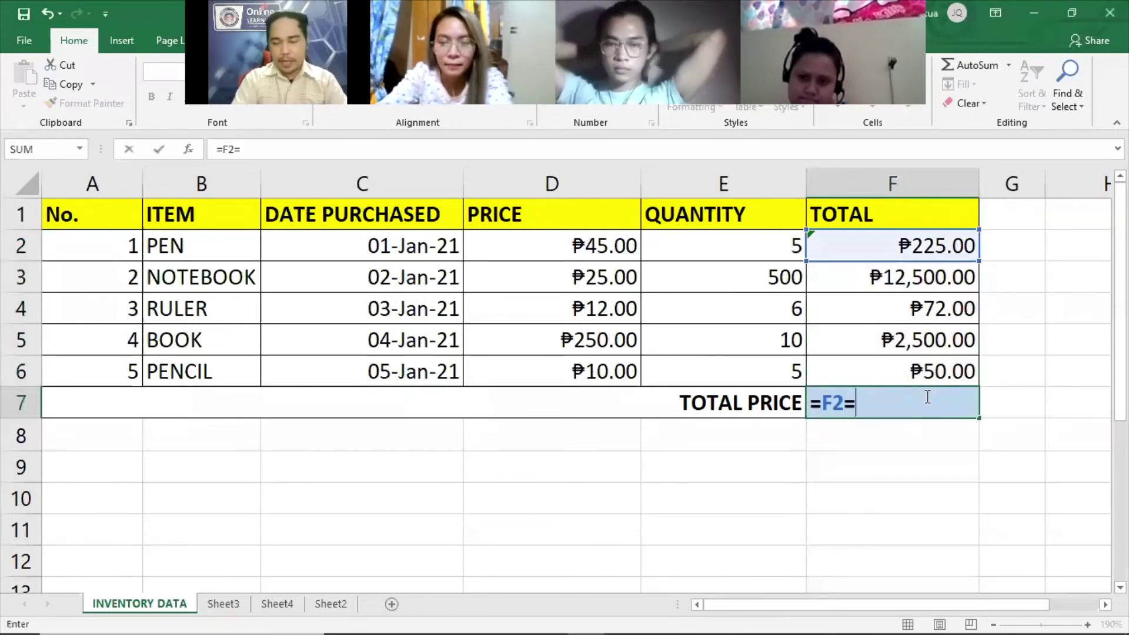
type("F3")
key("BackSpace")
key("BackSpace")
key("BackSpace")
type("+")
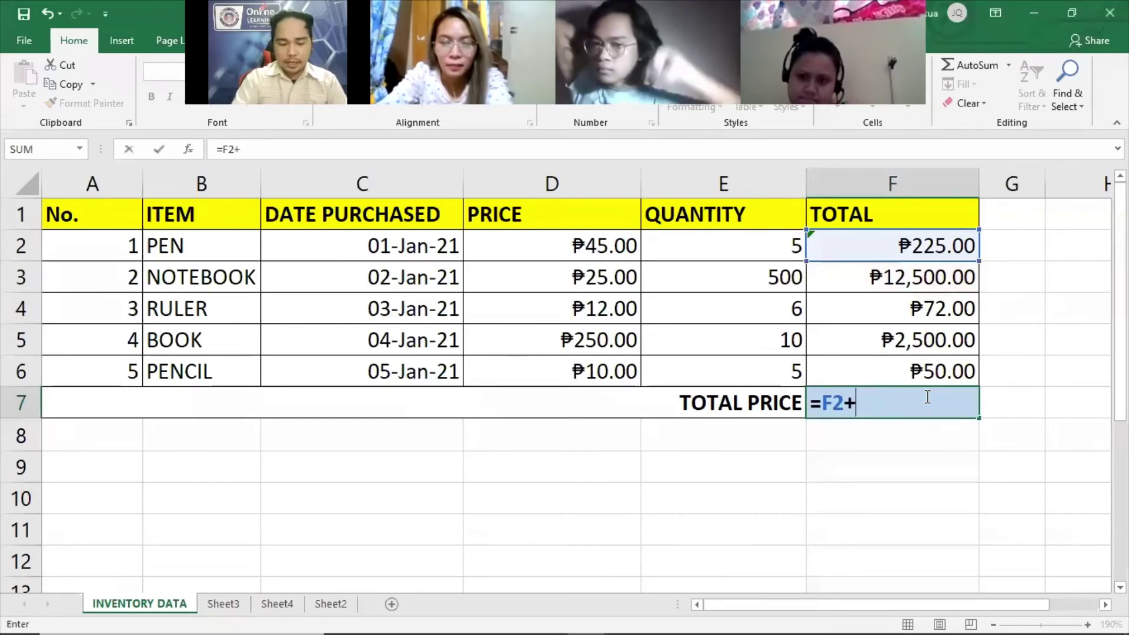
type("F3+")
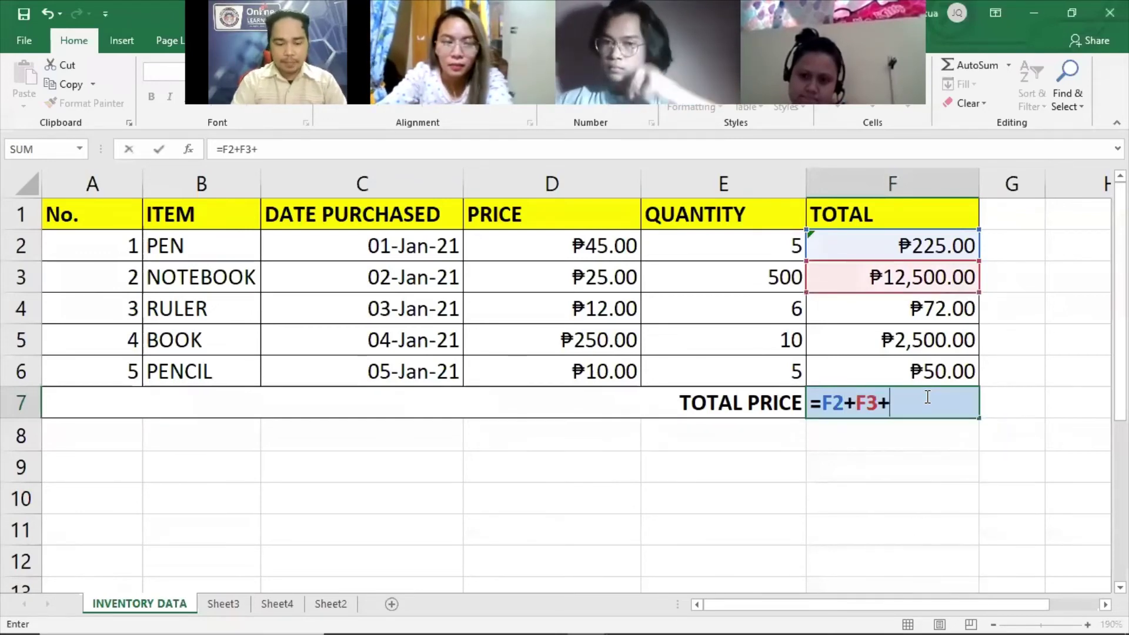
type("F4+F5+F6")
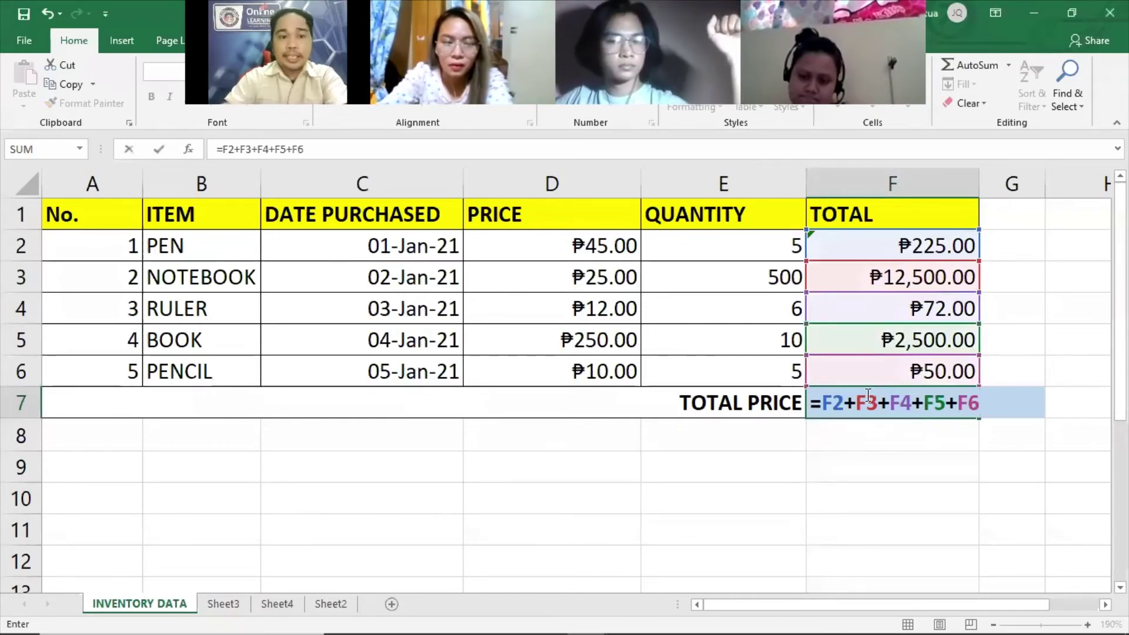
left_click_drag(824, 405, 974, 405)
left_click(934, 398)
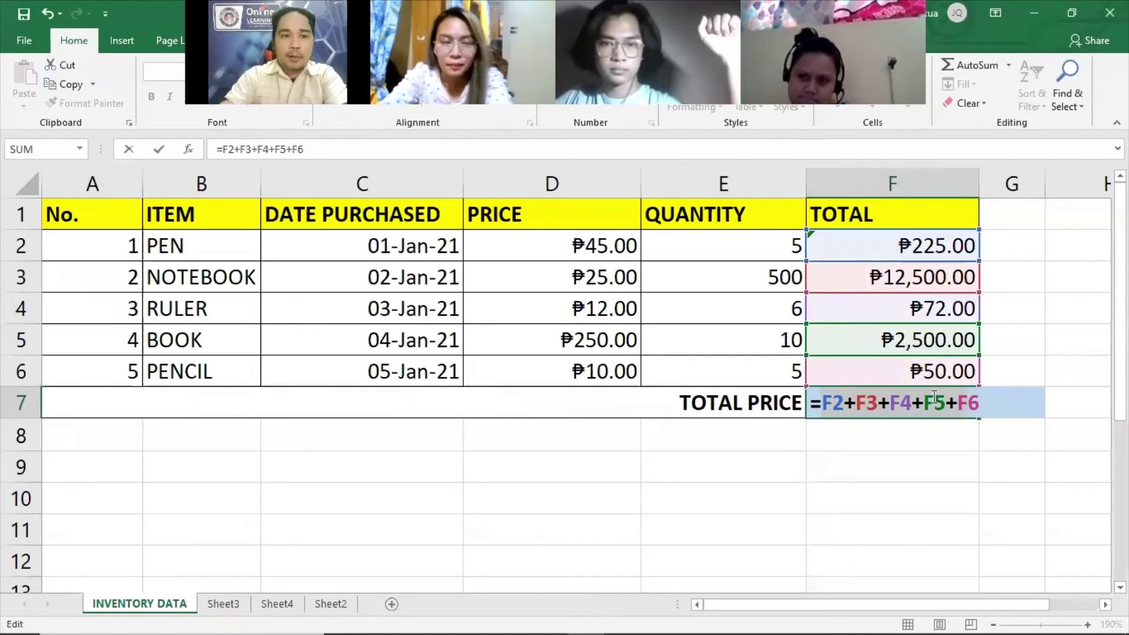
left_click(990, 403)
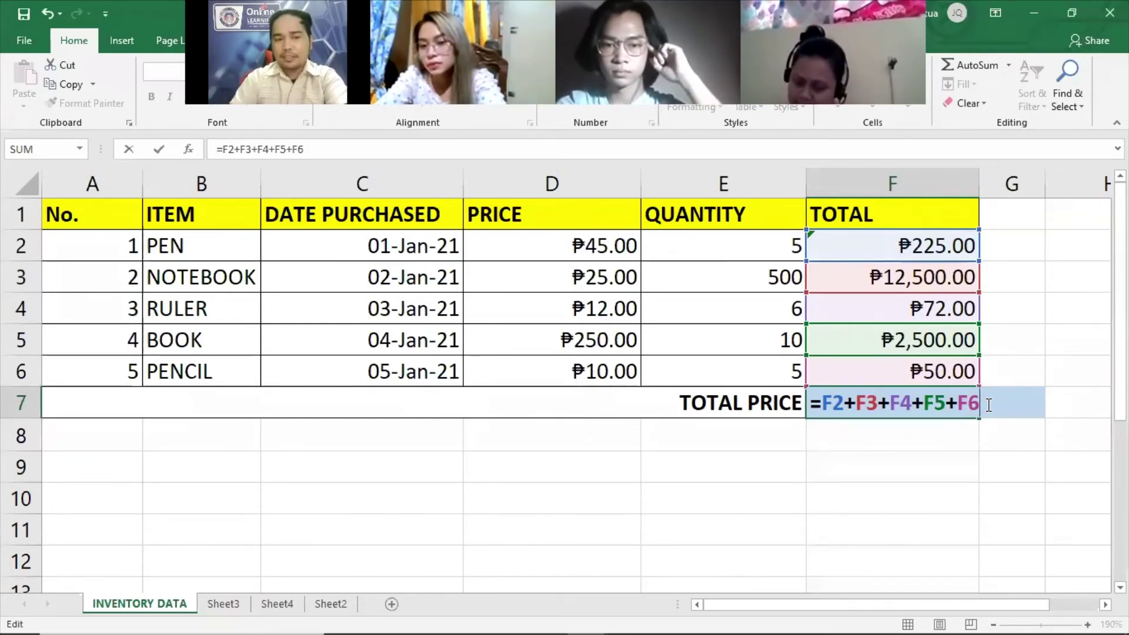
key("Return")
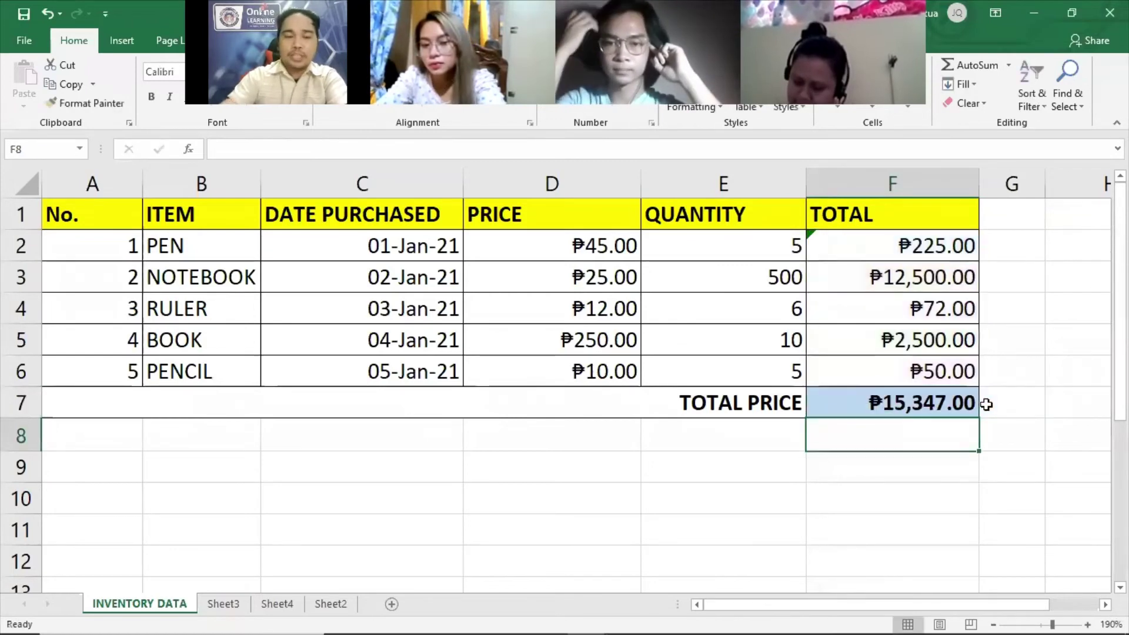
Overwrite the total price formula in F7 with a SUM function taking the item totals F2:F6 as its range.
left_click(936, 402)
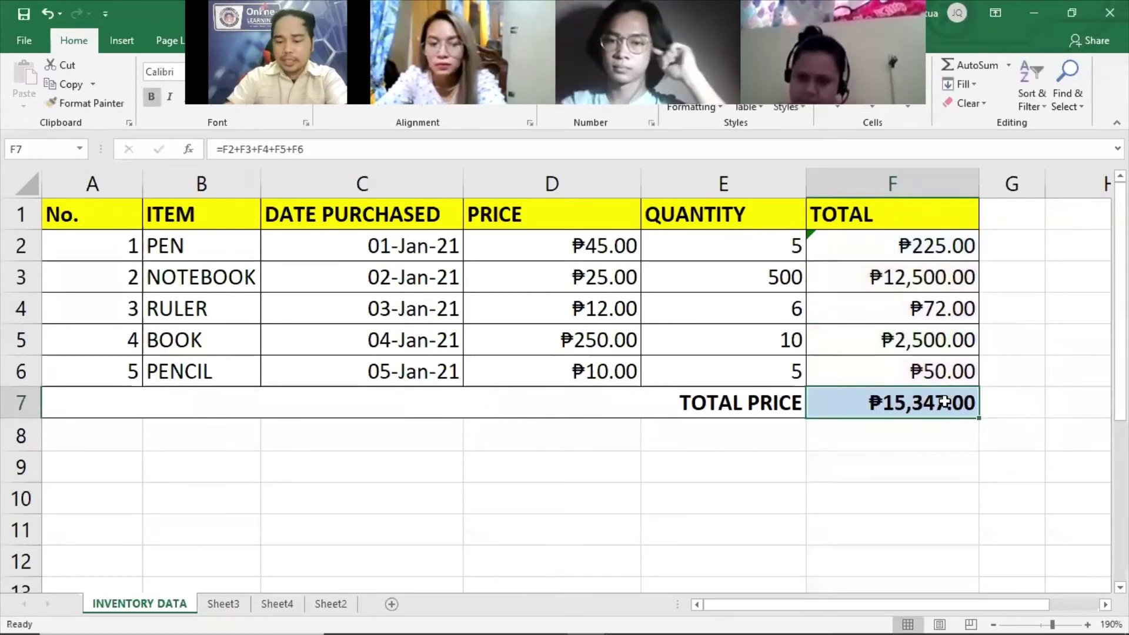
type("=")
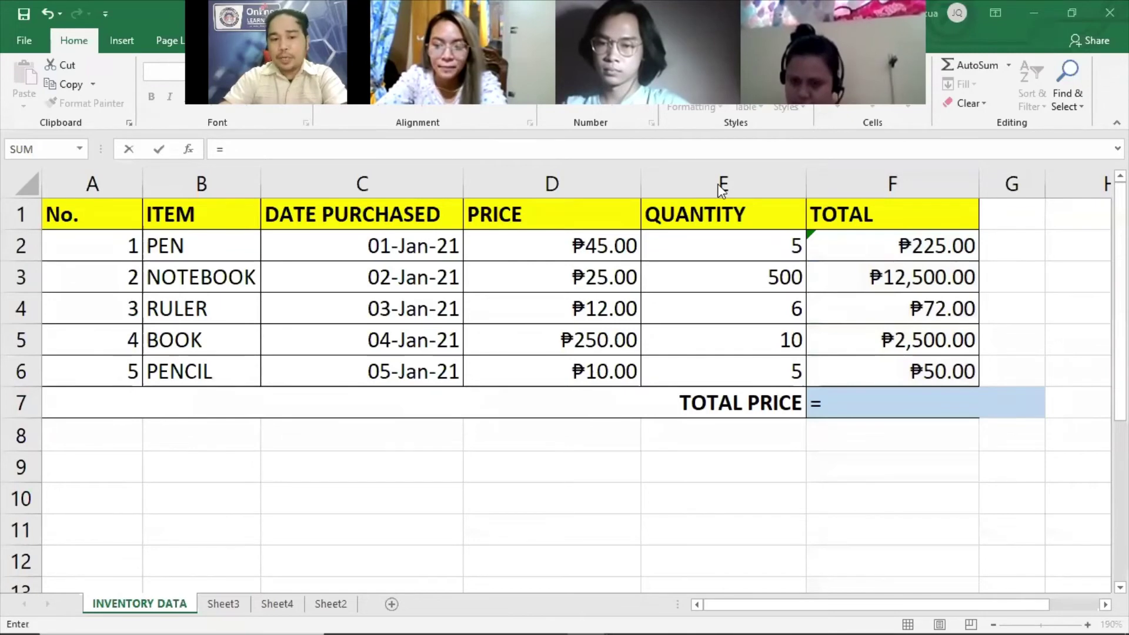
type("SUM")
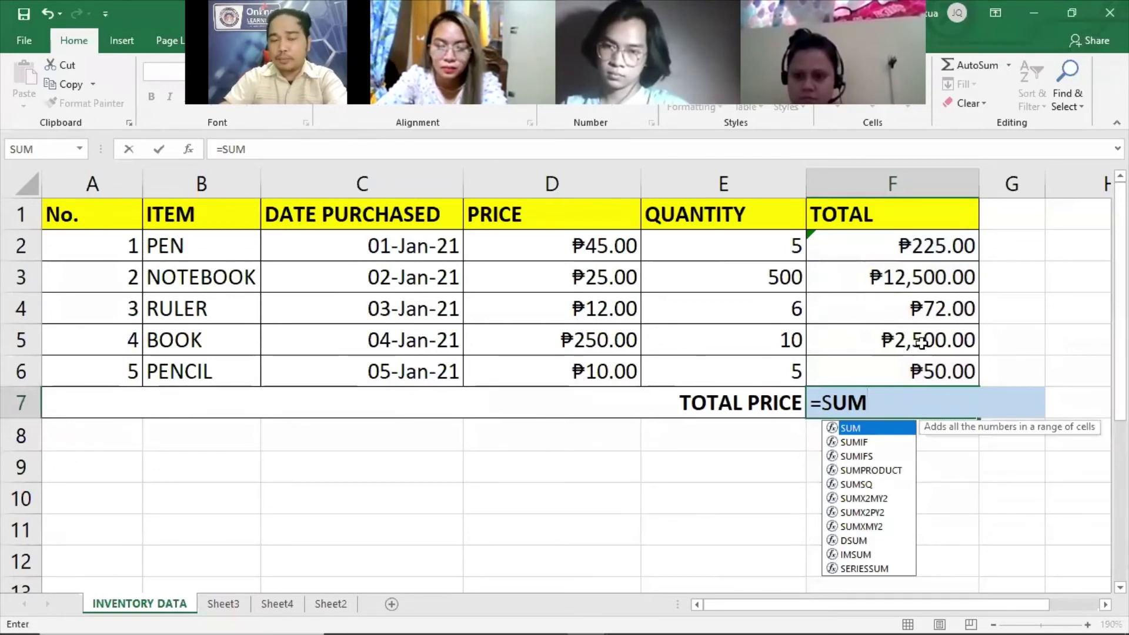
left_click(876, 404)
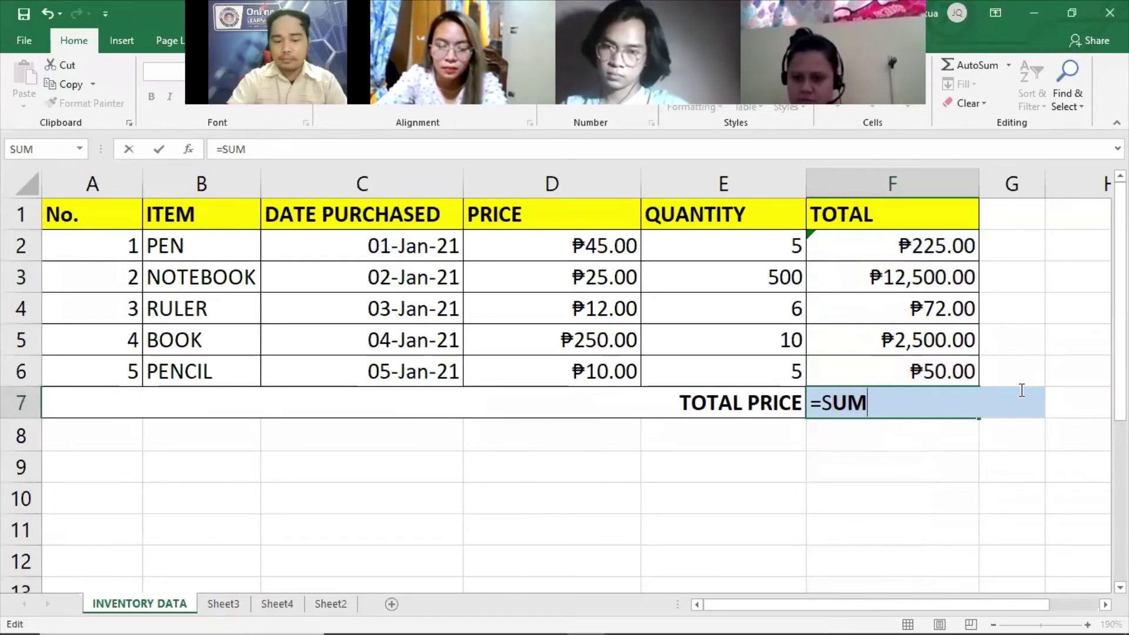
type("(")
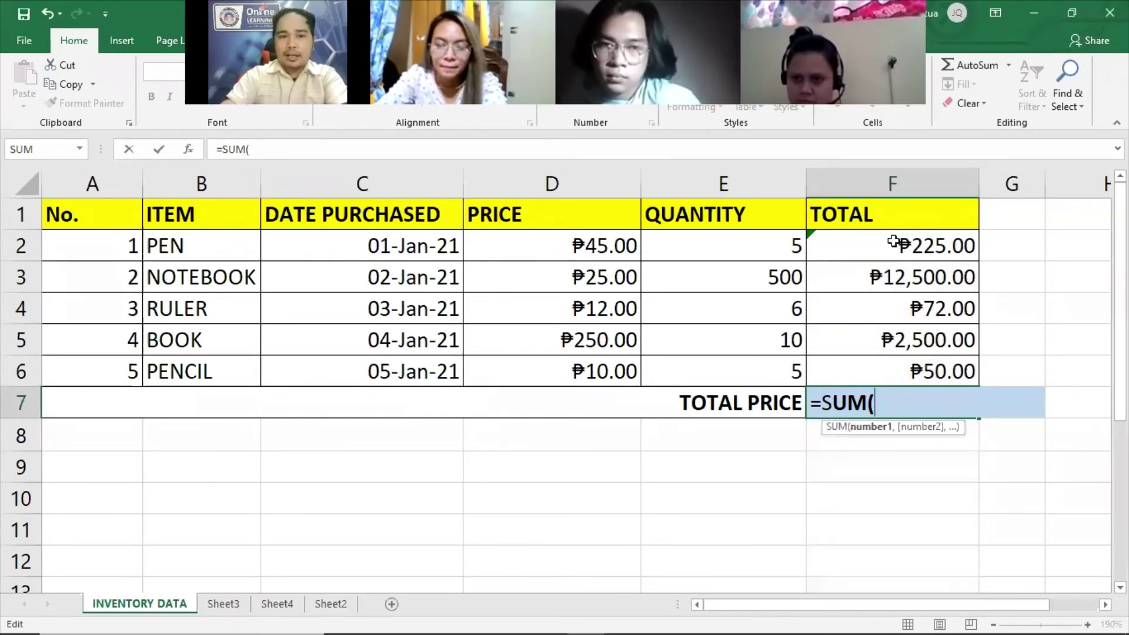
left_click_drag(894, 241, 902, 368)
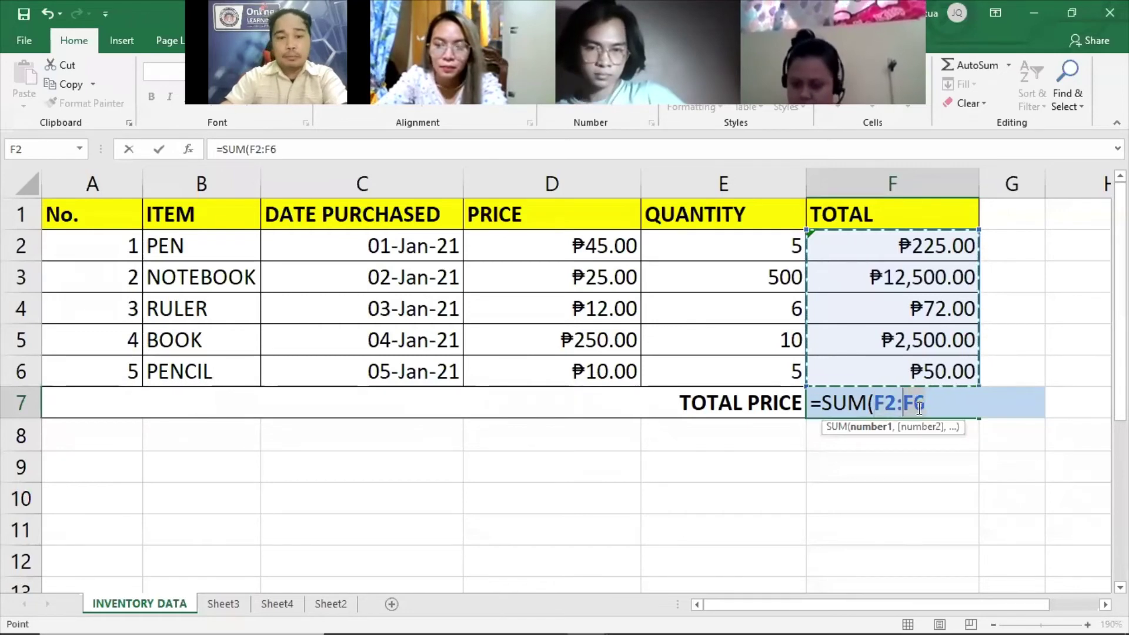
Select the item totals again as the range of the SUM function in F7 and complete the formula as =SUM(F2:F6).
left_click(886, 410)
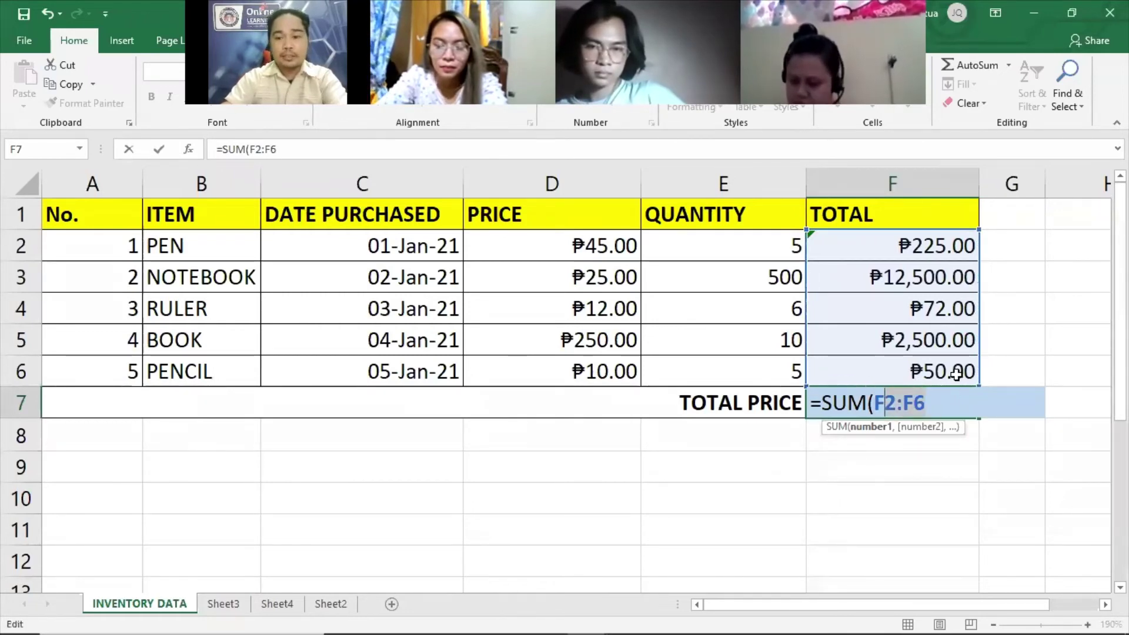
type("2:F5")
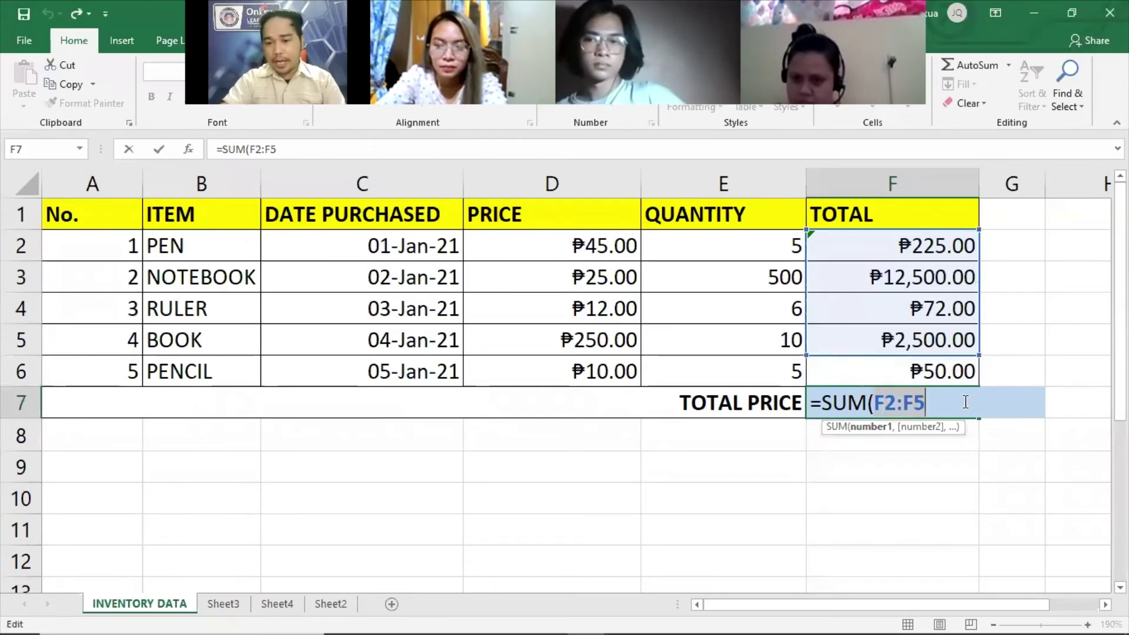
key("BackSpace")
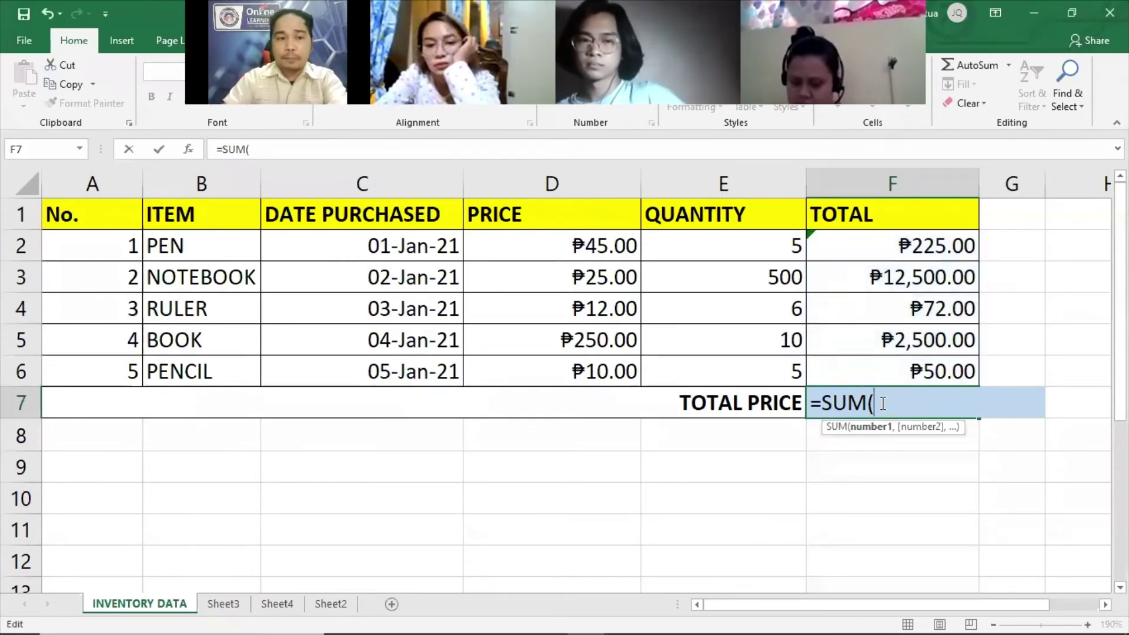
left_click(896, 241)
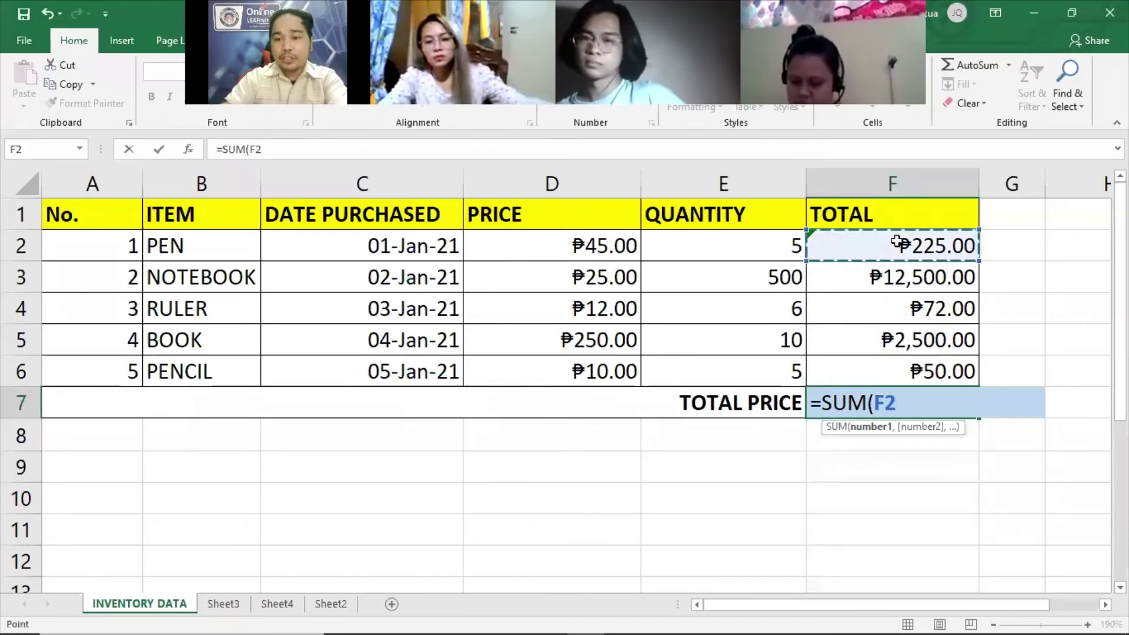
left_click_drag(891, 241, 902, 361)
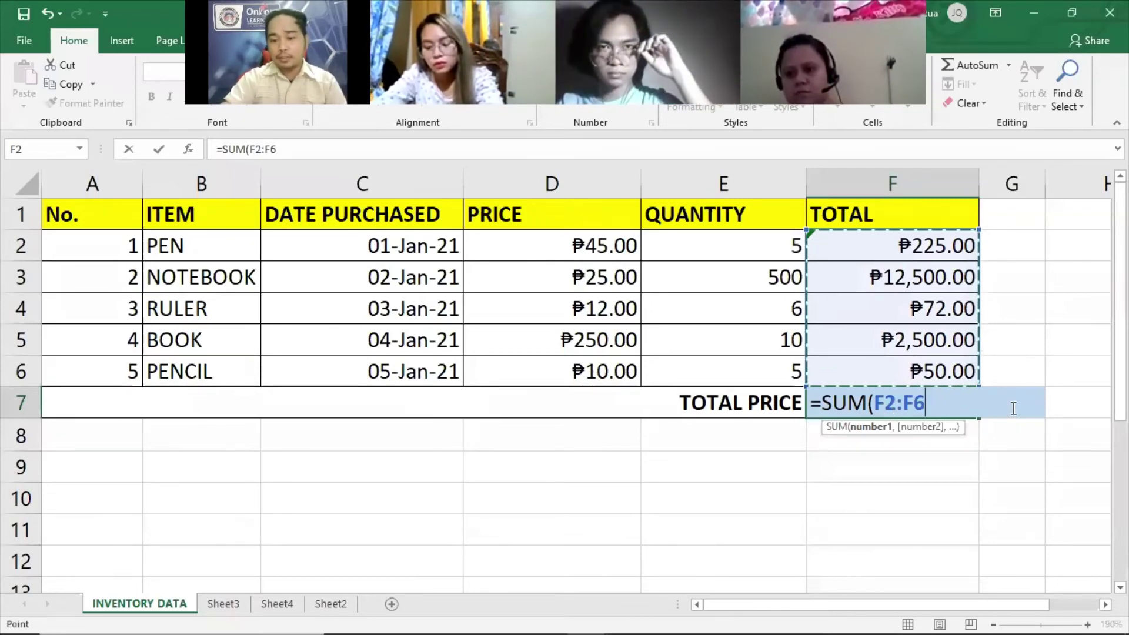
type(")")
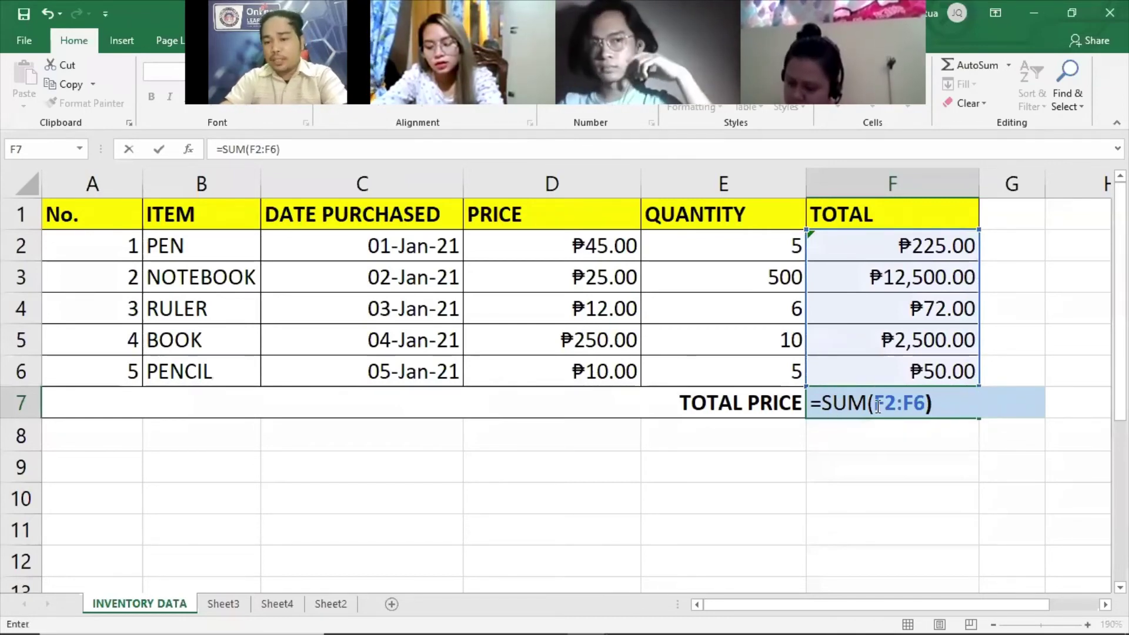
left_click_drag(874, 404, 910, 406)
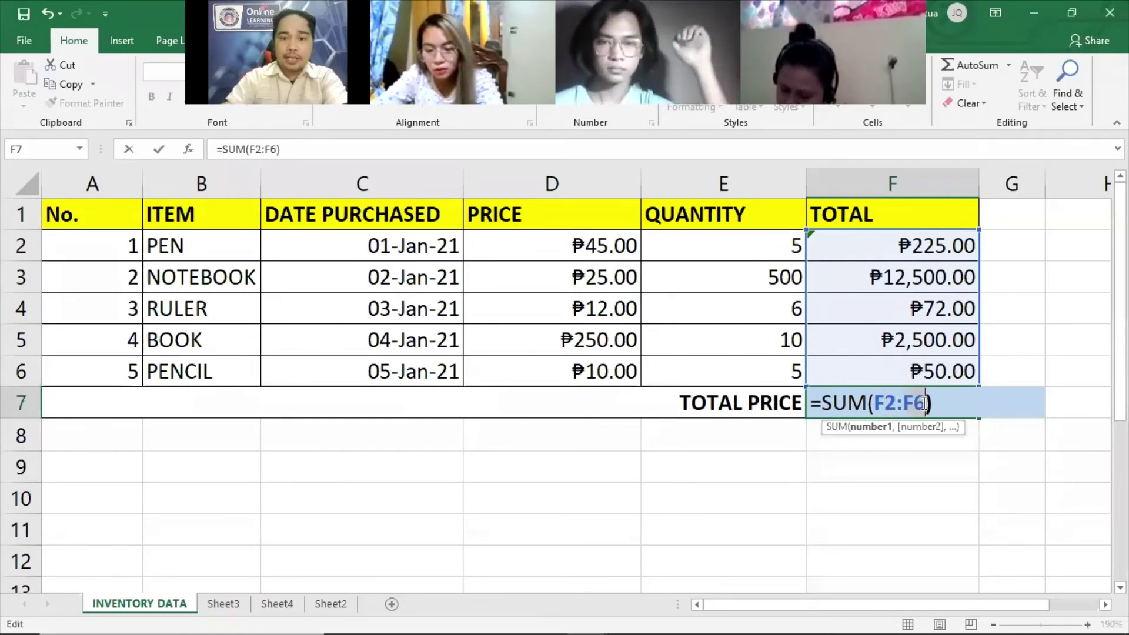
left_click(974, 402)
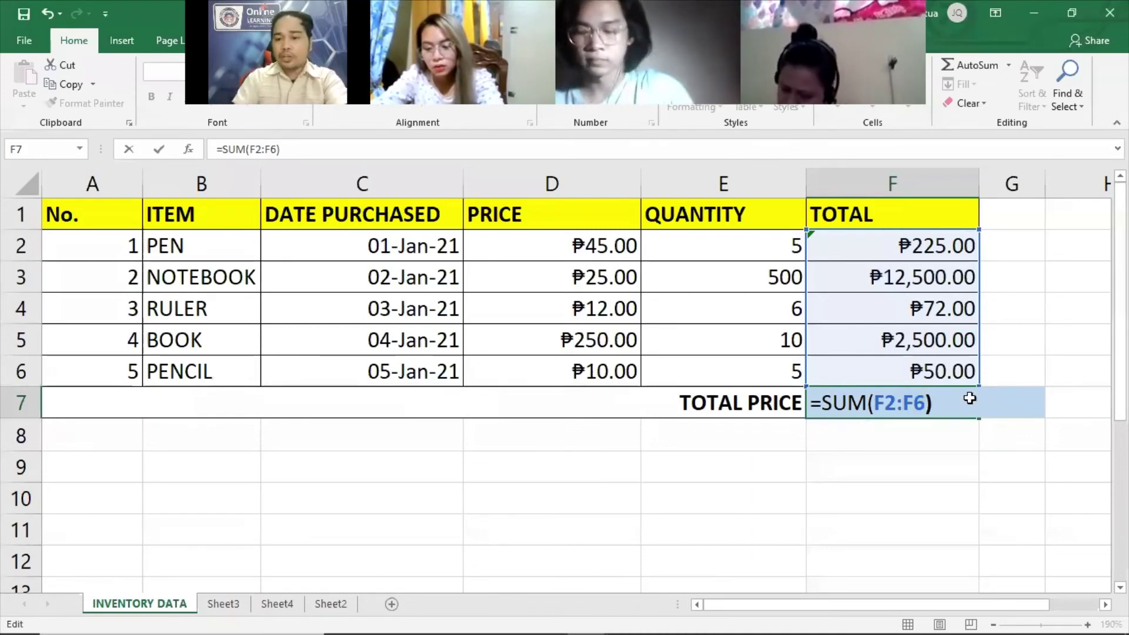
key("Return")
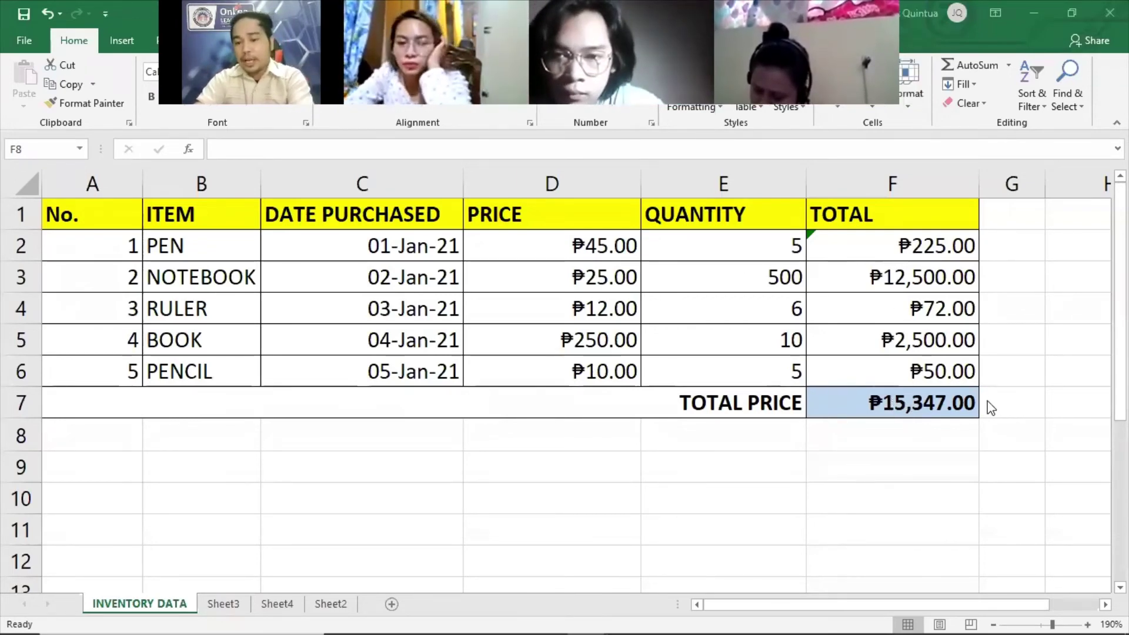
Clear the total price formula in F7 and use AutoSum to total the item totals F2:F6 in that cell instead.
double_click(917, 406)
key("BackSpace")
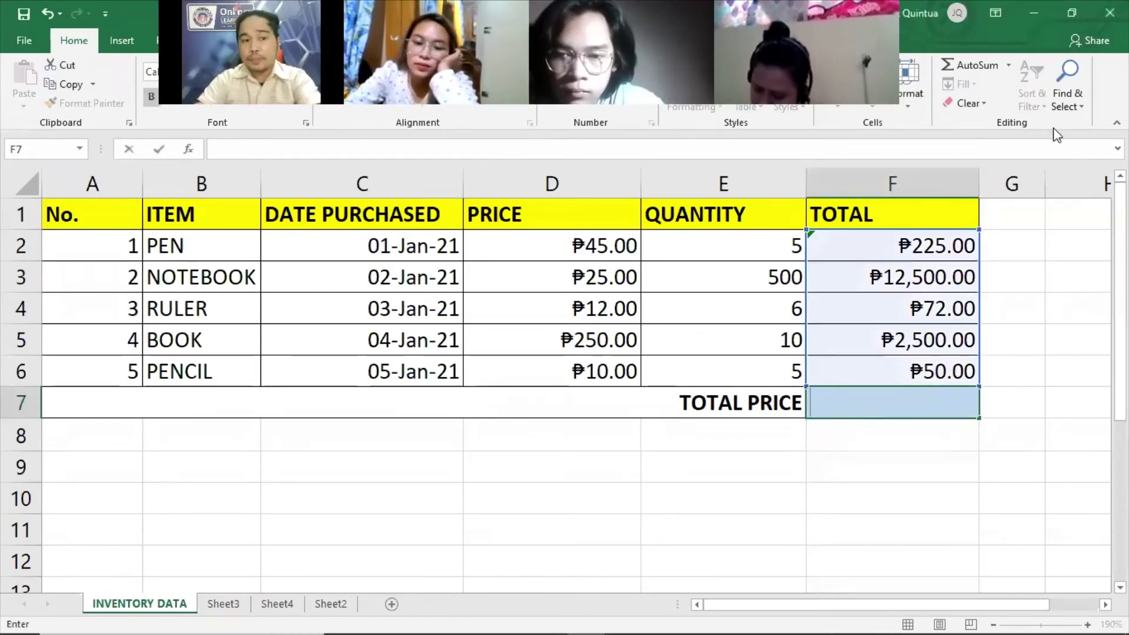
left_click(1009, 66)
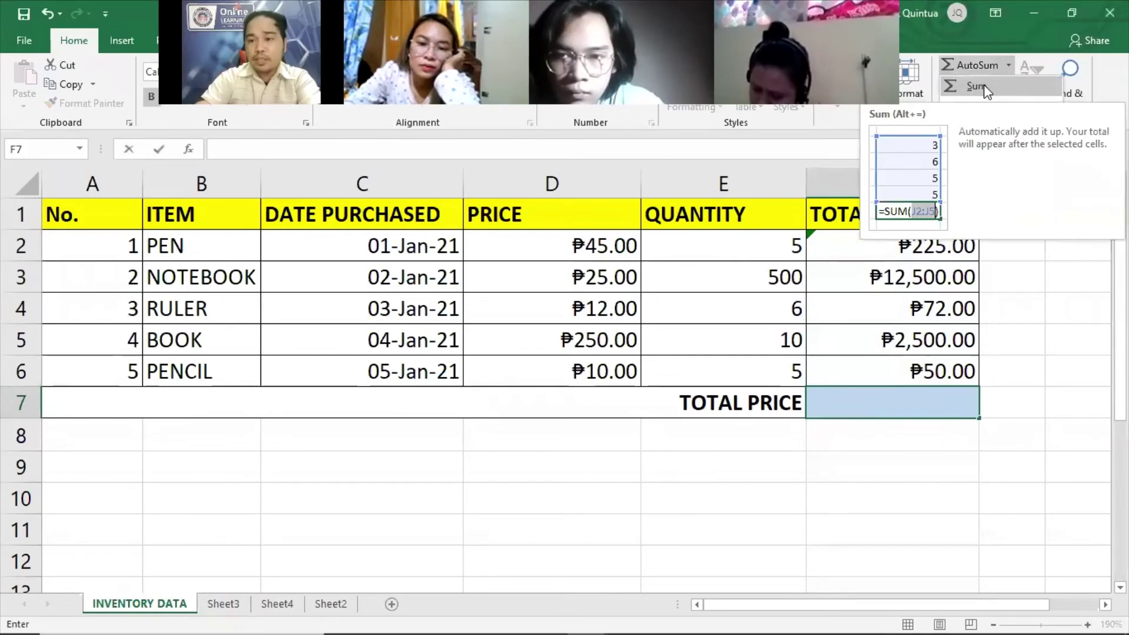
key("Escape")
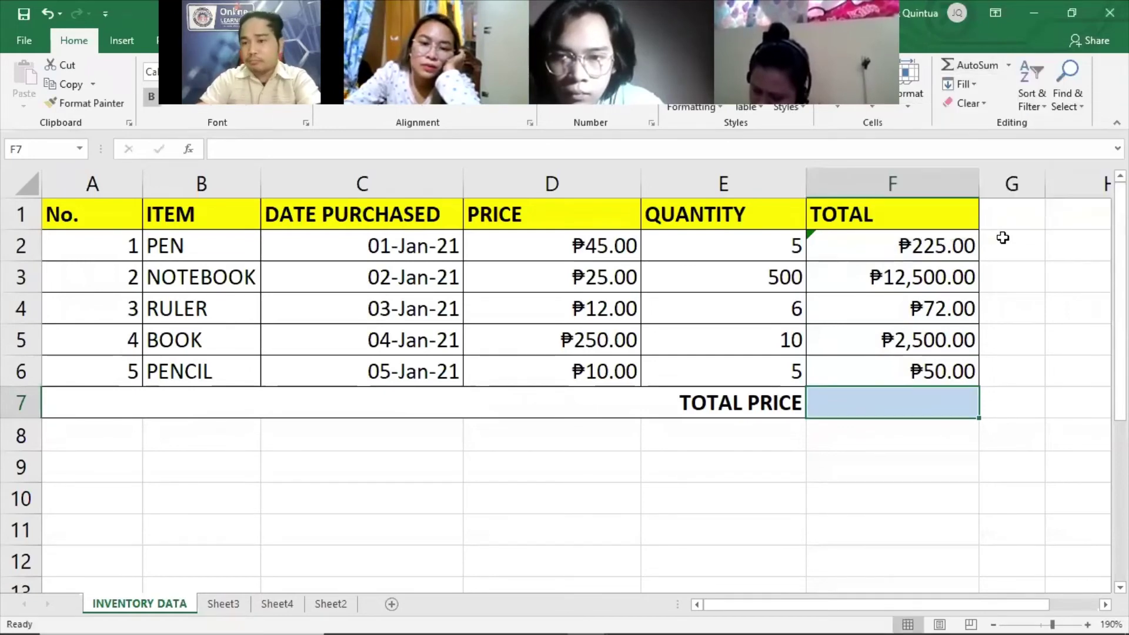
left_click(988, 70)
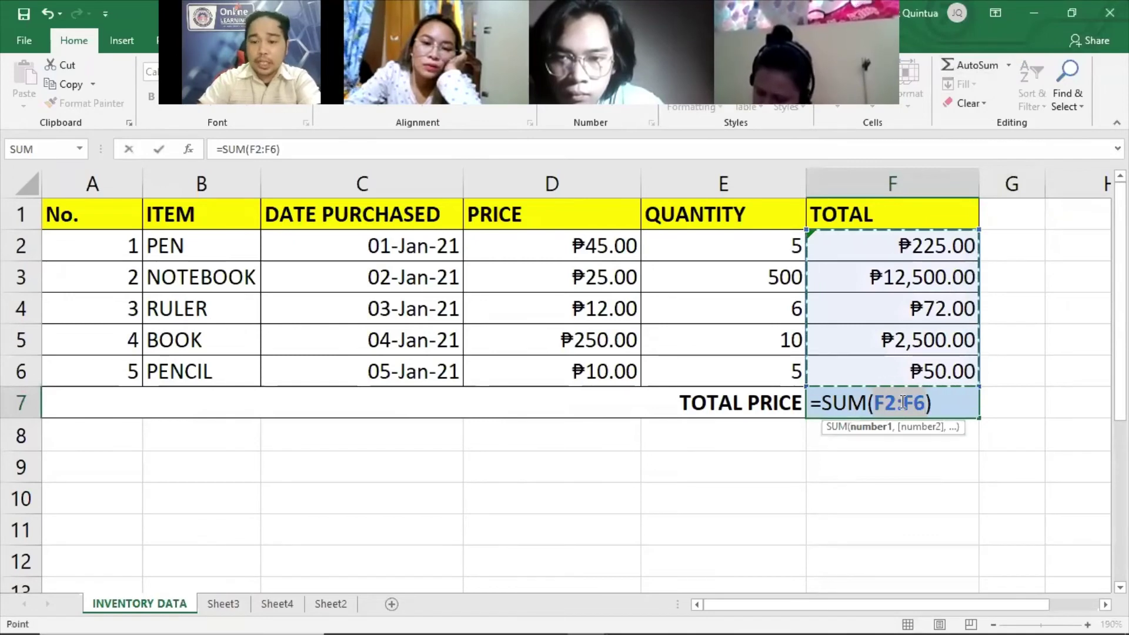
left_click(946, 404)
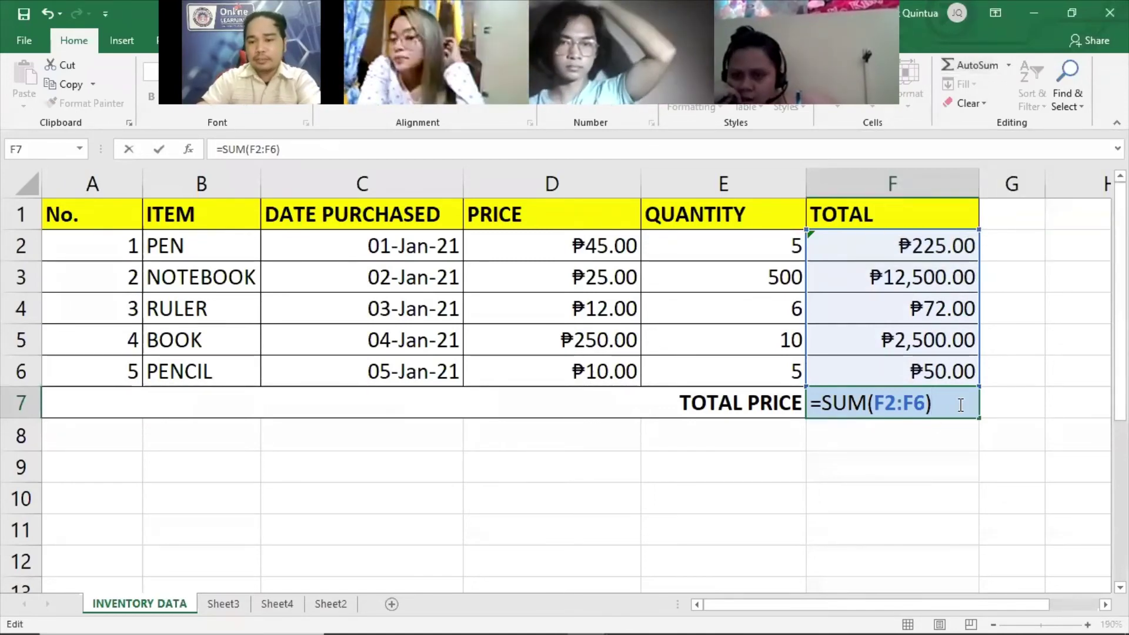
key("Return")
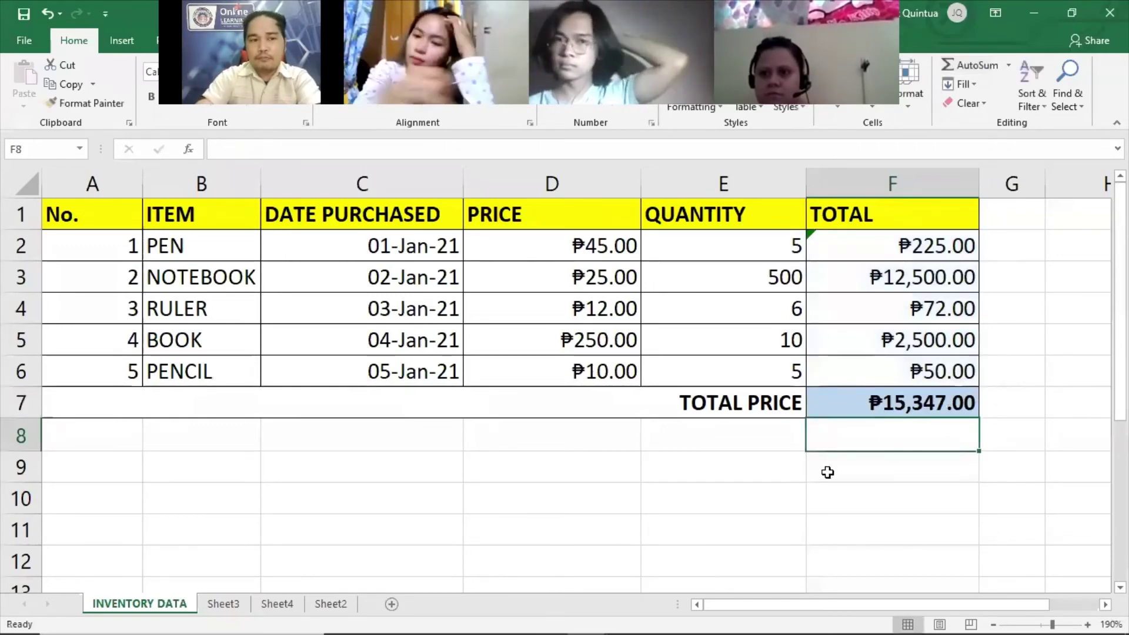
Enter the label AVERAGE PRICE in E8, directly below the TOTAL PRICE label.
left_click(746, 443)
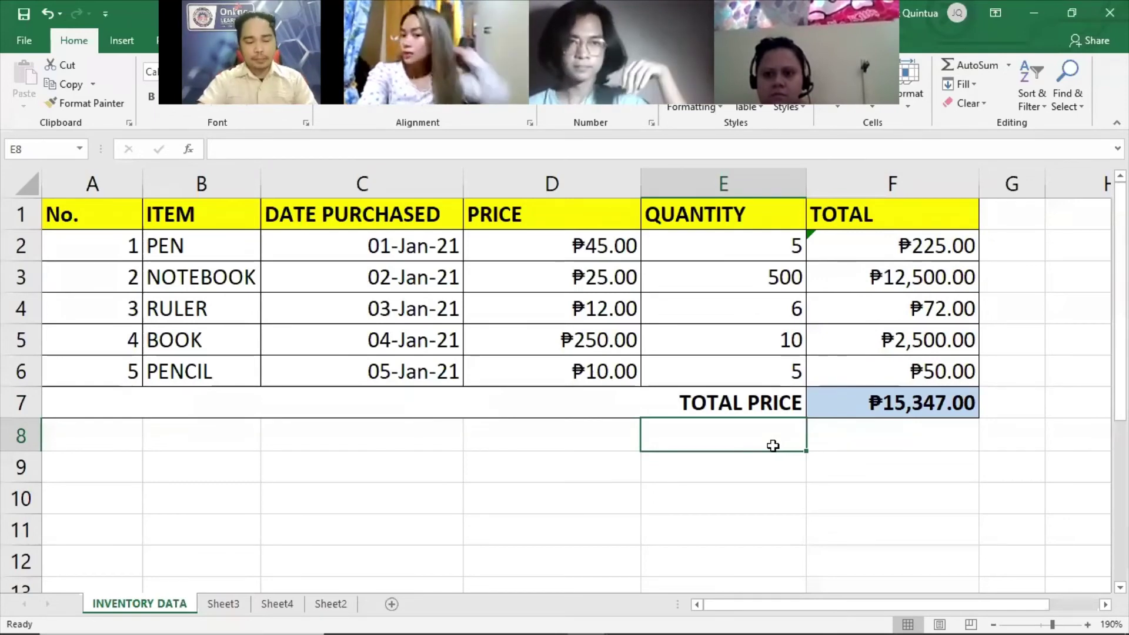
type("AVERAGE")
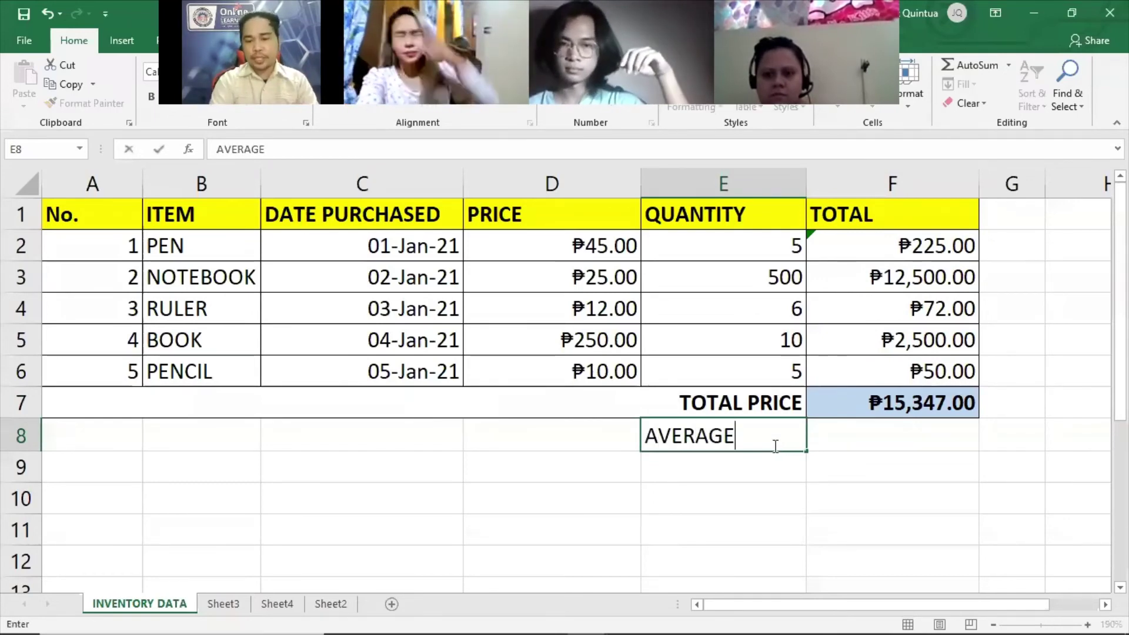
type(" PRICE")
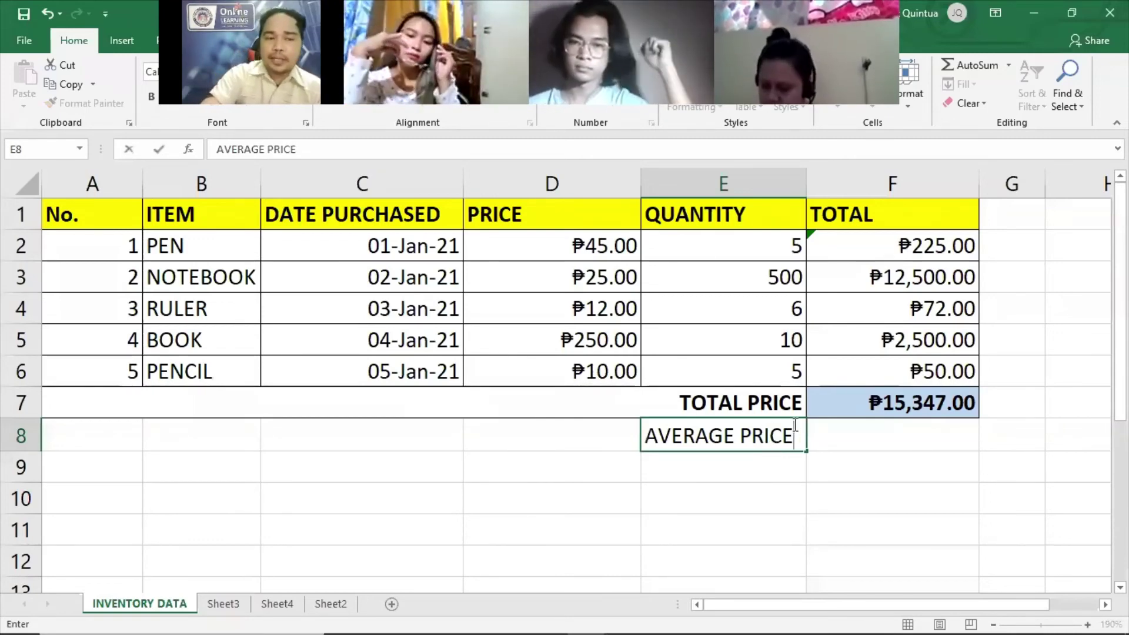
key("Tab")
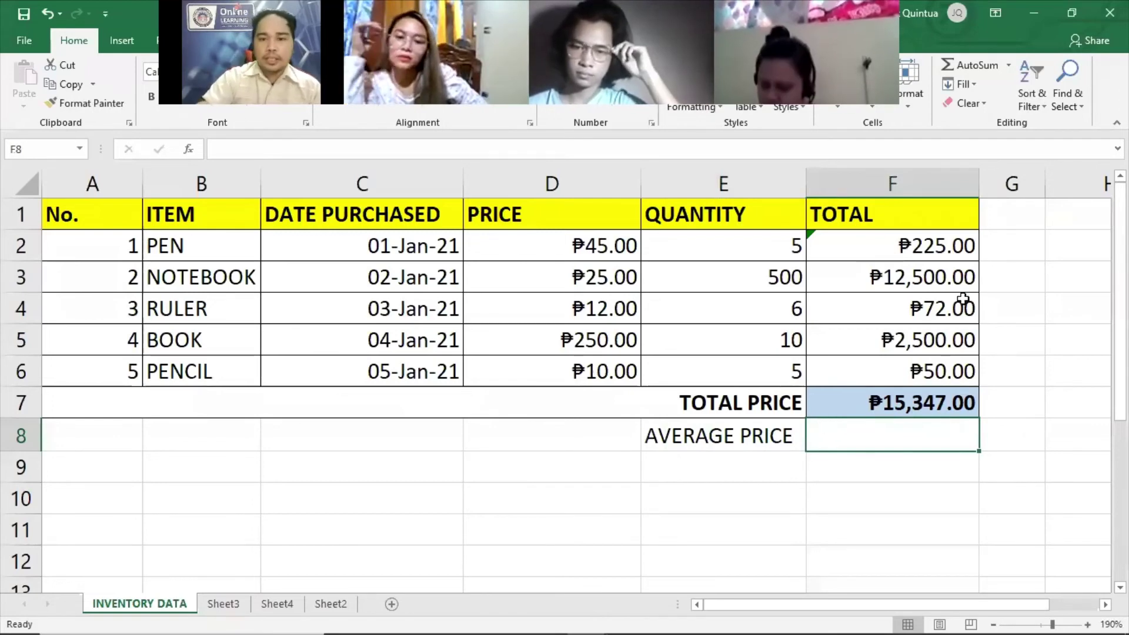
Calculate the average of the five item totals in F8 with the formula =AVERAGE(F2:F6).
left_click_drag(920, 240, 926, 370)
left_click(896, 440)
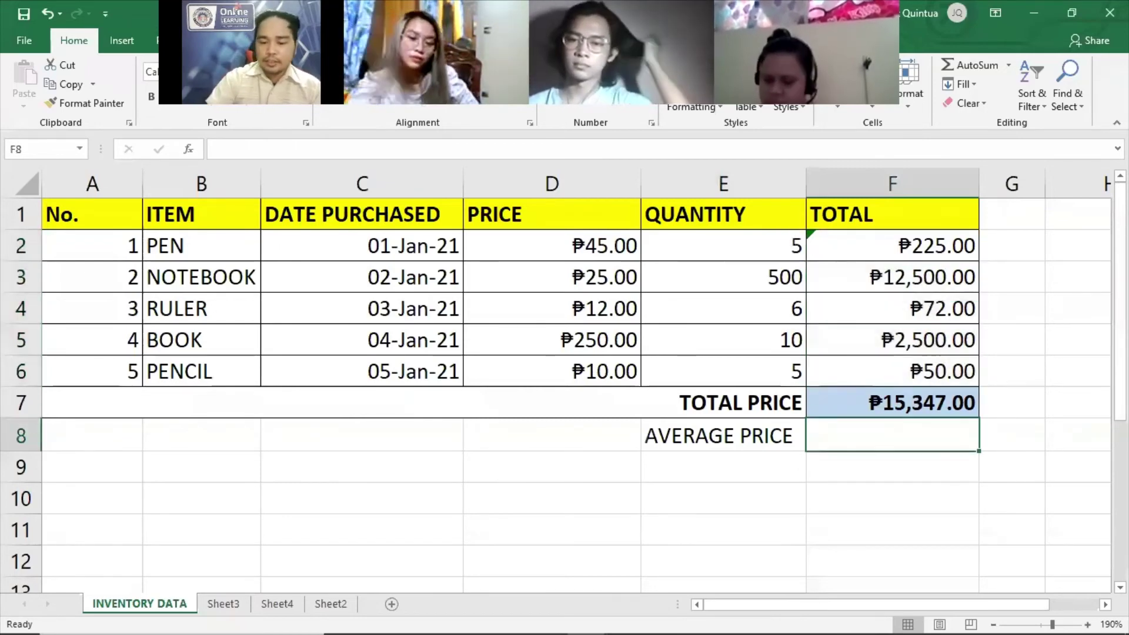
type("=A")
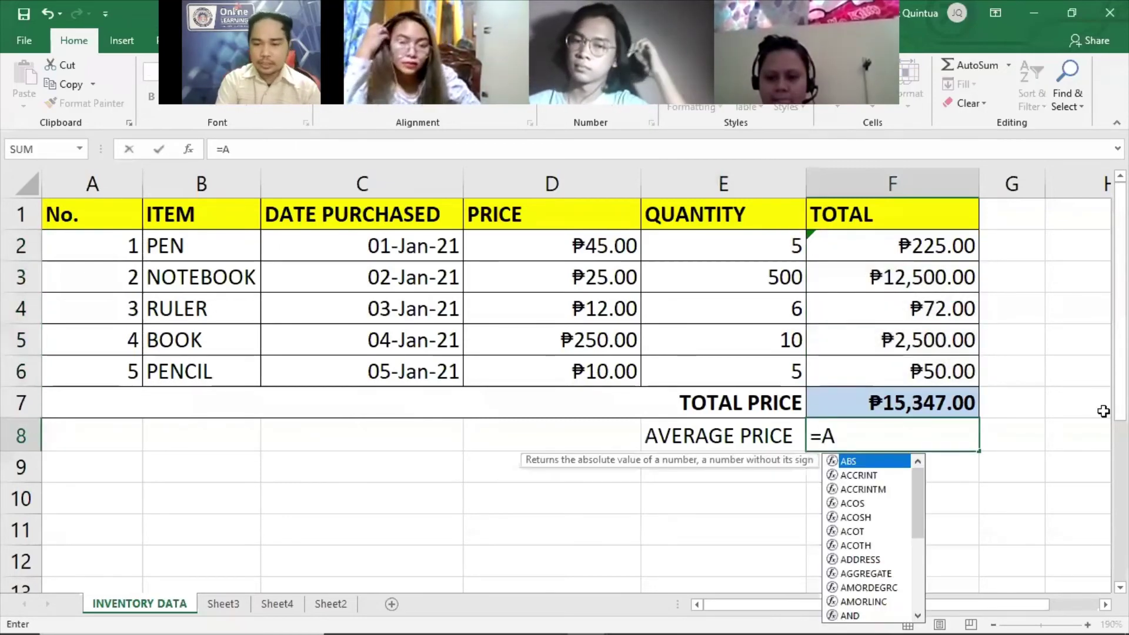
type("ERAGE")
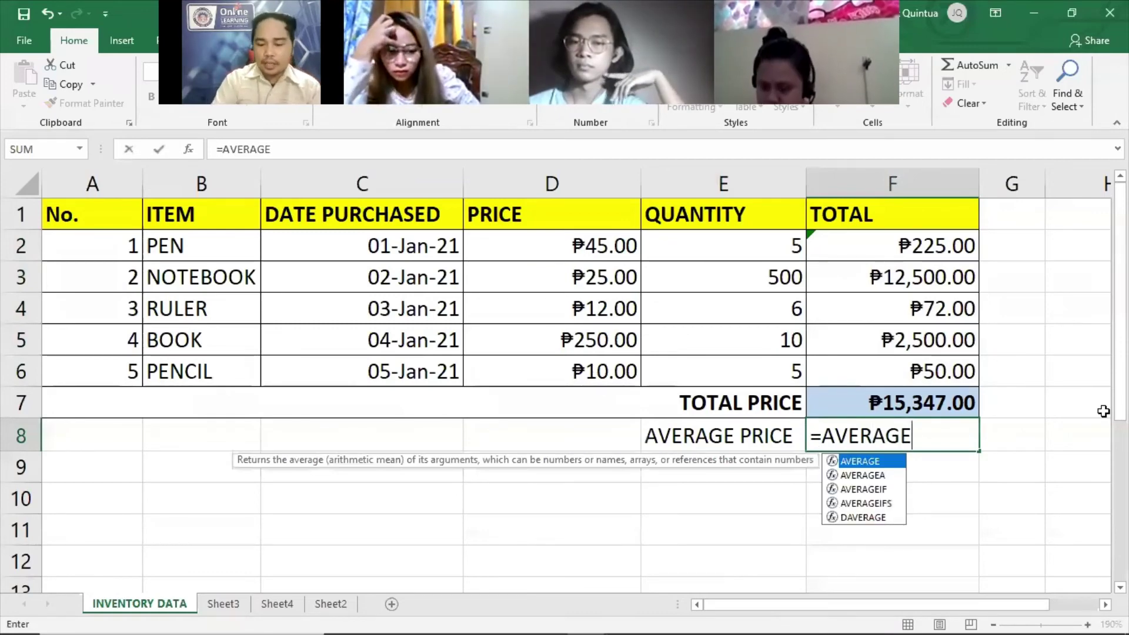
type("(")
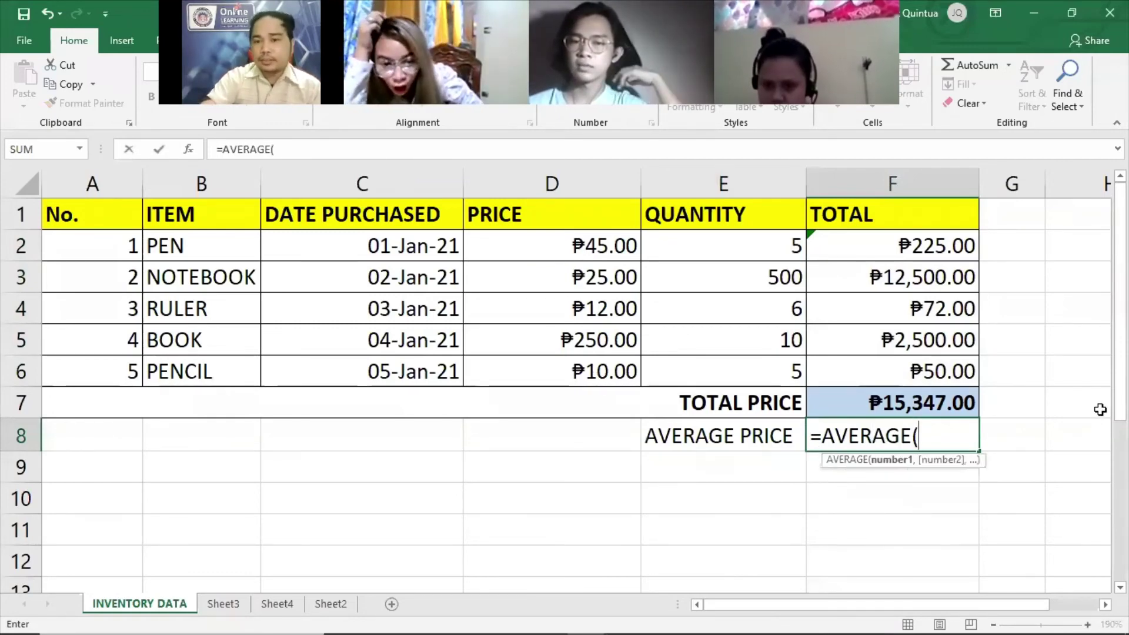
left_click_drag(894, 245, 890, 360)
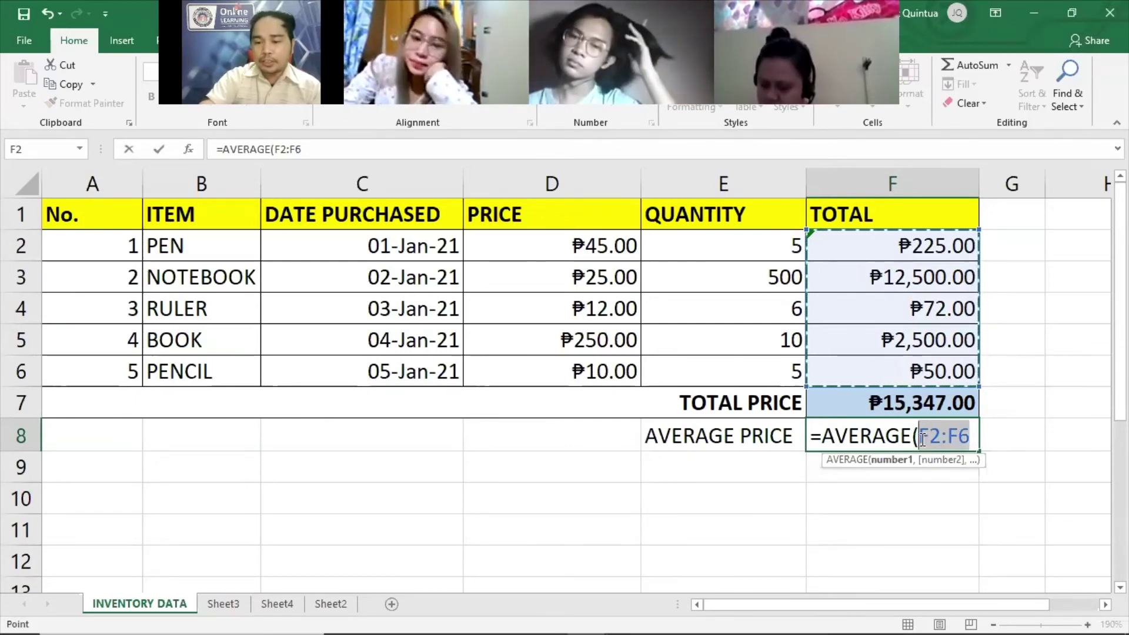
left_click(973, 437)
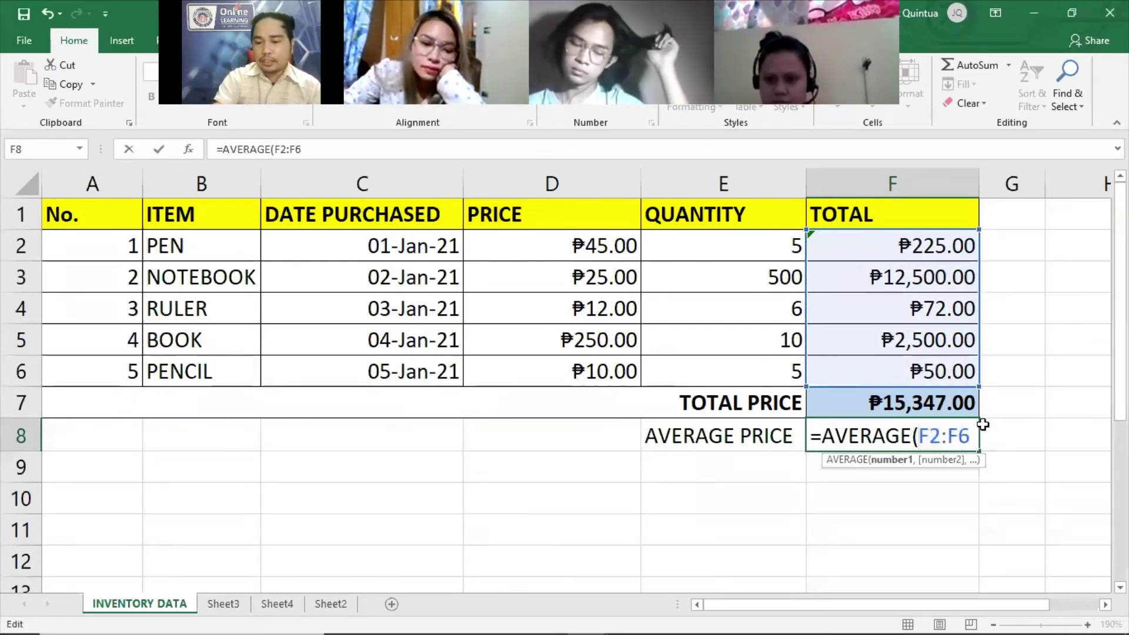
type(")")
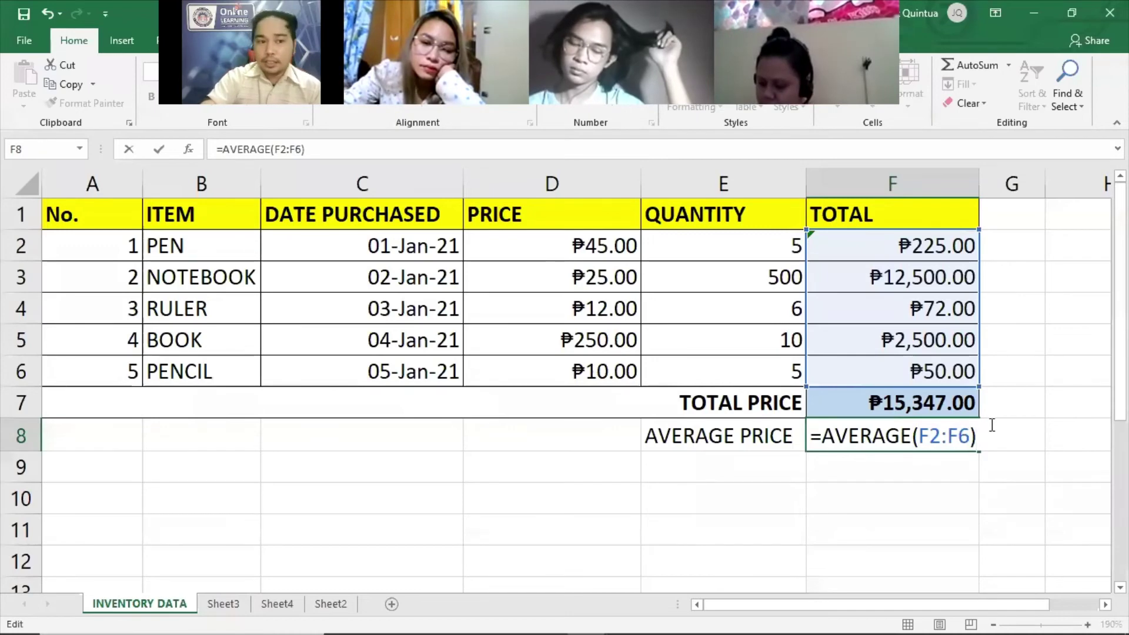
left_click_drag(828, 440, 971, 437)
left_click(975, 437)
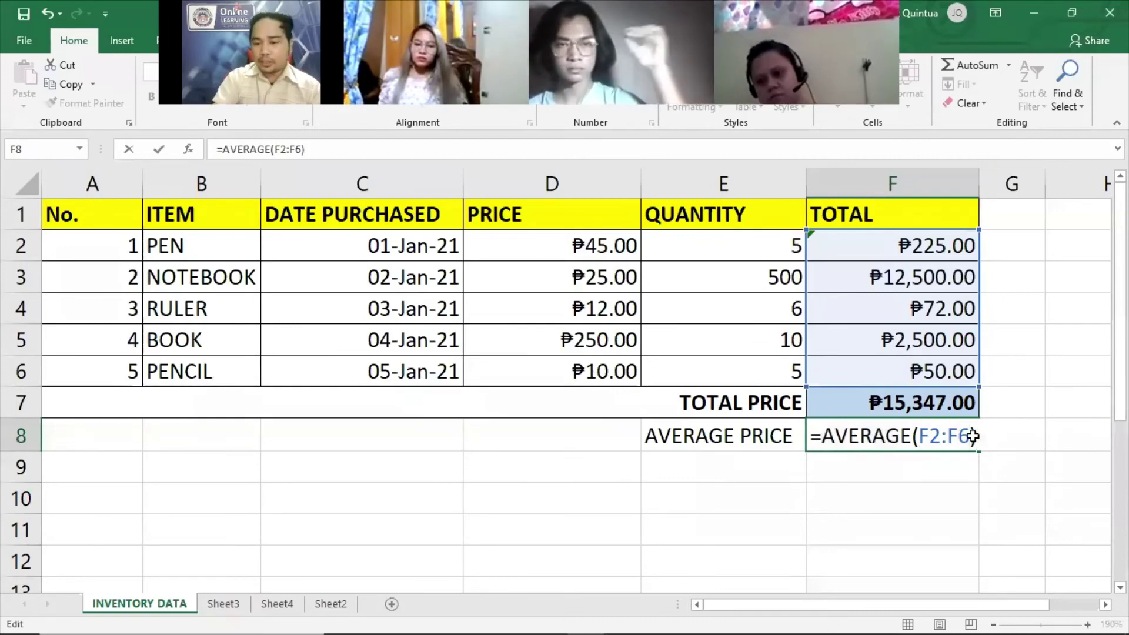
key("Return")
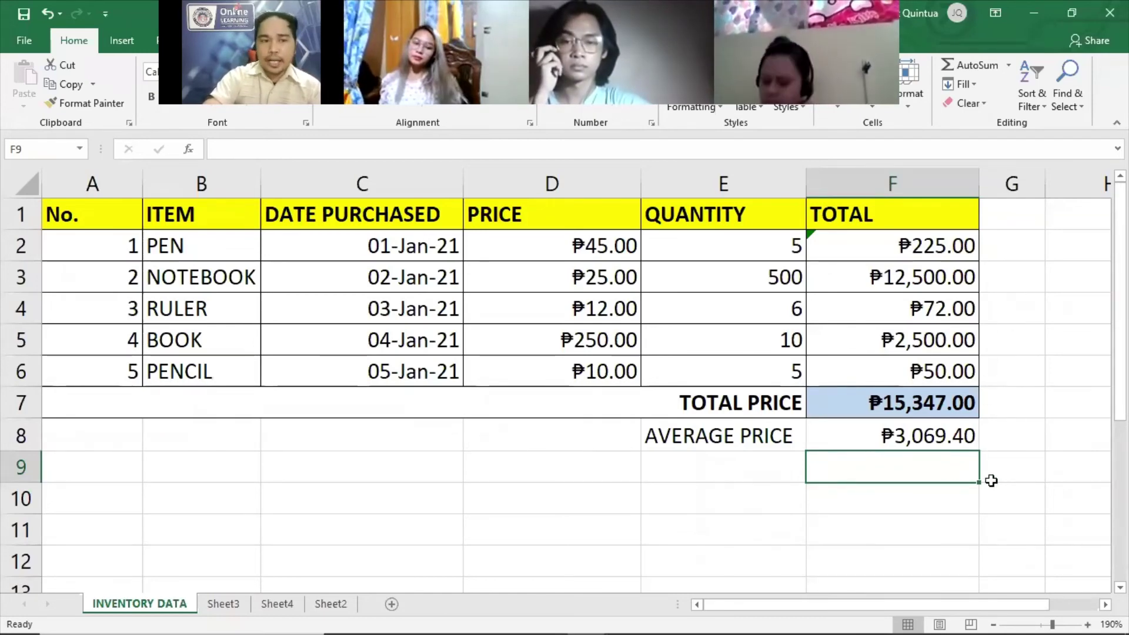
Calculate the average of the five item totals manually in F9 with the formula =(F2+F3+F4+F5+F6)/5.
type("=")
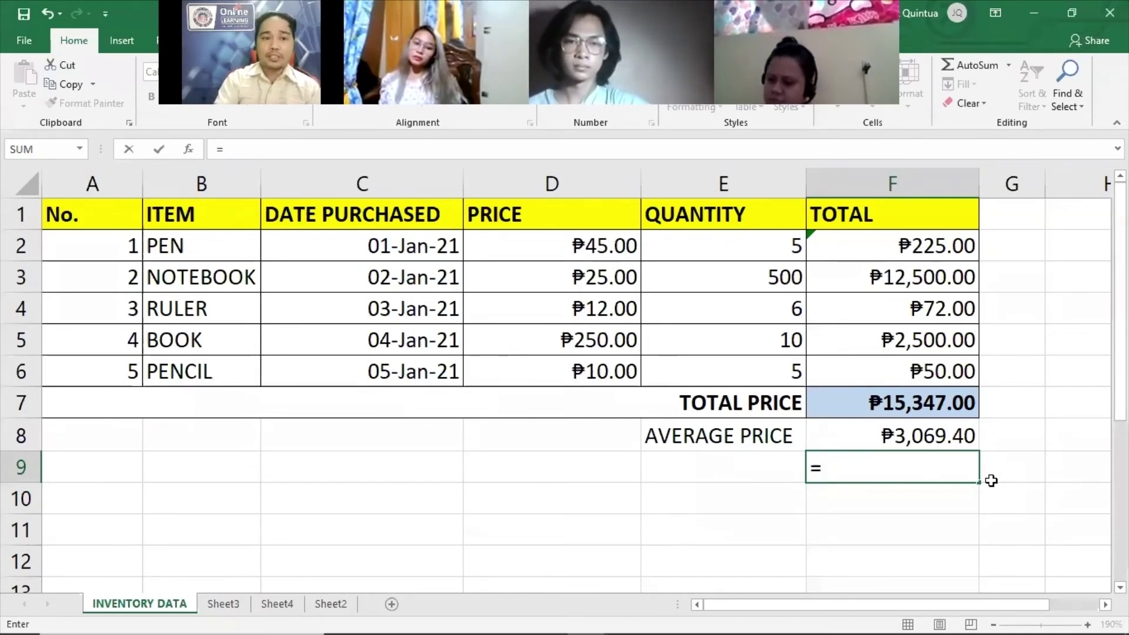
type("(")
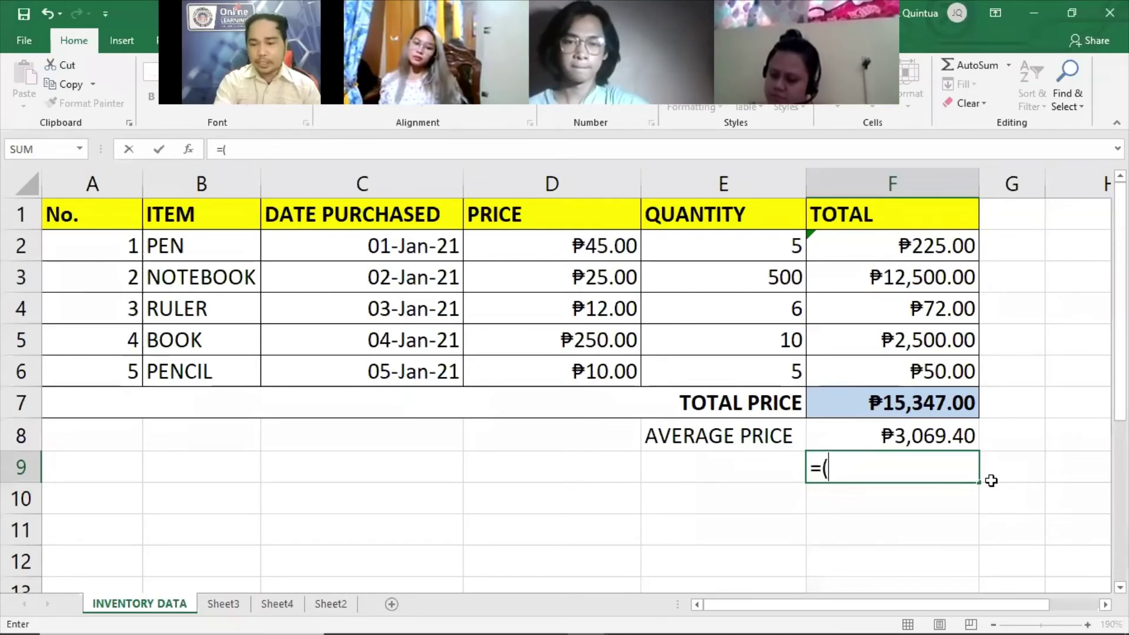
type("F2+D")
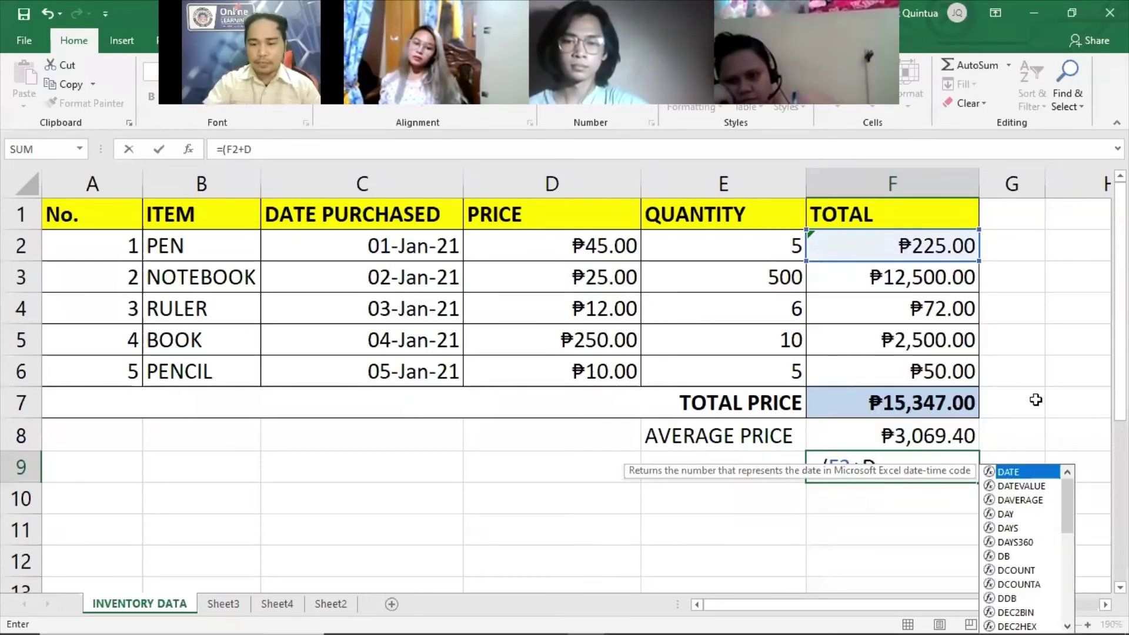
key("BackSpace")
type("F3")
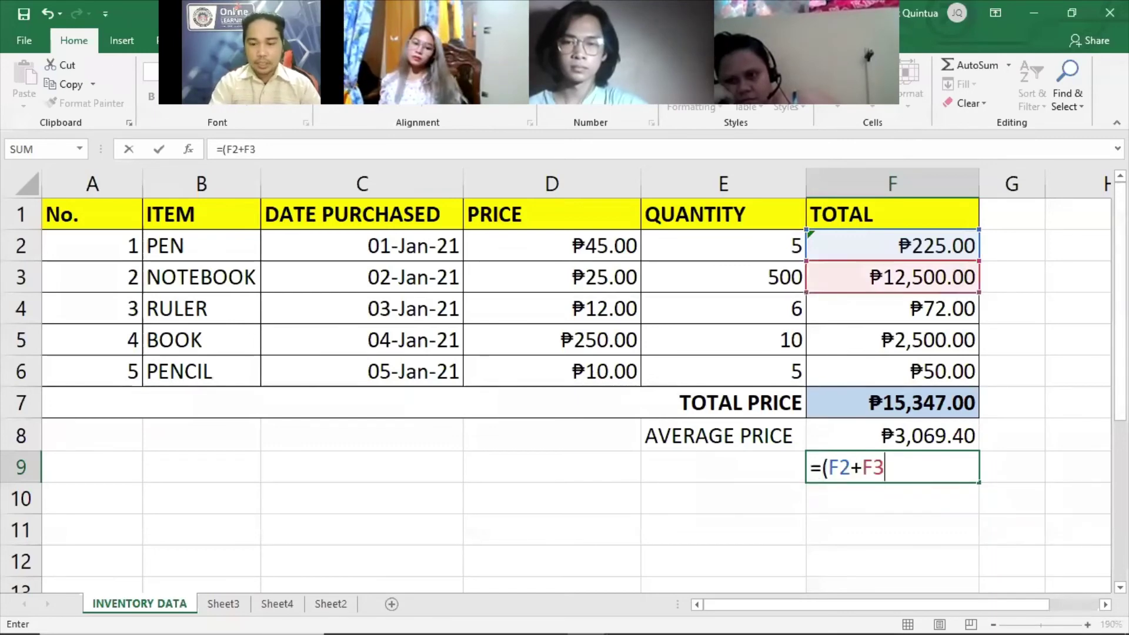
type("+F4")
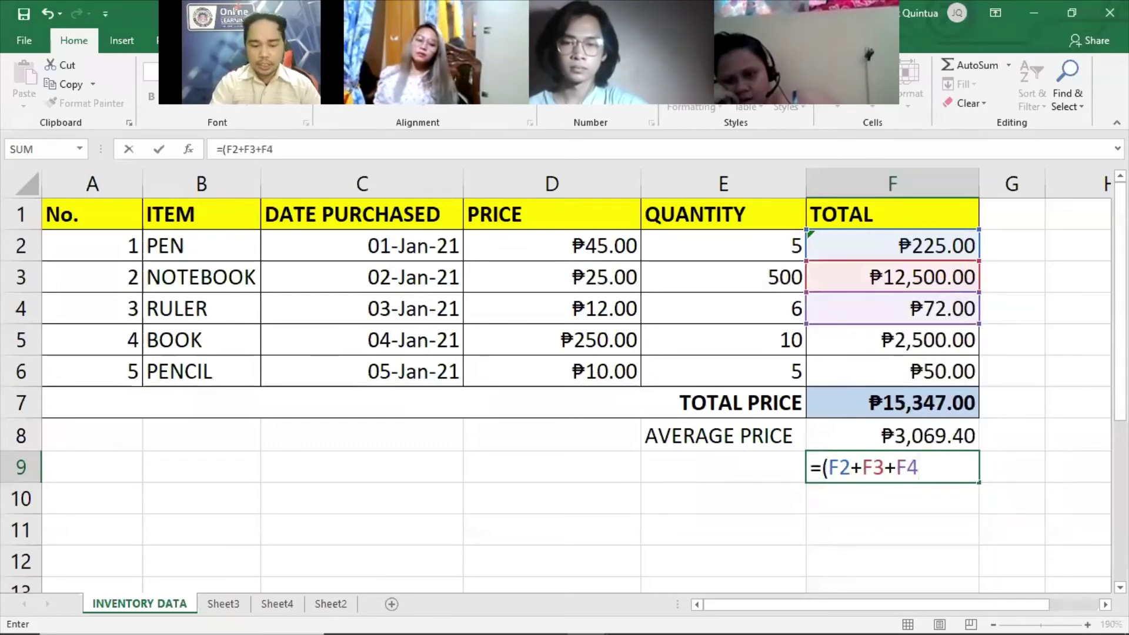
type("+F5+F")
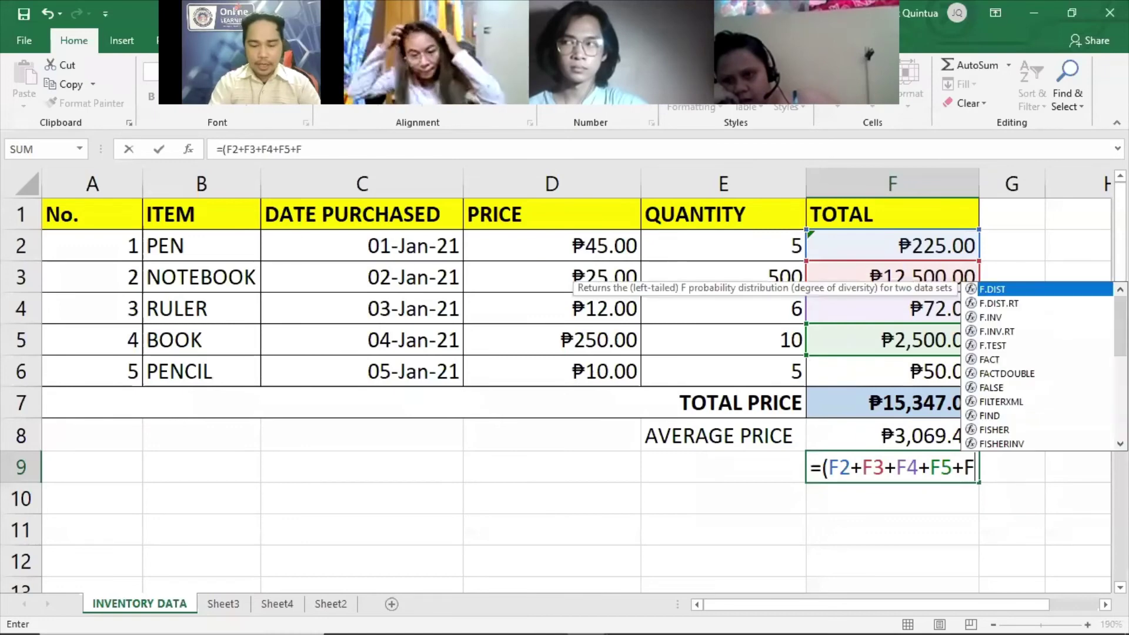
type("6)/5")
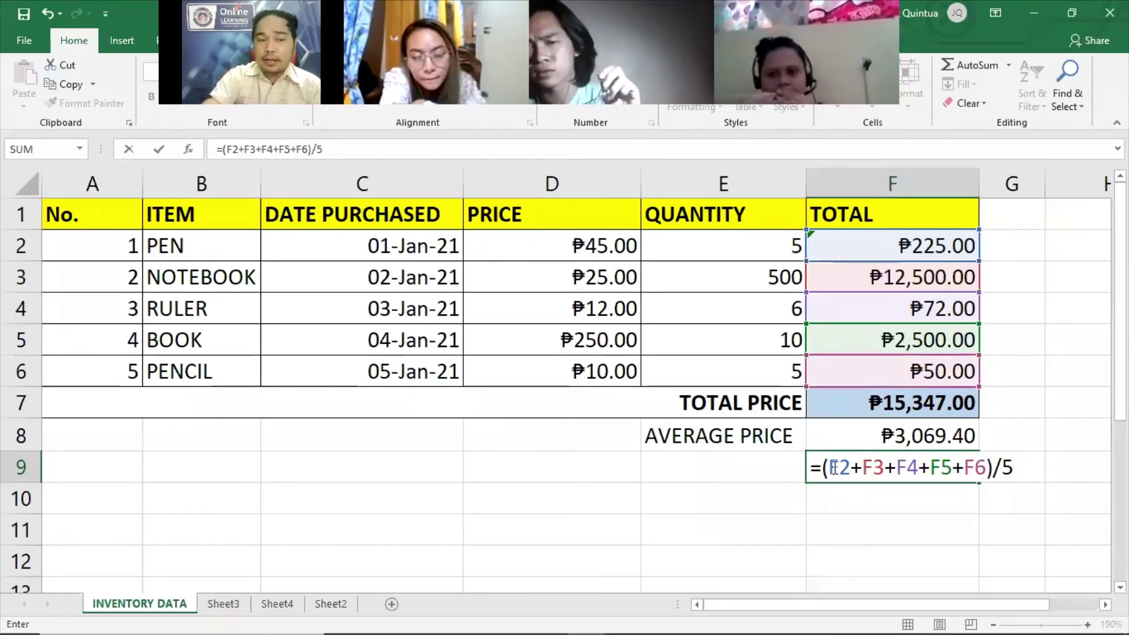
left_click_drag(839, 469, 990, 469)
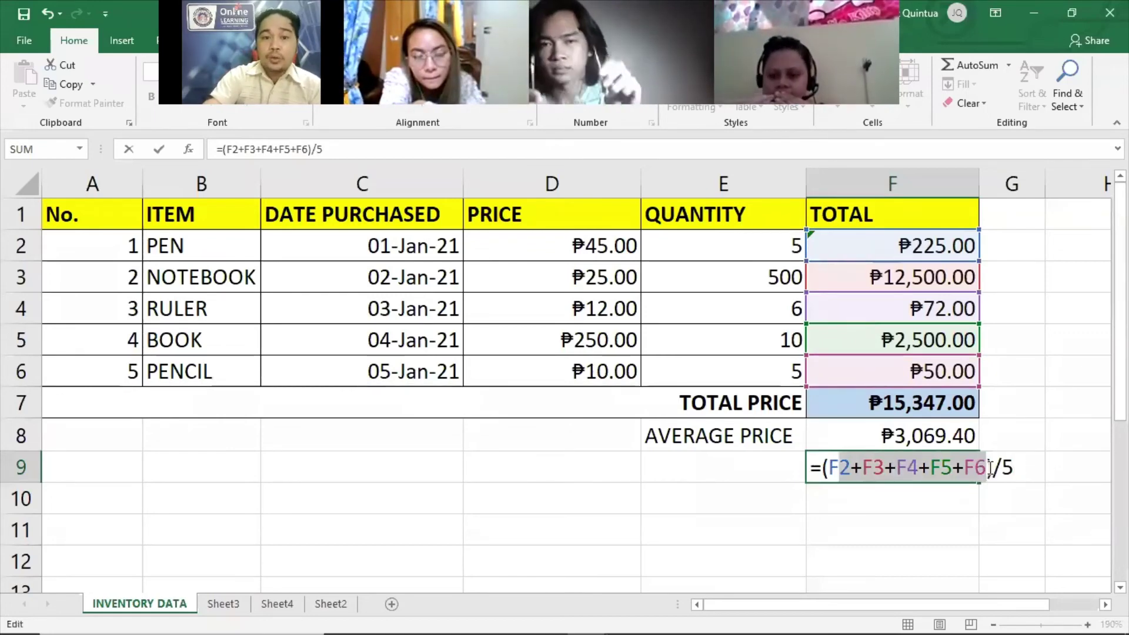
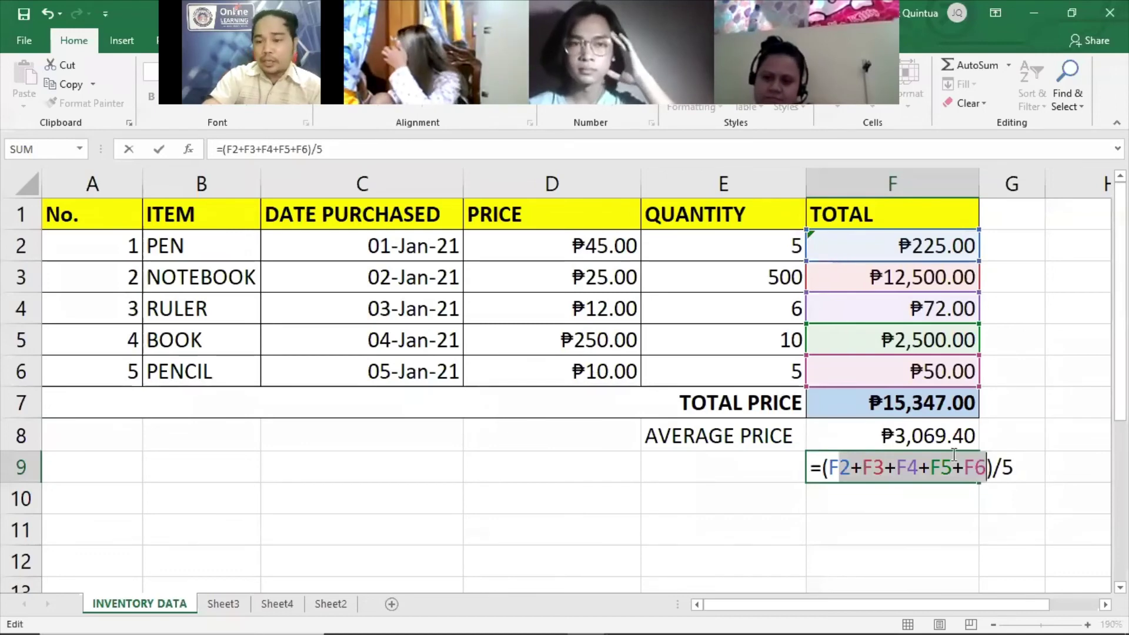
left_click(1007, 467)
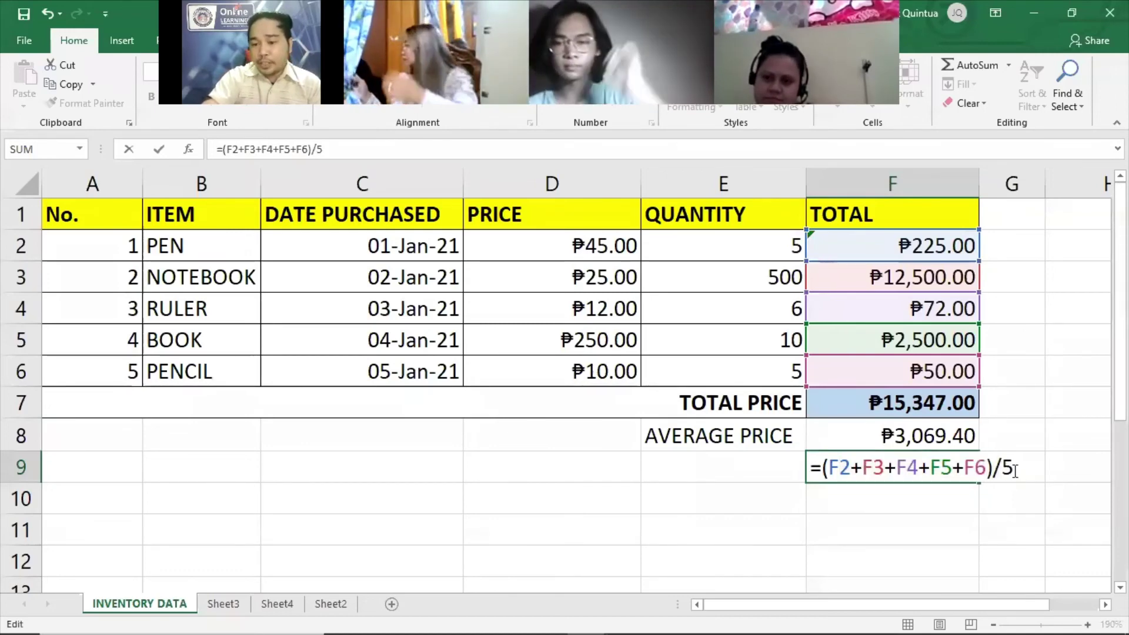
left_click_drag(1014, 468, 1006, 472)
left_click(1007, 470)
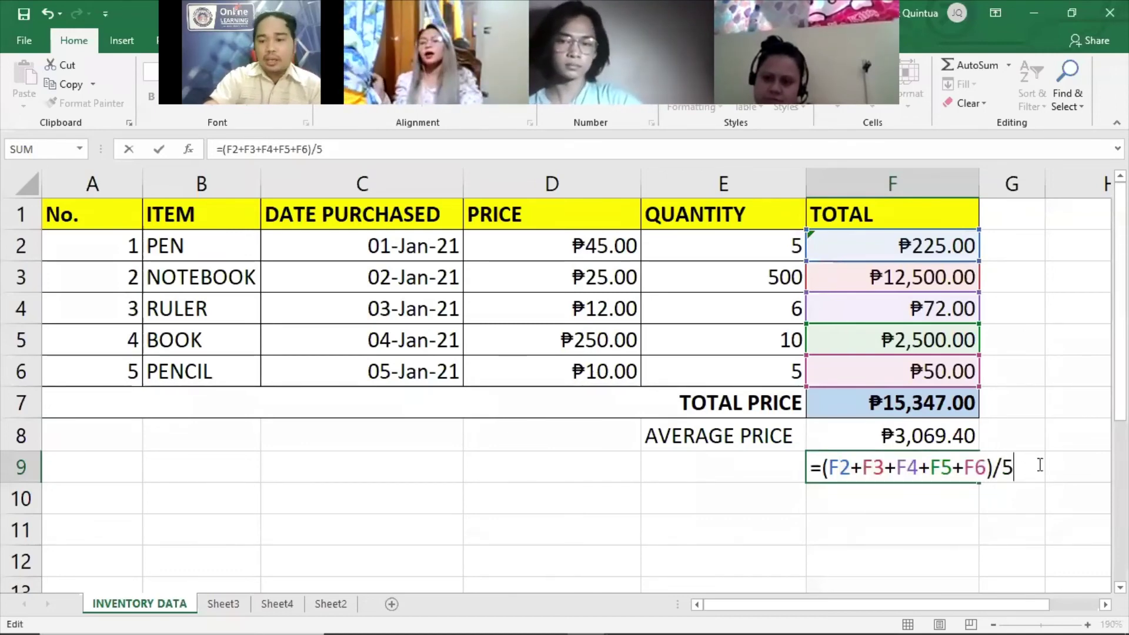
key("Return")
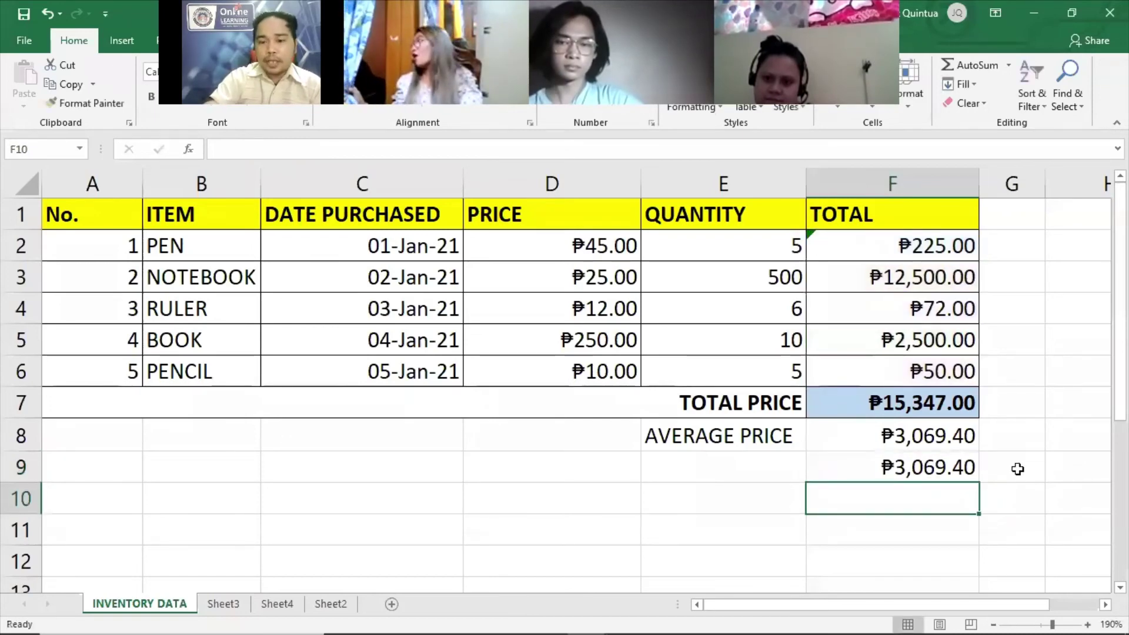
Compare the two averages in F8 and F9 and examine the function name and range of the AVERAGE formula in F8.
left_click_drag(887, 435, 907, 461)
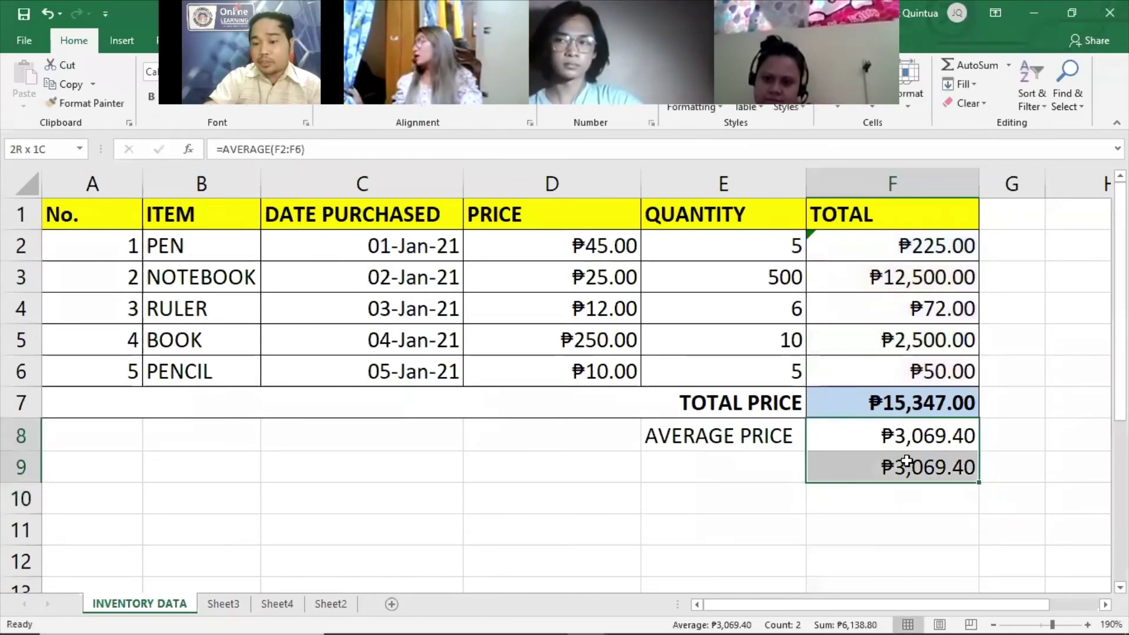
left_click(856, 437)
double_click(854, 436)
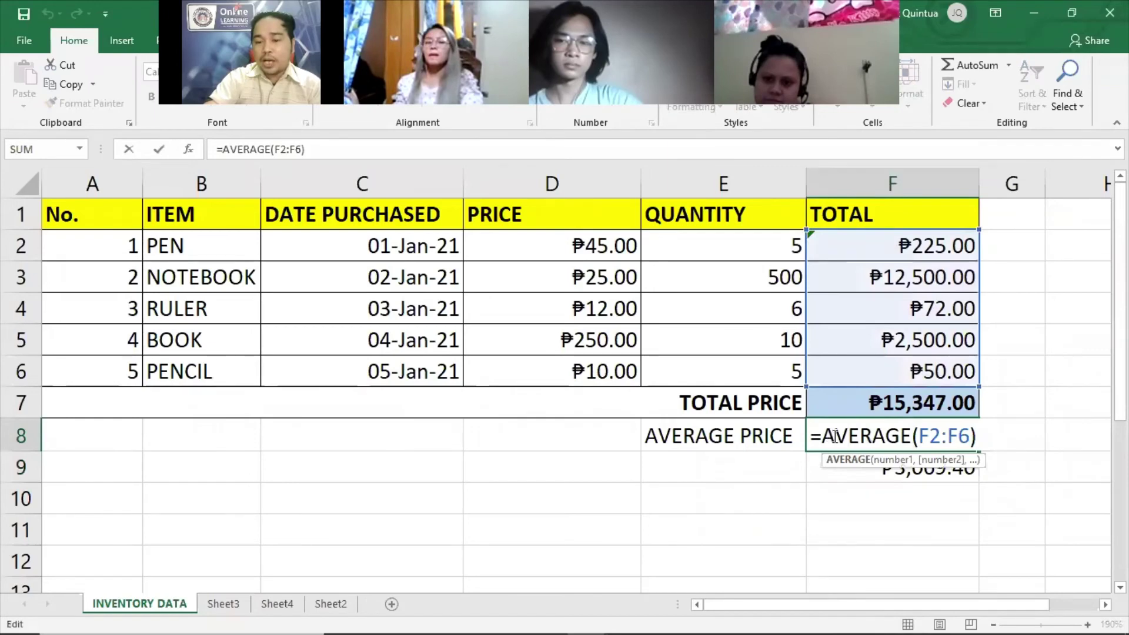
left_click_drag(822, 436, 919, 437)
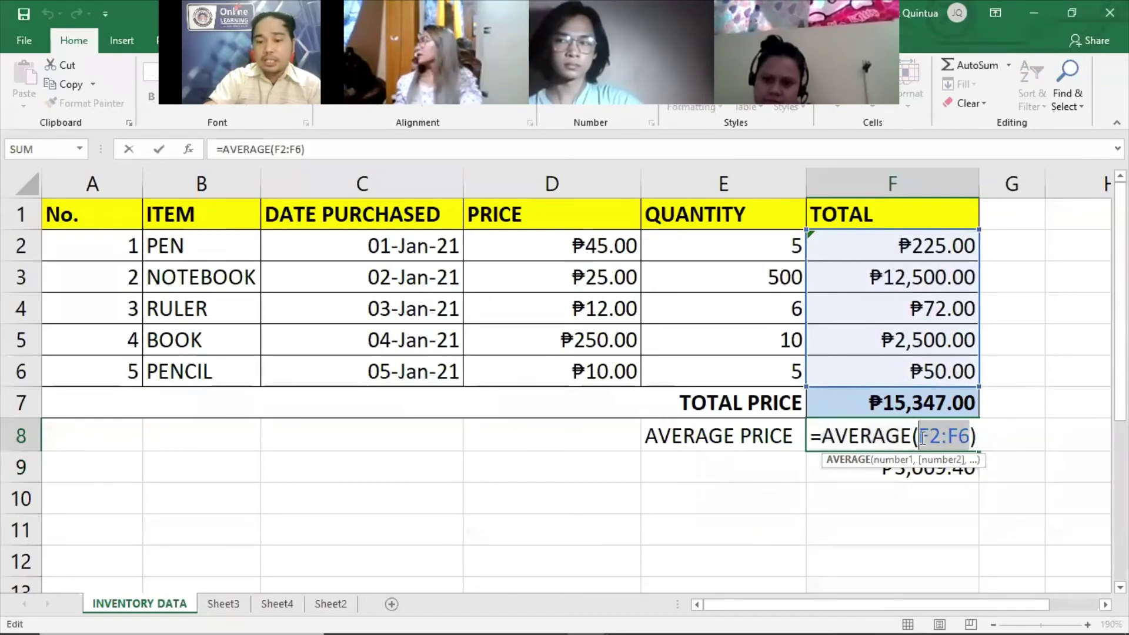
left_click(997, 428)
key("Escape")
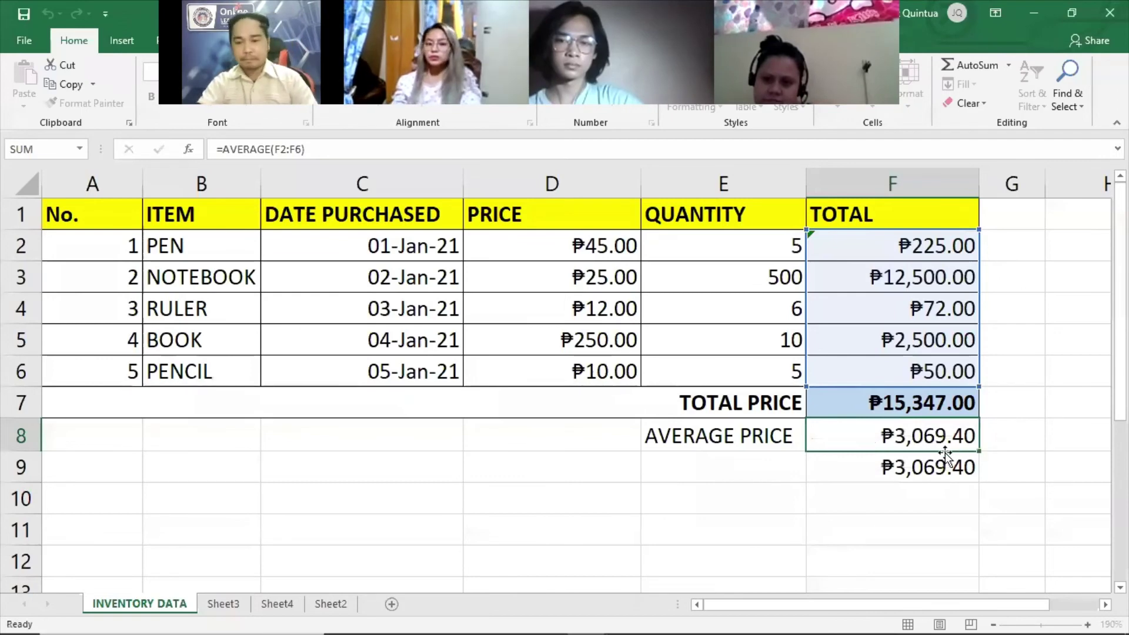
Clear the manual average formula from F9.
left_click(848, 465)
key("BackSpace")
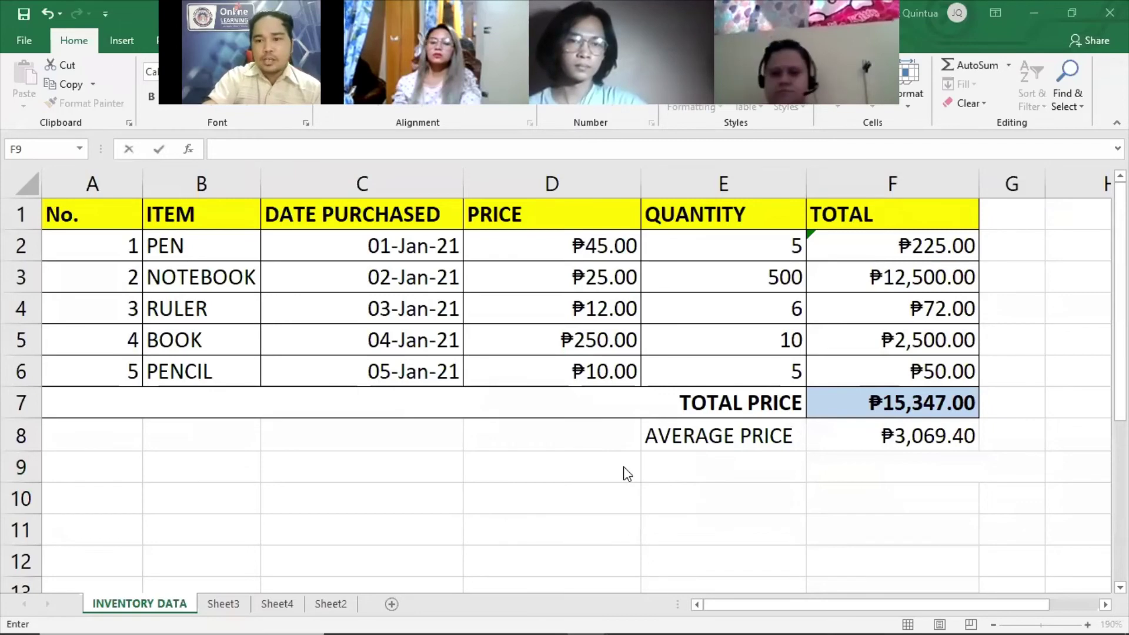
Enter the number 10 in D10, below the inventory table.
left_click(547, 488)
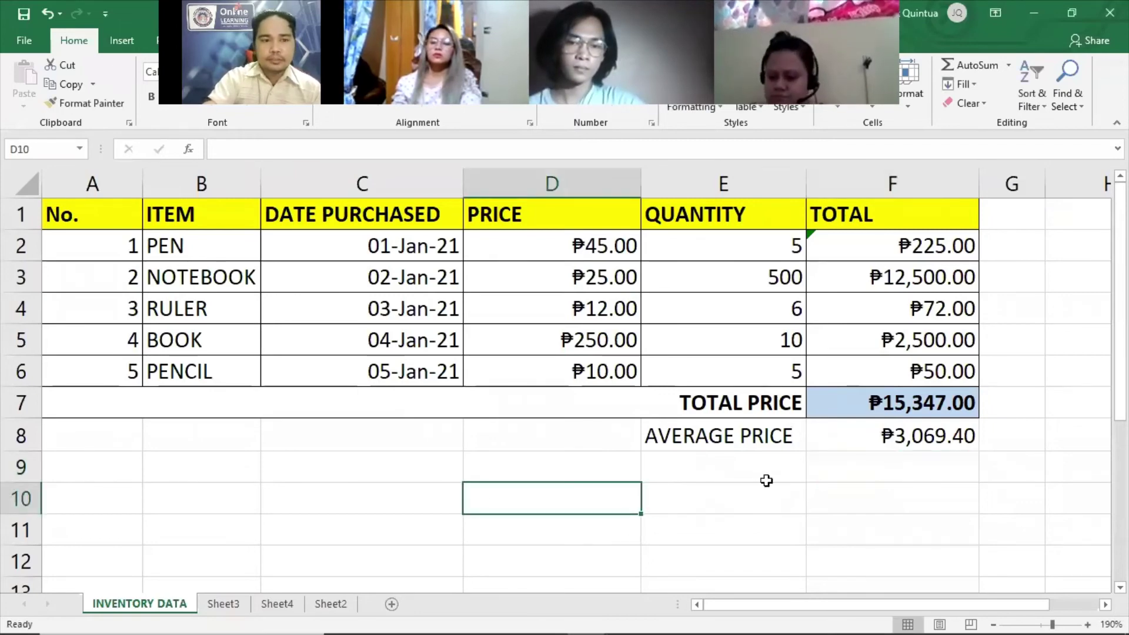
type("10")
key("Tab")
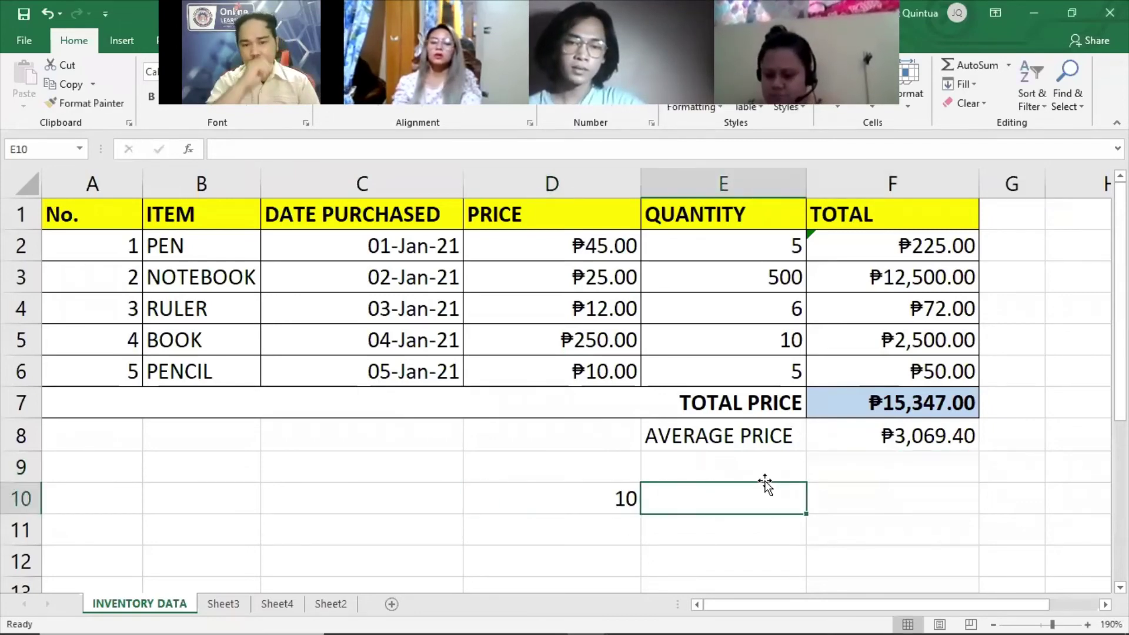
left_click(515, 499)
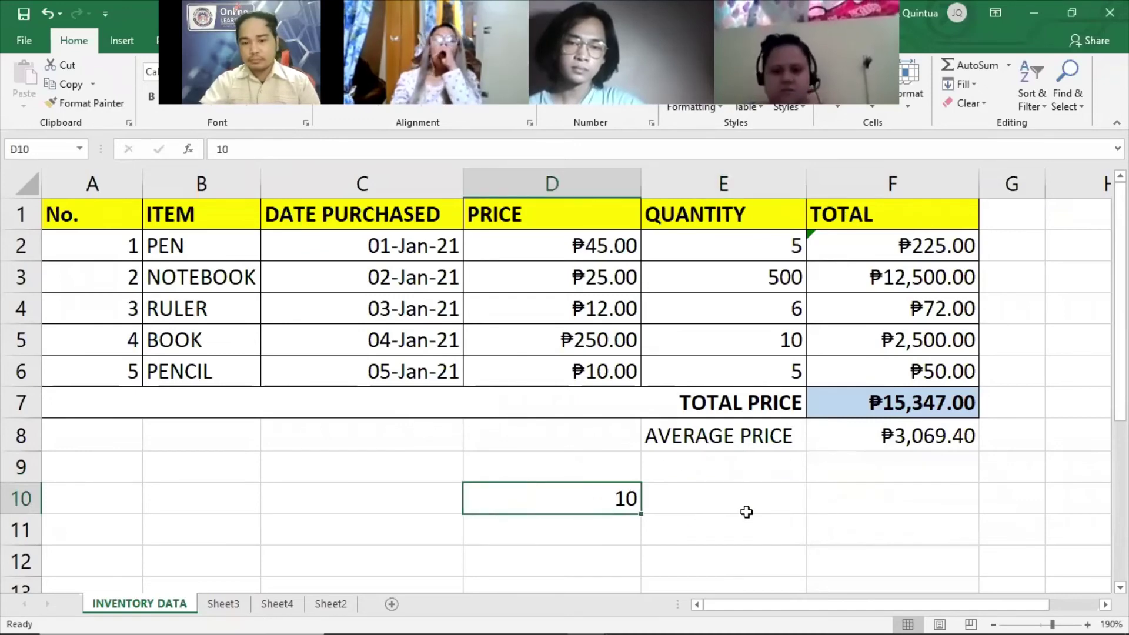
left_click(416, 501)
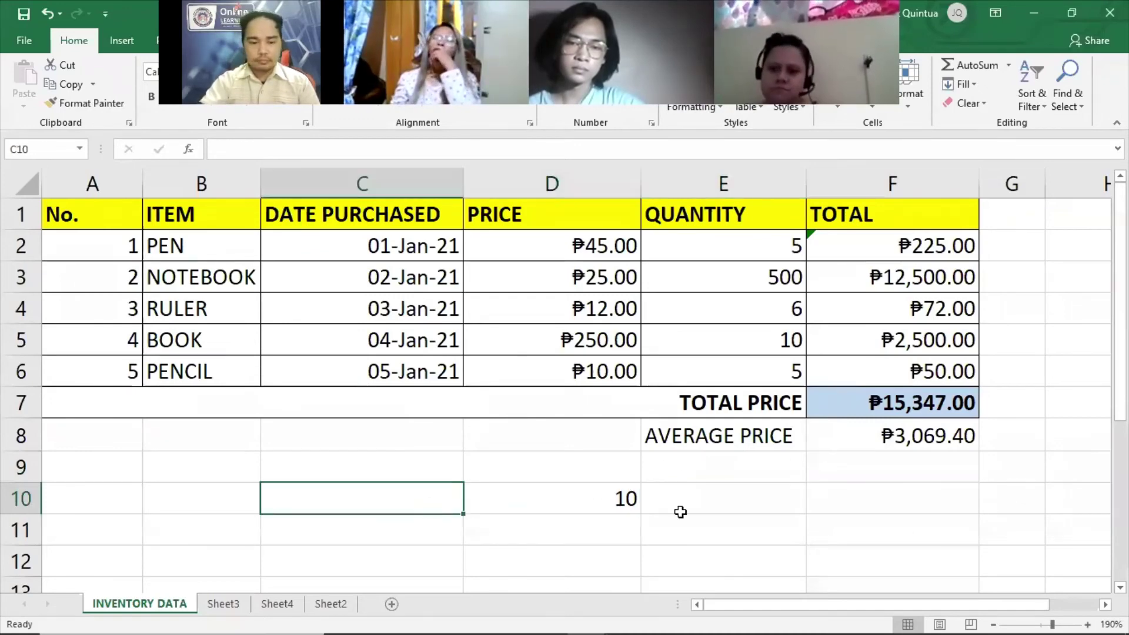
Enter the label NUMBER OF STUDENTS in C9.
left_click(379, 460)
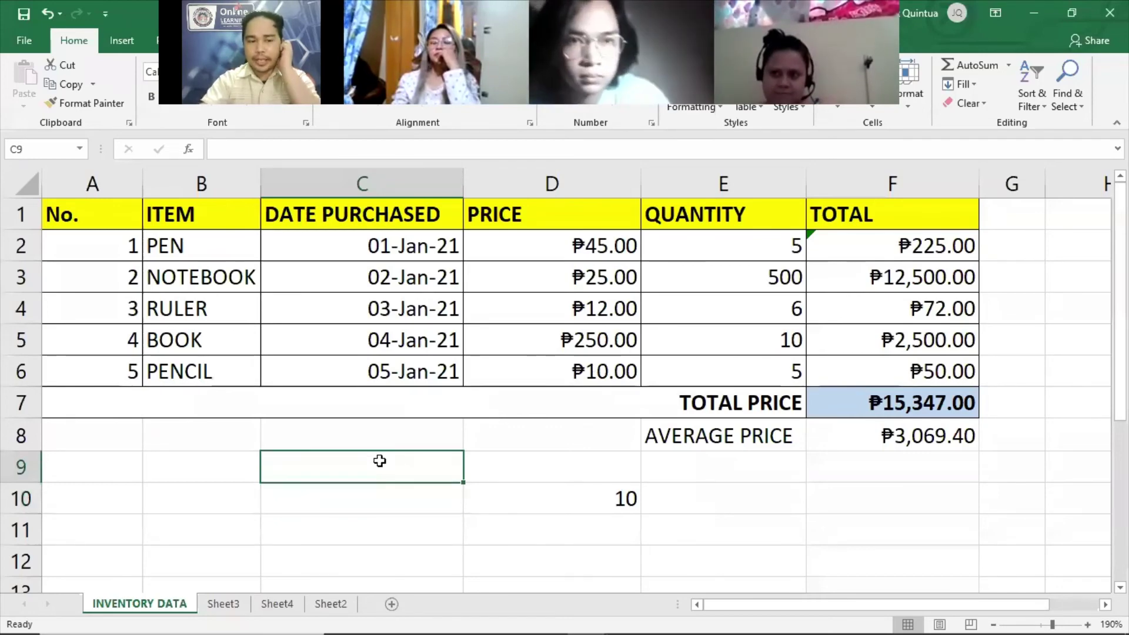
type("NUM")
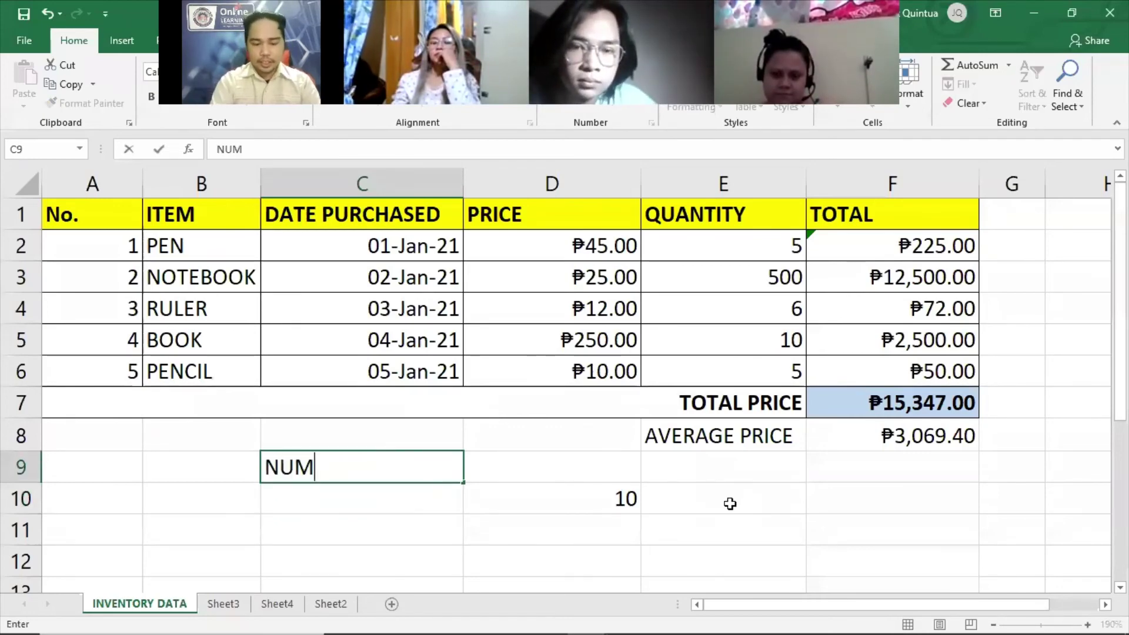
type("BER OF S")
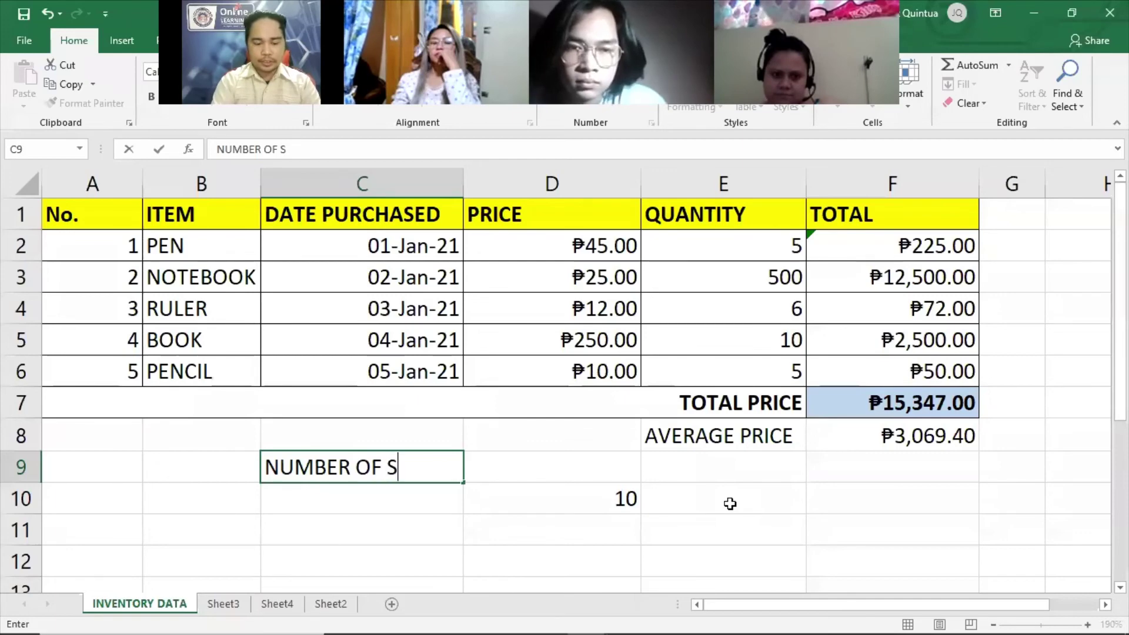
type("TUDENTS")
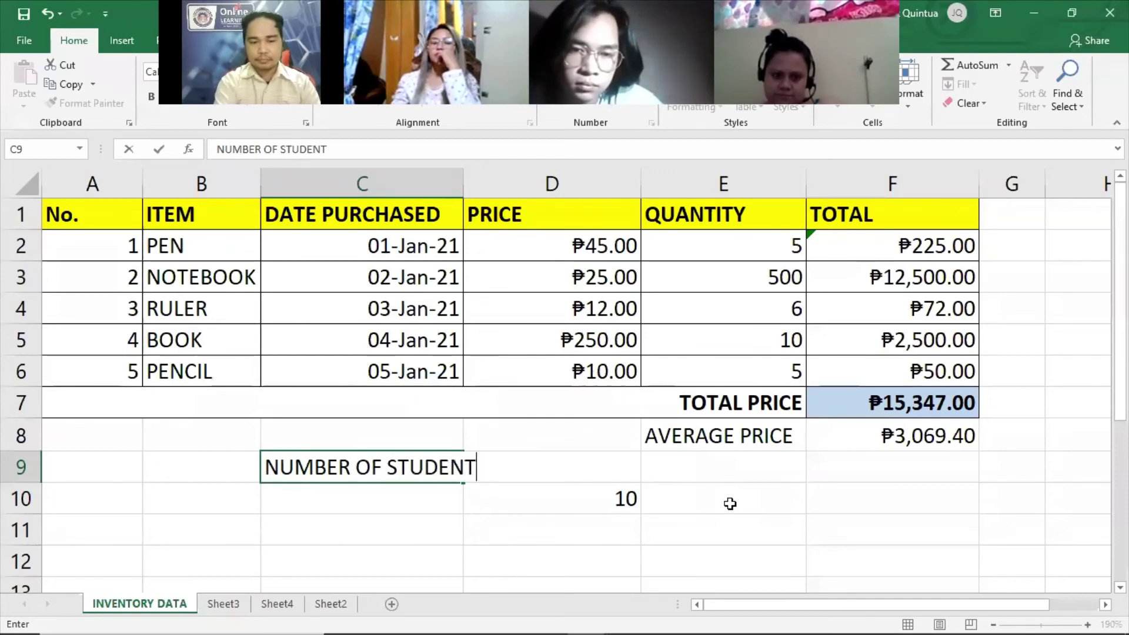
key("Tab")
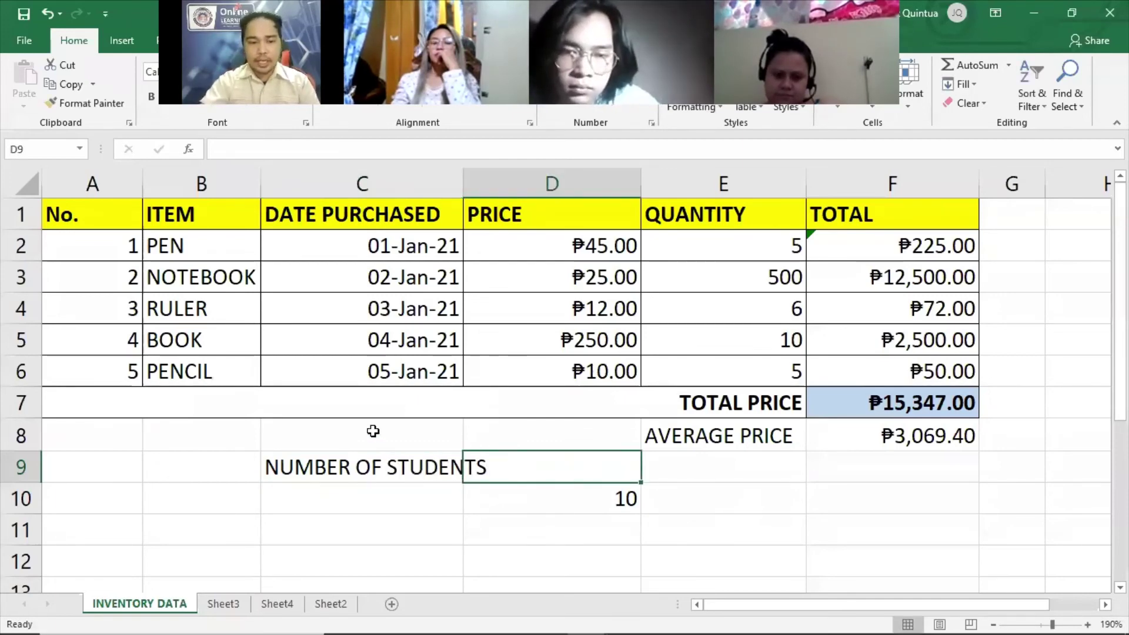
Insert a blank row above the NUMBER OF STUDENTS row and widen column C to fit that label.
left_click(21, 467)
right_click(21, 467)
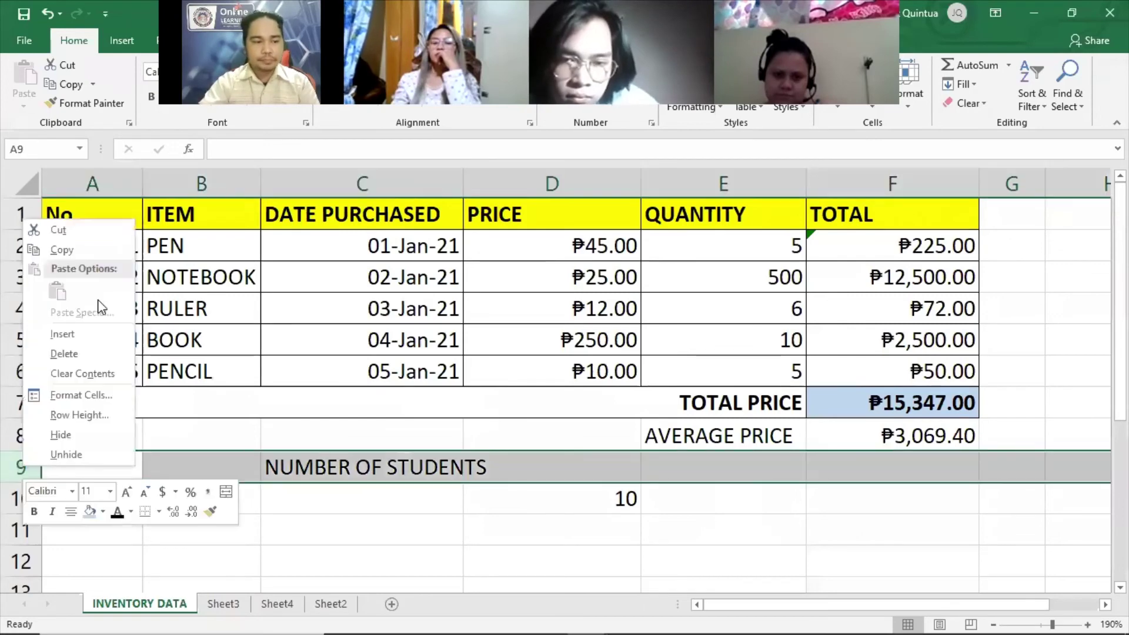
left_click(62, 332)
left_click(629, 502)
scroll(635, 457, "down", 3)
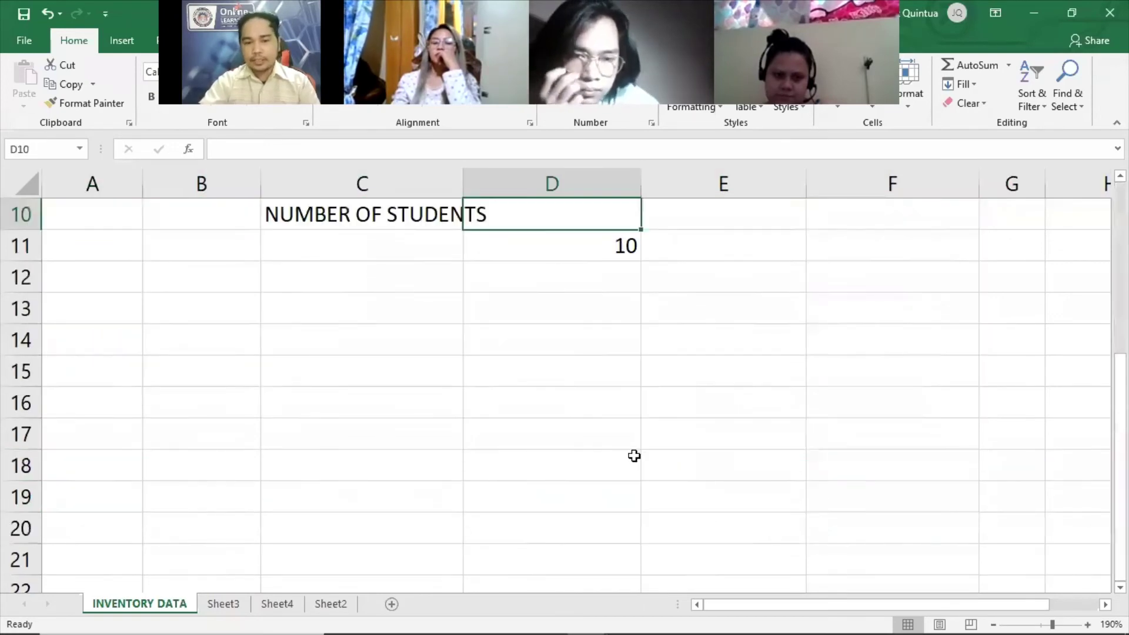
left_click_drag(1121, 353, 1120, 336)
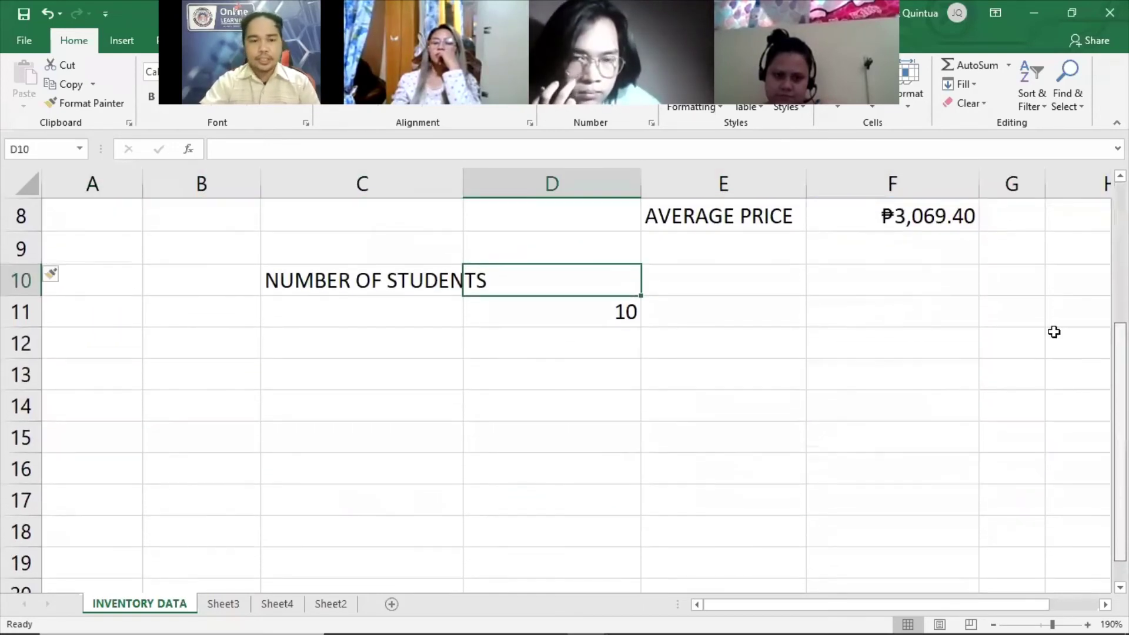
left_click_drag(463, 192, 494, 194)
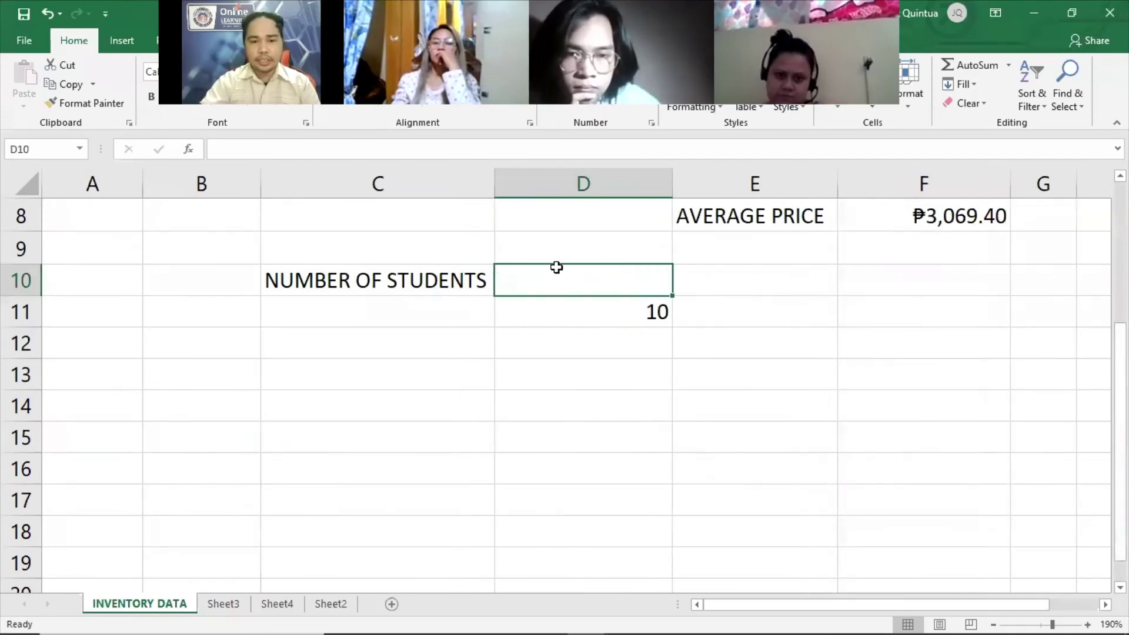
Enter the label NUMBER OF ATTENDEES in D10 and widen column D.
type("NO")
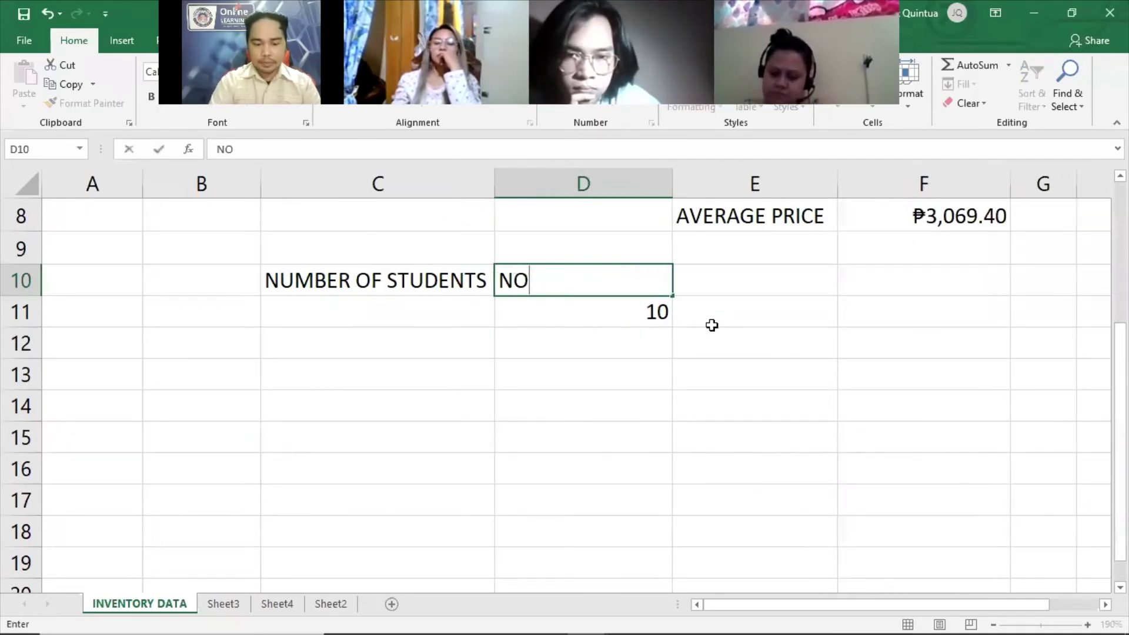
key("BackSpace")
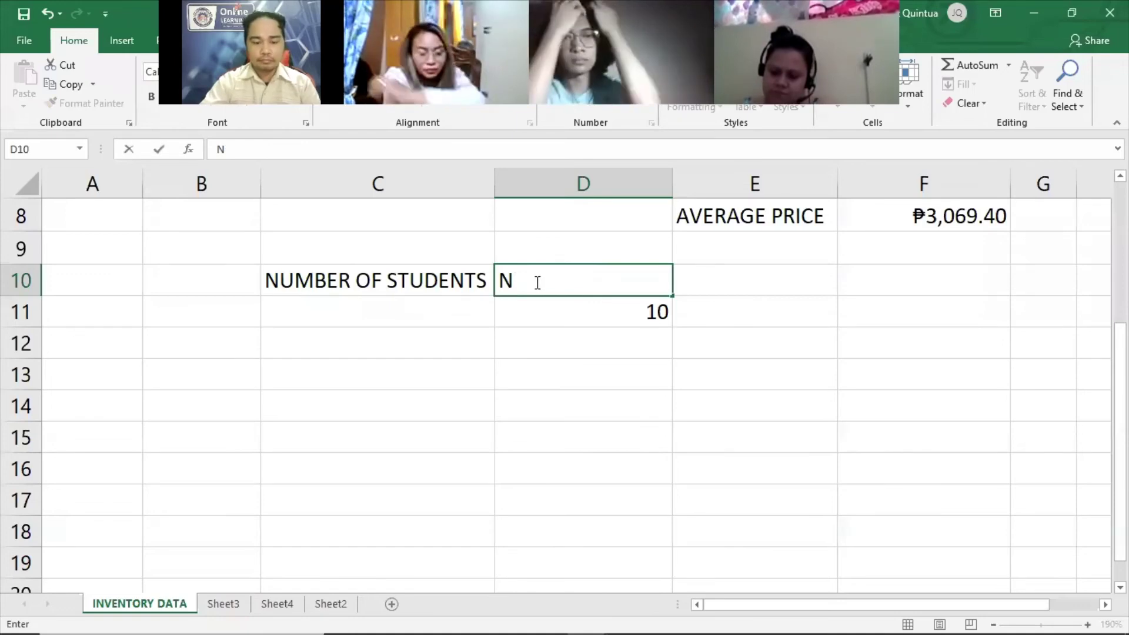
type("UMBER OF STT")
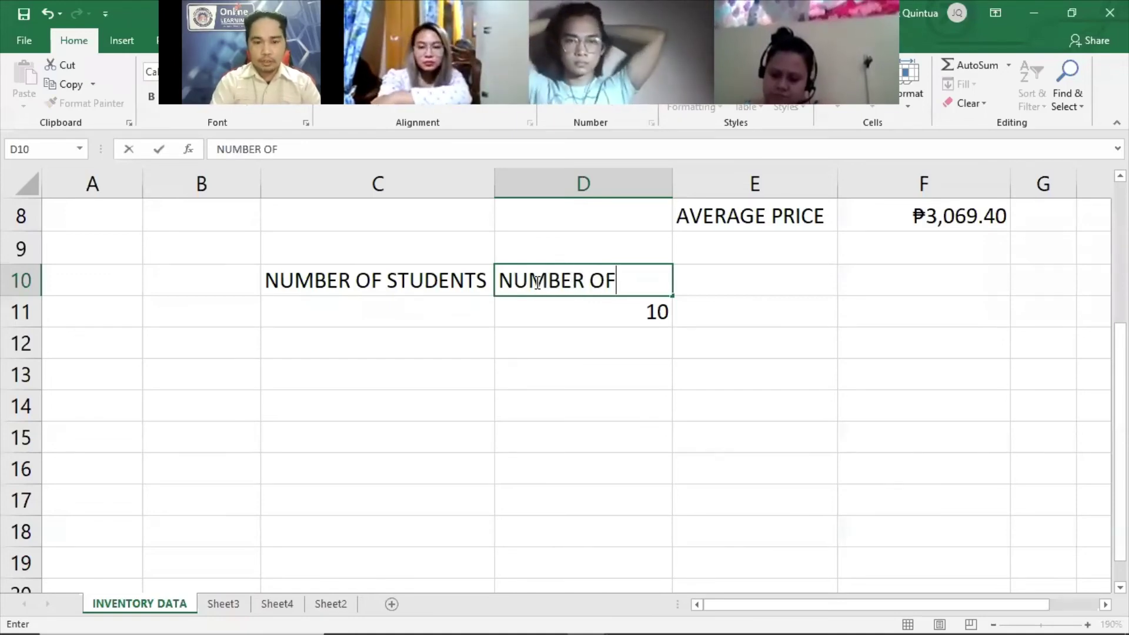
key("BackSpace")
key("BackSpace")
key("BackSpace")
type("AT")
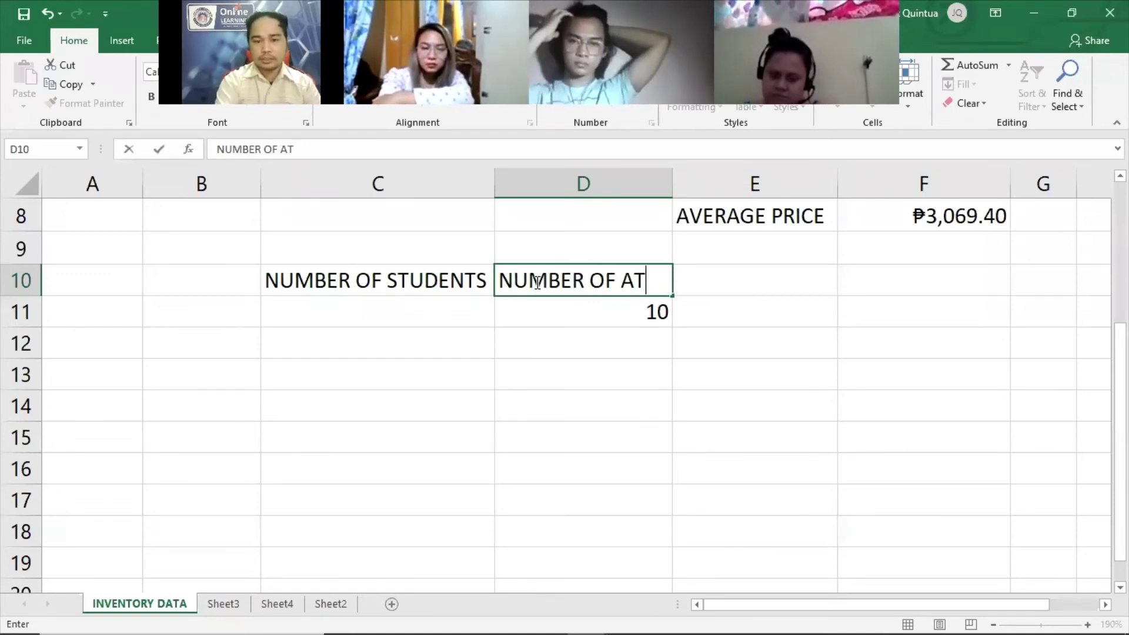
type("TENDEES")
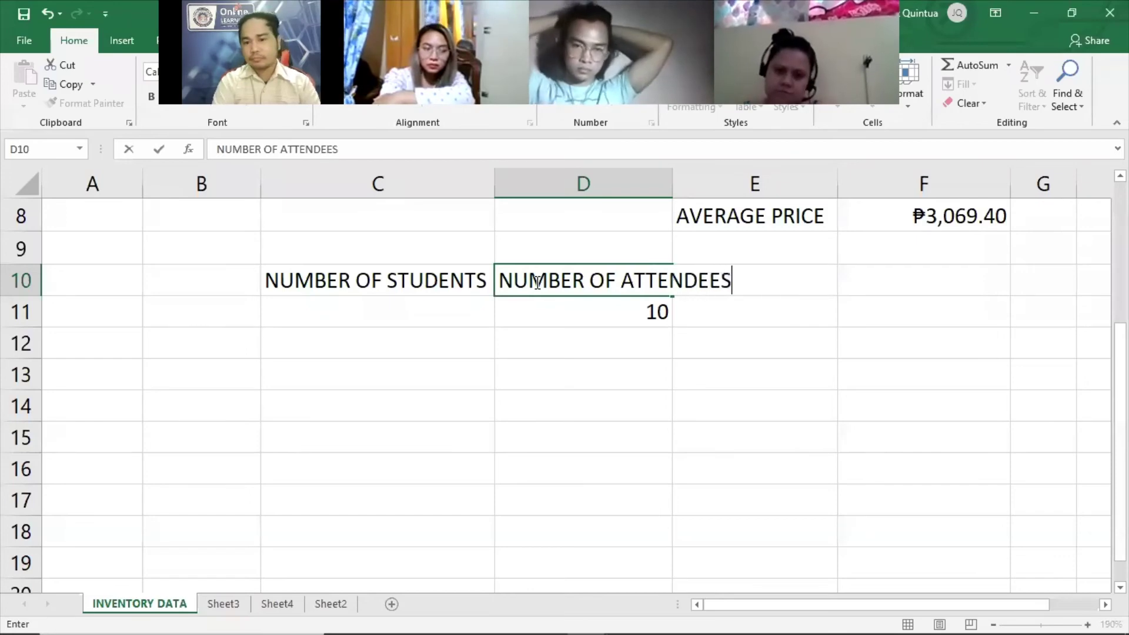
key("Tab")
left_click_drag(667, 176, 707, 180)
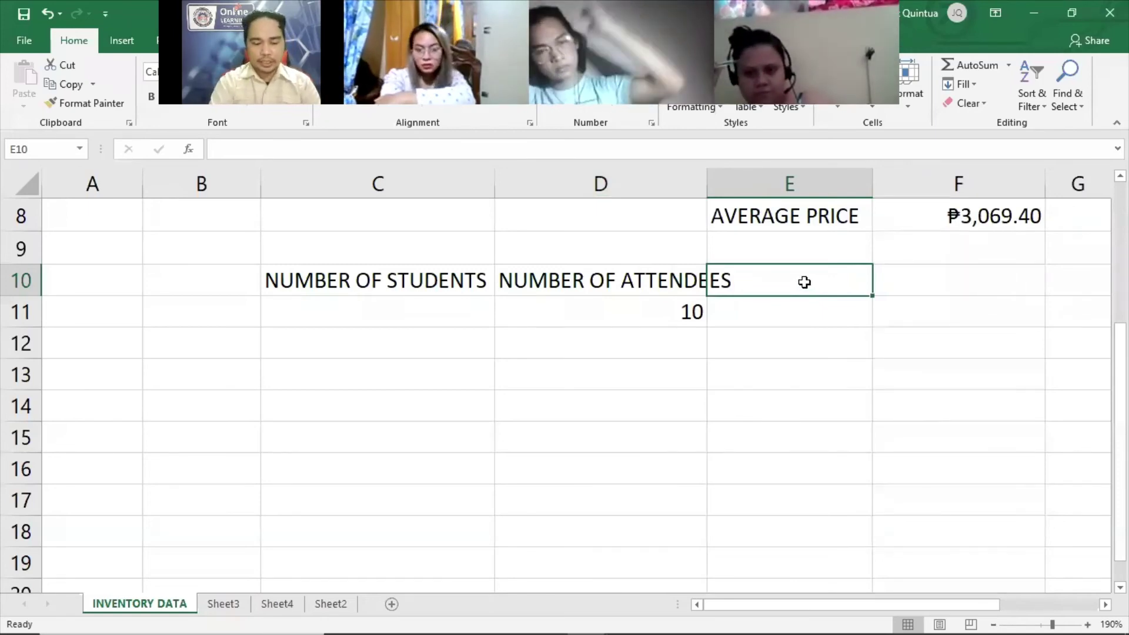
Enter the label % OF ATTENDEES in E10 and widen column D to fit its NUMBER OF ATTENDEES heading.
type("%")
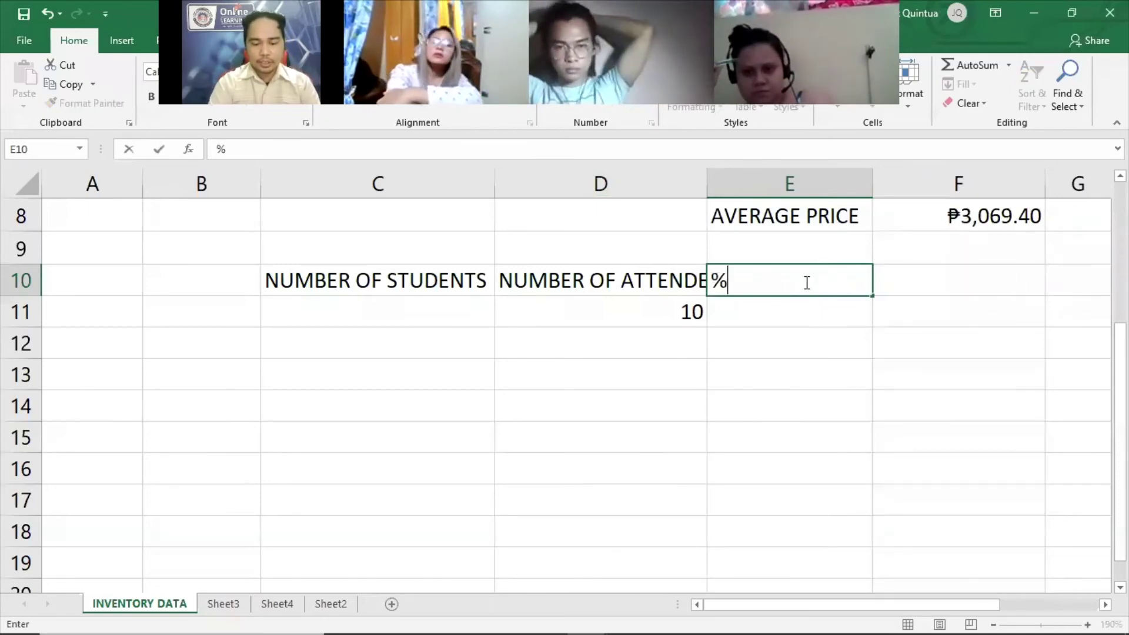
type(" OF ATTENDE")
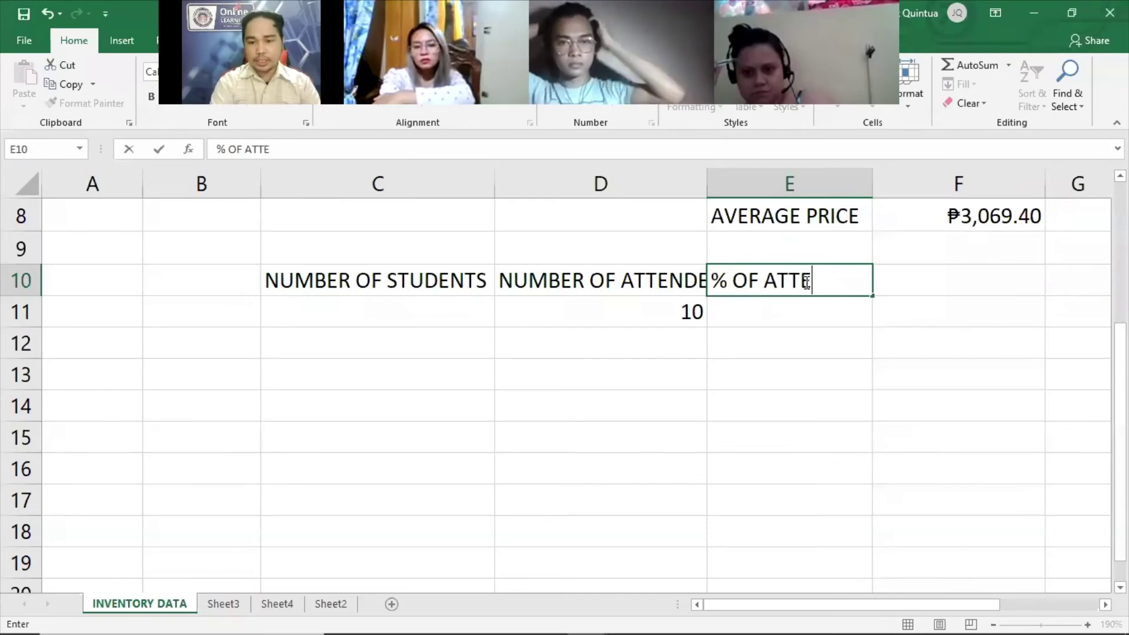
key("BackSpace")
key("BackSpace")
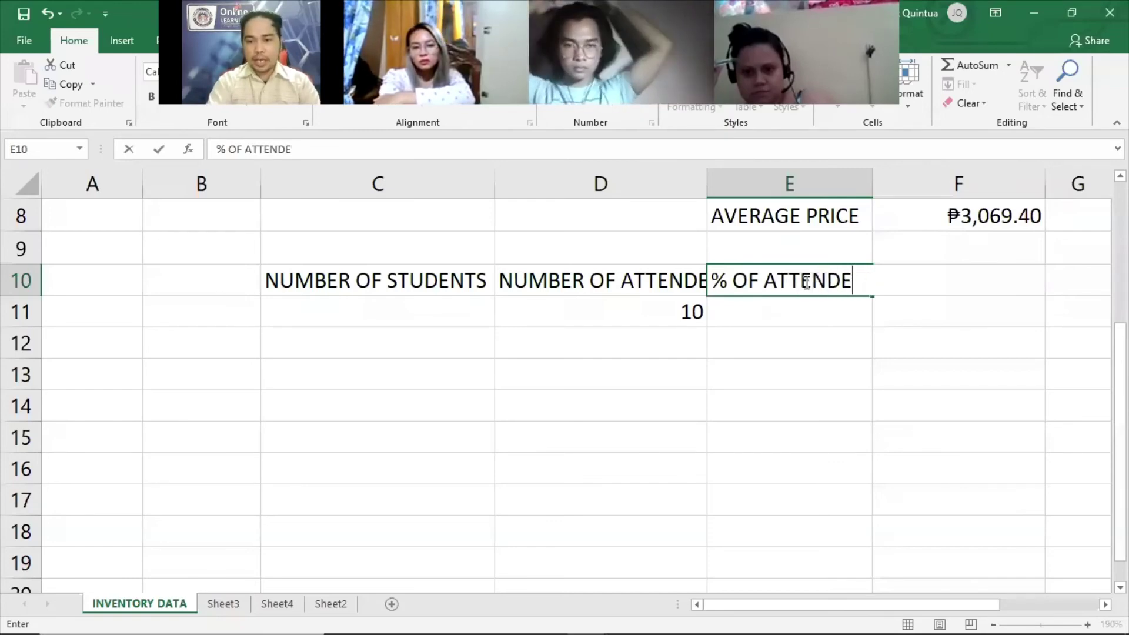
left_click(395, 314)
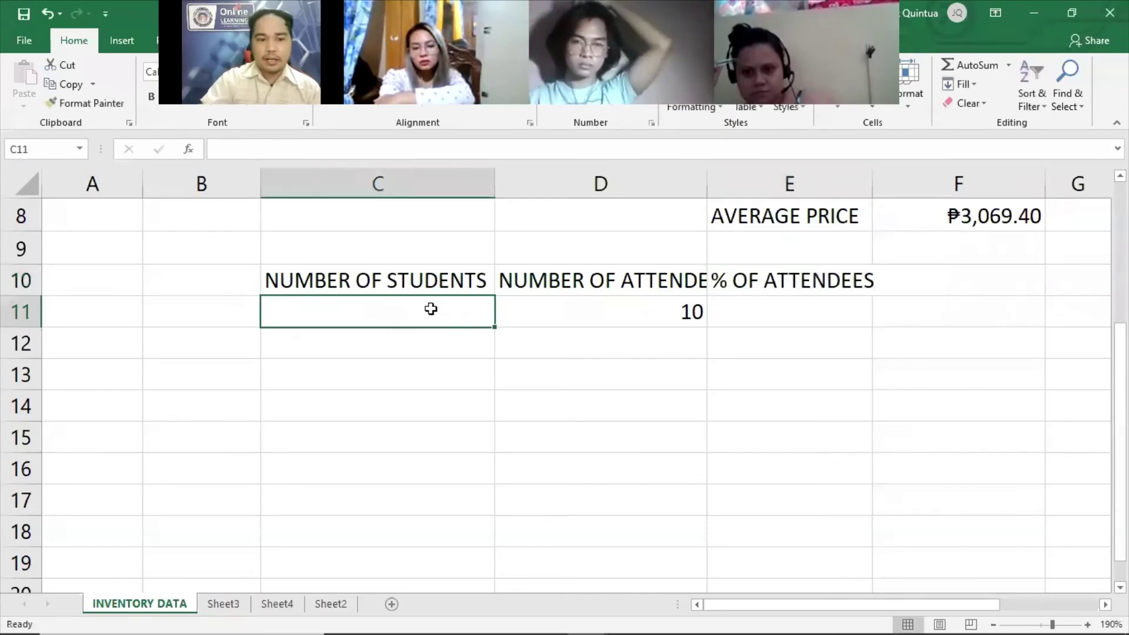
left_click(653, 308)
left_click_drag(708, 187, 757, 184)
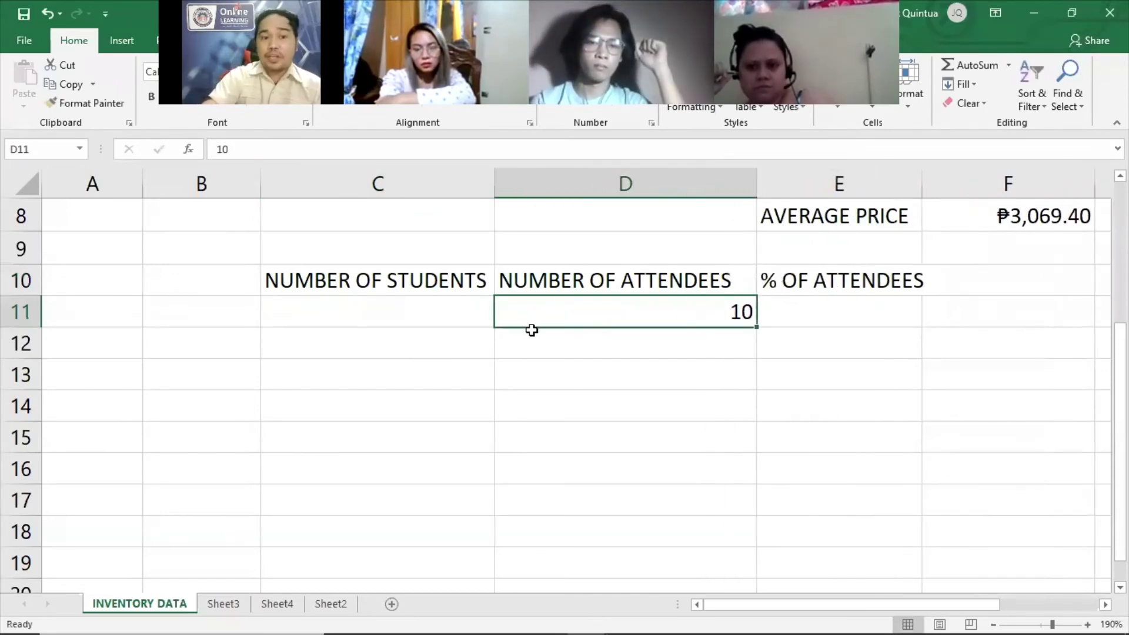
Enter 150 as the number of students in C11 and 80 as the number of attendees in D11.
left_click(471, 310)
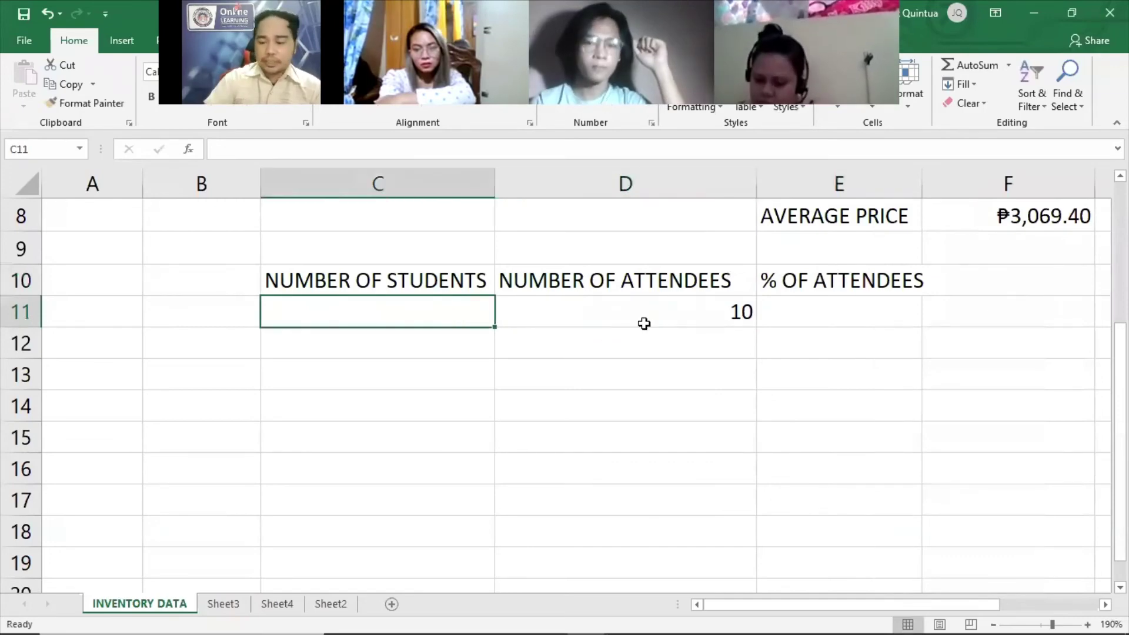
type("100")
key("BackSpace")
key("BackSpace")
key("BackSpace")
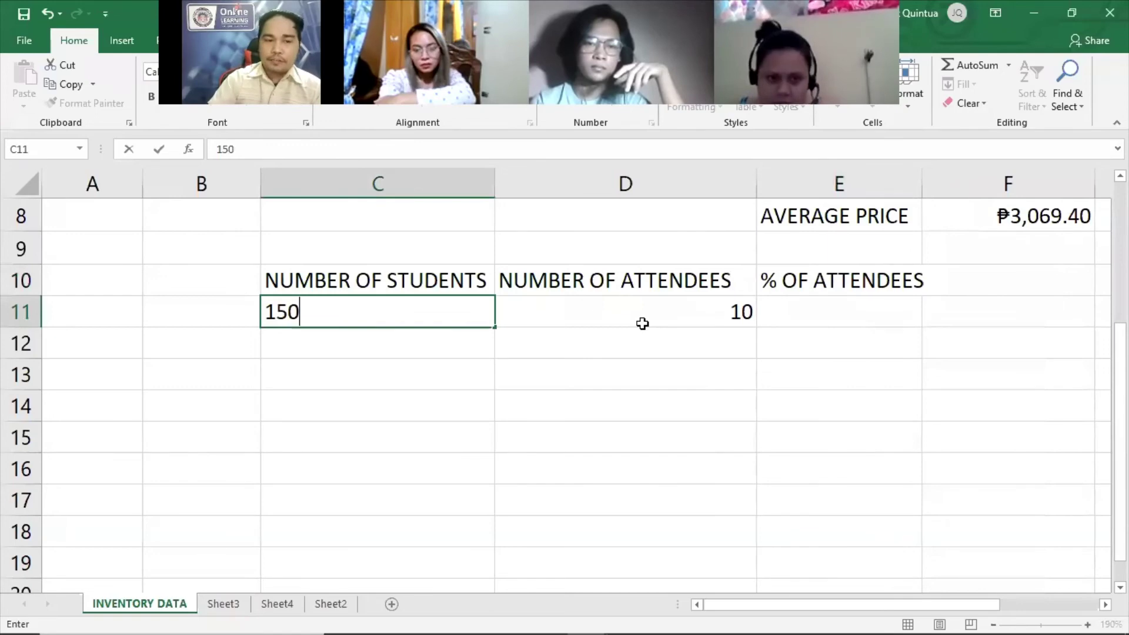
left_click(643, 324)
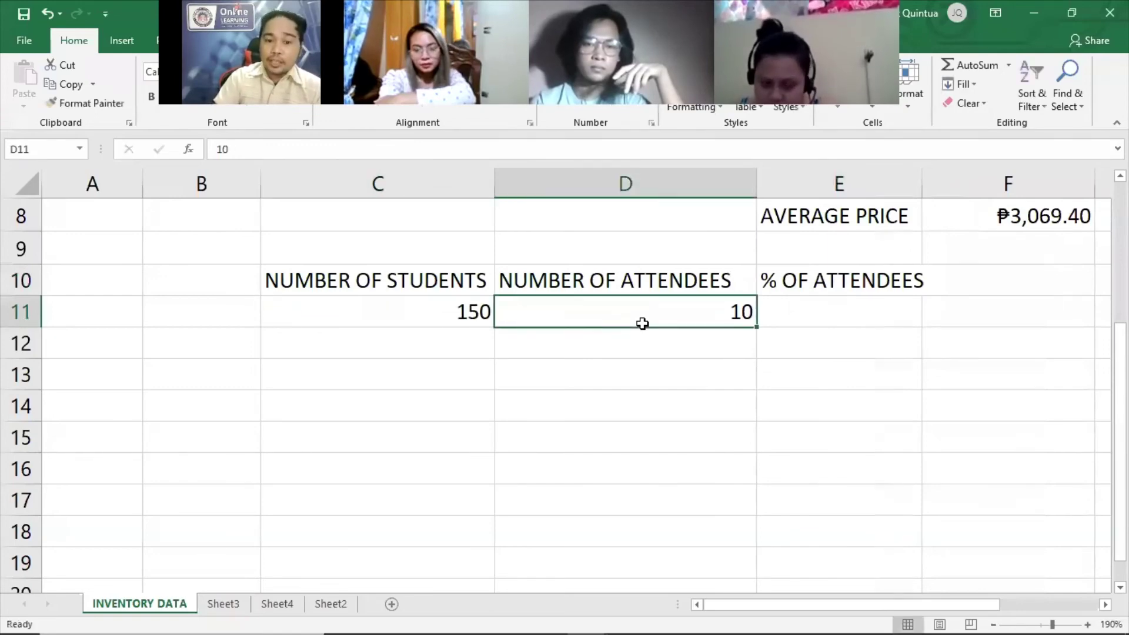
type("25")
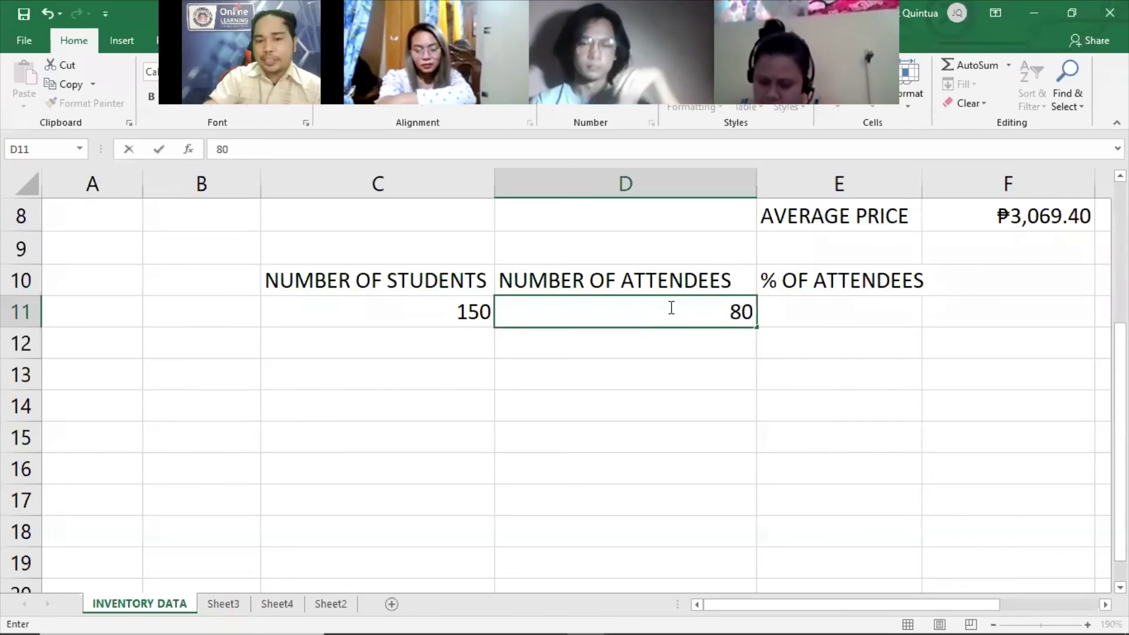
Calculate the attendance share in E11 with the formula =D11/C11 and format it as a percentage.
left_click(854, 322)
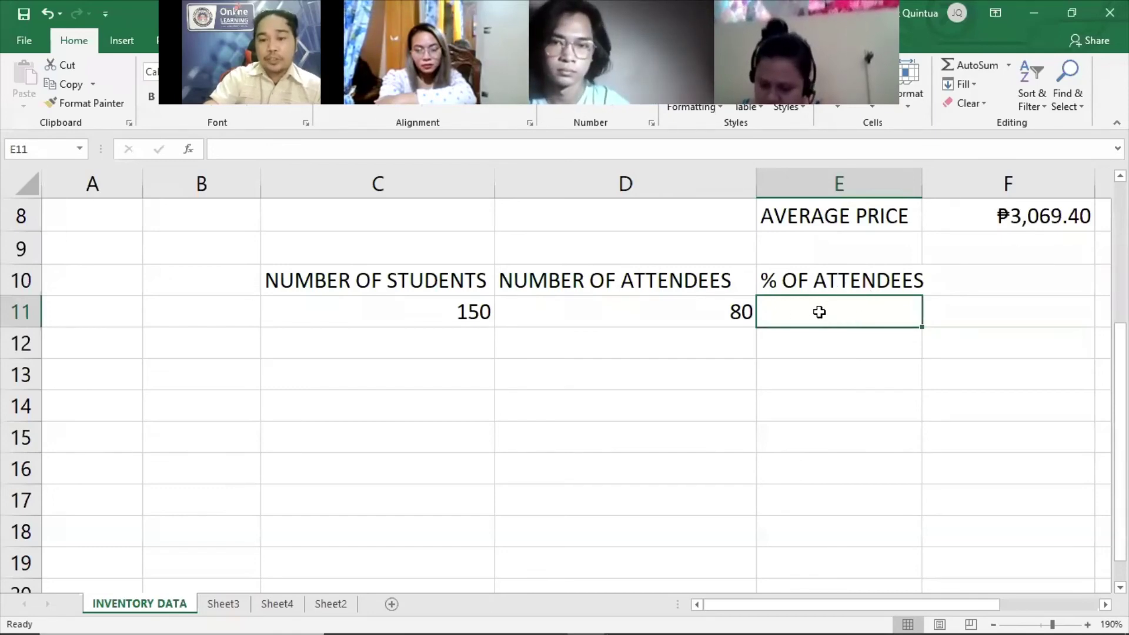
type("=")
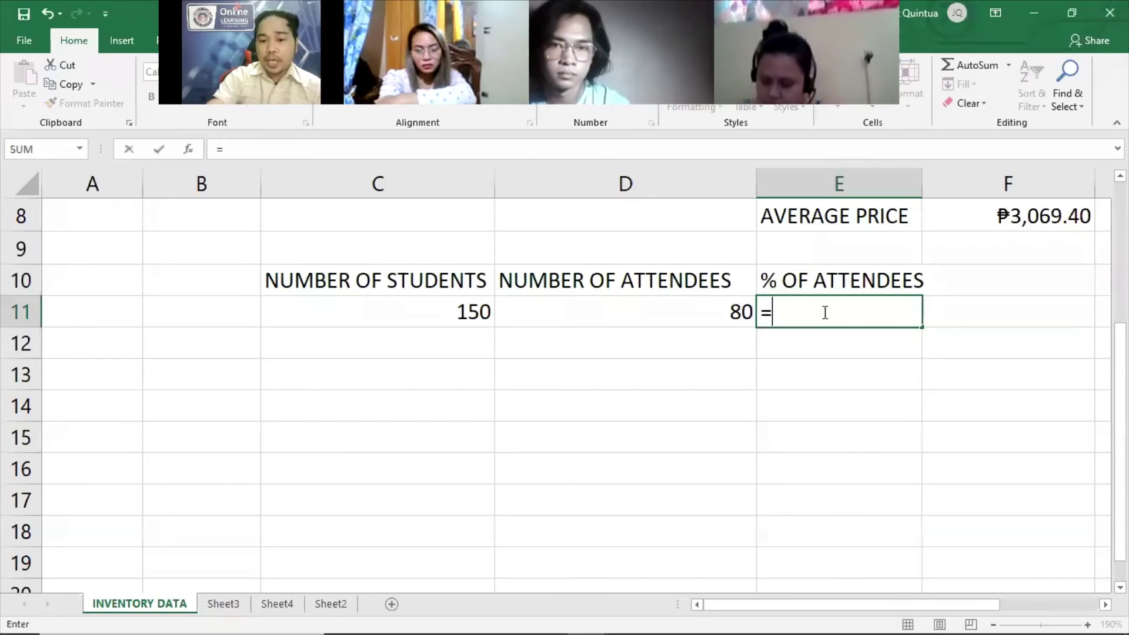
left_click(662, 315)
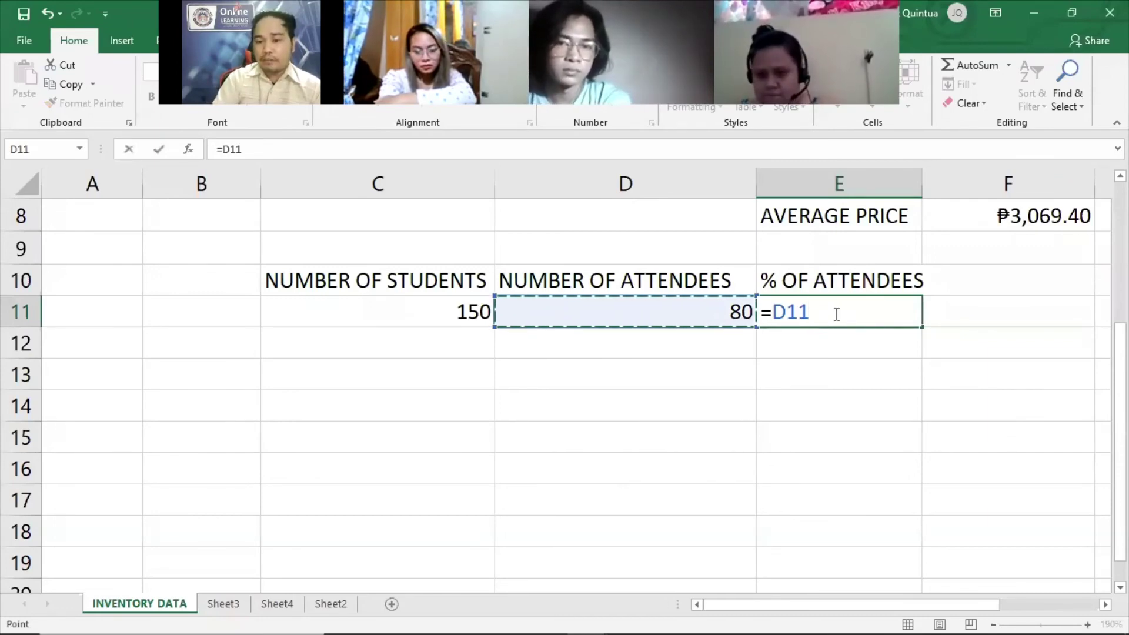
type("/")
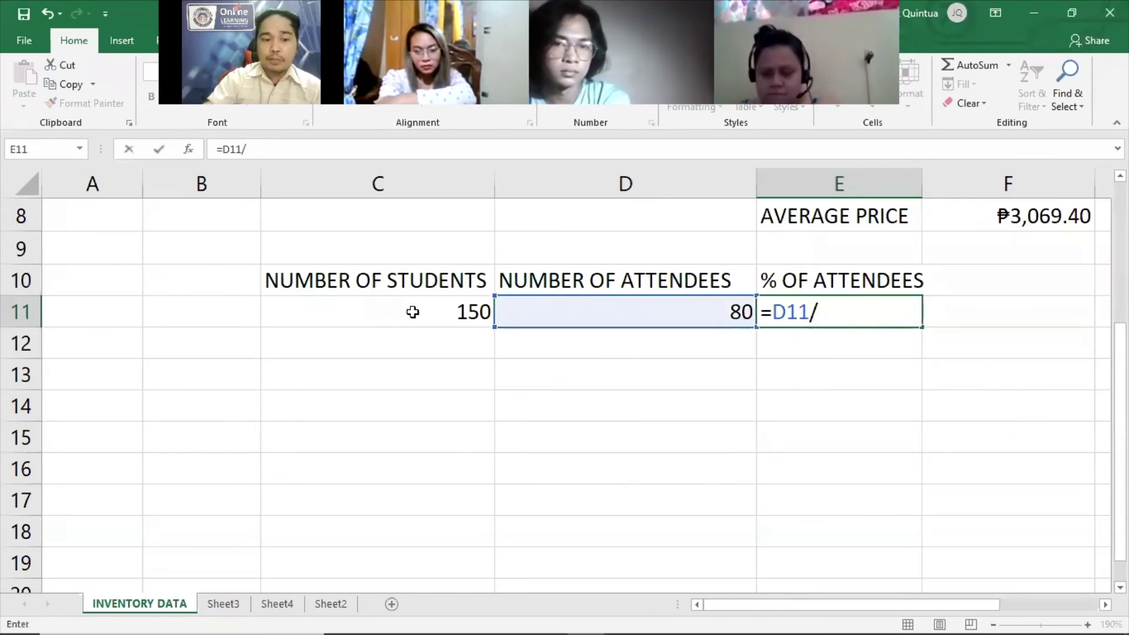
left_click(422, 312)
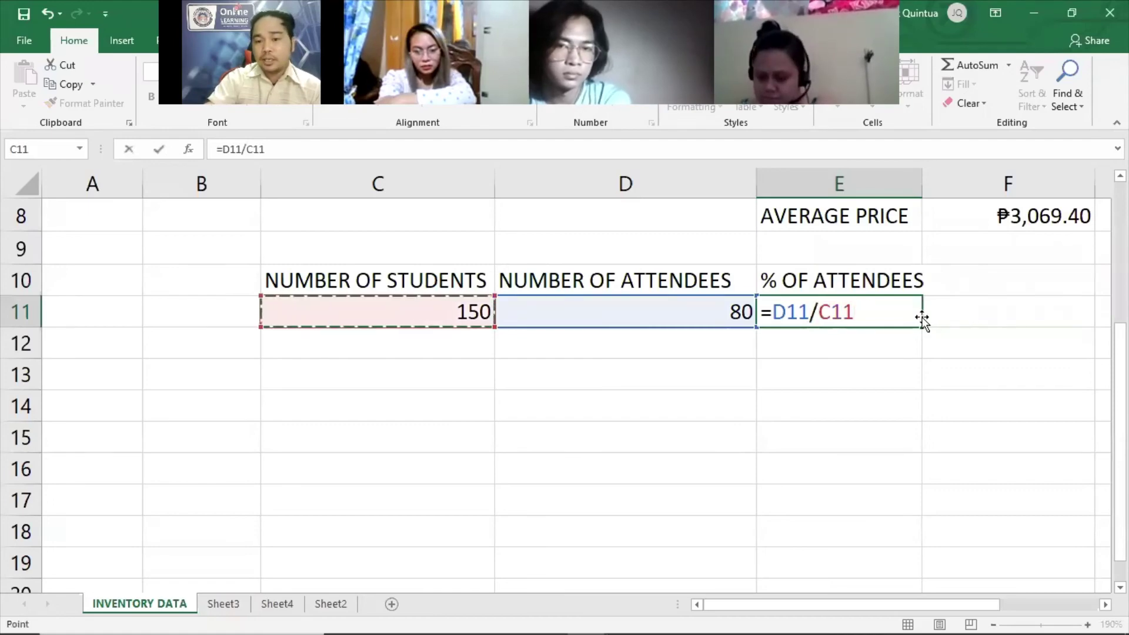
left_click(868, 313)
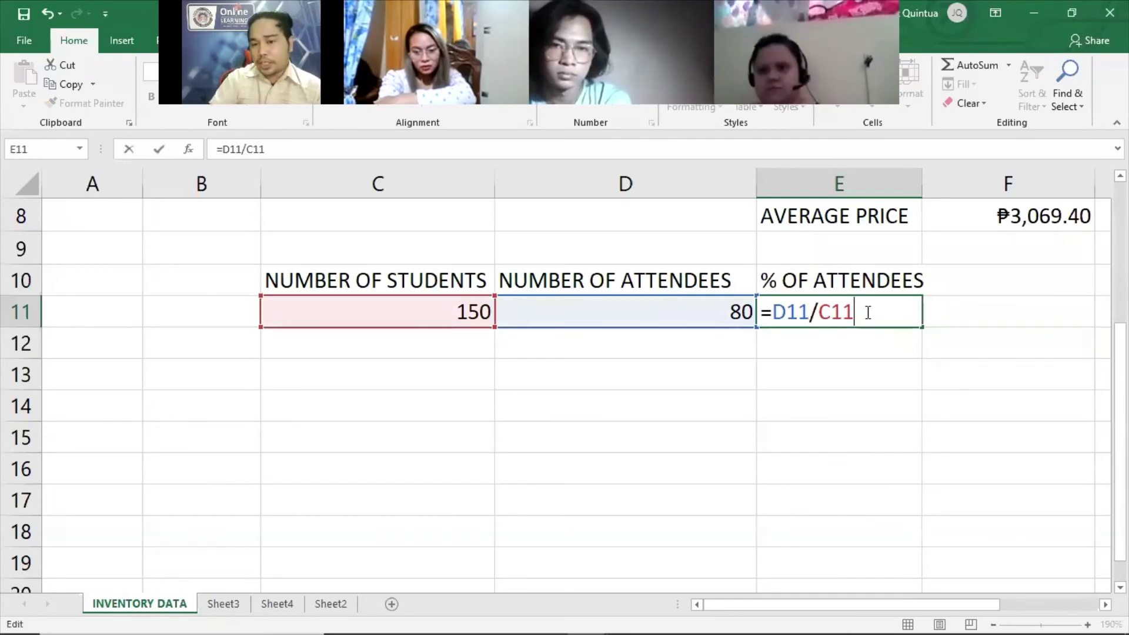
key("Return")
left_click(832, 299)
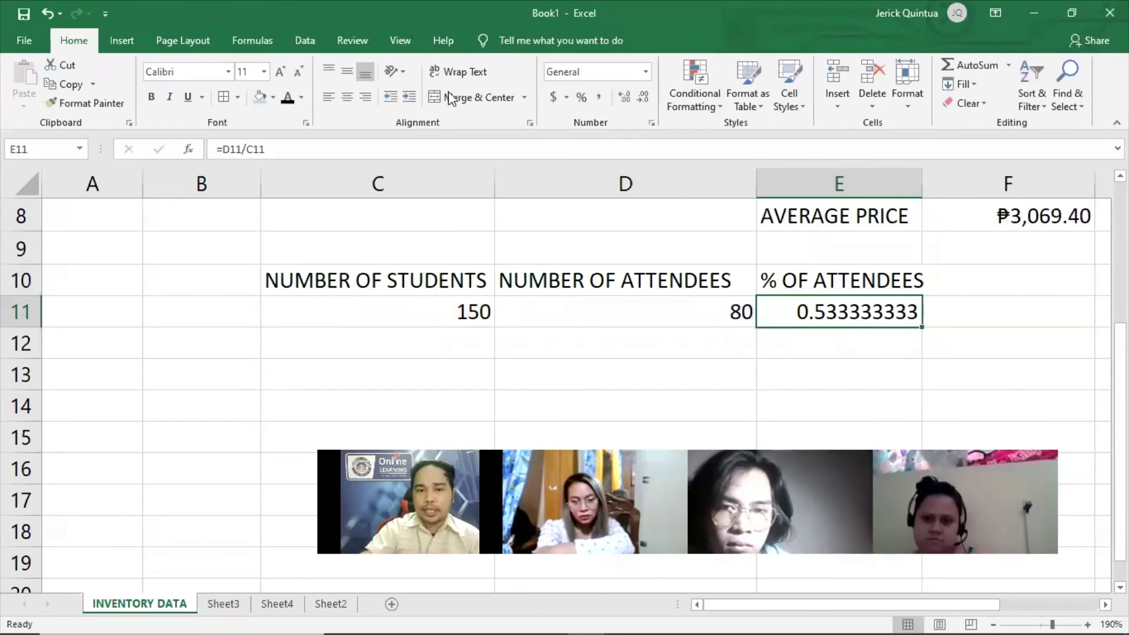
left_click(581, 97)
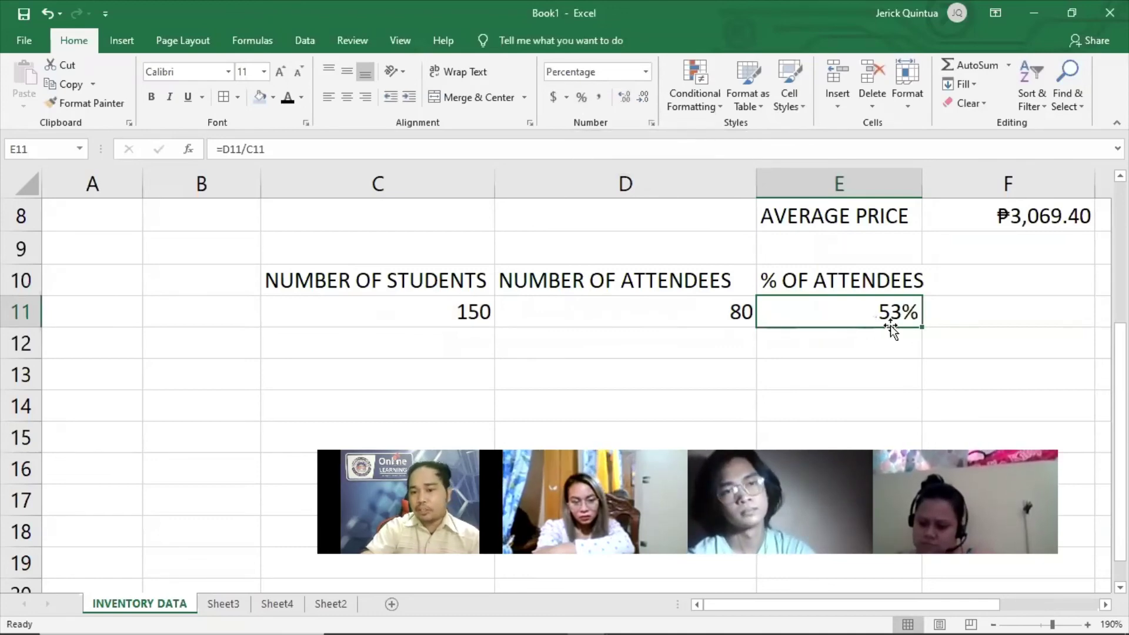
Examine the student and attendee values in row 11 and the cell references in the E11 formula.
left_click(717, 318)
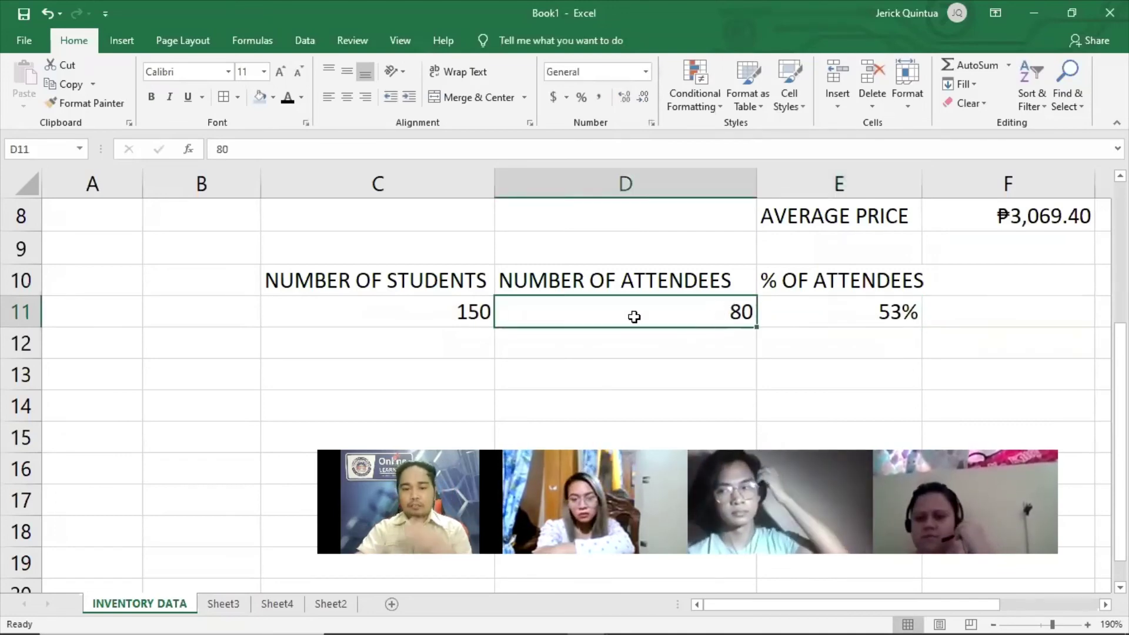
left_click(390, 320)
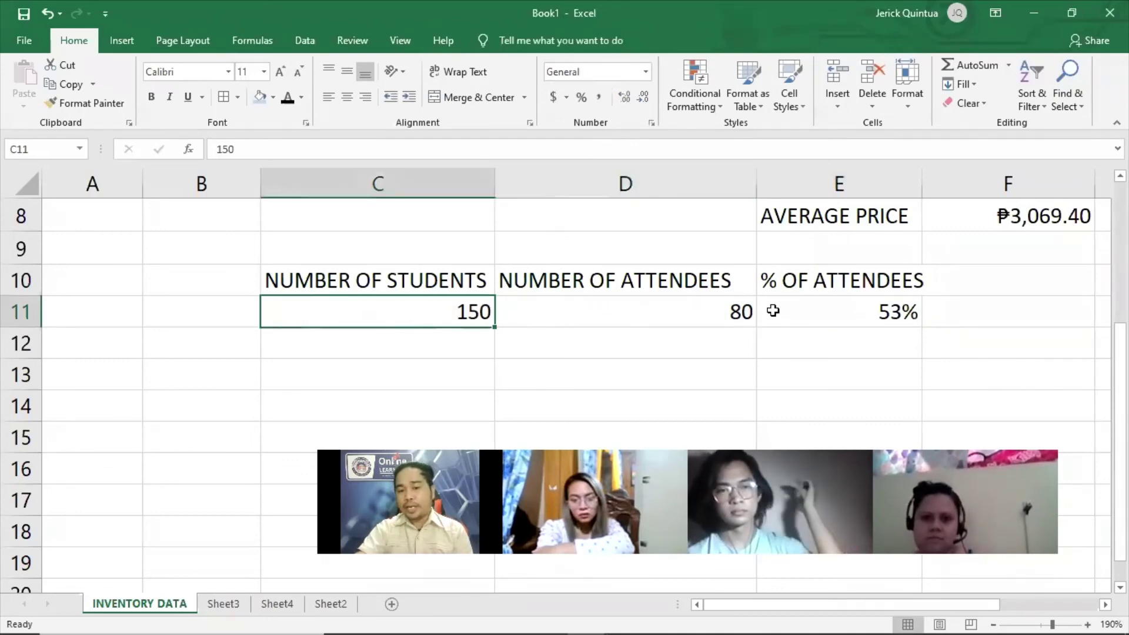
left_click(856, 313)
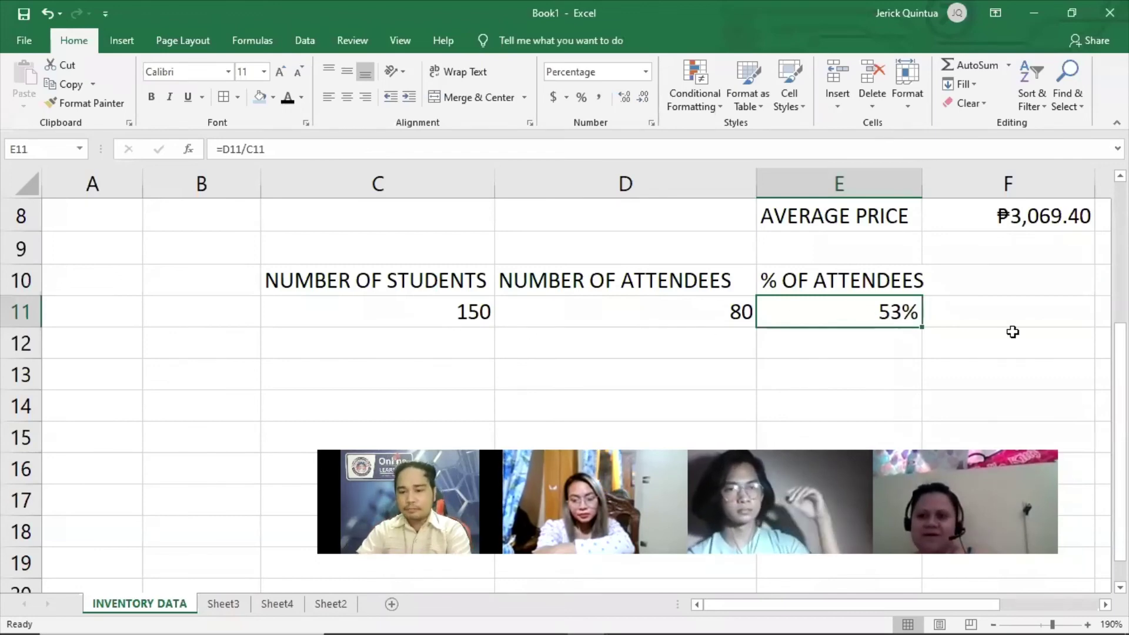
double_click(819, 316)
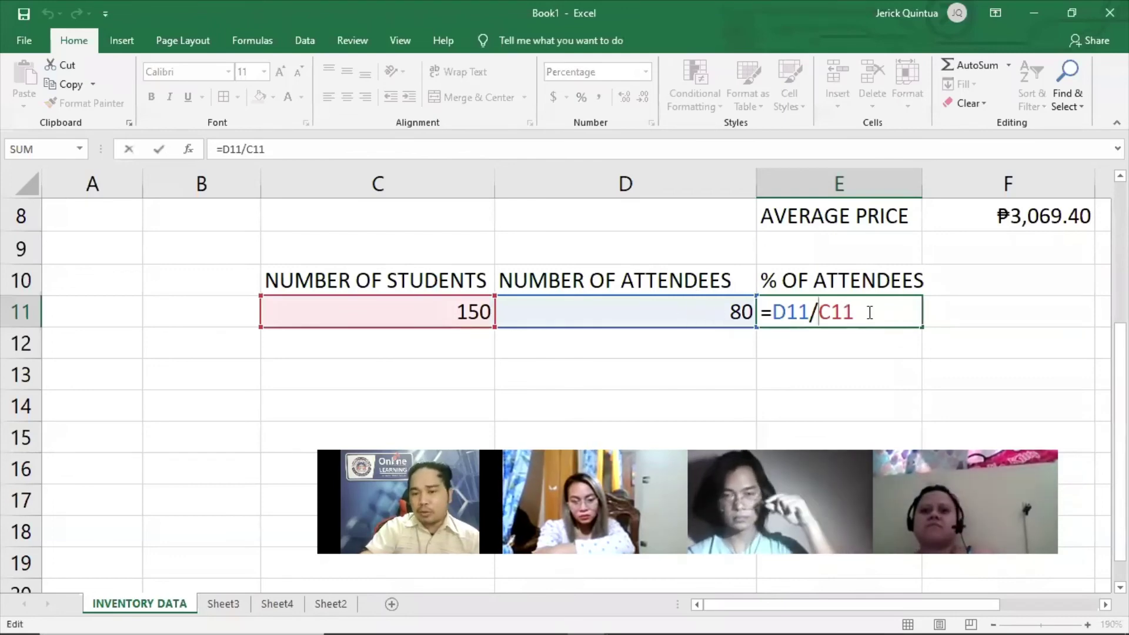
left_click_drag(871, 312, 778, 316)
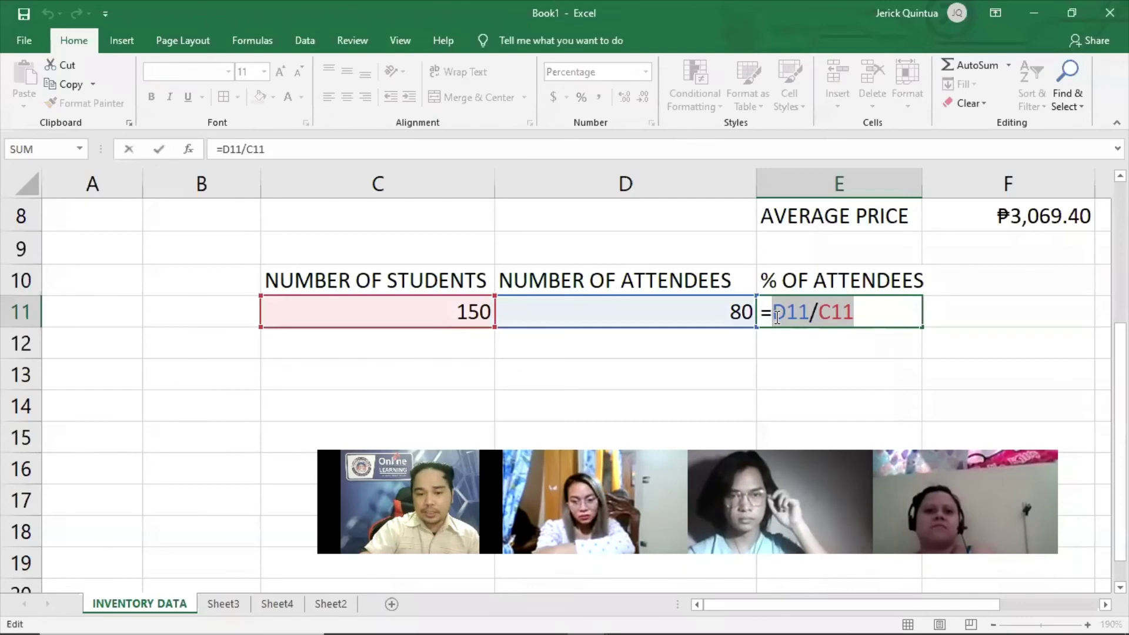
left_click(862, 316)
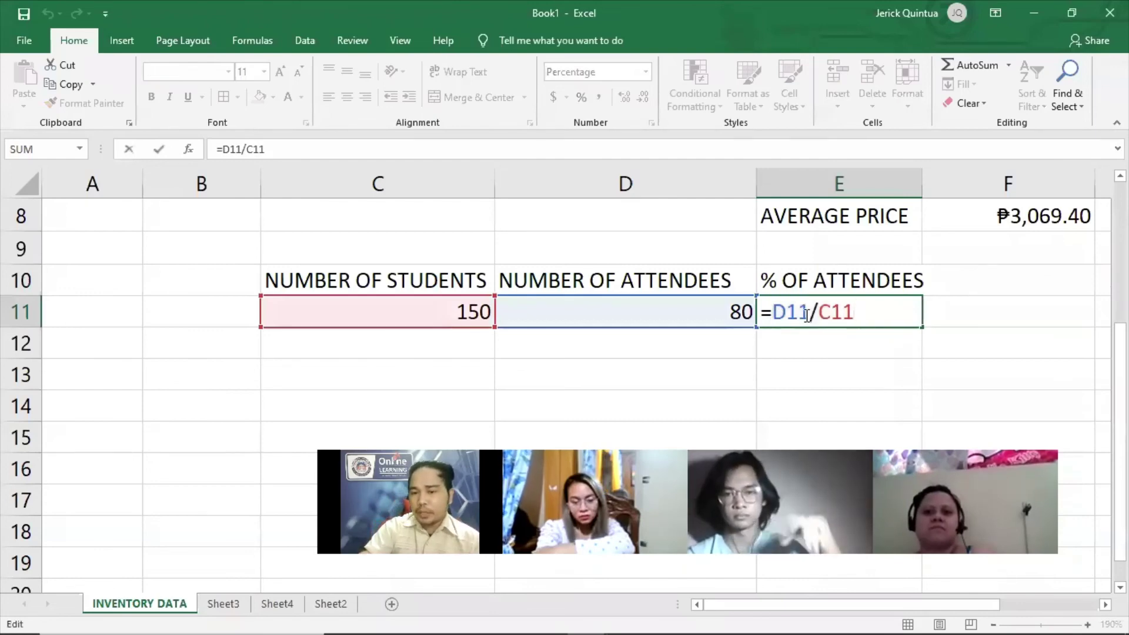
double_click(783, 312)
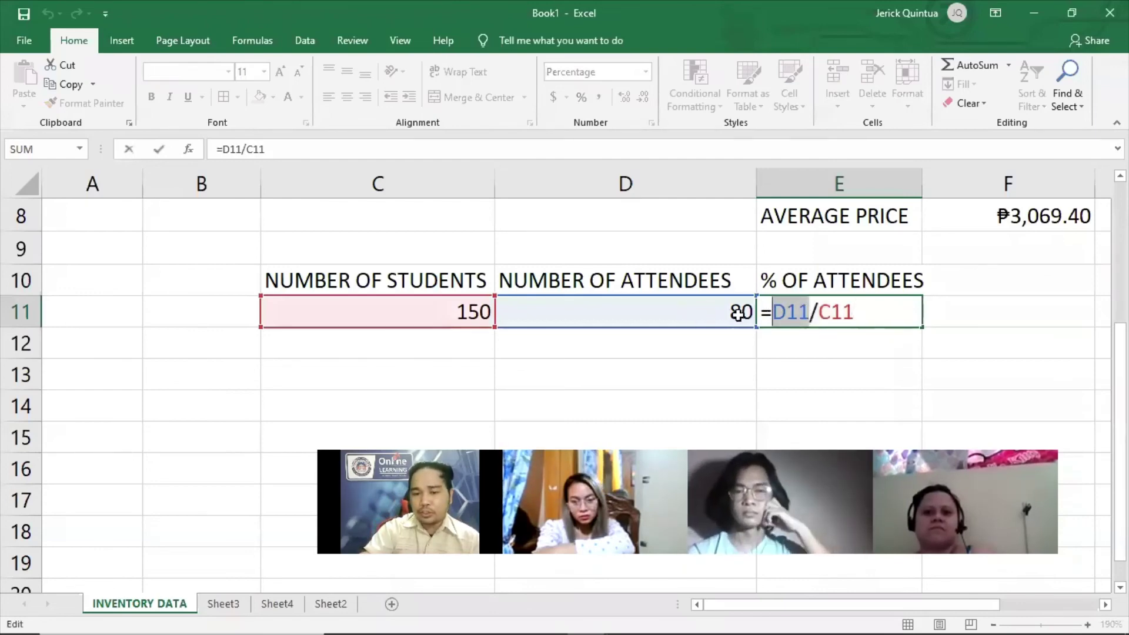
left_click(809, 316)
double_click(828, 317)
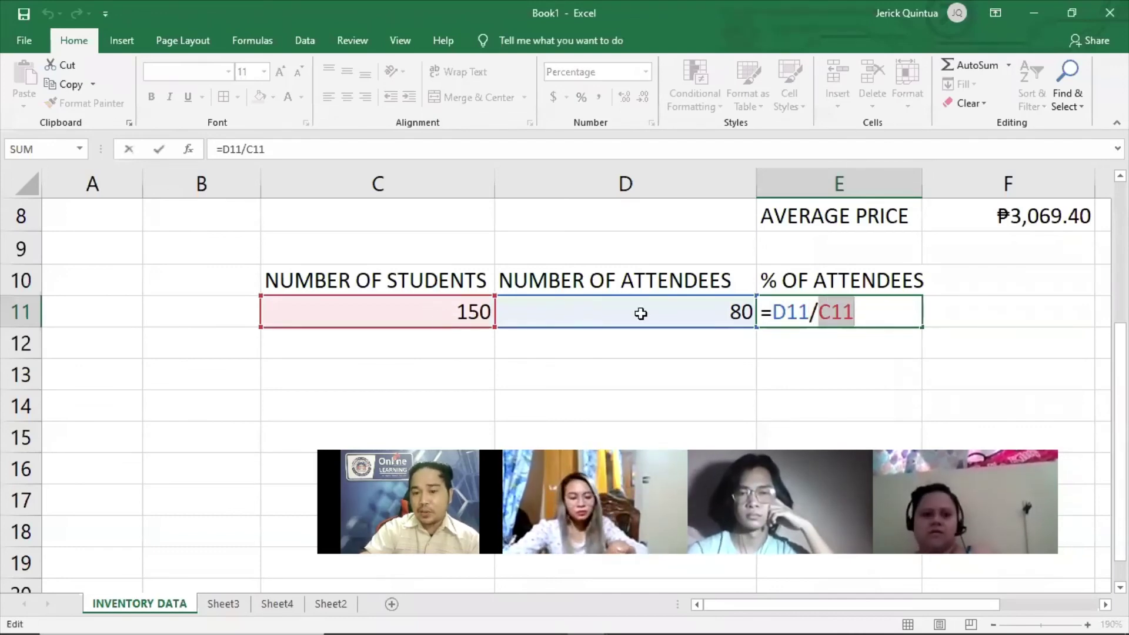
left_click(900, 311)
key("Return")
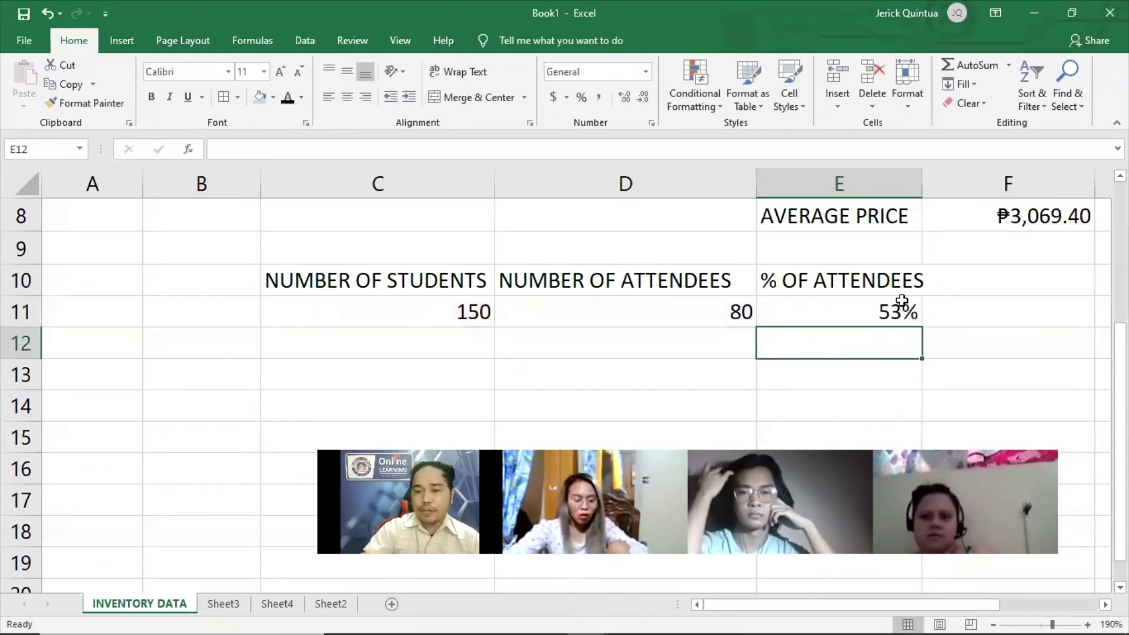
Change the number format of the attendance result in E11 to Number.
left_click(863, 312)
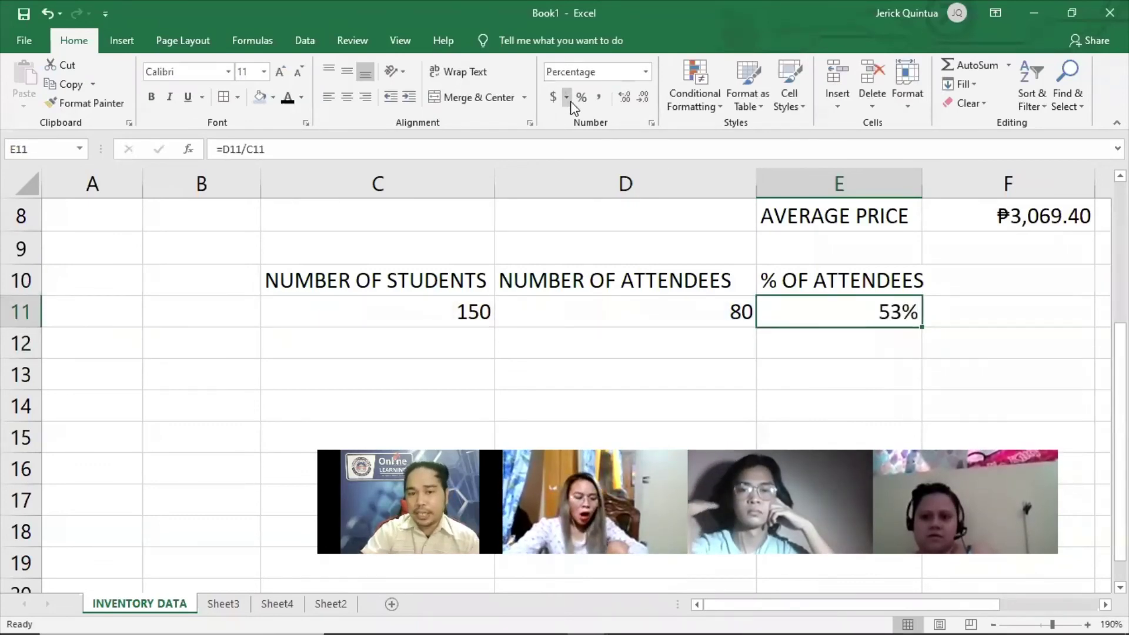
left_click(646, 72)
left_click(590, 133)
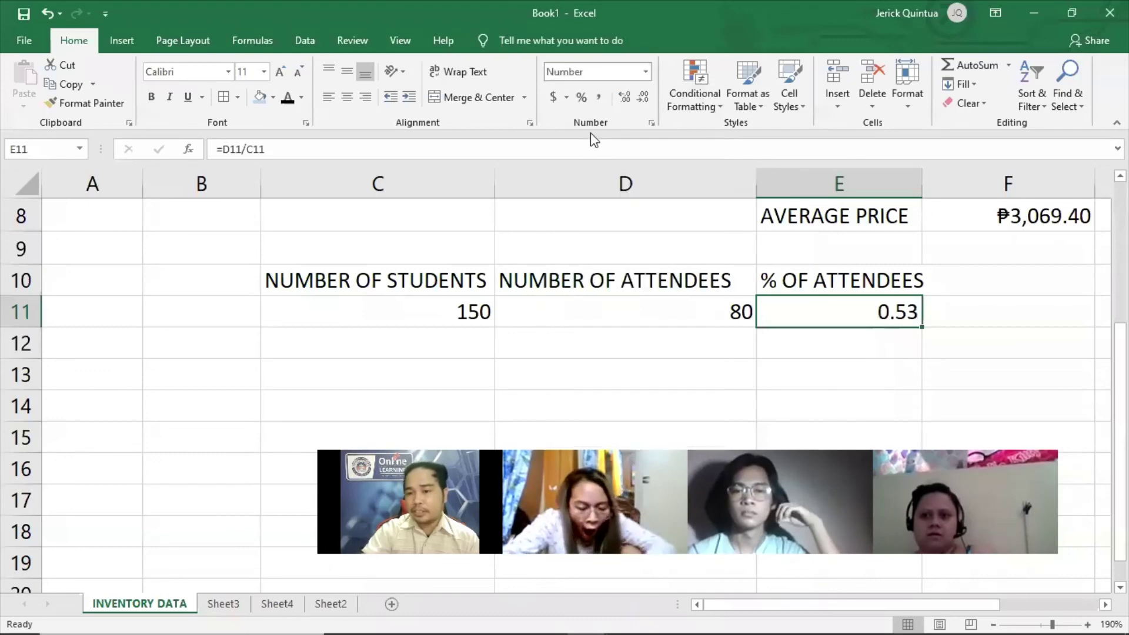
left_click(949, 318)
left_click(893, 317)
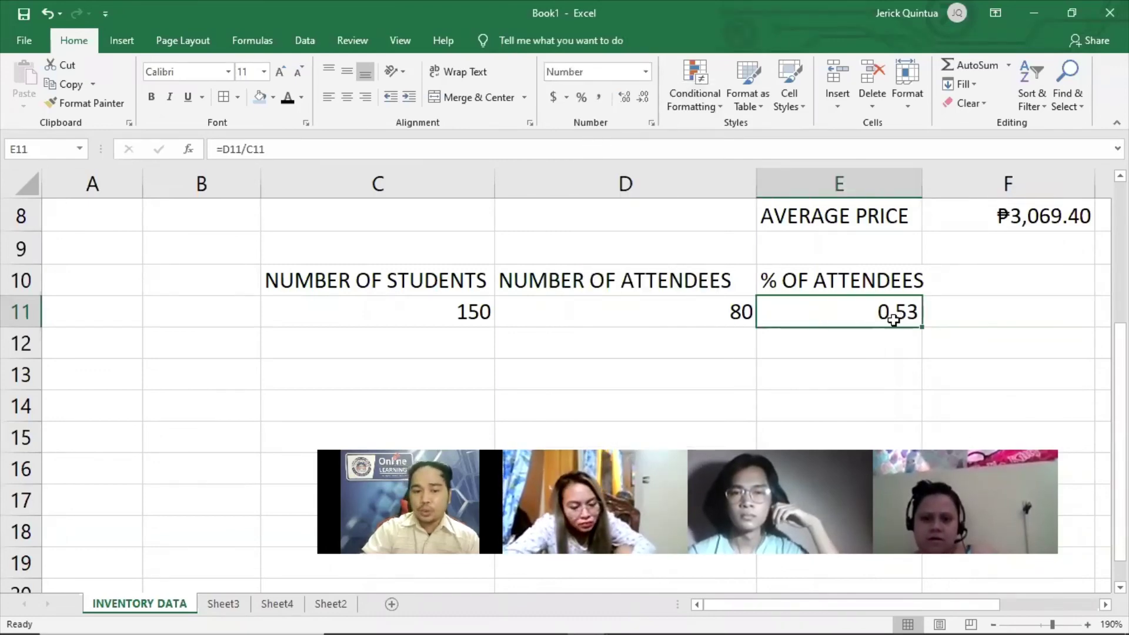
Format the attendance result in E11 as a percentage and clear the contents of C10:E11.
left_click(580, 98)
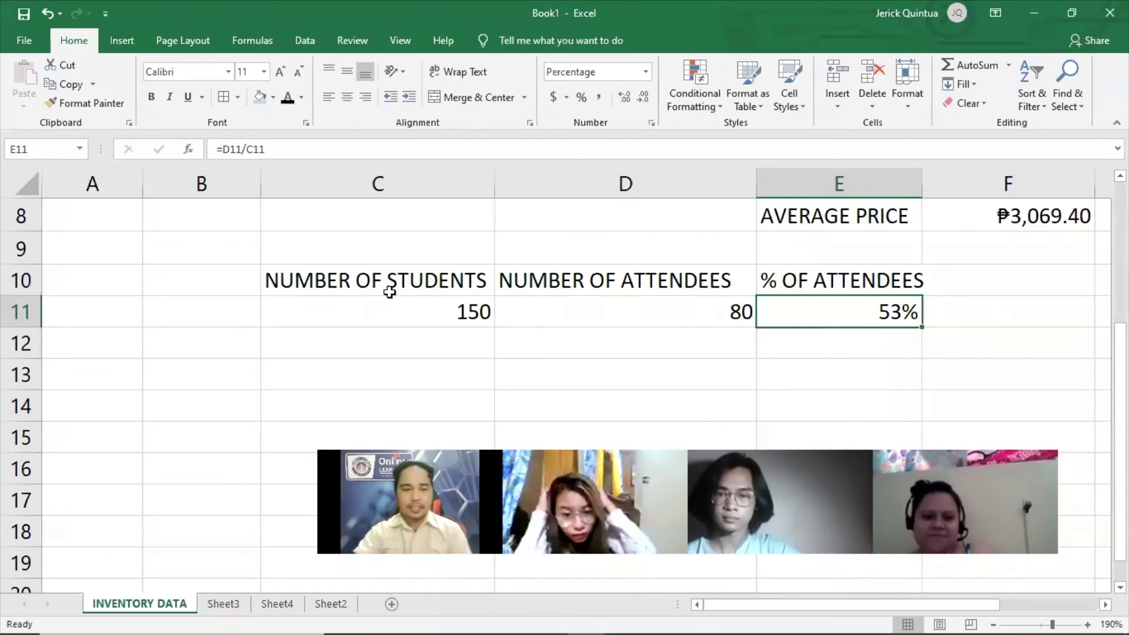
left_click(486, 280)
left_click_drag(486, 280, 872, 298)
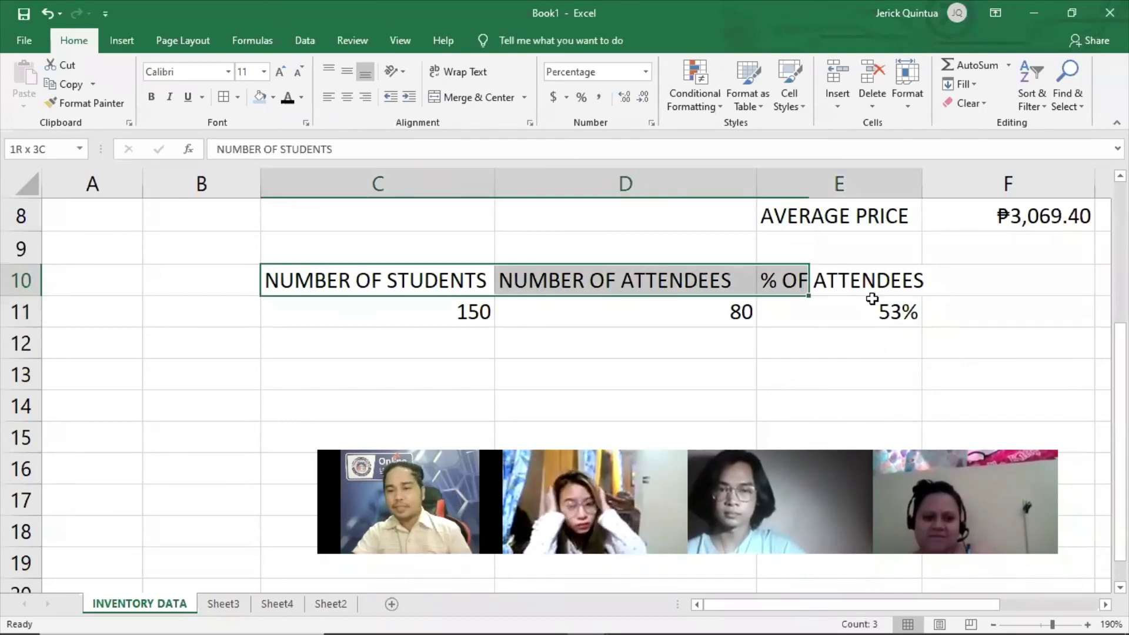
right_click(643, 302)
left_click(721, 435)
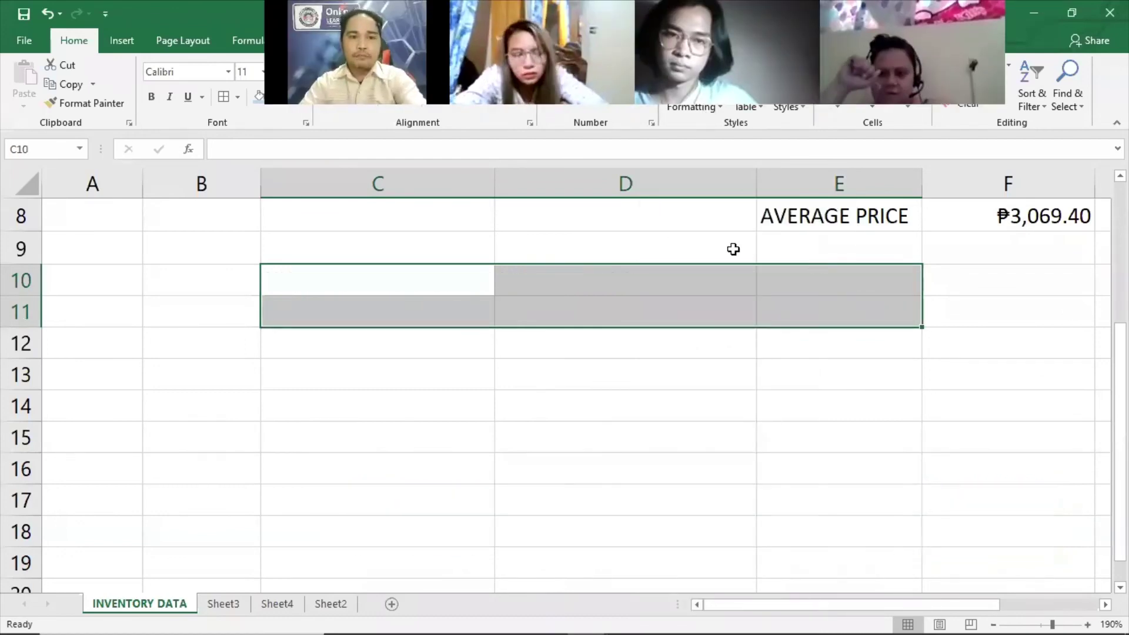
Add the labels HIGHEST PRICE in E9 and LOWEST PRICE in E10 below the average price.
scroll(734, 247, "up", 2)
scroll(734, 247, "right", 1)
left_click(770, 371)
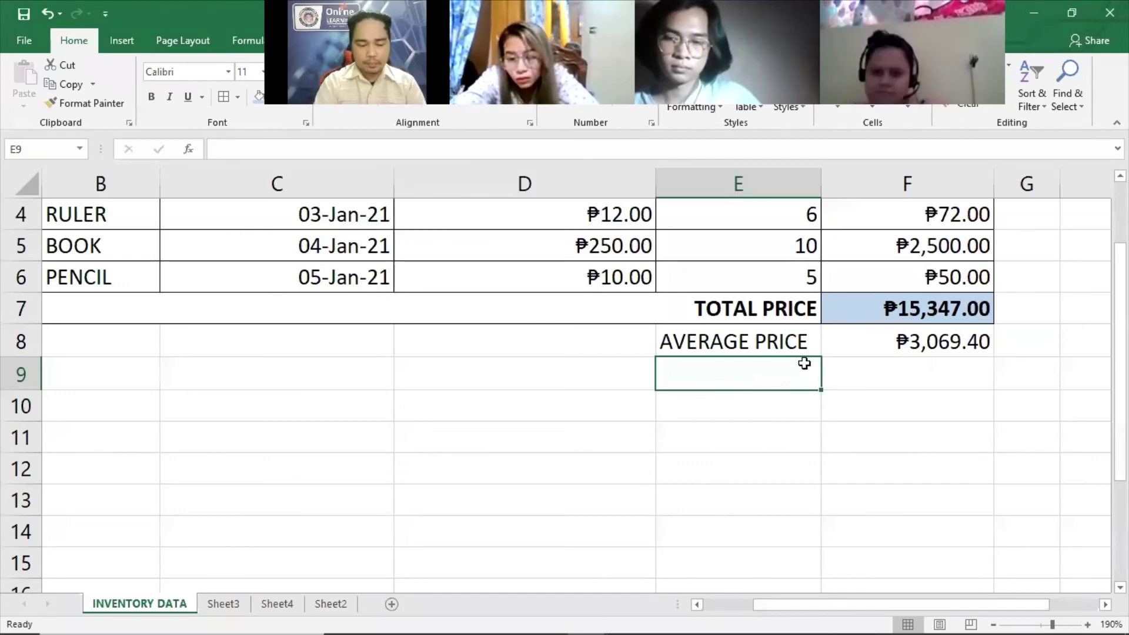
type("G")
key("BackSpace")
type("HISG")
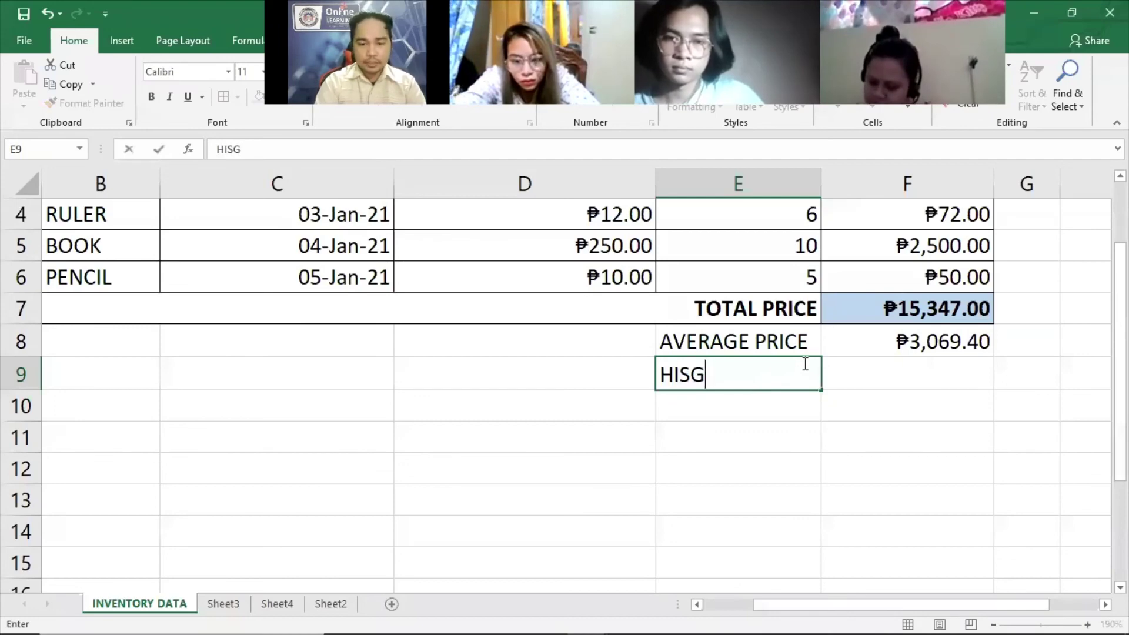
key("BackSpace")
key("BackSpace")
type("GHEST PRICE")
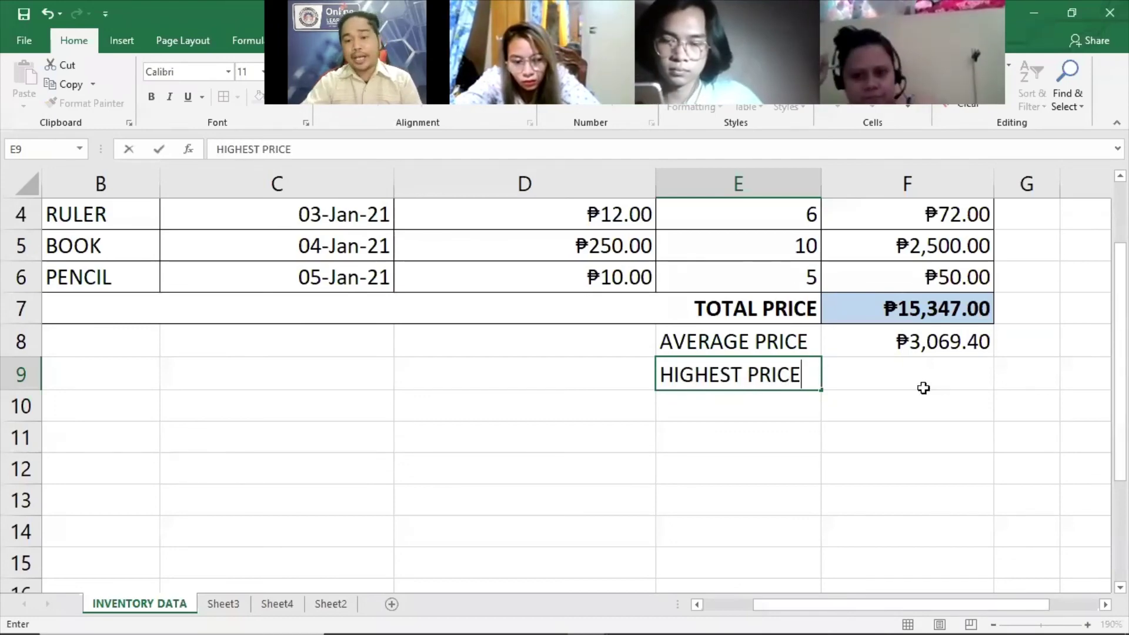
key("Return")
type("LOWES")
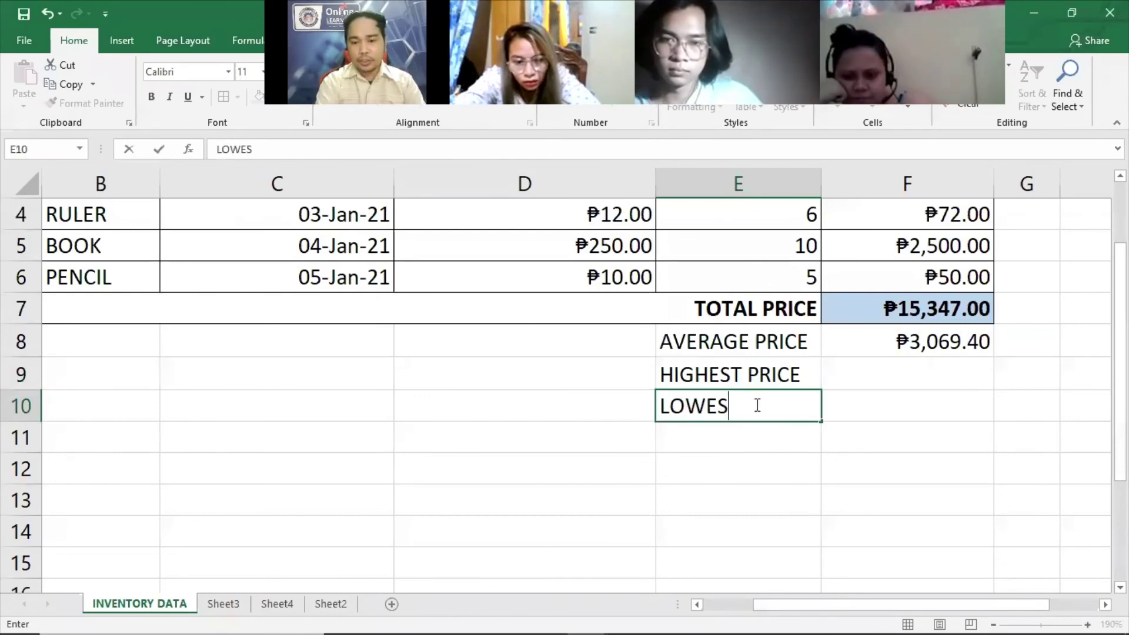
type("T PRICE")
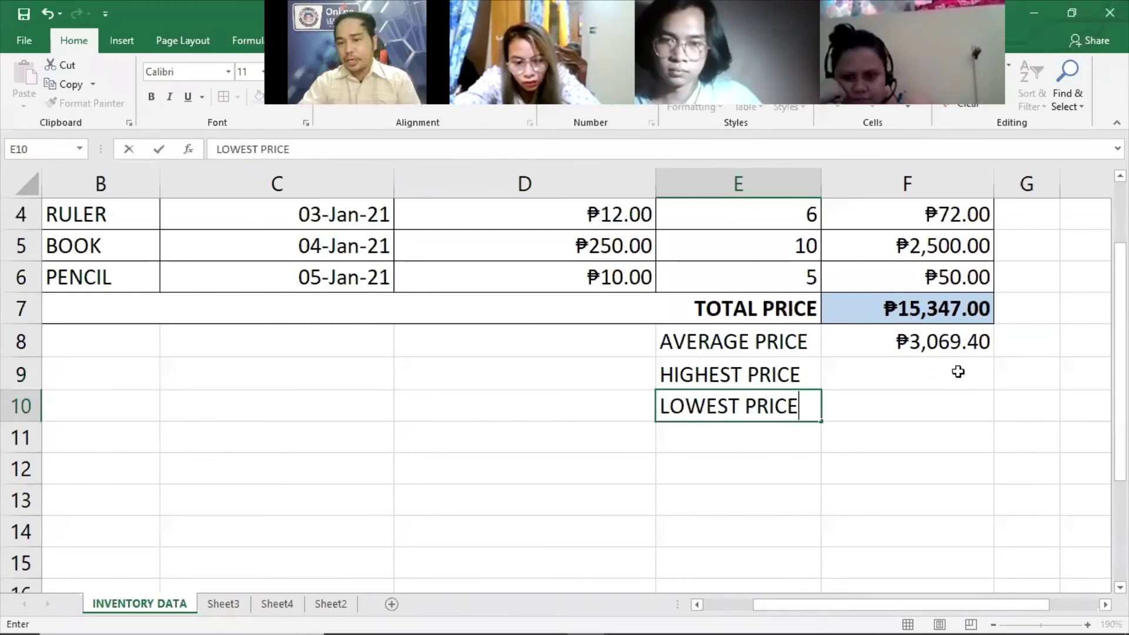
Calculate the highest item total in F9 with the formula =MAX(F2:F6) and compare it with the item totals.
left_click(988, 360)
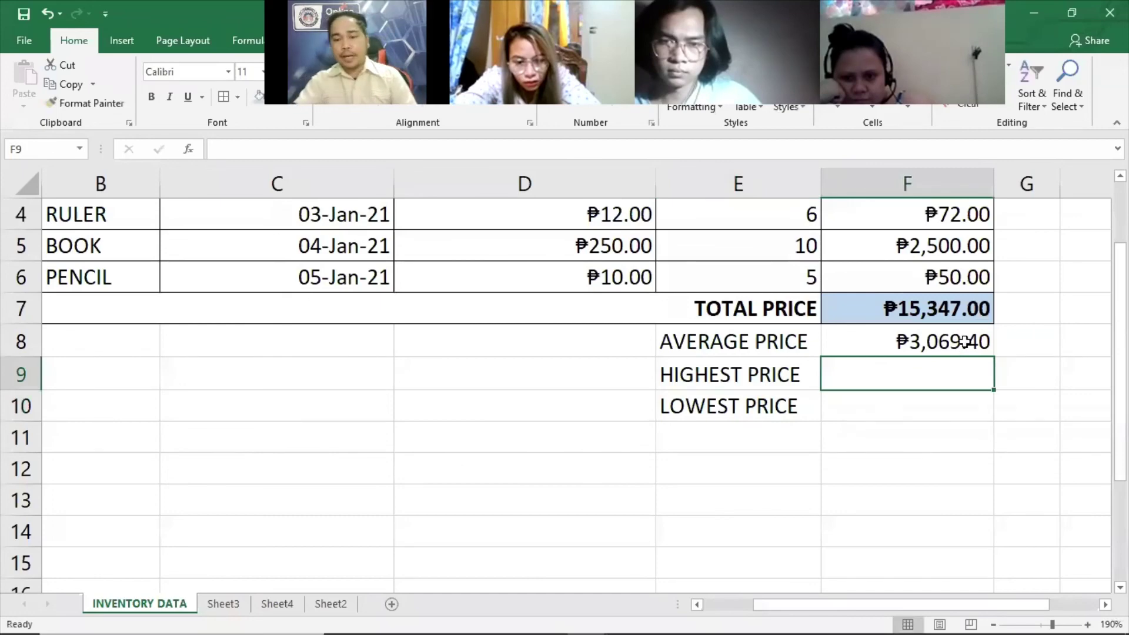
type("=")
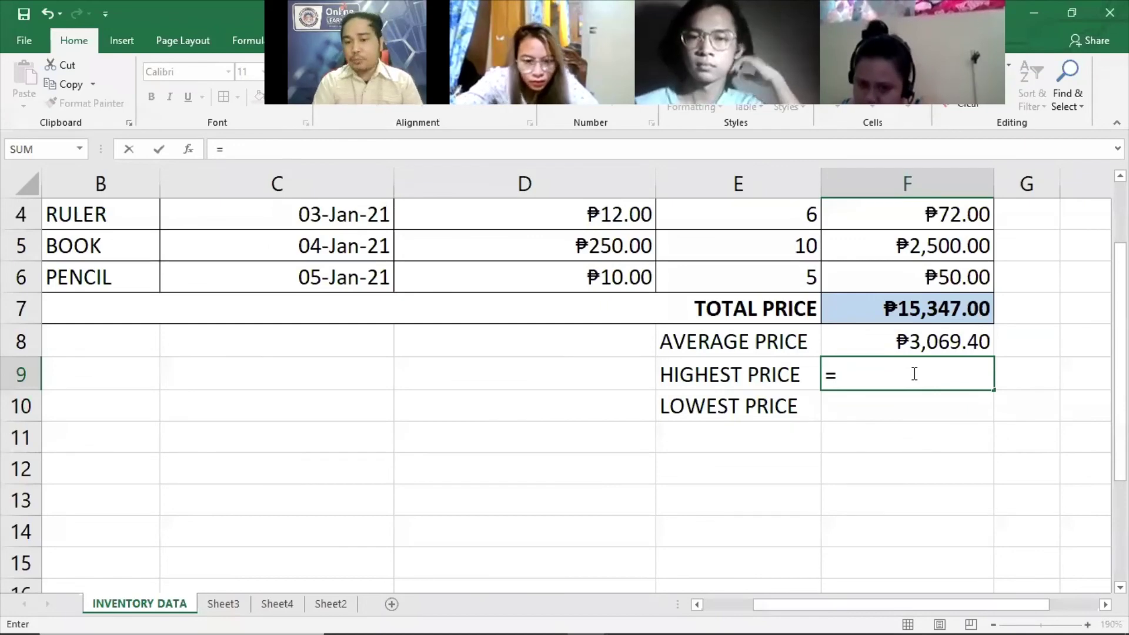
type("MAX")
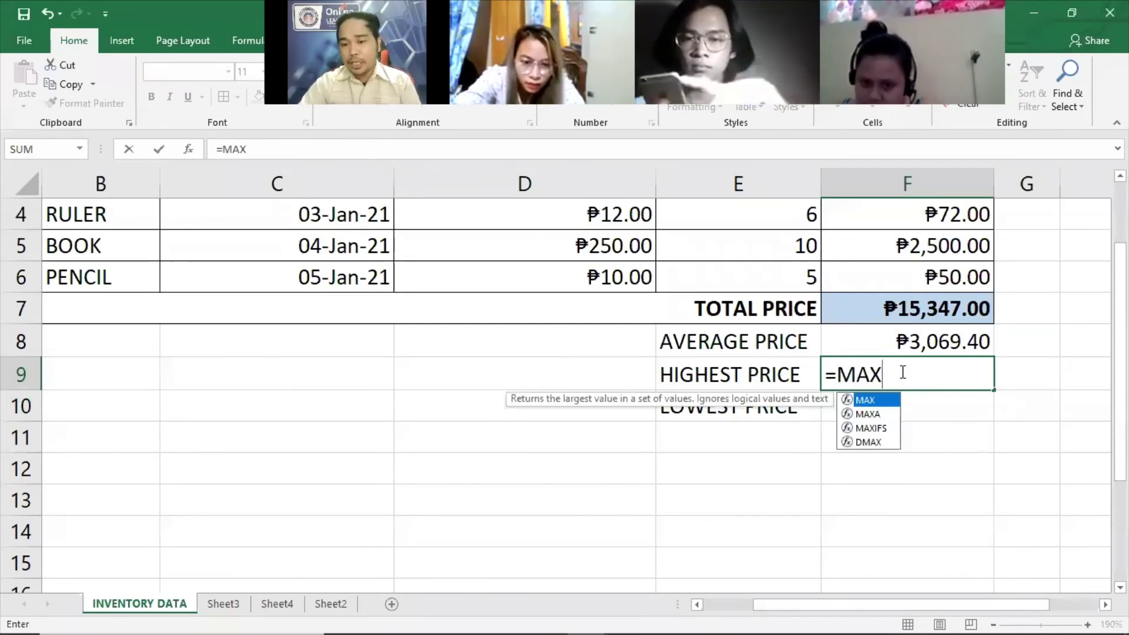
left_click(887, 374)
type("(")
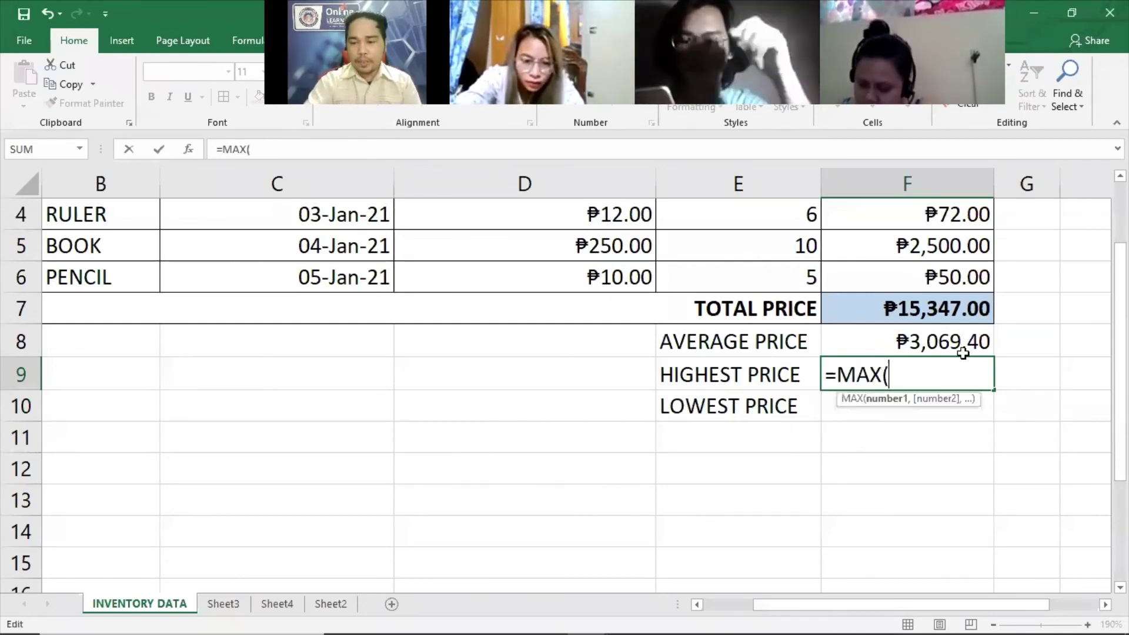
scroll(1043, 339, "up", 1)
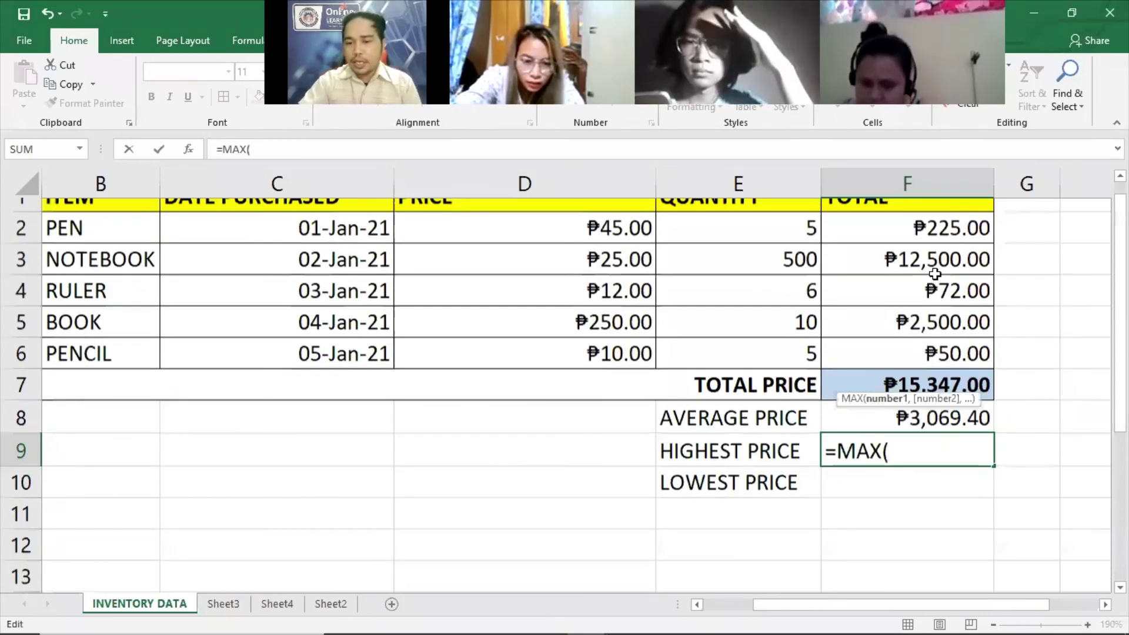
scroll(935, 273, "up", 1)
left_click_drag(915, 245, 915, 372)
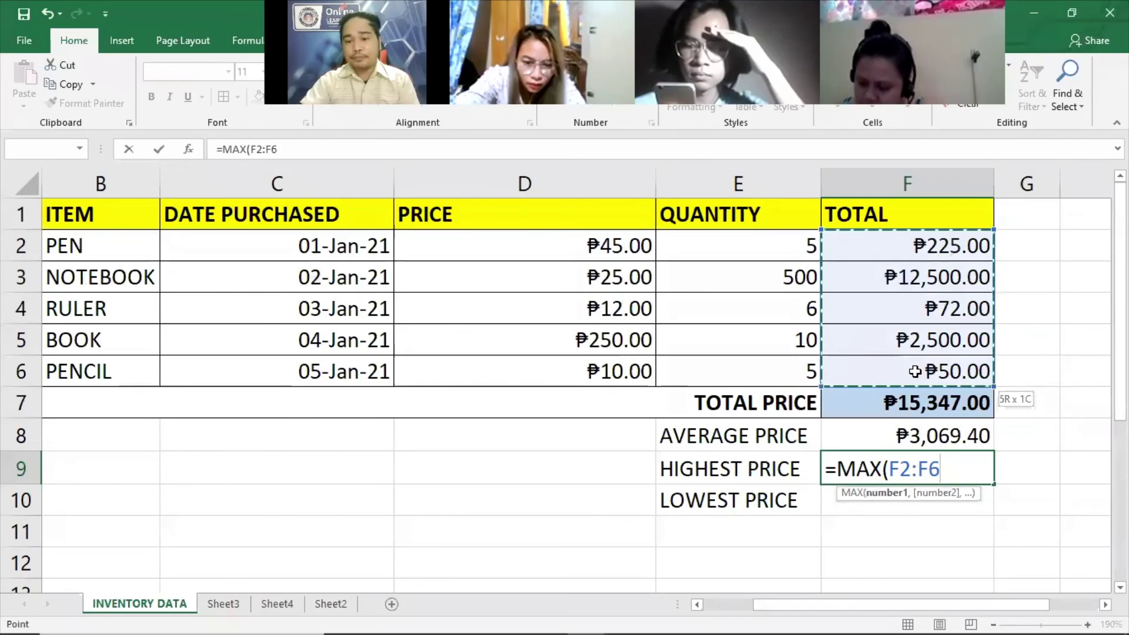
left_click(956, 466)
type(")")
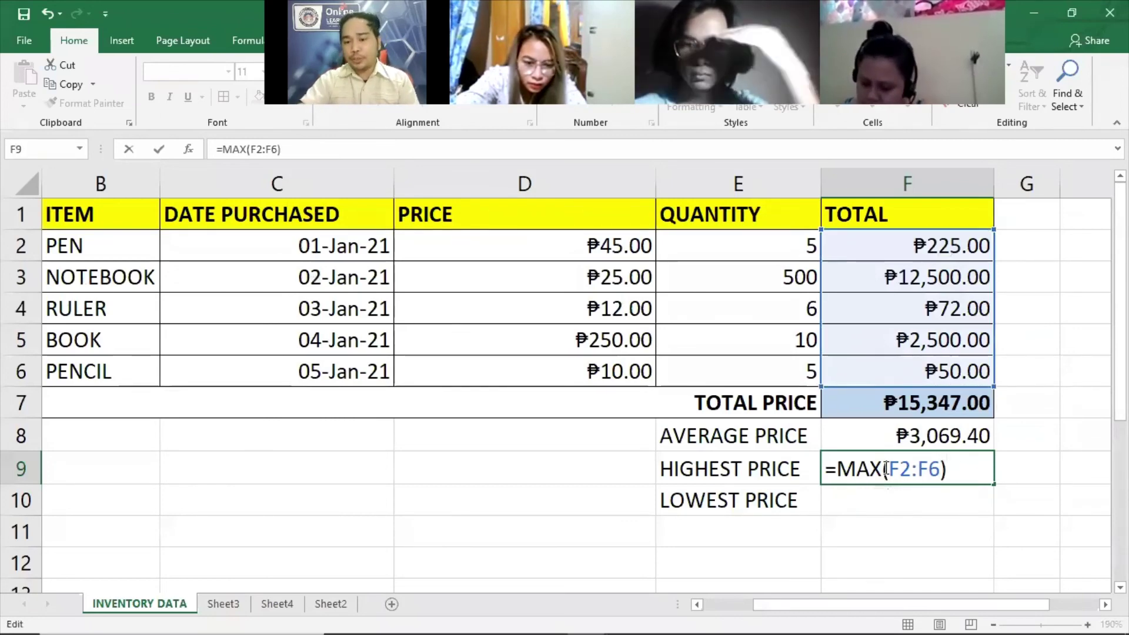
double_click(863, 469)
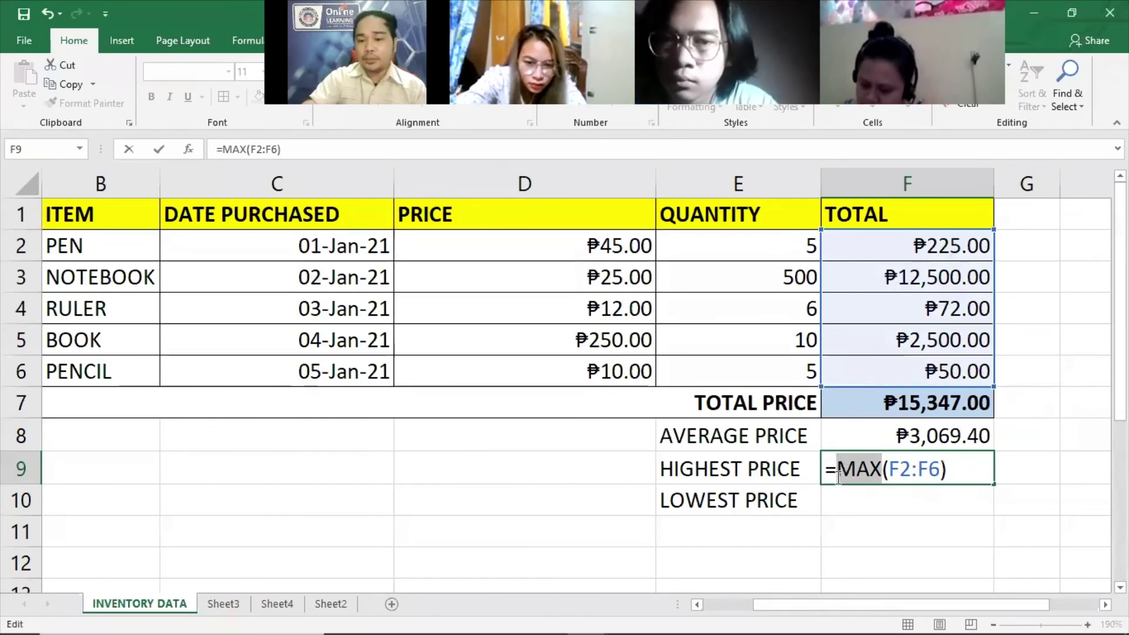
left_click_drag(940, 469, 888, 473)
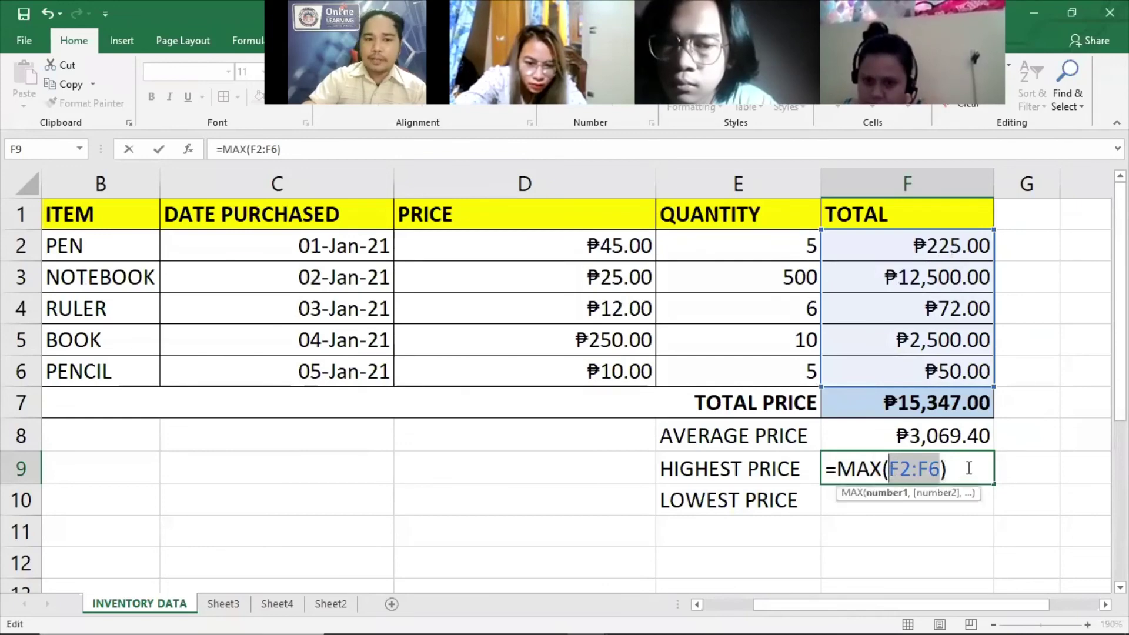
left_click(967, 467)
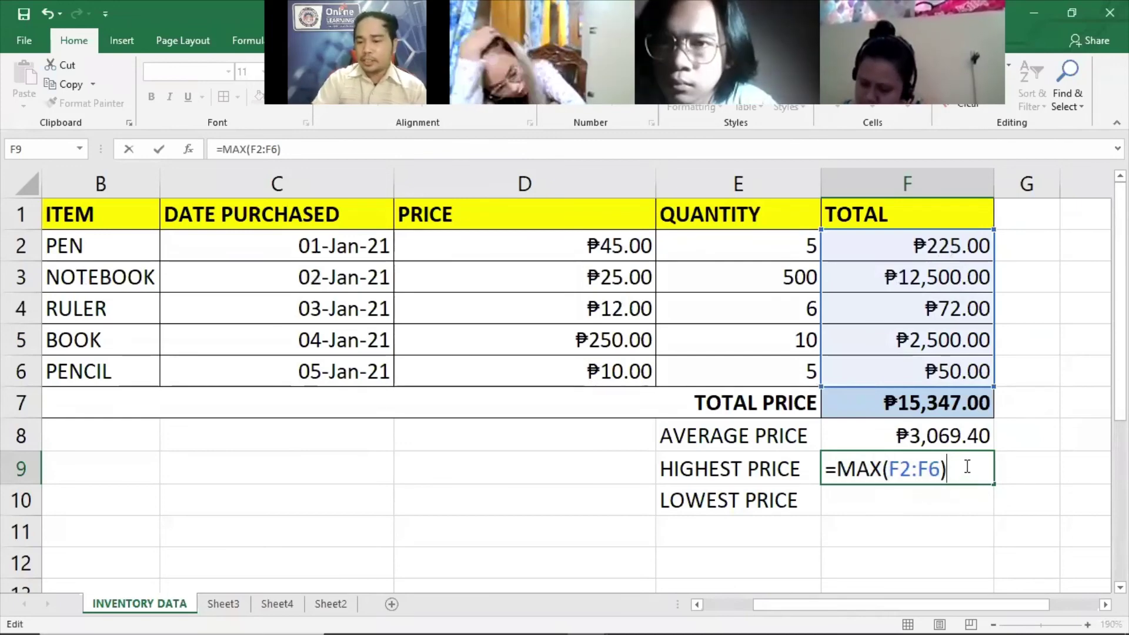
key("Return")
left_click(998, 456)
left_click(937, 467)
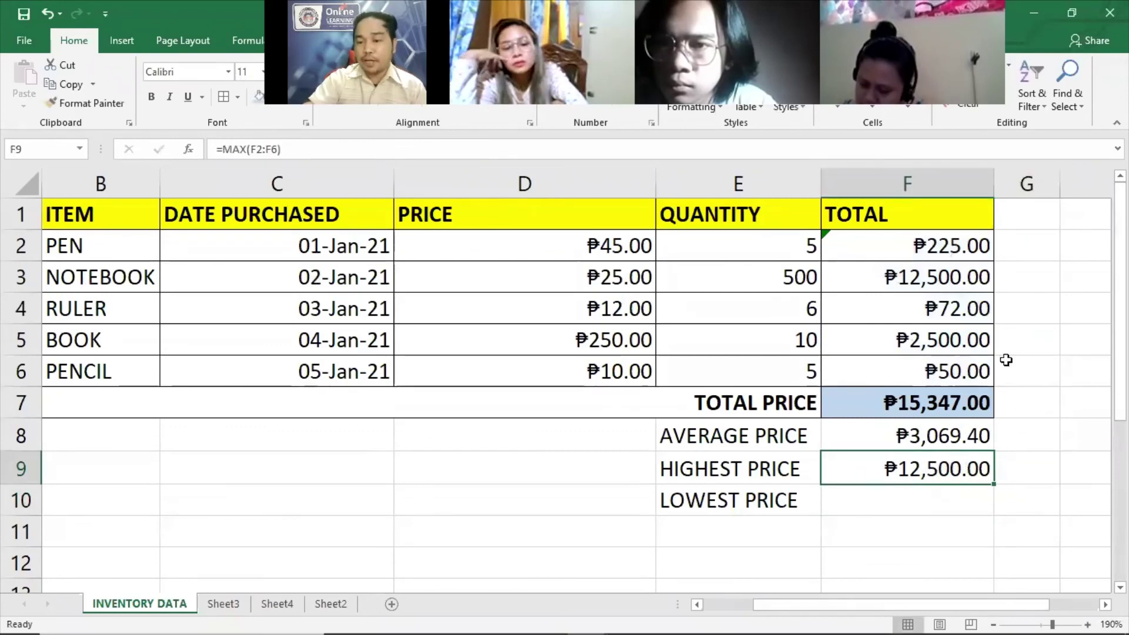
left_click_drag(880, 247, 885, 368)
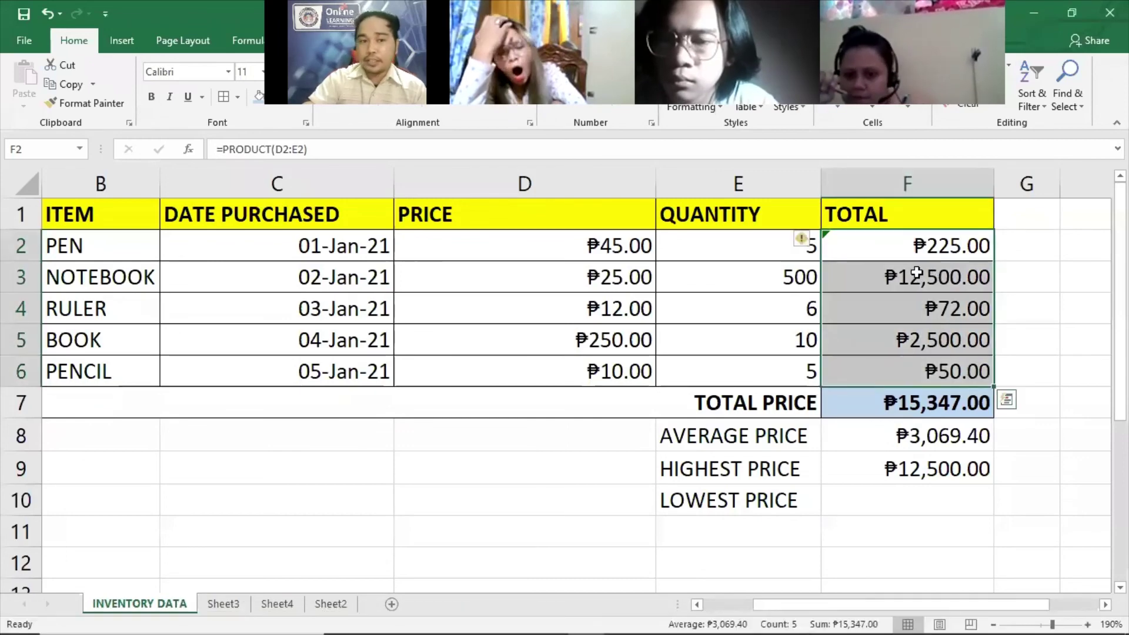
Calculate the lowest item total in F10 with the formula =MIN(F2:F6) and compare it with the item totals.
left_click(858, 507)
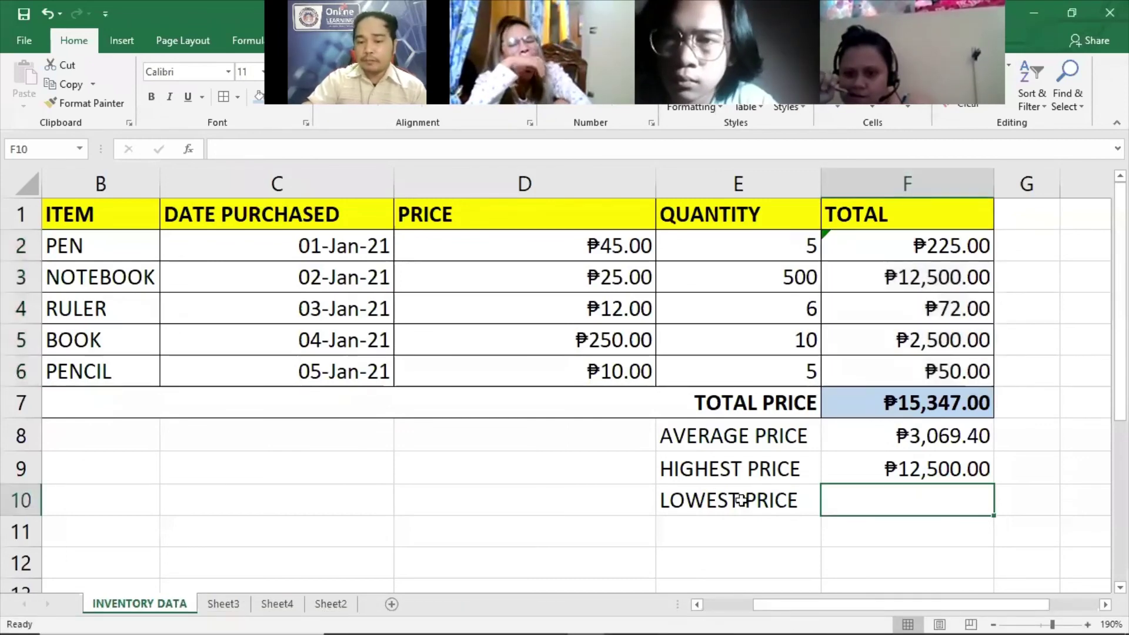
type("=")
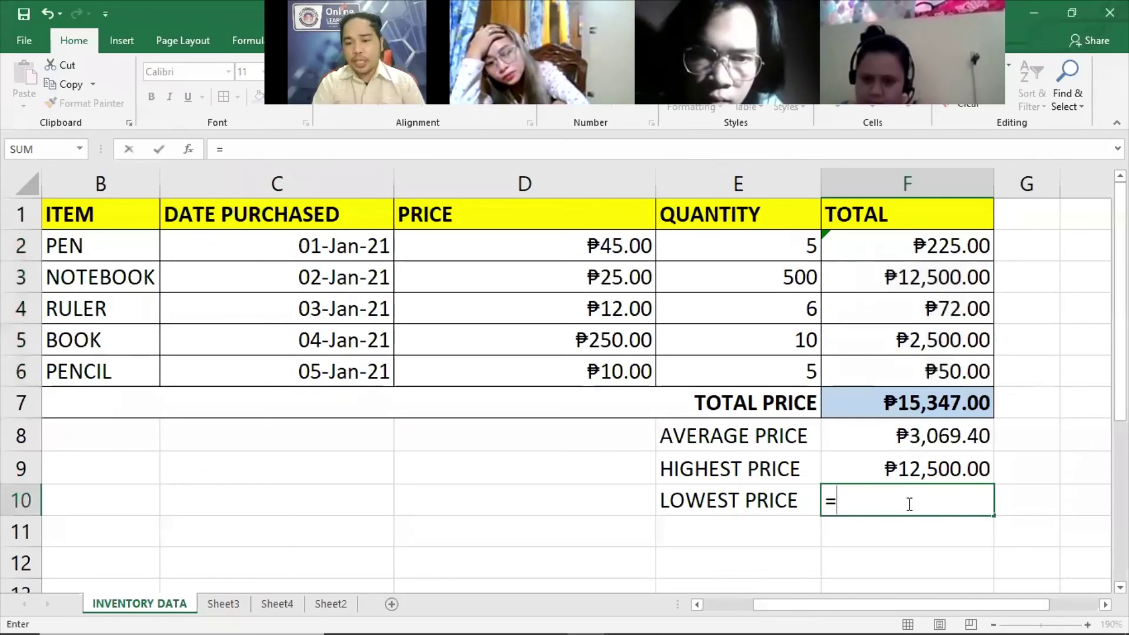
type("MIN")
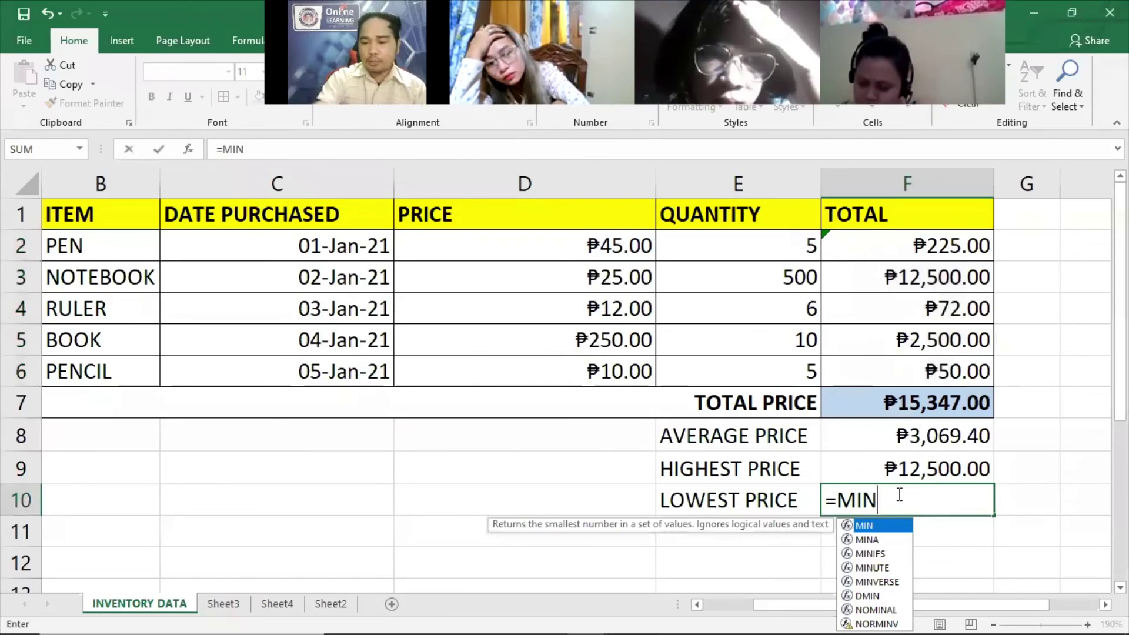
type("(")
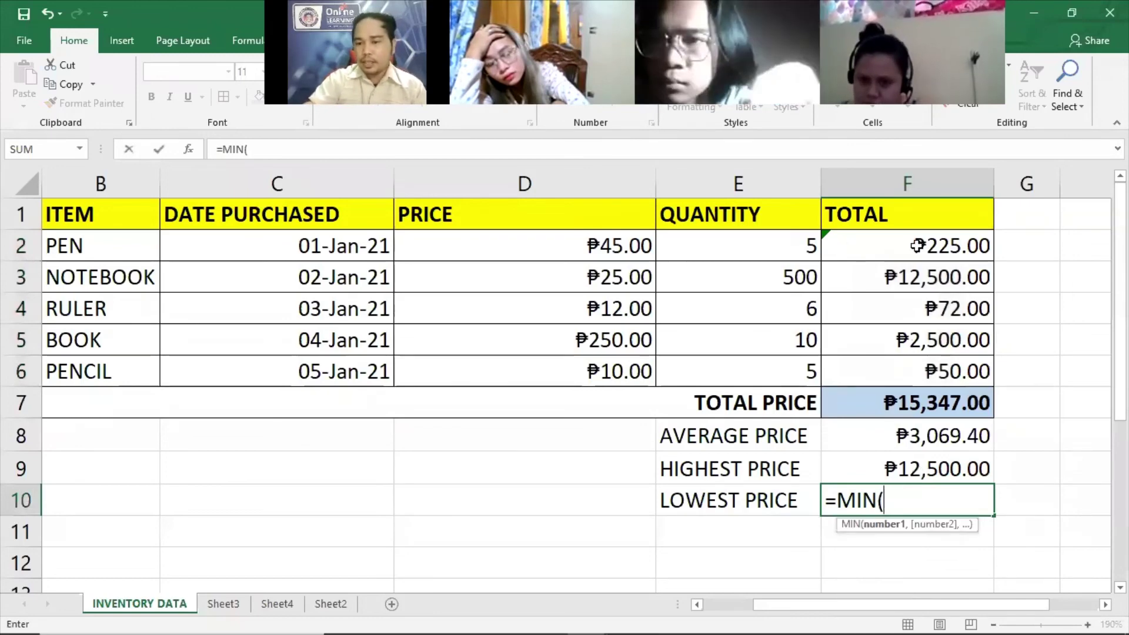
left_click_drag(918, 252, 918, 369)
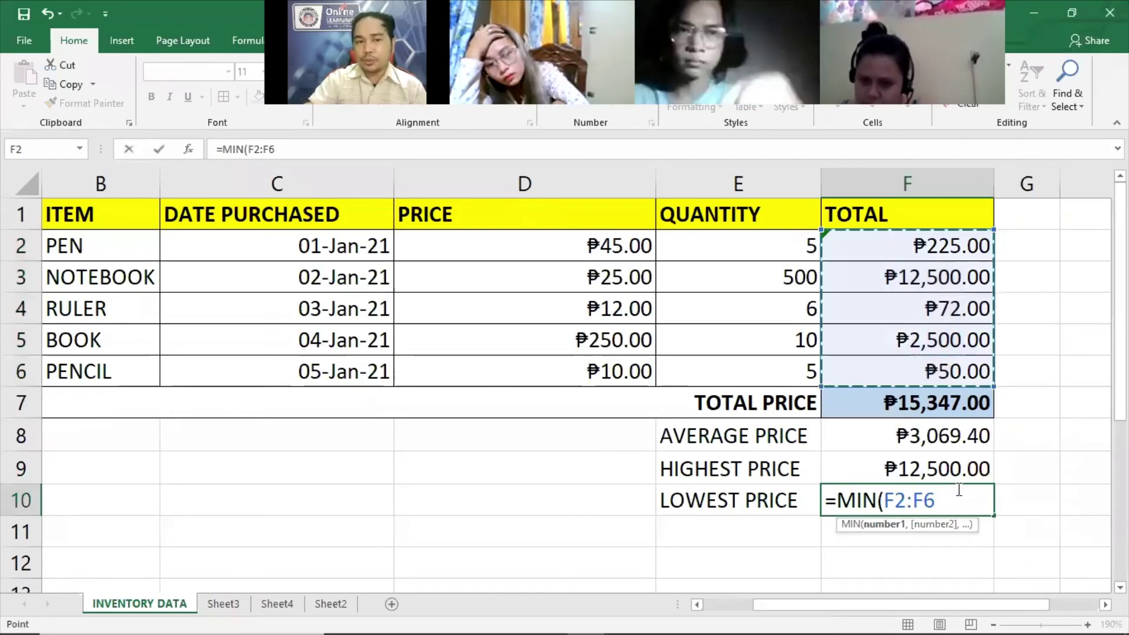
type(")")
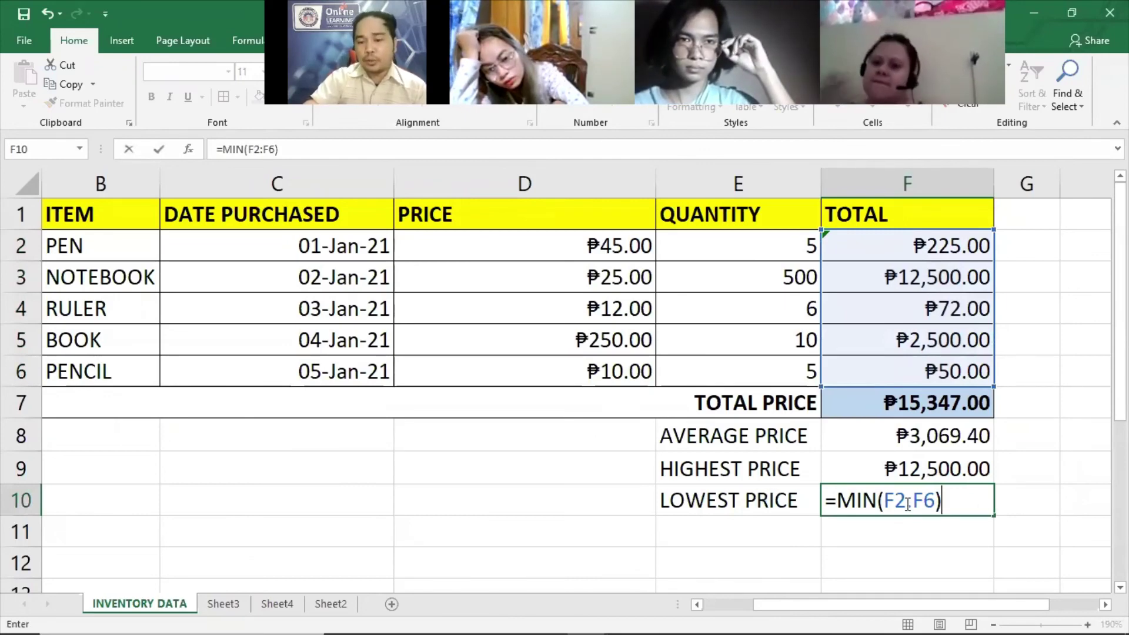
left_click(867, 503)
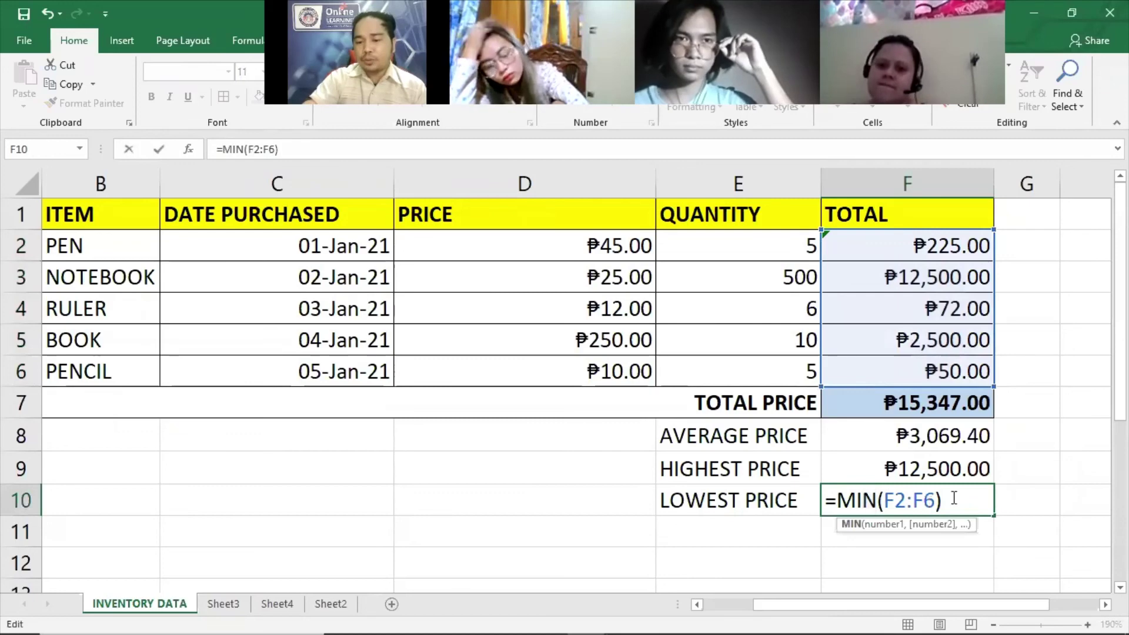
left_click(954, 498)
key("ctrl+Return")
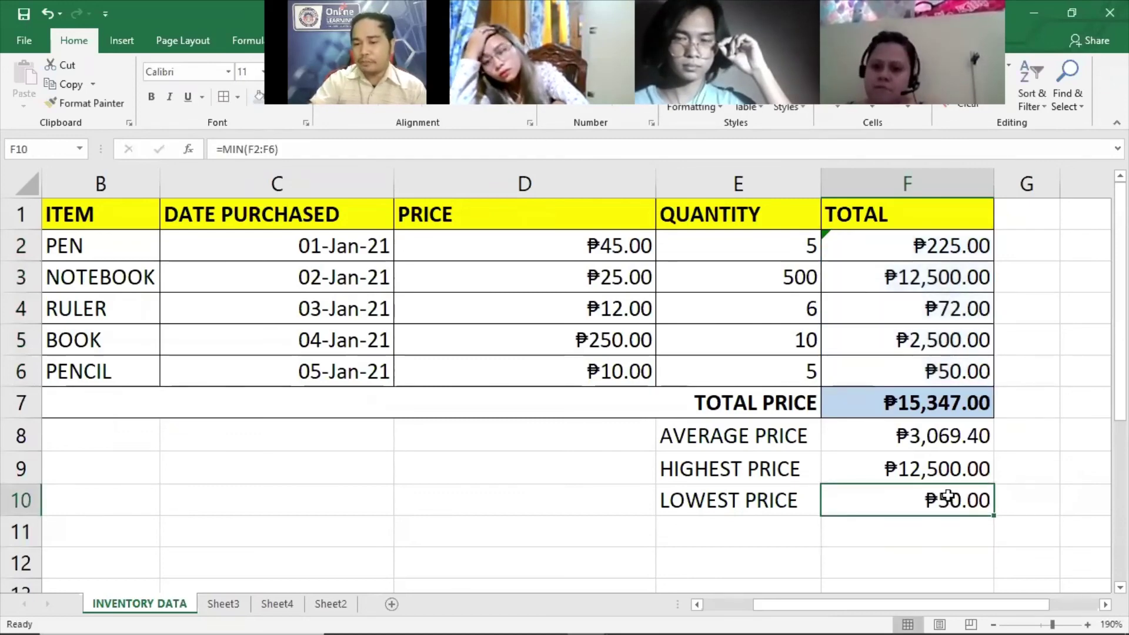
left_click_drag(947, 245, 910, 369)
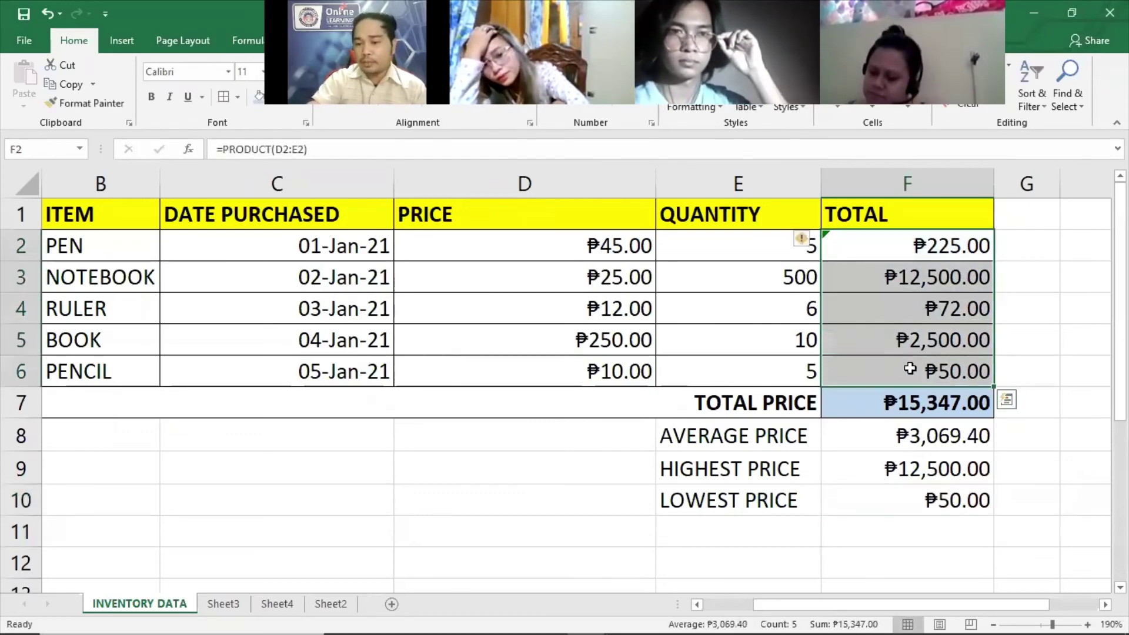
Set the notebook's quantity in E3 to 2 and check its total and the highest and lowest prices.
left_click(767, 288)
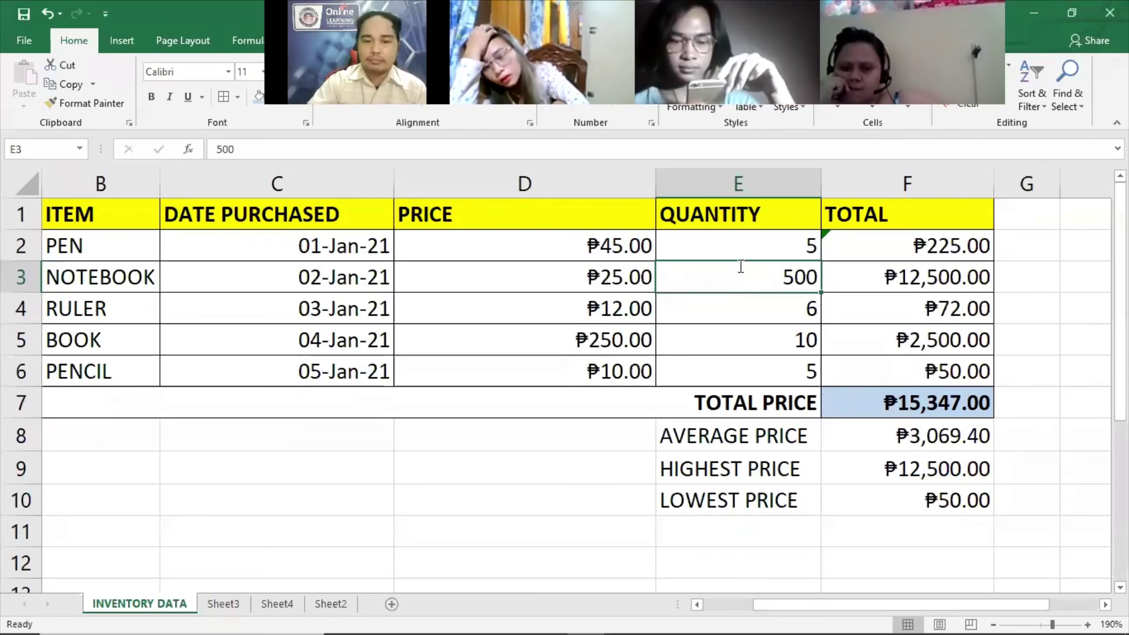
type("2")
key("Return")
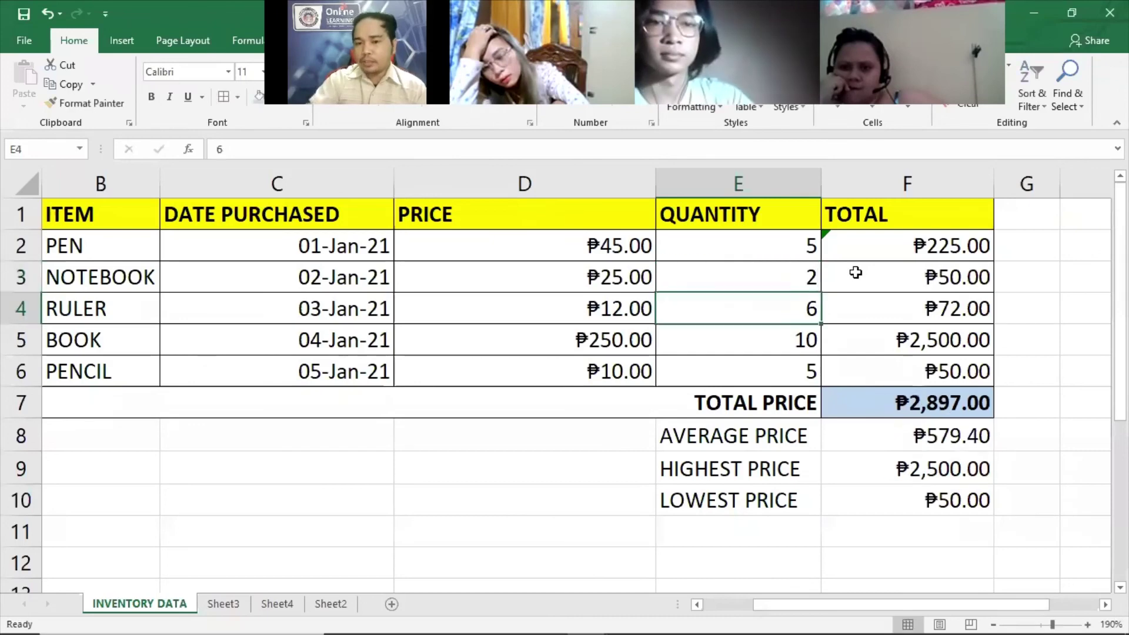
left_click(951, 274)
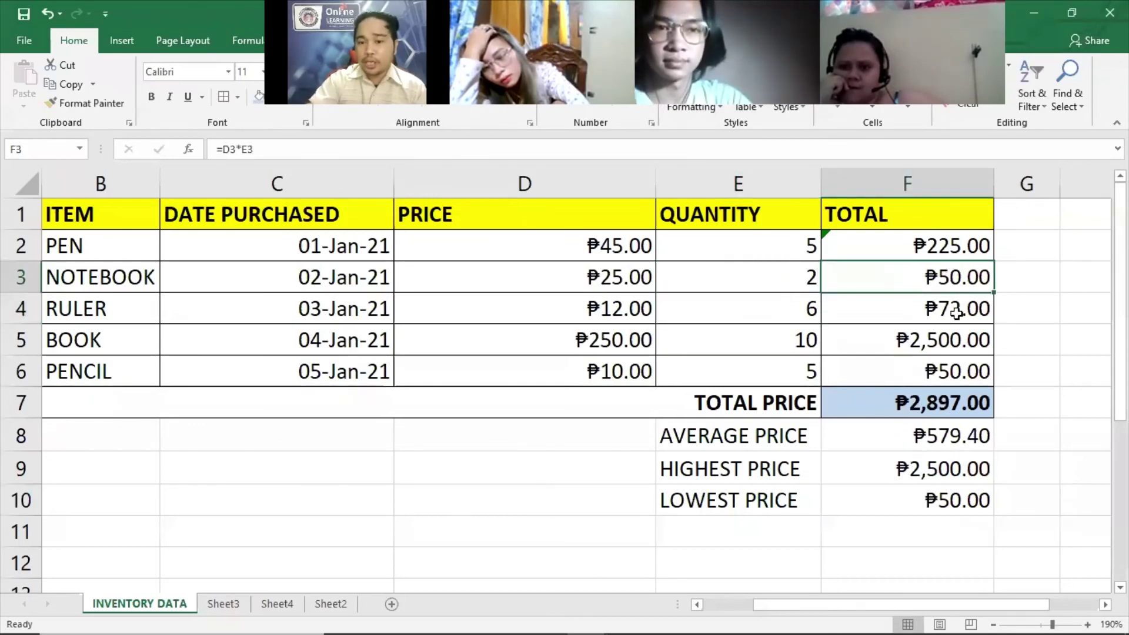
left_click(957, 474)
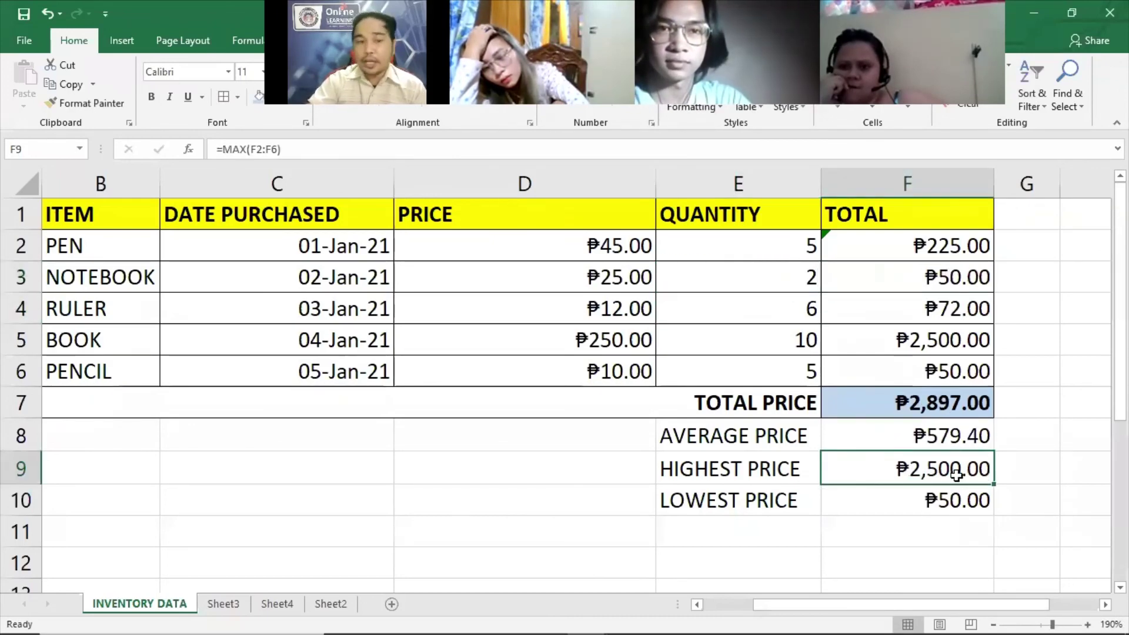
left_click(973, 497)
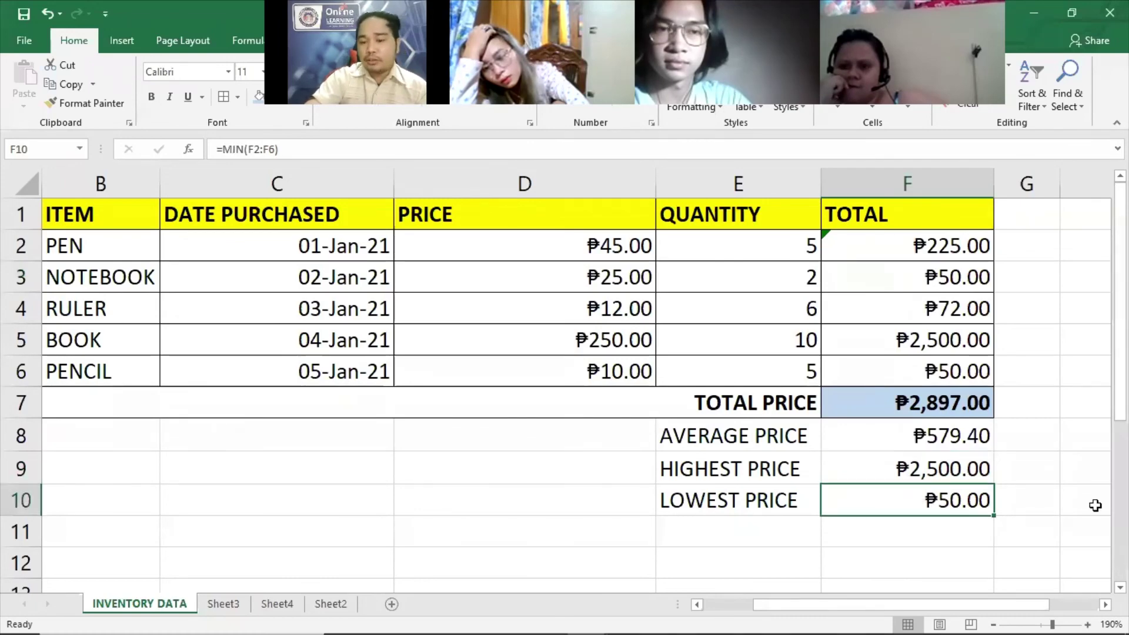